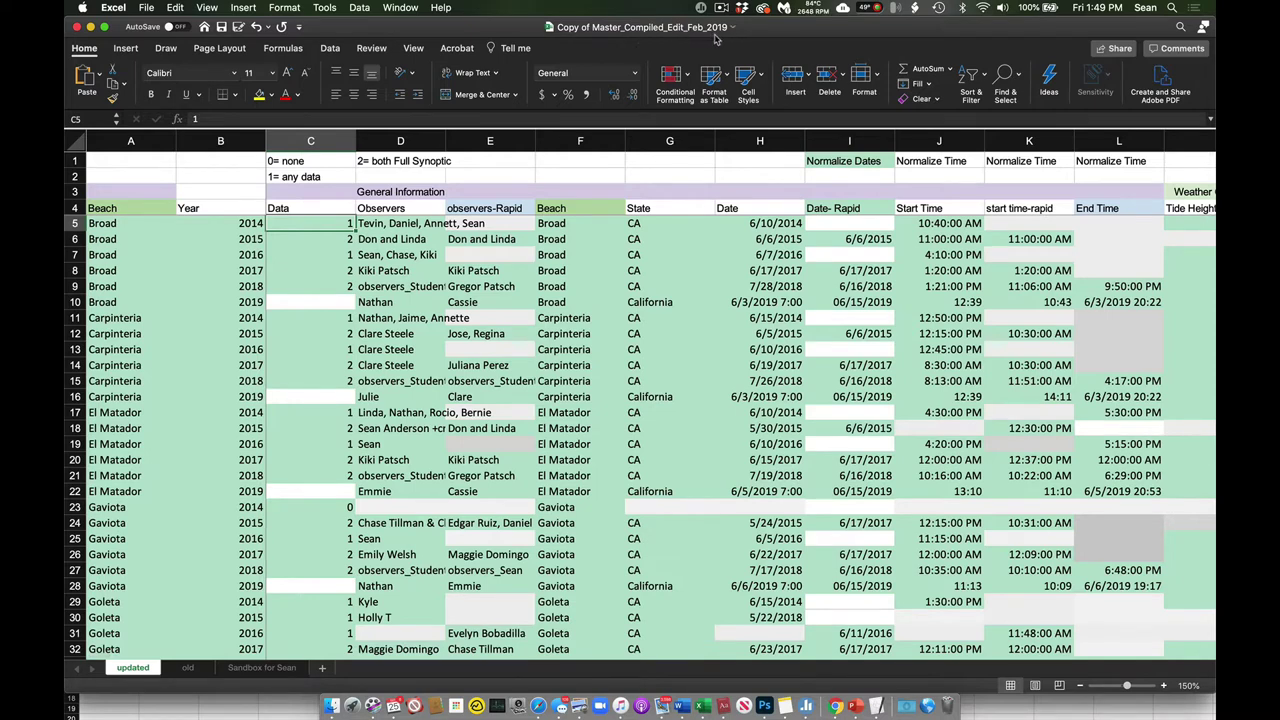
Step: Examine the beach names listed in the Beach column and the survey years in the Year column
left_click(113, 226)
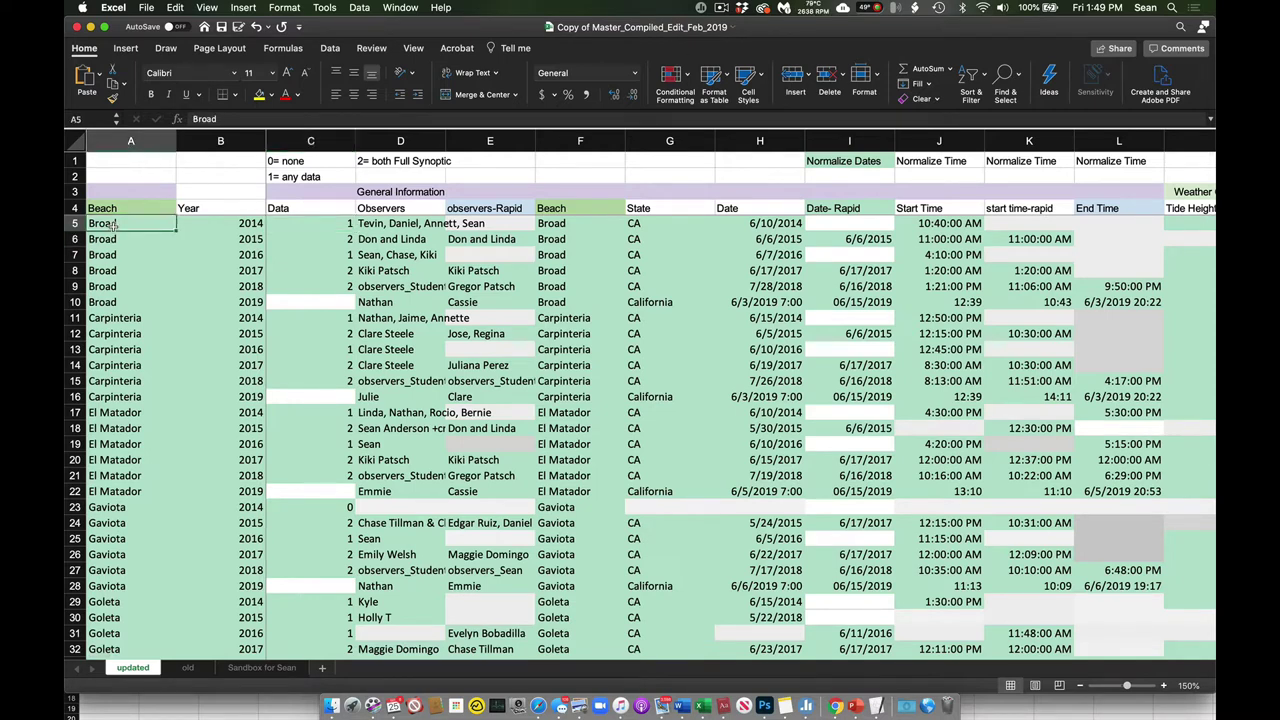
key("Down")
key("Down")
key("Down")
key("Down")
key("Down")
key("Down")
key("Down")
key("Down")
key("Down")
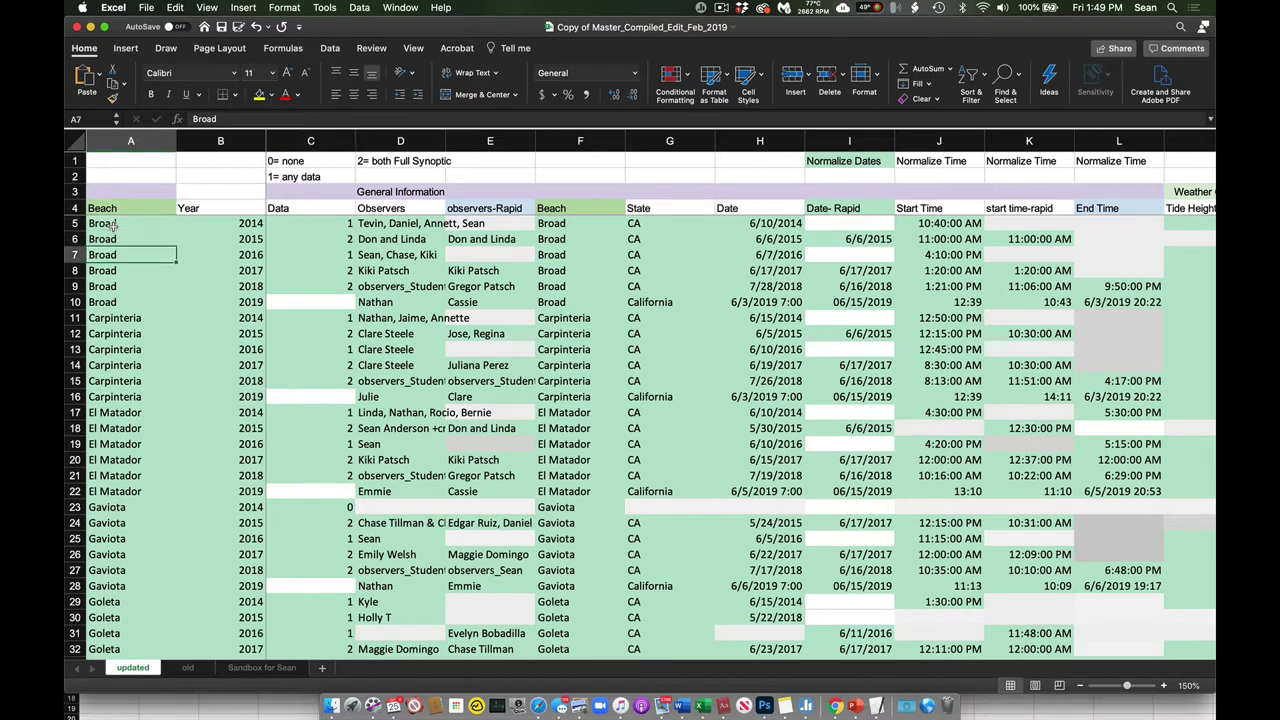
key("Down")
key("Down")
key("Down")
key("Down")
key("Down")
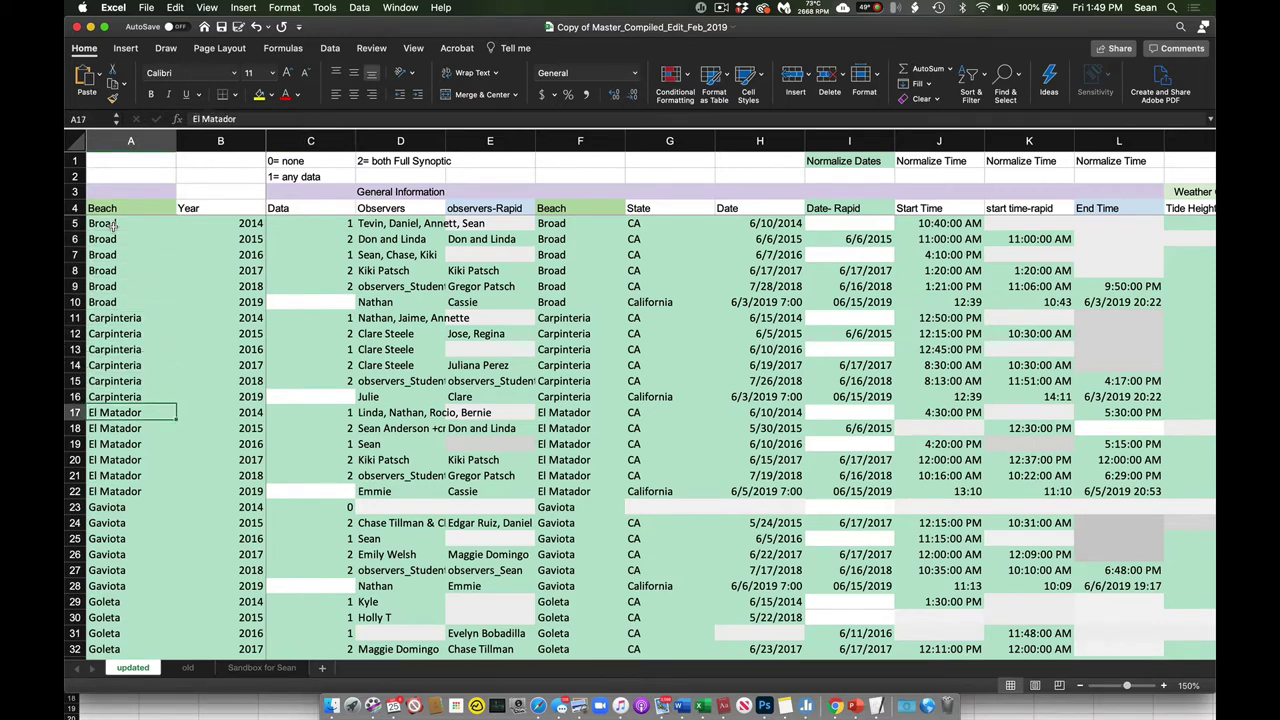
key("Up")
key("Up")
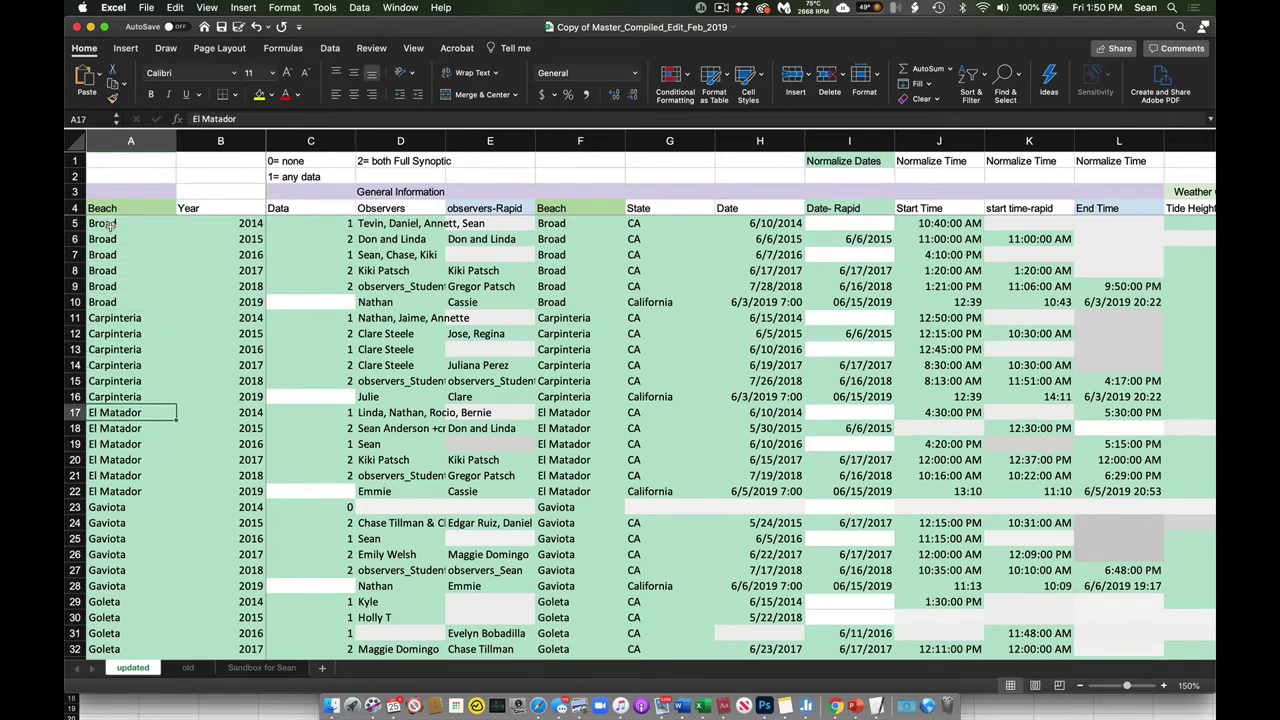
left_click(226, 224)
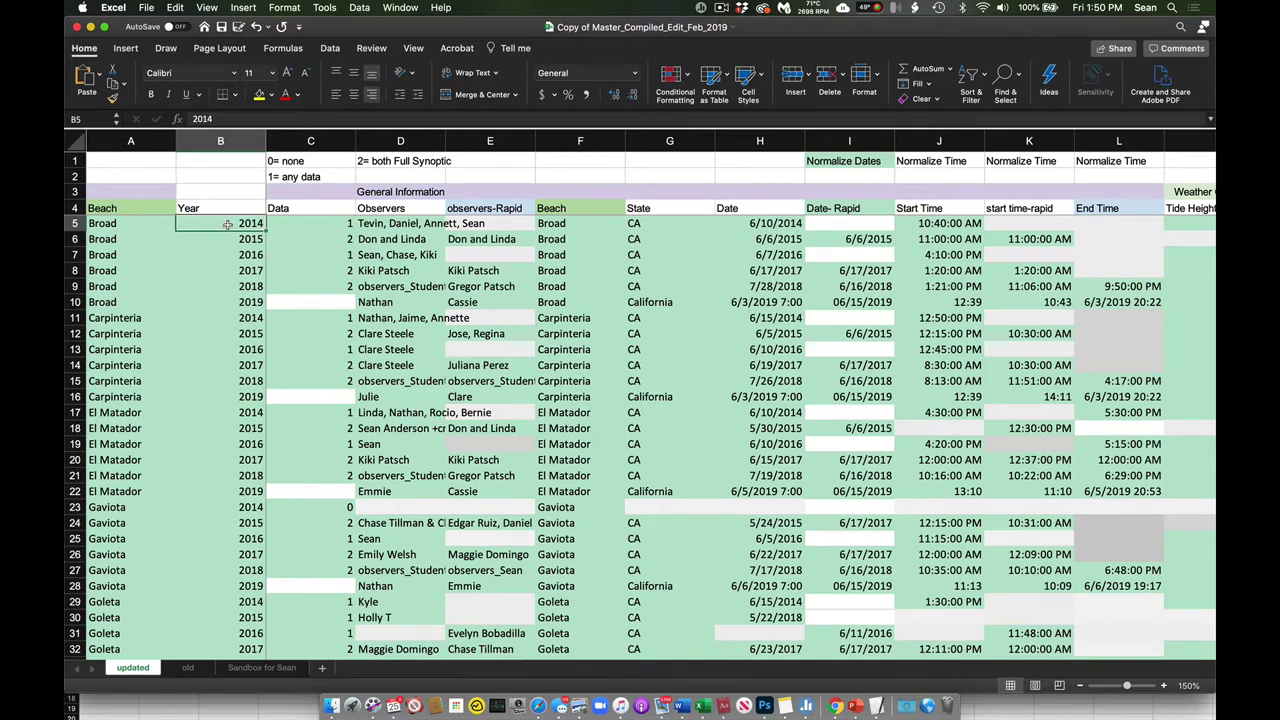
Step: Review the 0, 1 and 2 data code legend, the Data column, and the Observers, observers-Rapid, Beach and State entries
left_click_drag(318, 162, 378, 176)
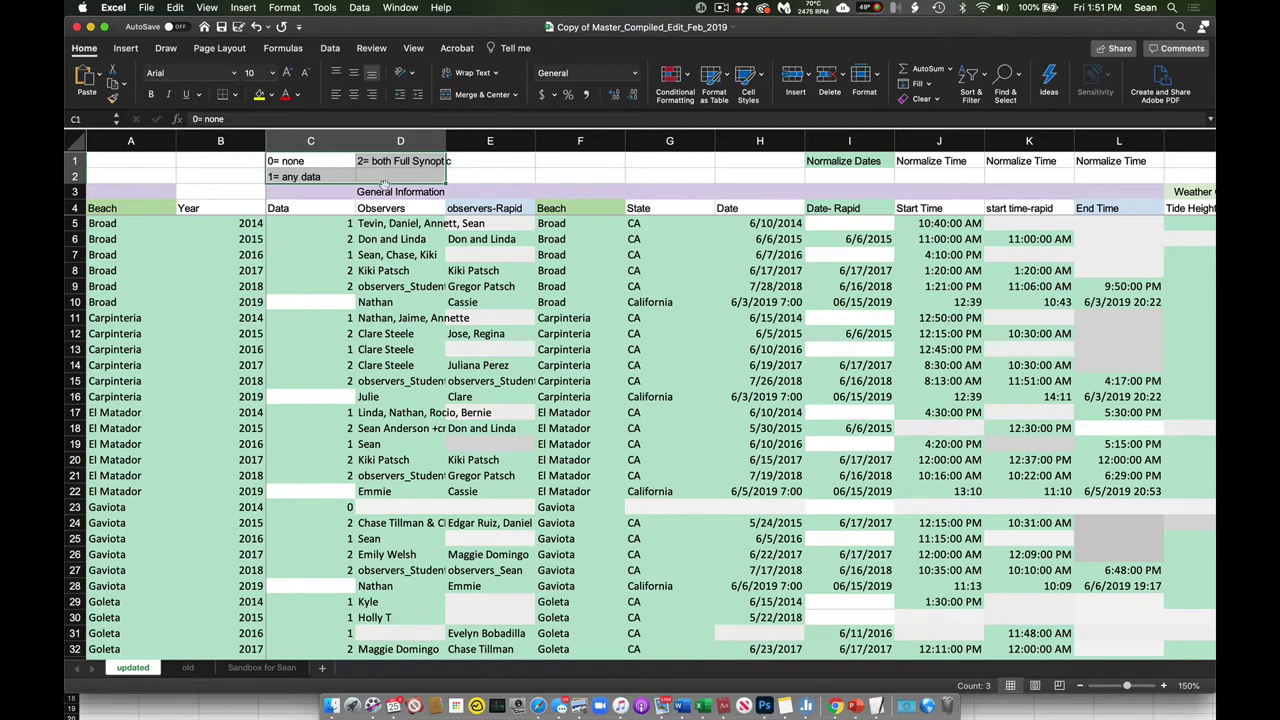
left_click(320, 226)
left_click_drag(320, 226, 321, 239)
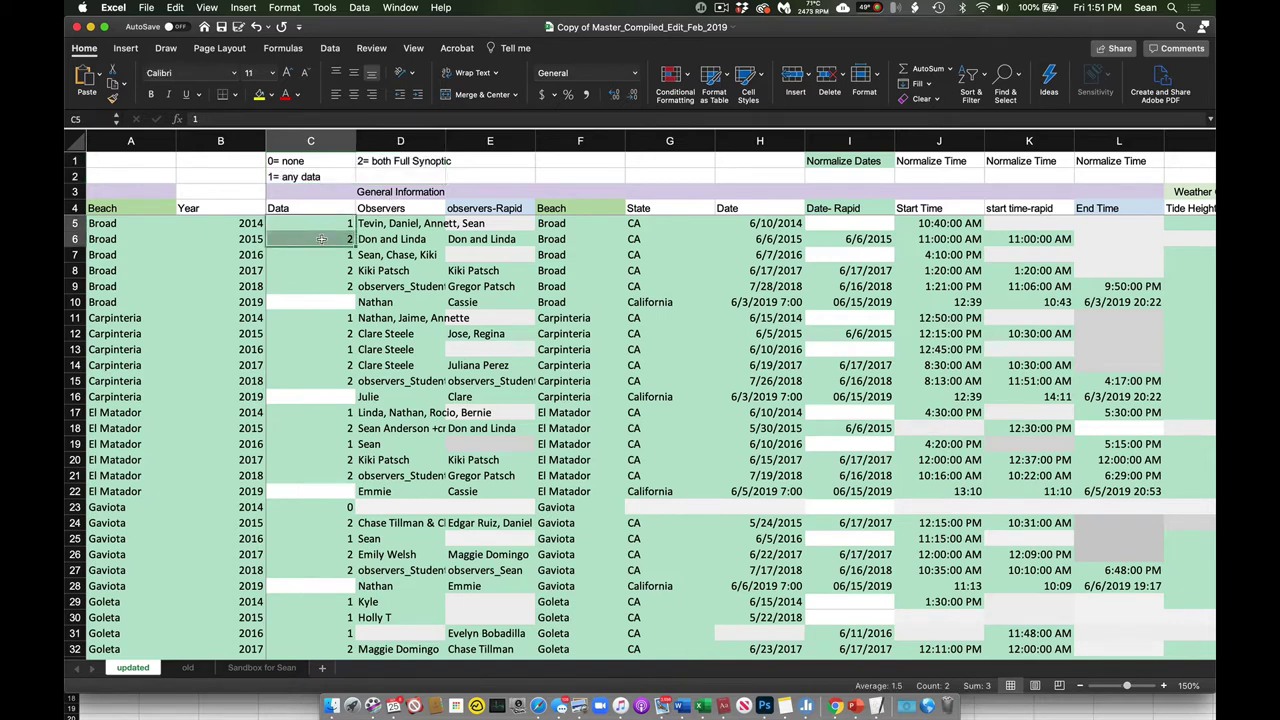
left_click(421, 240)
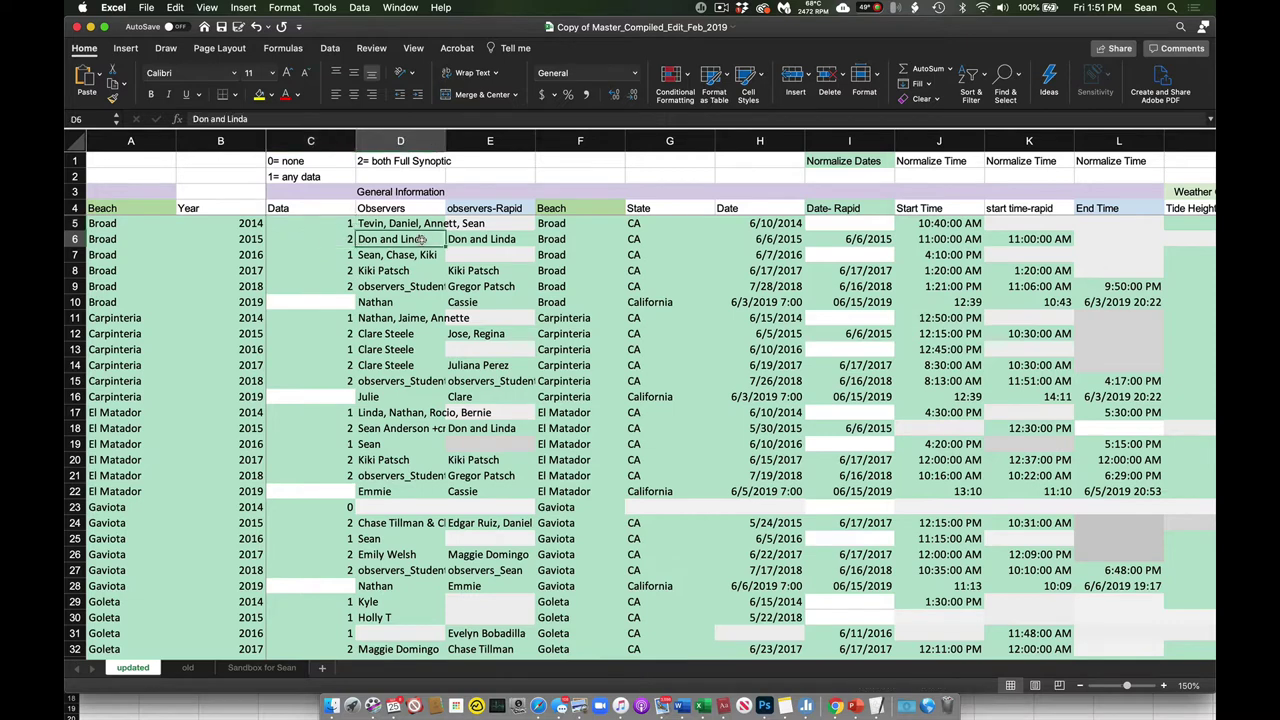
key("Up")
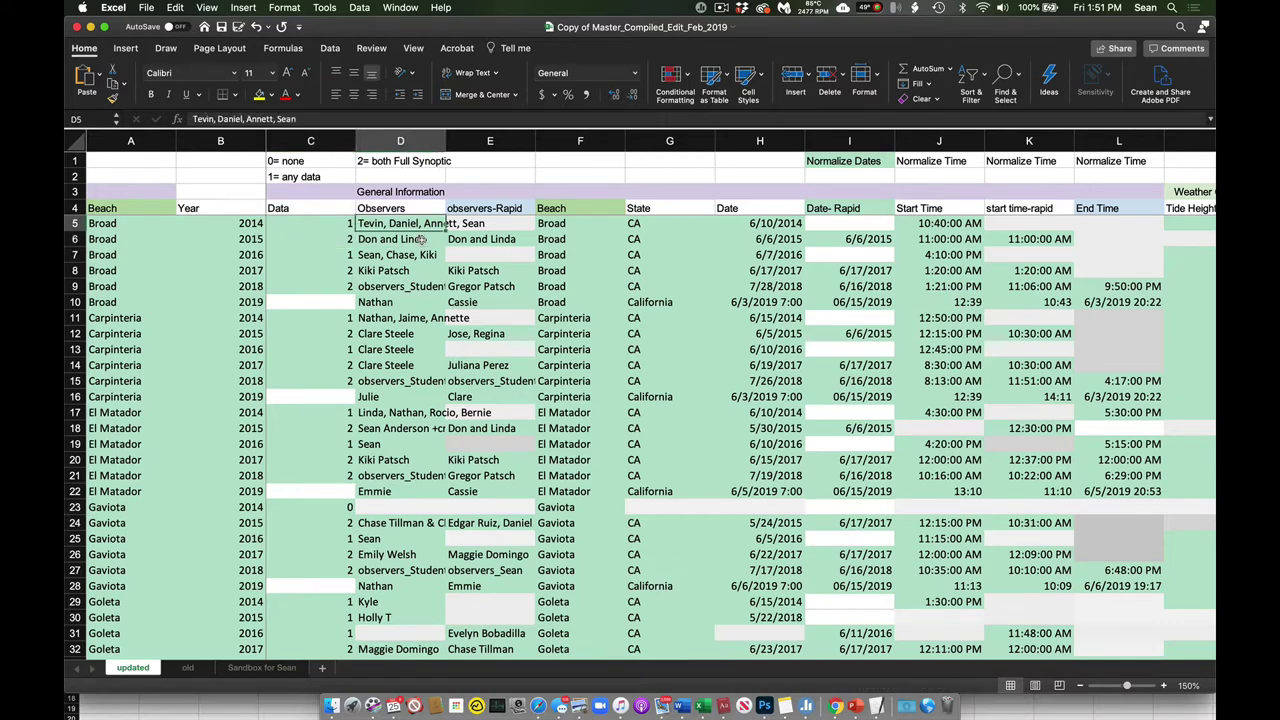
key("Right")
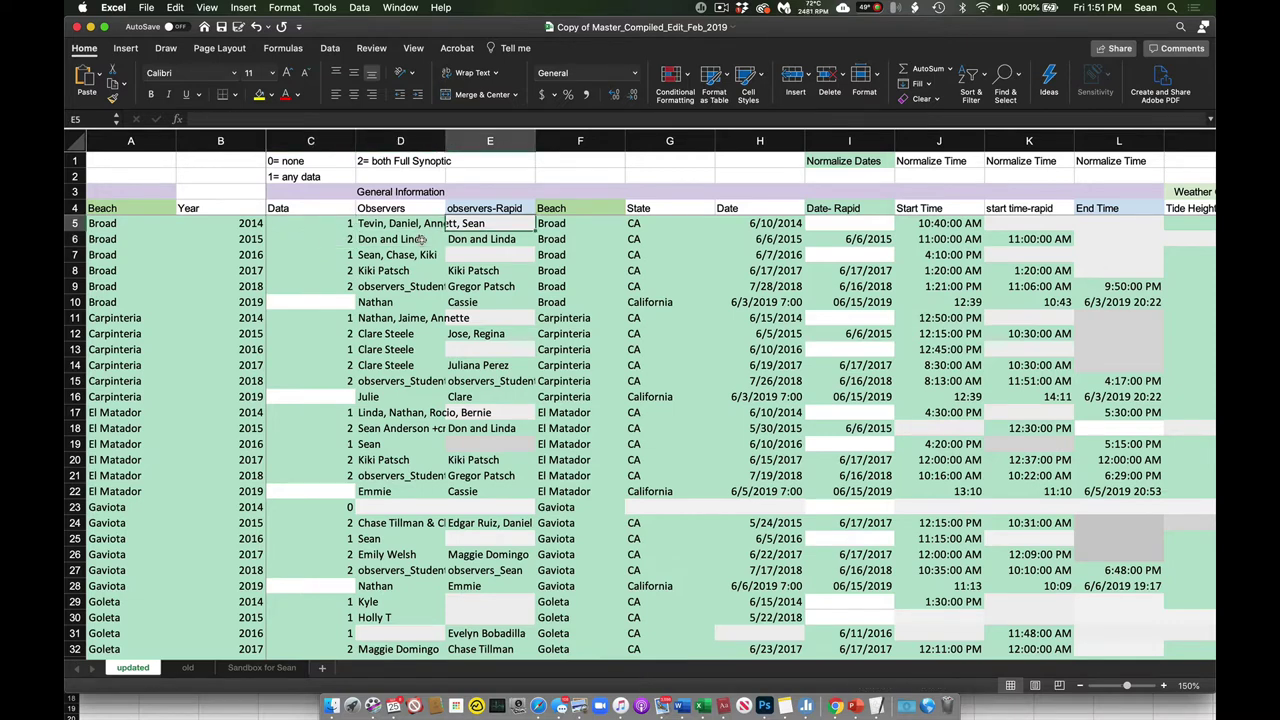
key("Right")
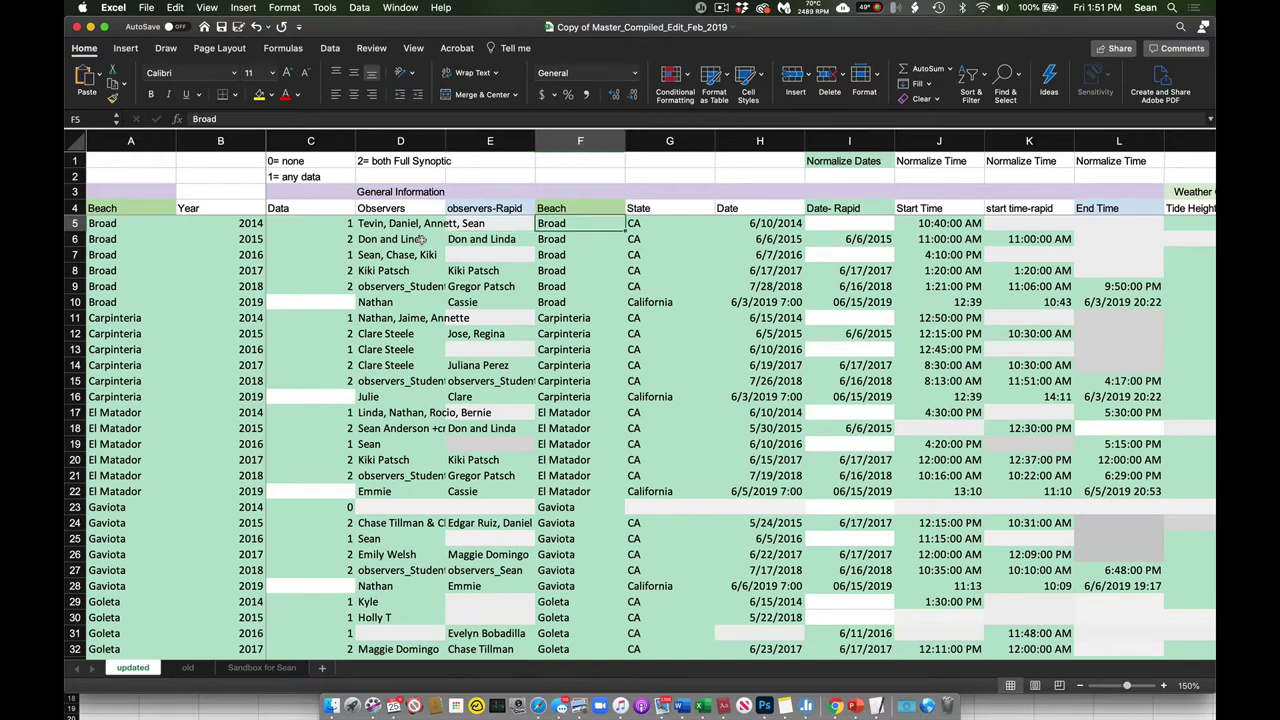
key("Right")
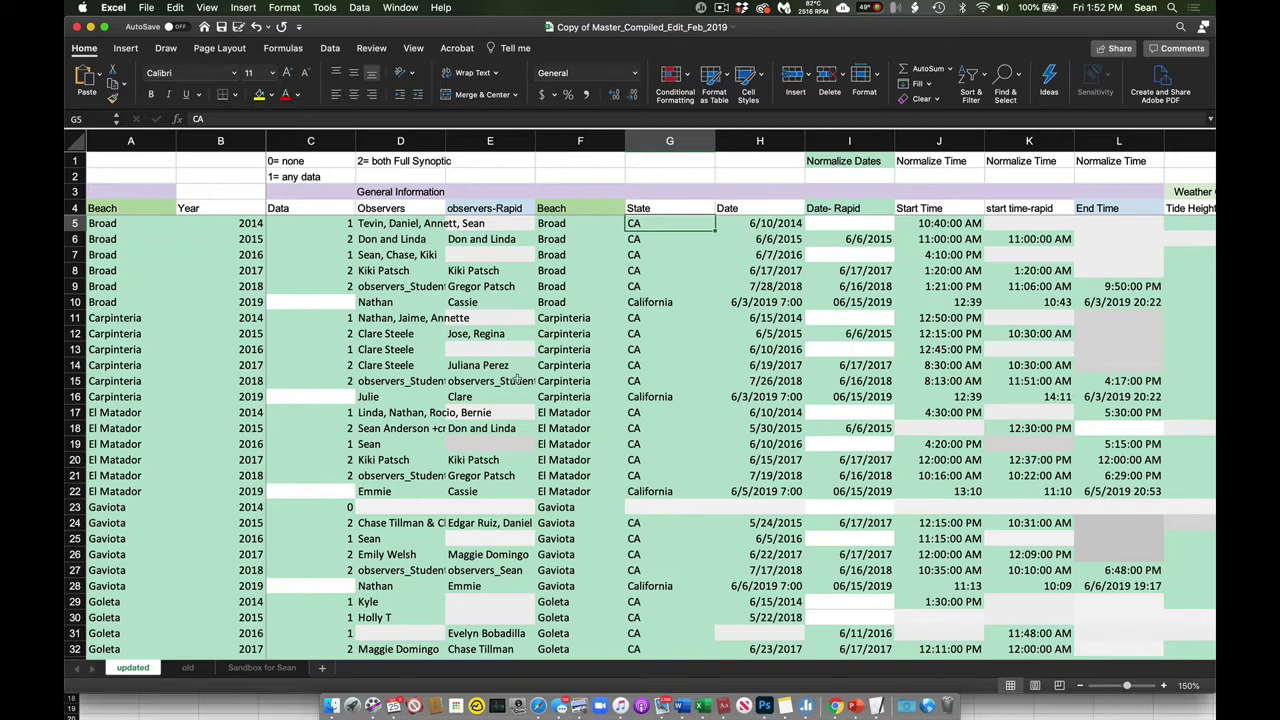
Step: Examine the date and time columns and the weather observations for tide height, tide rising or falling, and sky
scroll(656, 326, "right", 5)
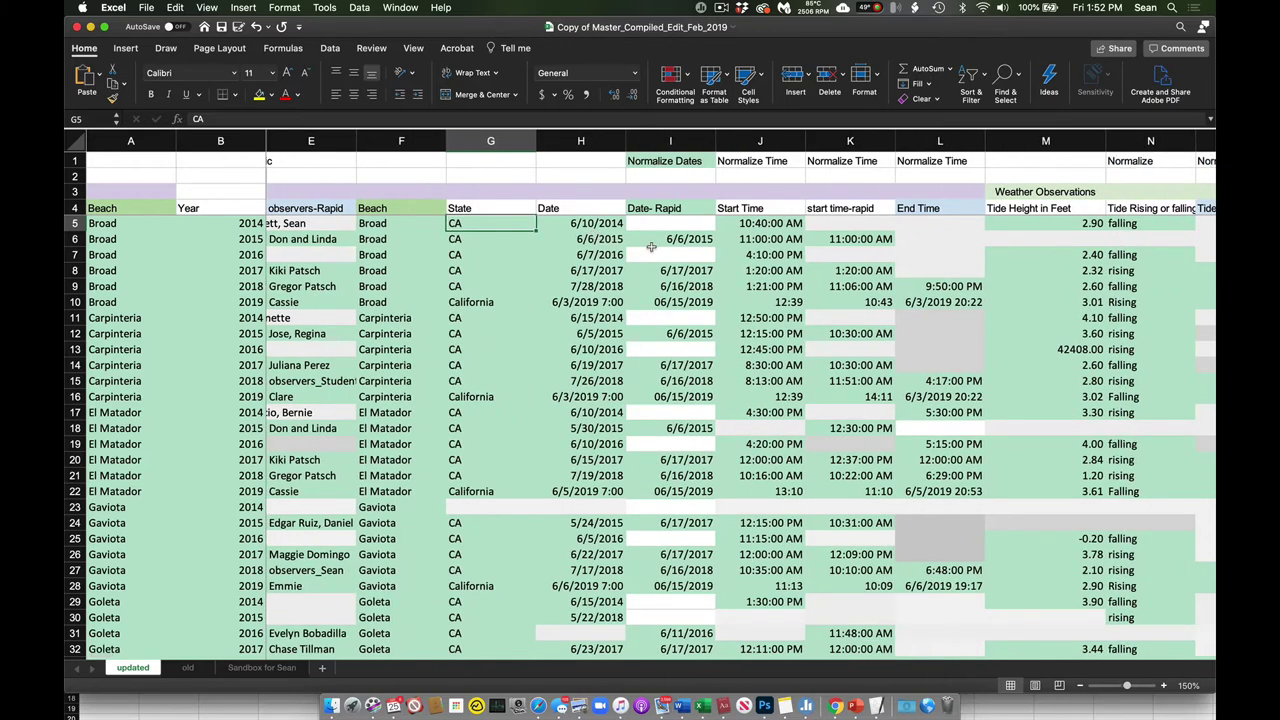
scroll(651, 246, "right", 4)
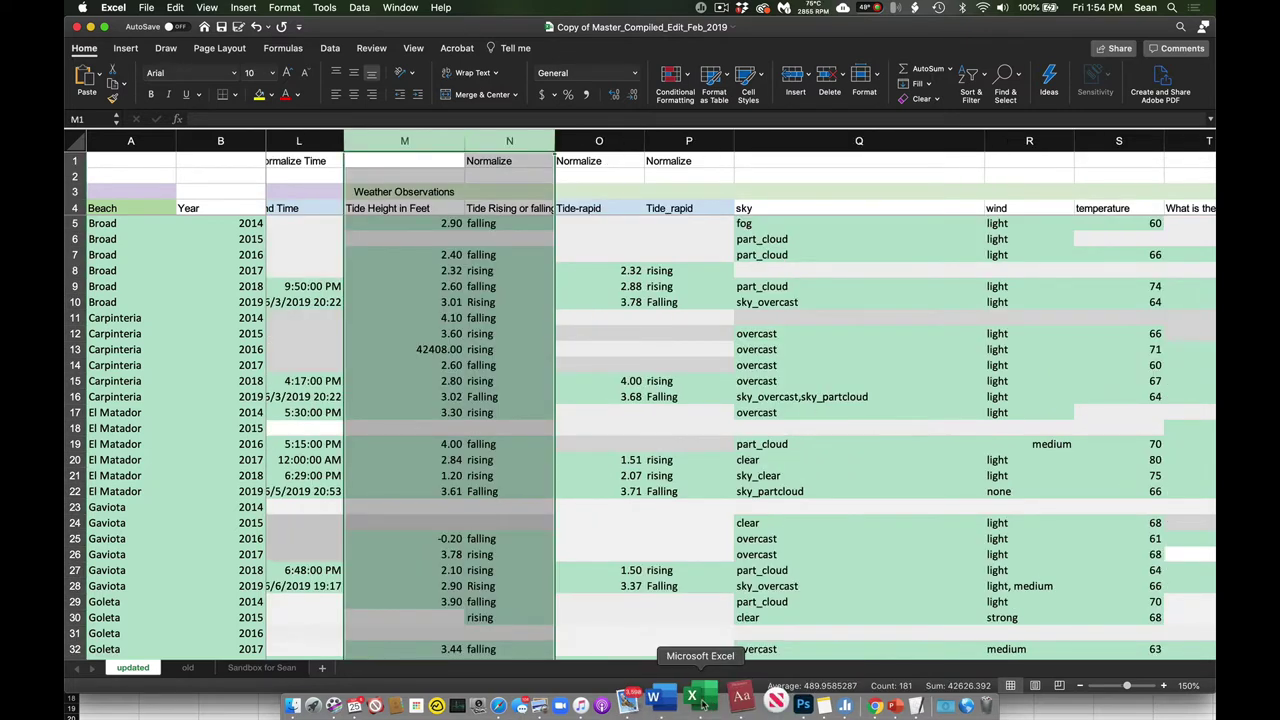
left_click(425, 141)
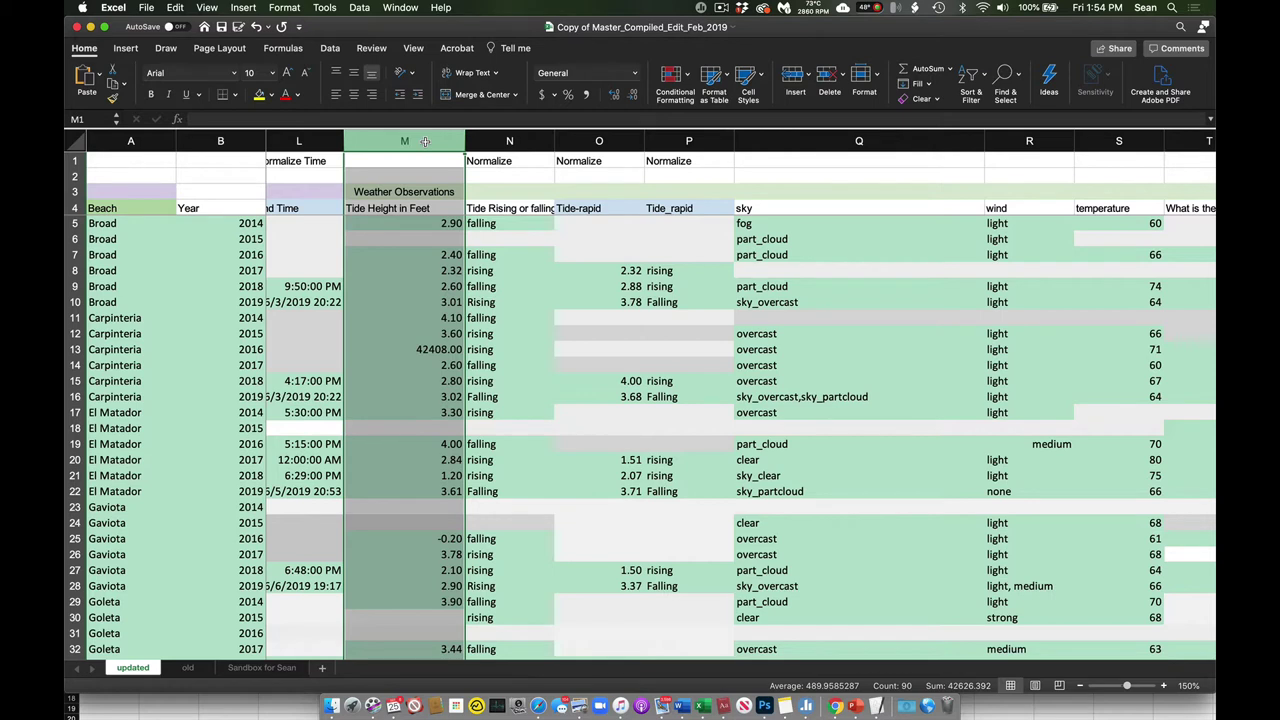
left_click(484, 145)
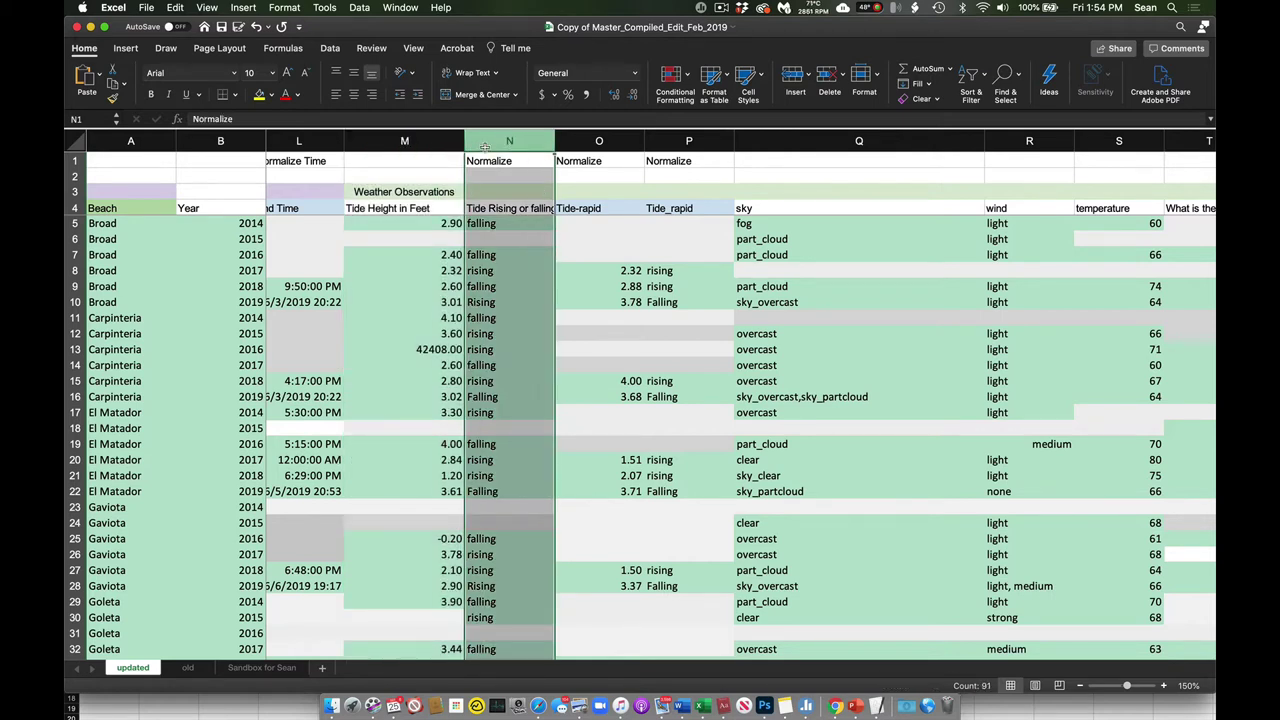
scroll(597, 233, "right", 3)
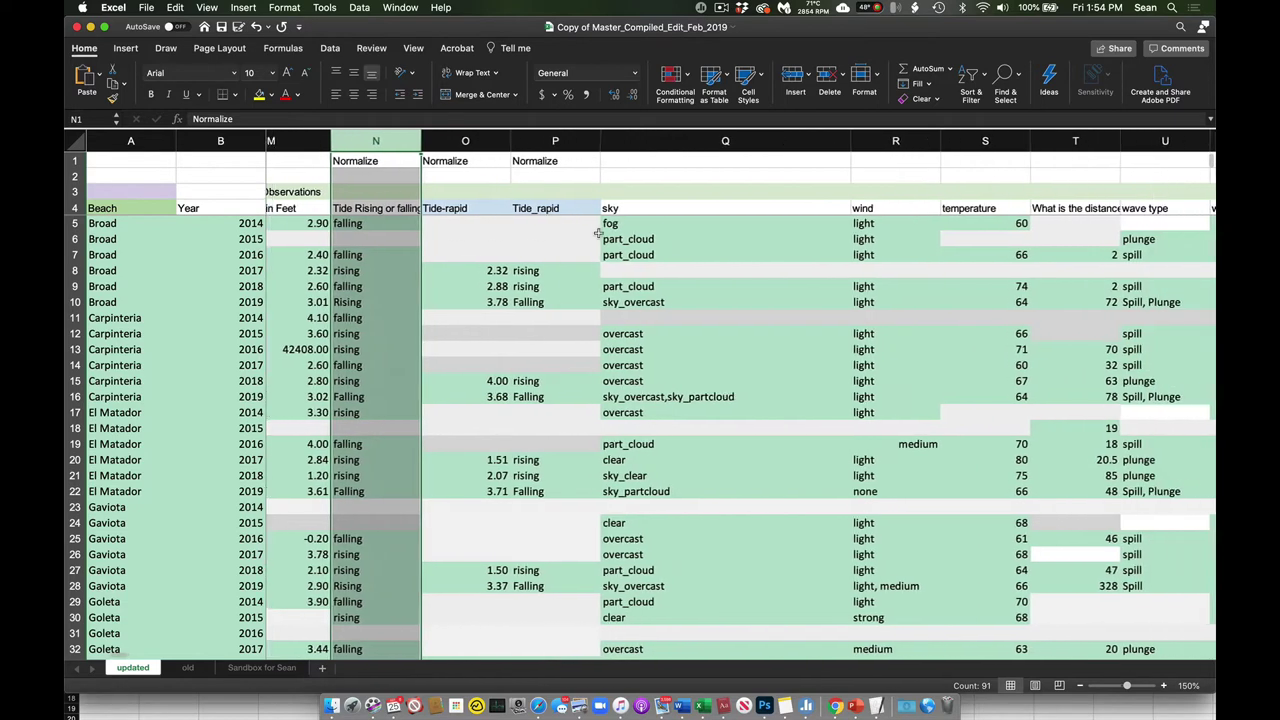
scroll(597, 233, "right", 2)
left_click(586, 141)
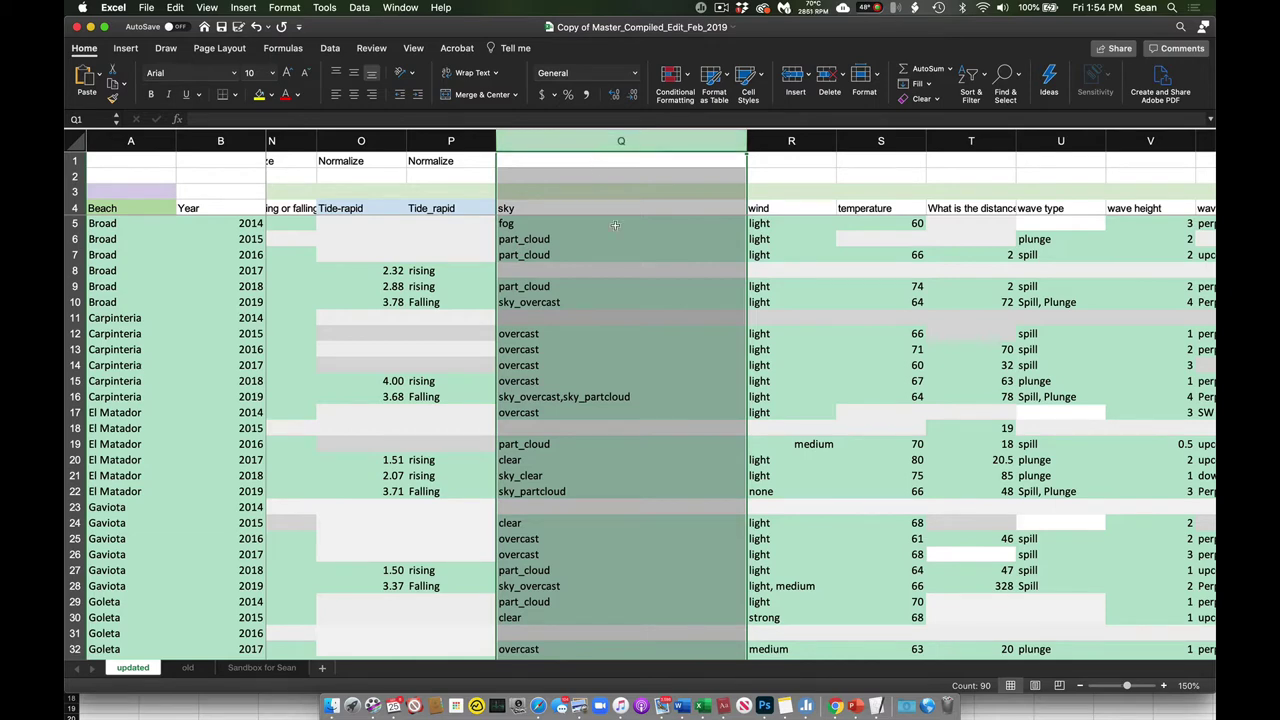
scroll(605, 225, "right", 2)
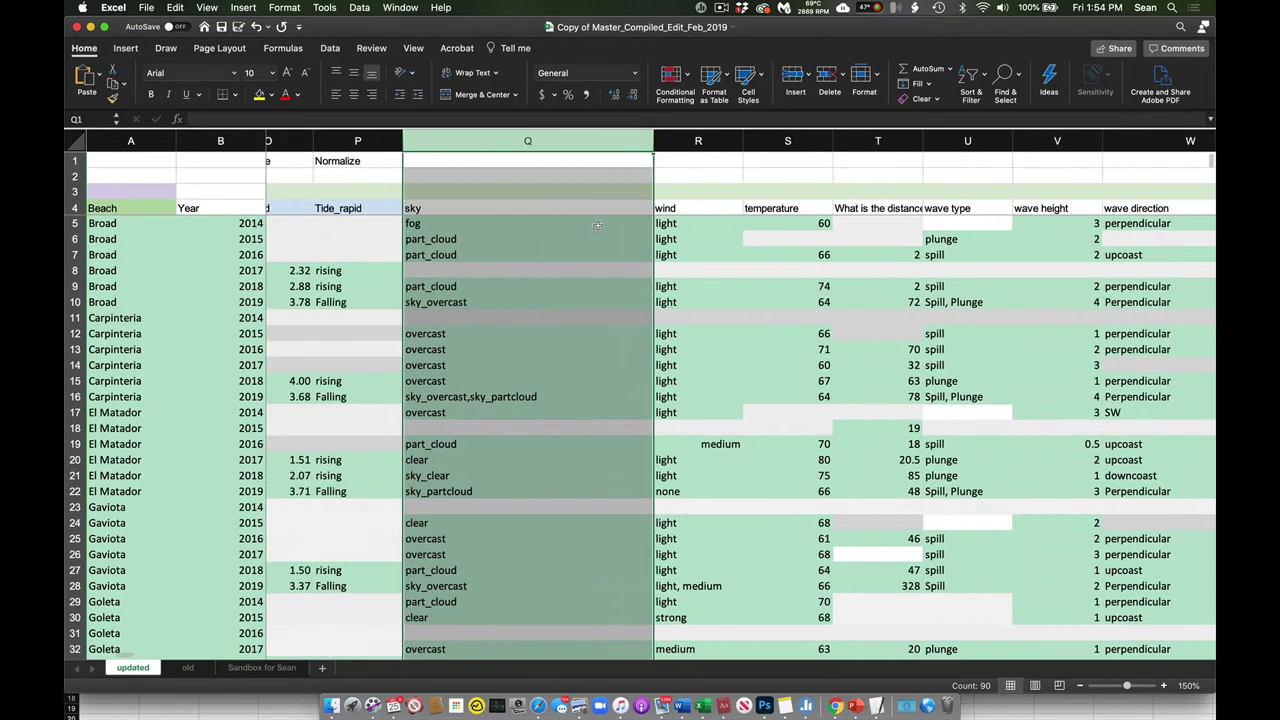
Step: Inspect the wind and temperature columns and read the full header of the beach-access-to-water distance column
left_click(680, 222)
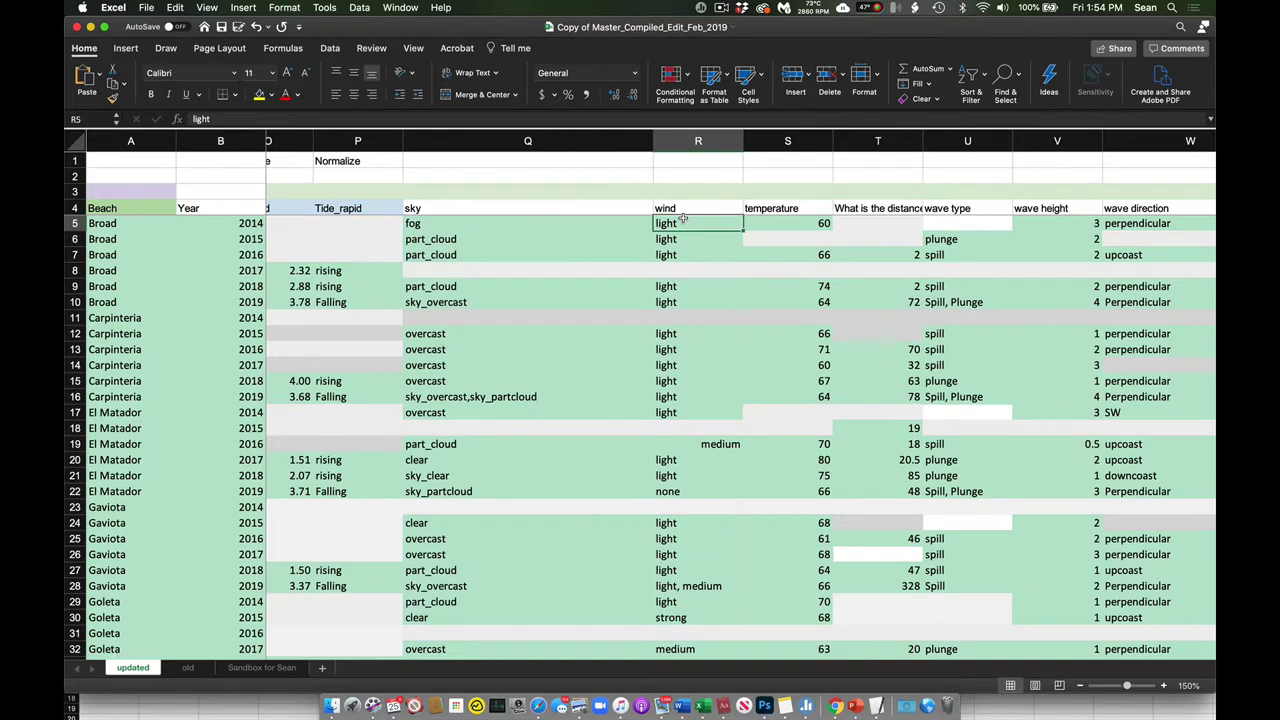
scroll(710, 232, "right", 1)
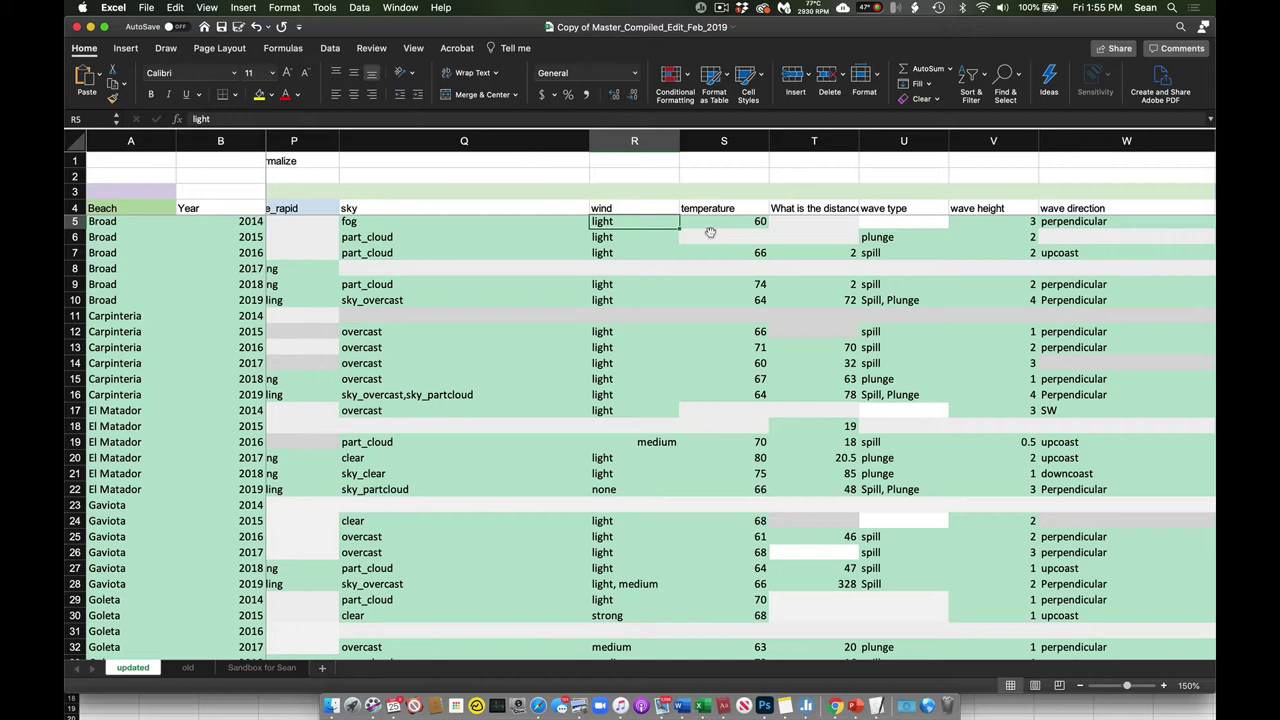
left_click(721, 223)
scroll(722, 224, "right", 1)
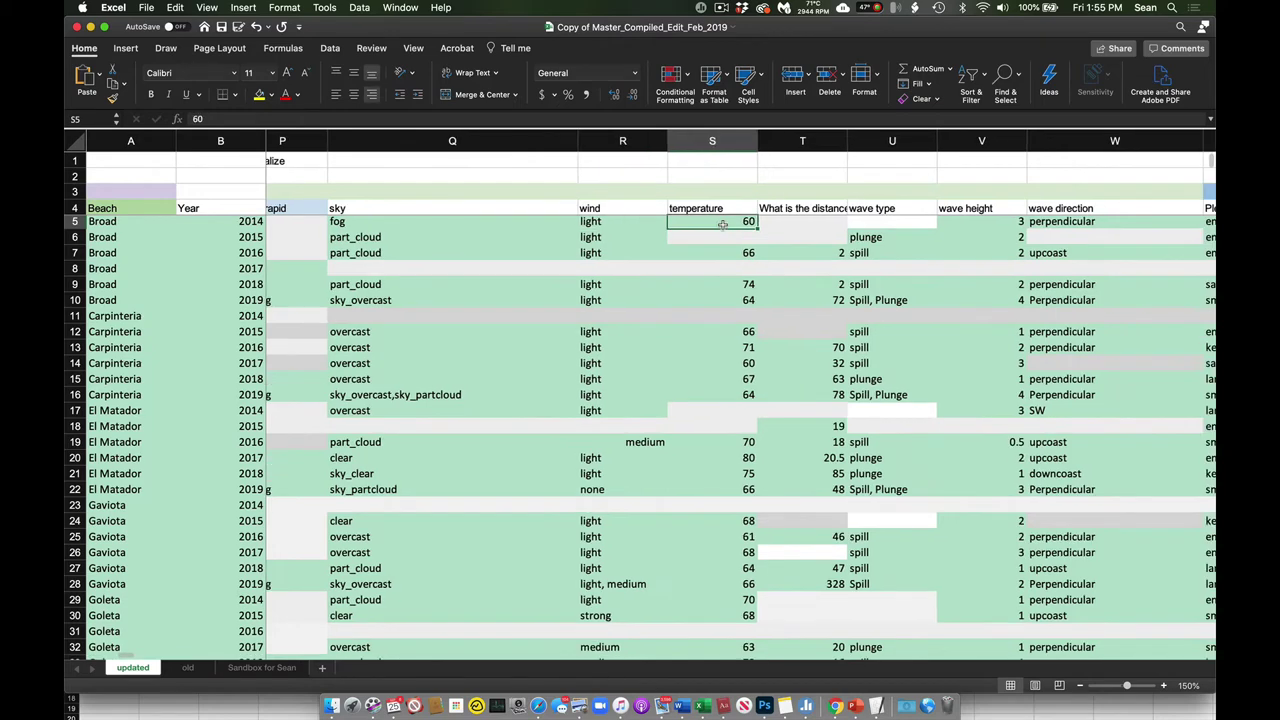
scroll(722, 224, "down", 3)
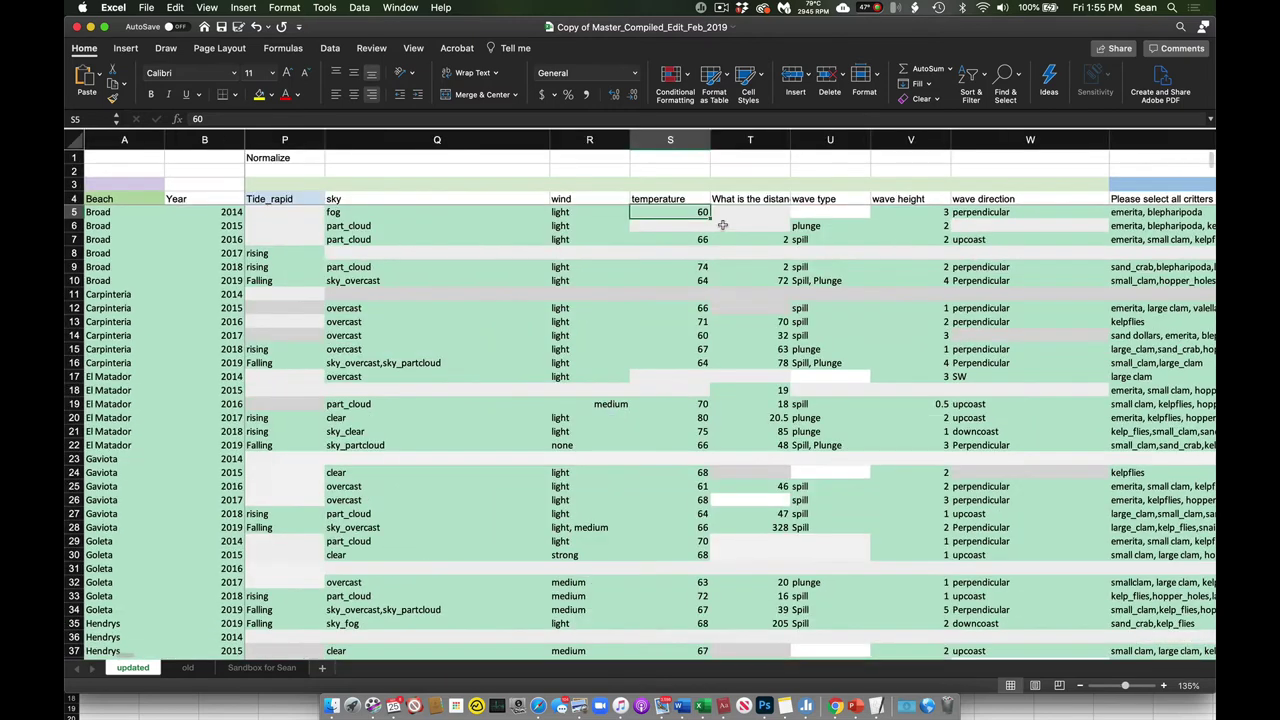
scroll(722, 224, "right", 5)
left_click(535, 198)
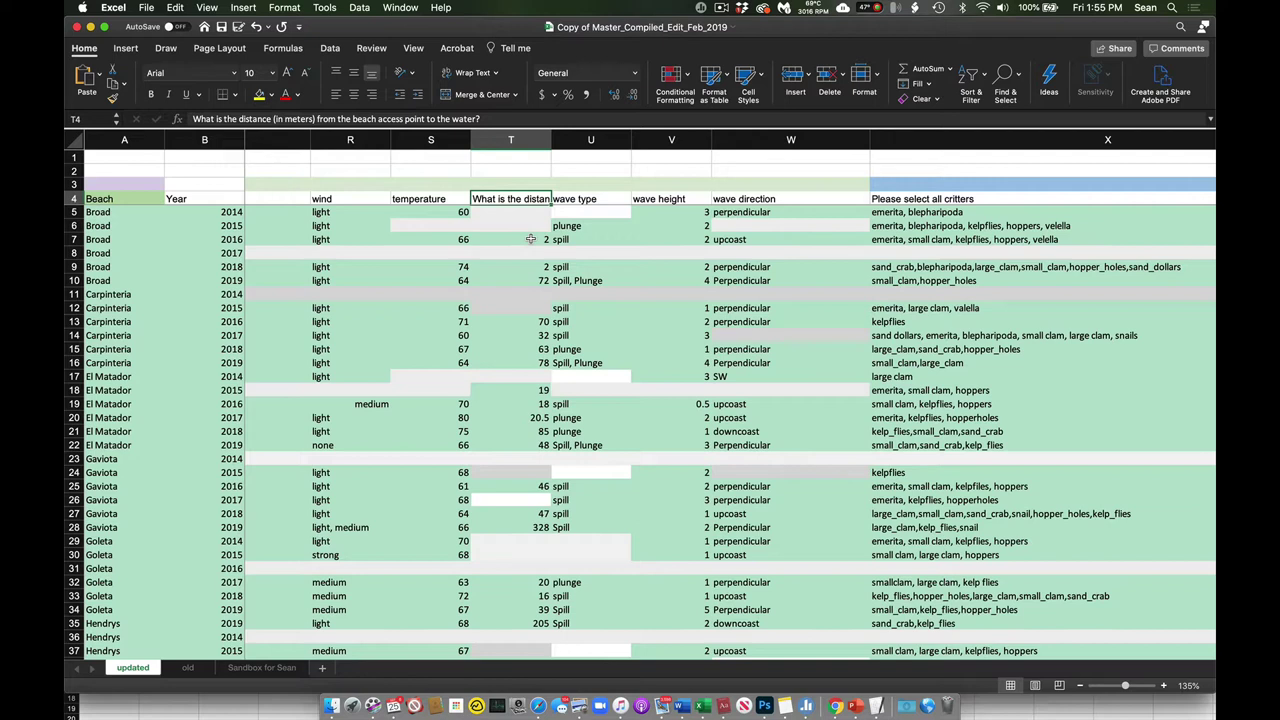
Step: Examine the wave type, wave height and wave direction columns, including El Matador's 2014 wave direction
left_click(591, 140)
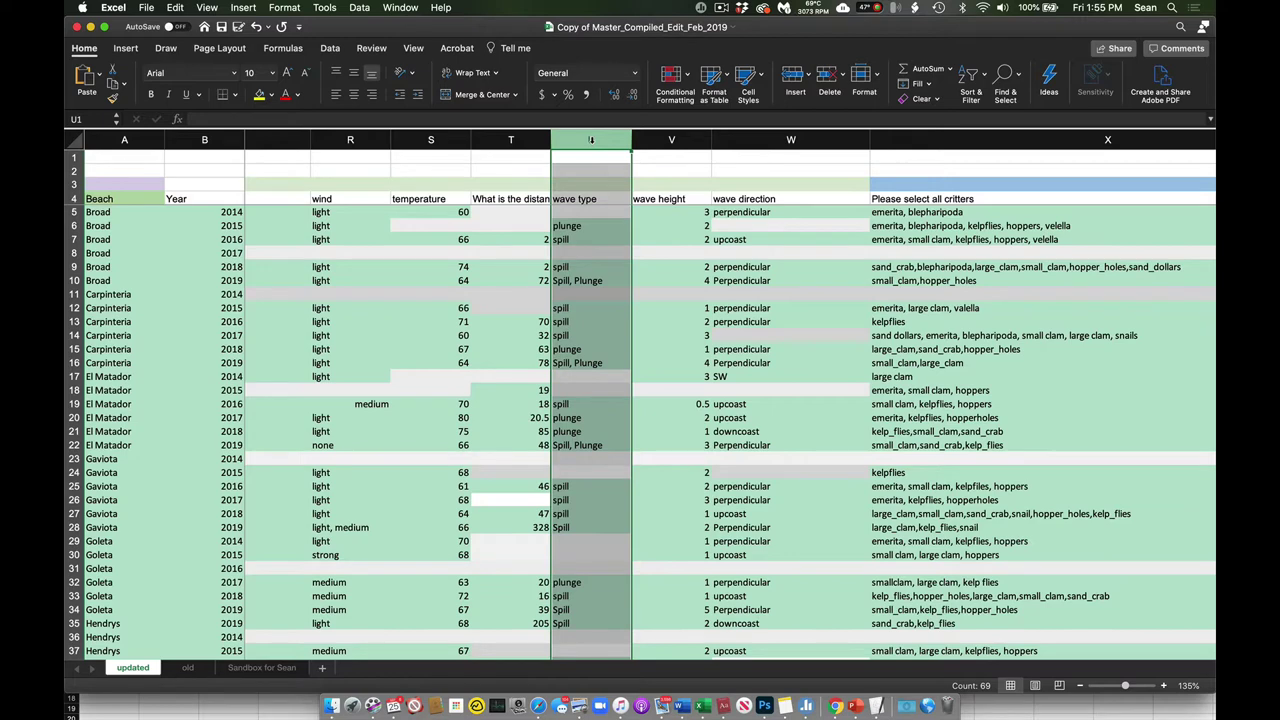
scroll(656, 226, "right", 2)
left_click(617, 215)
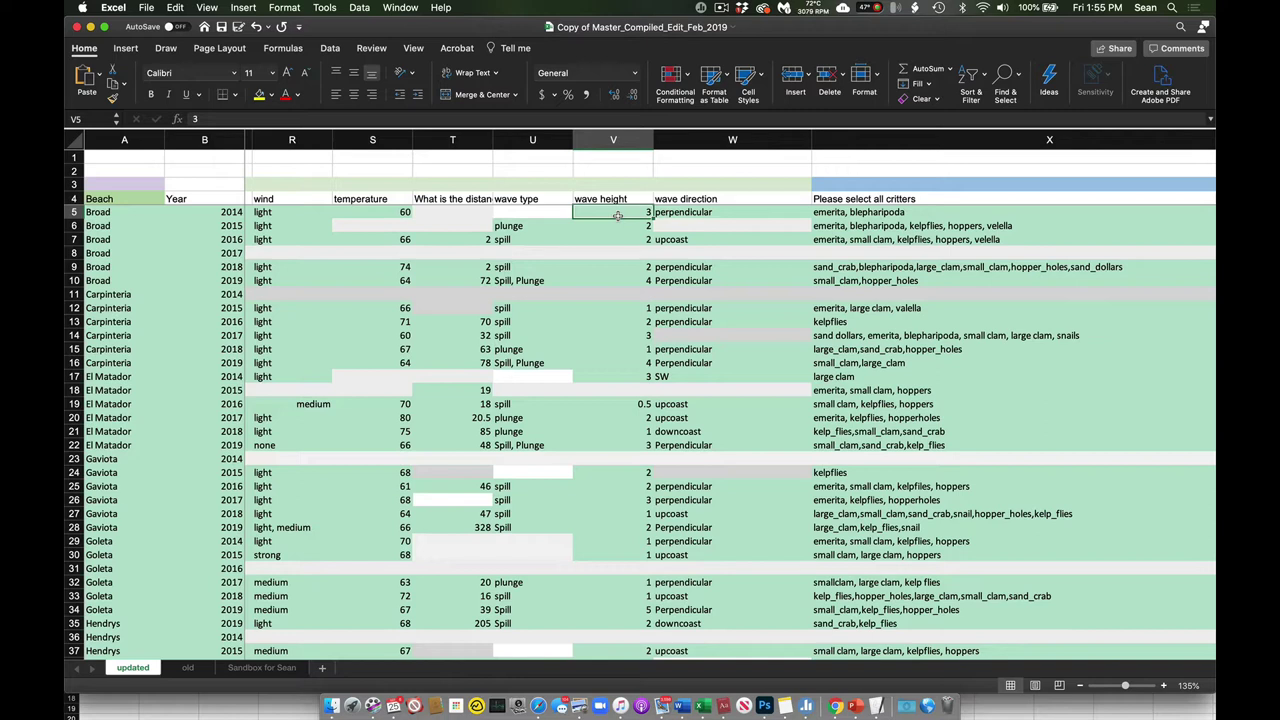
left_click(710, 212)
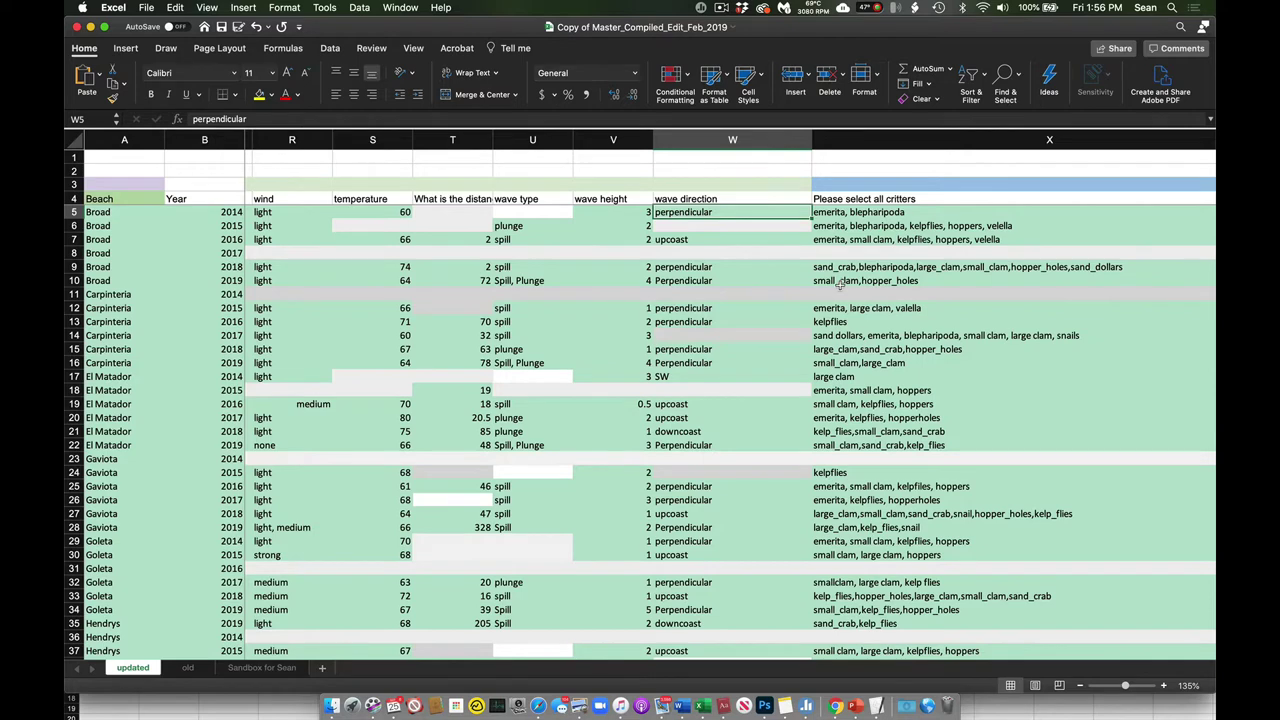
scroll(840, 285, "right", 2)
left_click(606, 375)
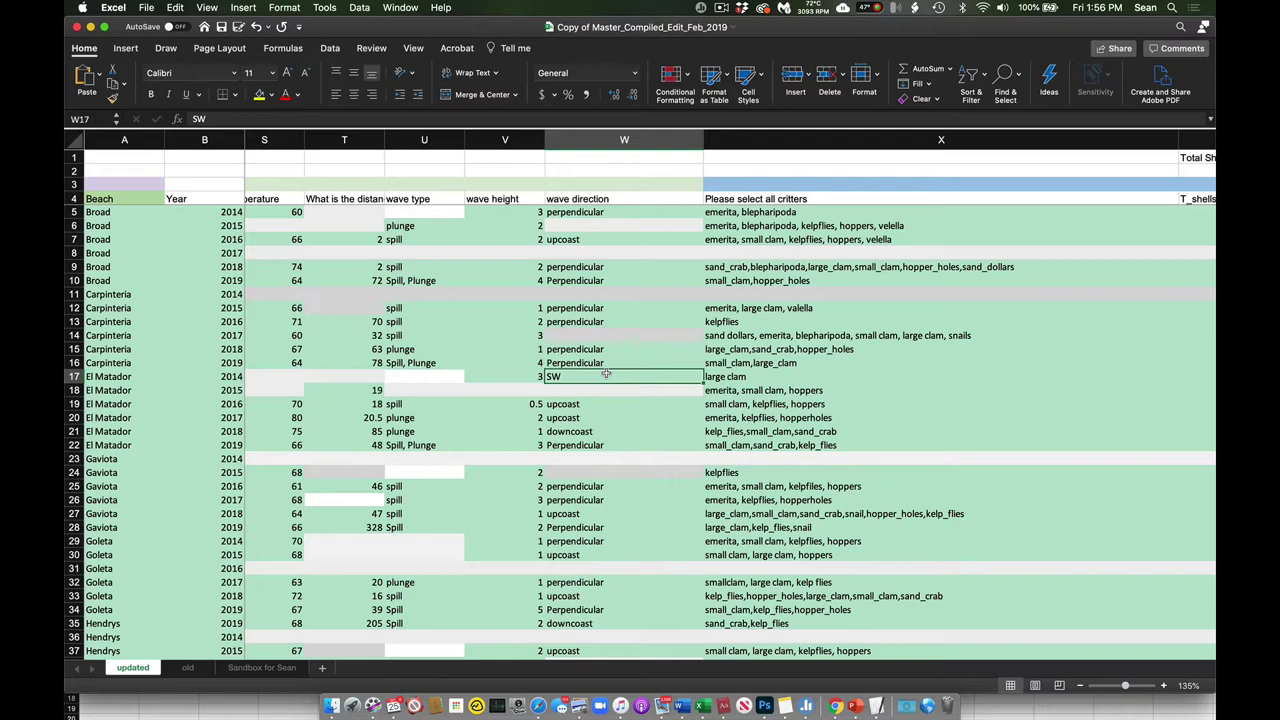
Step: Review Broad beach's 2014 and 2015 critter entries and the neighbouring total shells, wrack and wood wrack columns
scroll(745, 341, "right", 5)
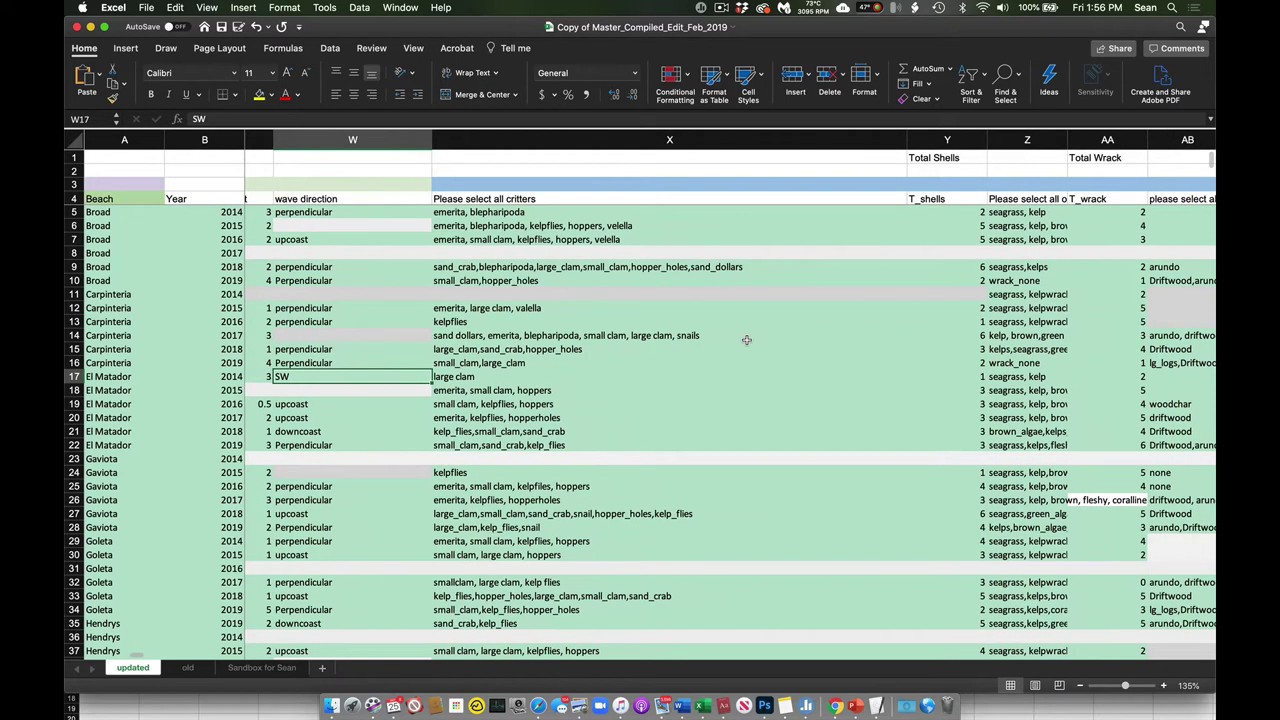
left_click(492, 222)
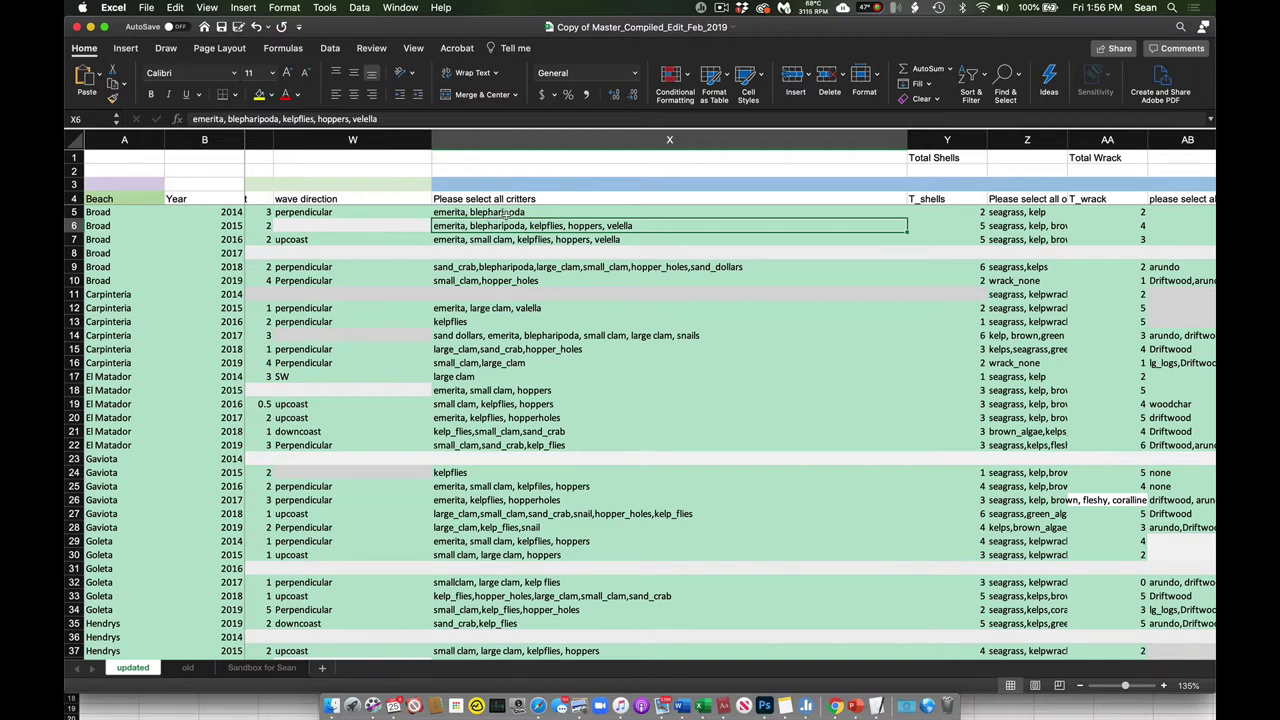
left_click(505, 213)
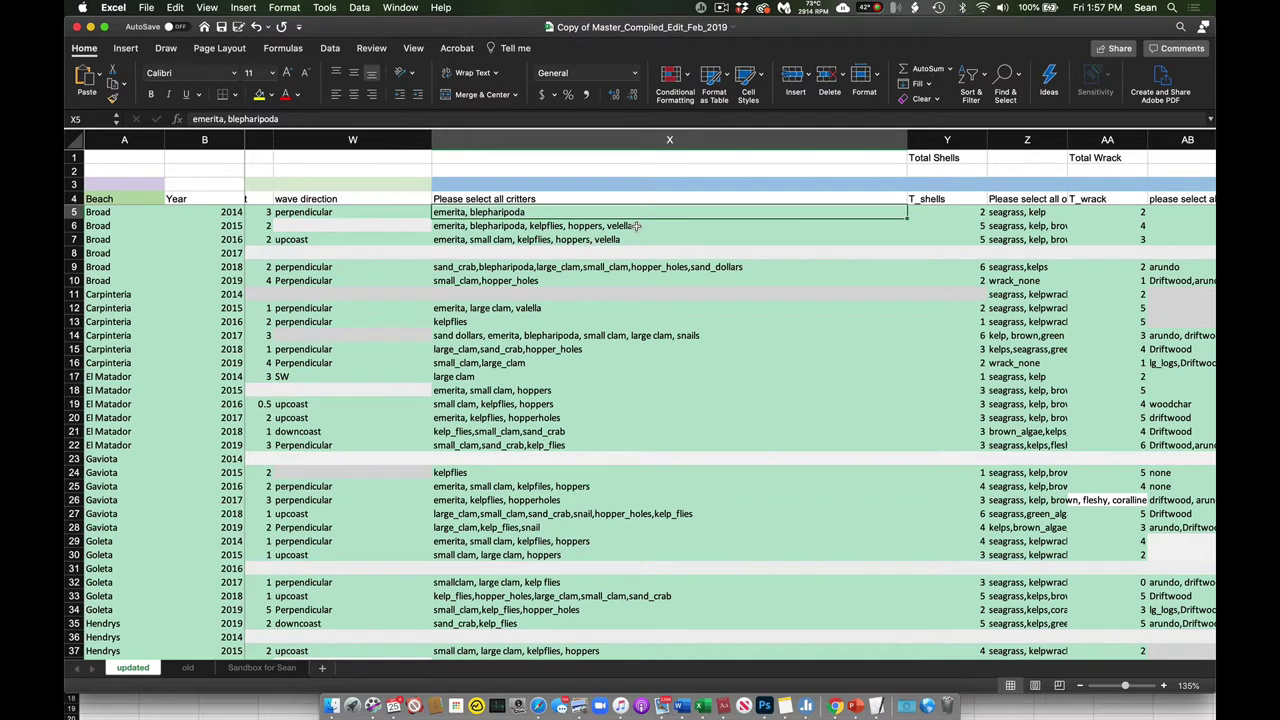
left_click(636, 226)
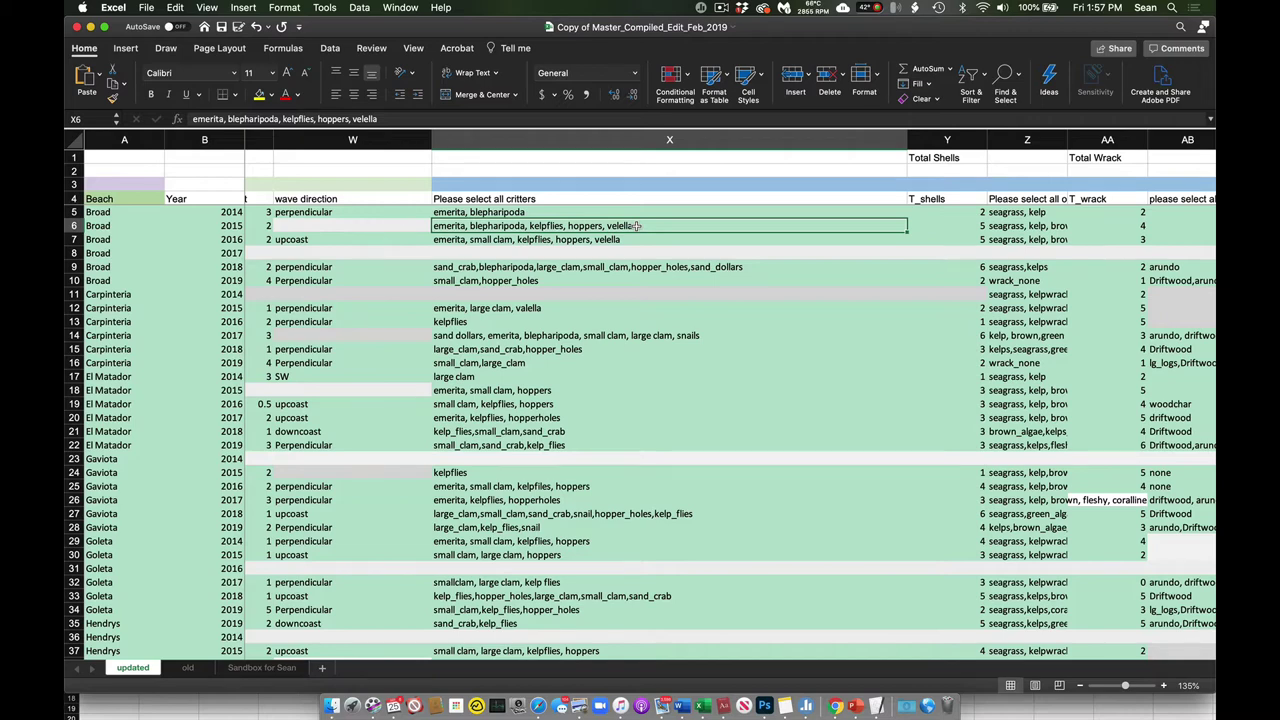
scroll(636, 226, "right", 3)
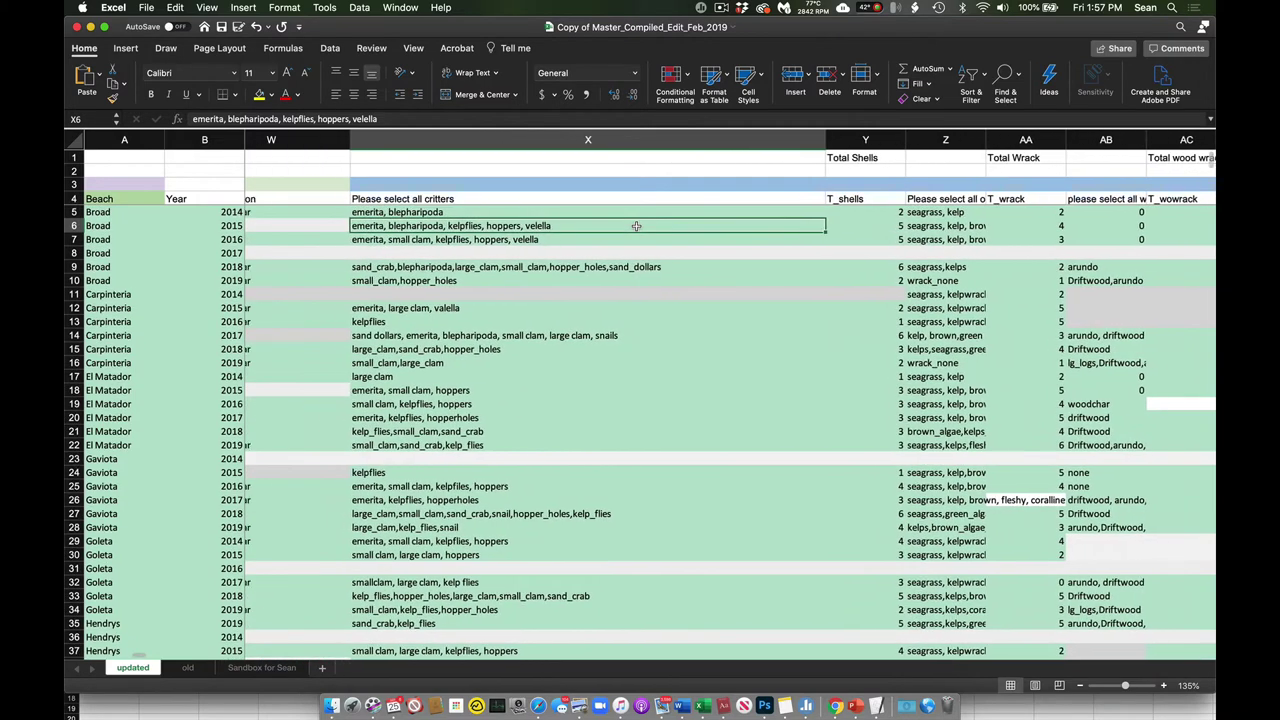
scroll(636, 226, "left", 1)
scroll(636, 226, "right", 5)
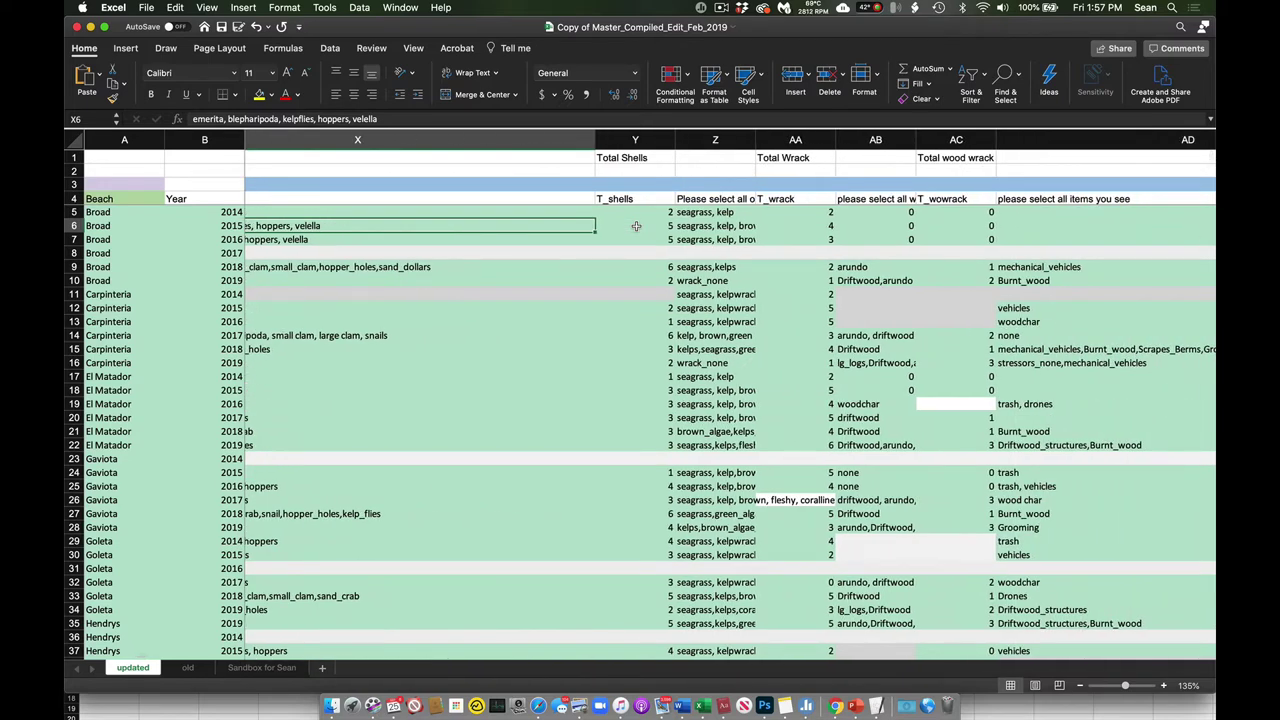
scroll(636, 226, "right", 2)
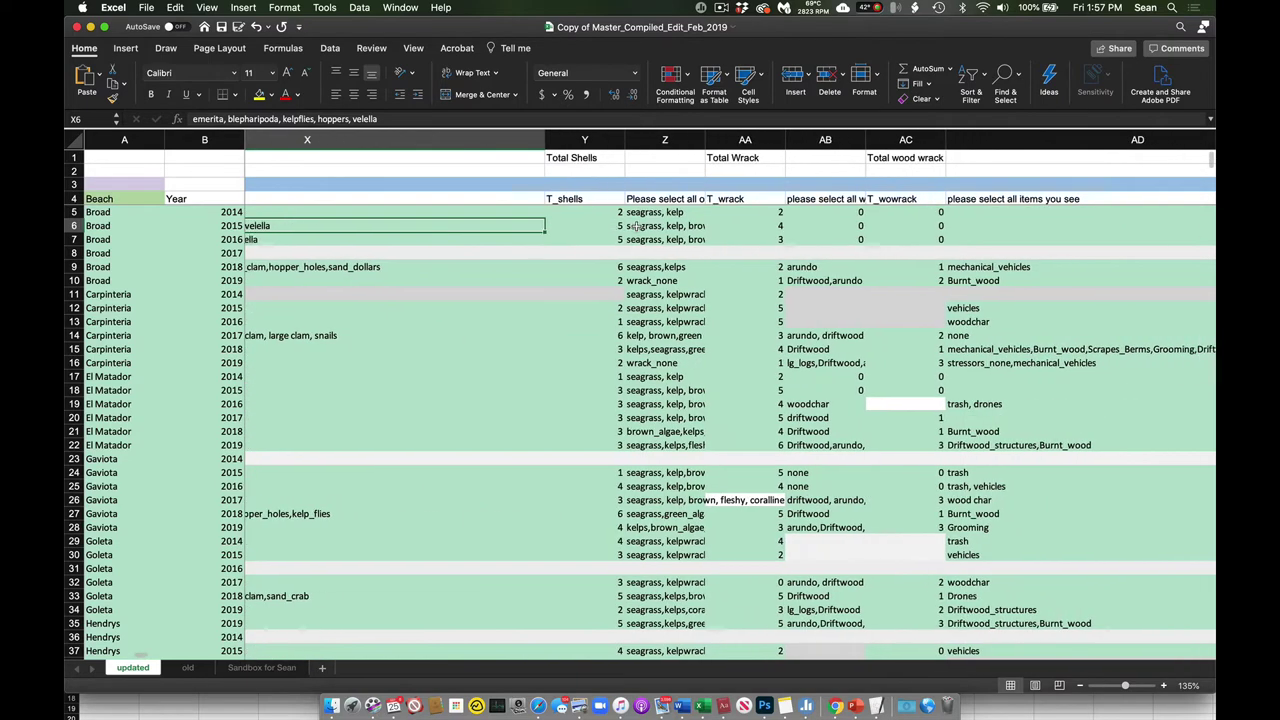
Step: Check Broad beach's 2015 total shells against its critter entry, and inspect its 2014 wrack types
left_click(597, 228)
scroll(597, 228, "left", 5)
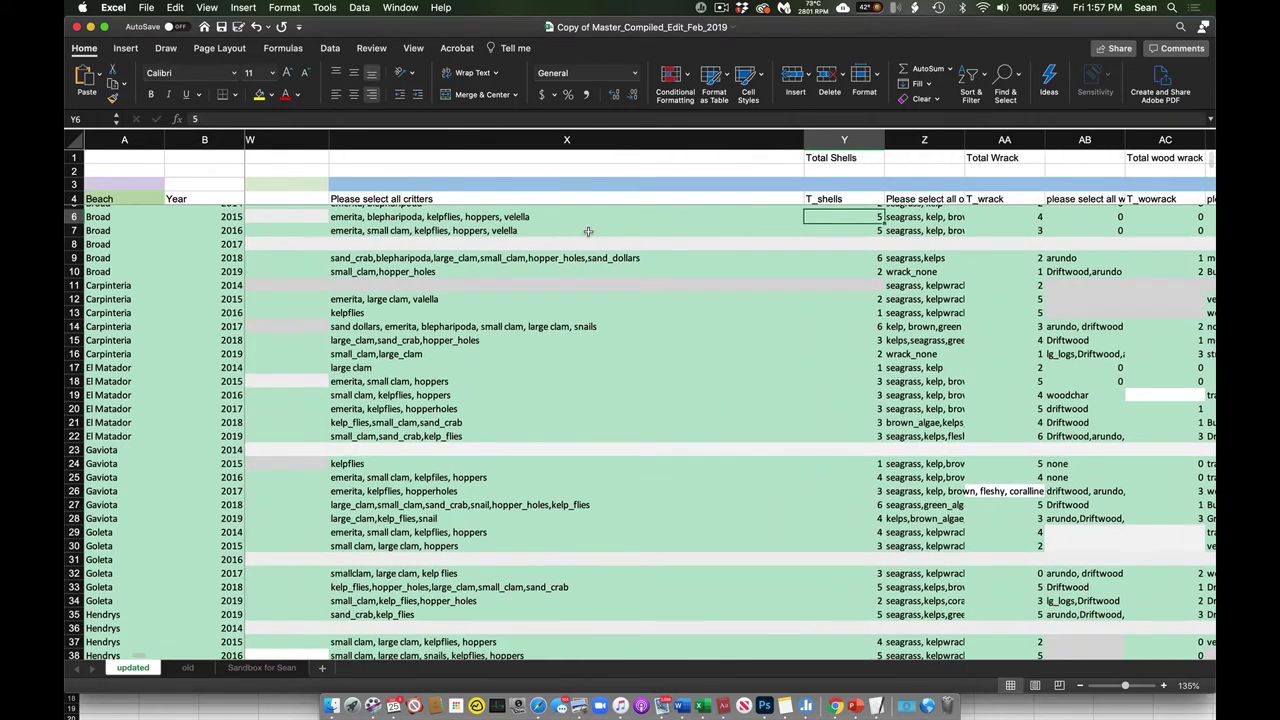
scroll(588, 231, "right", 3)
scroll(588, 231, "right", 3)
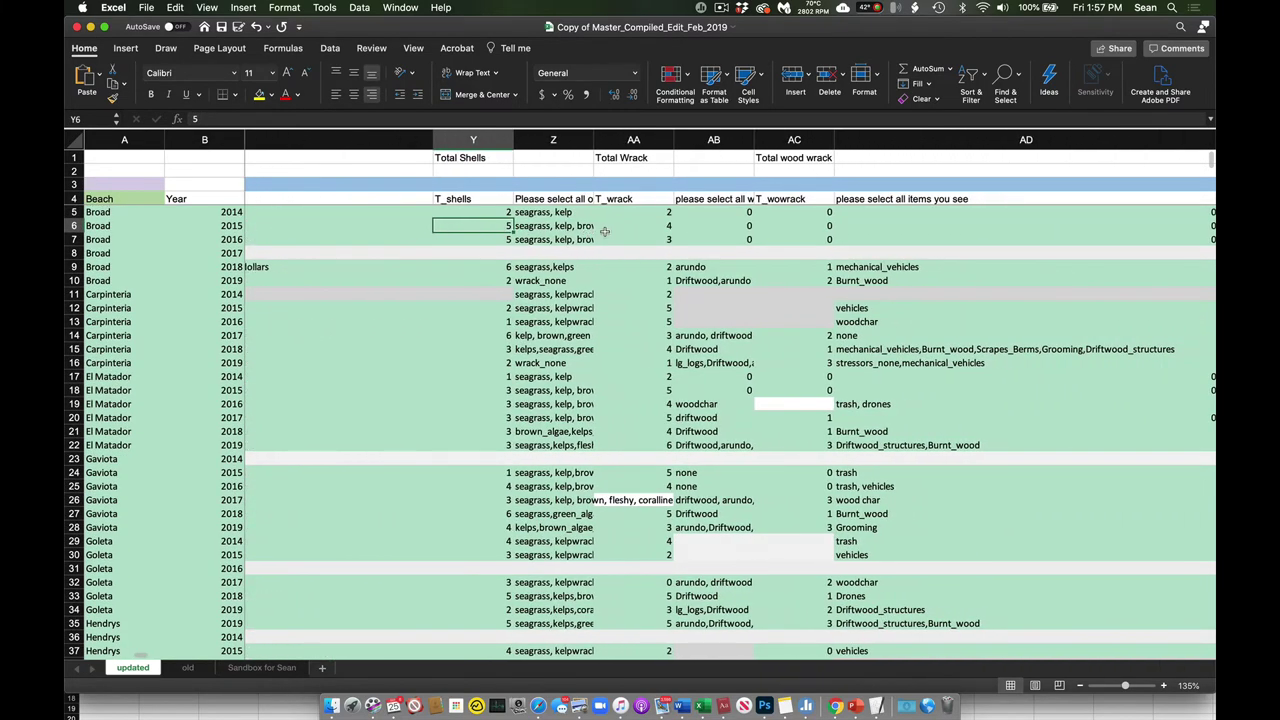
left_click(575, 214)
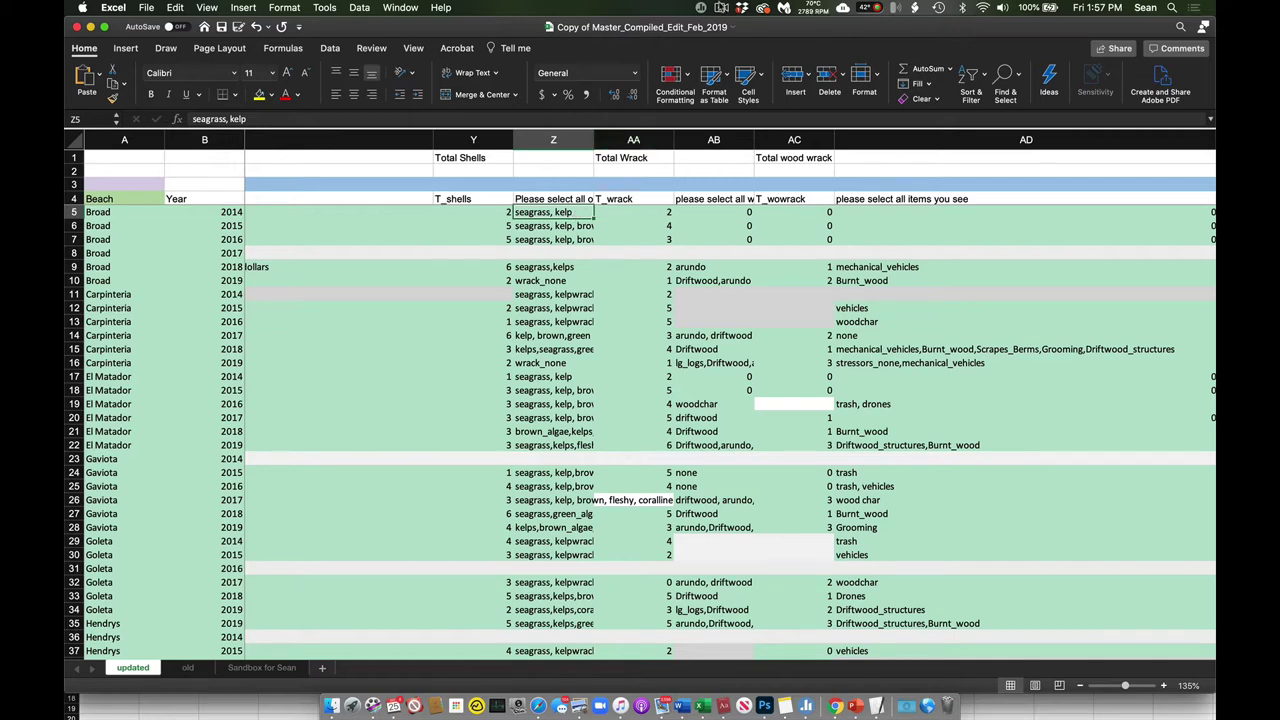
left_click(721, 7)
left_click(720, 44)
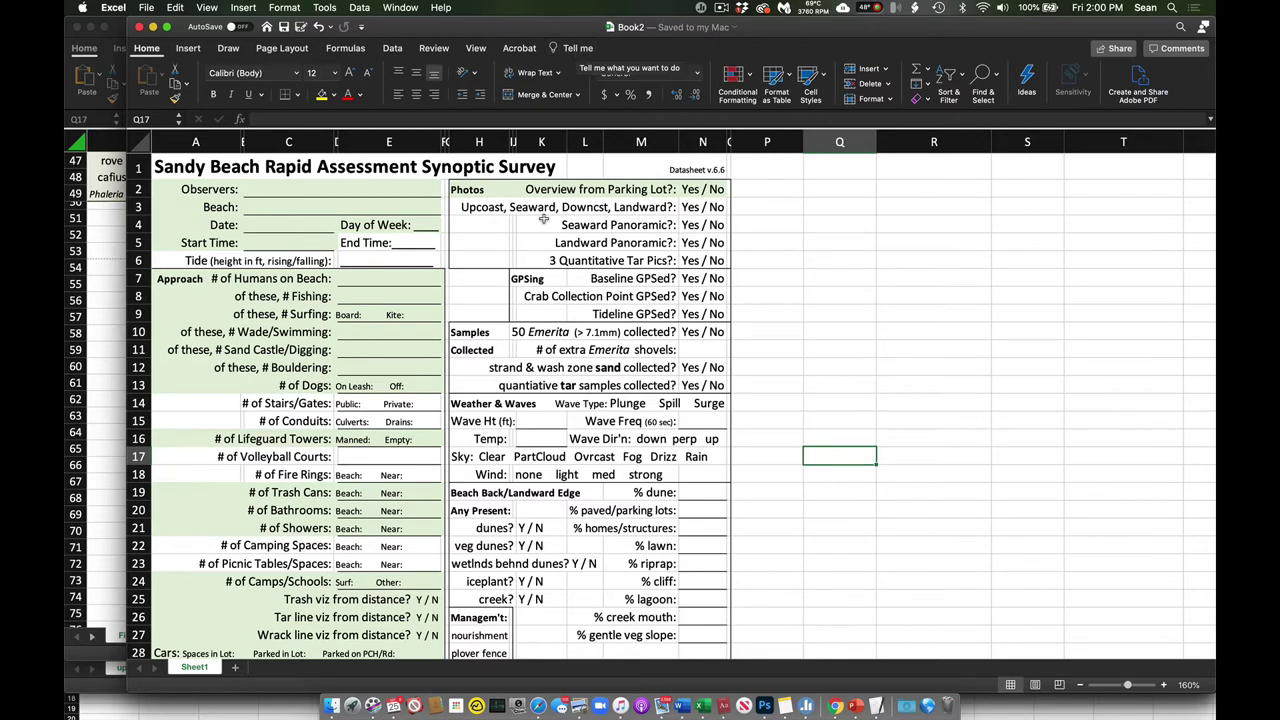
Step: In the Book2 survey datasheet, examine the Shells on Beach options from sand dollars to "hopper" holes, including large clam, snail, kelp flies and Velella
scroll(463, 257, "down", 2)
scroll(463, 257, "down", 5)
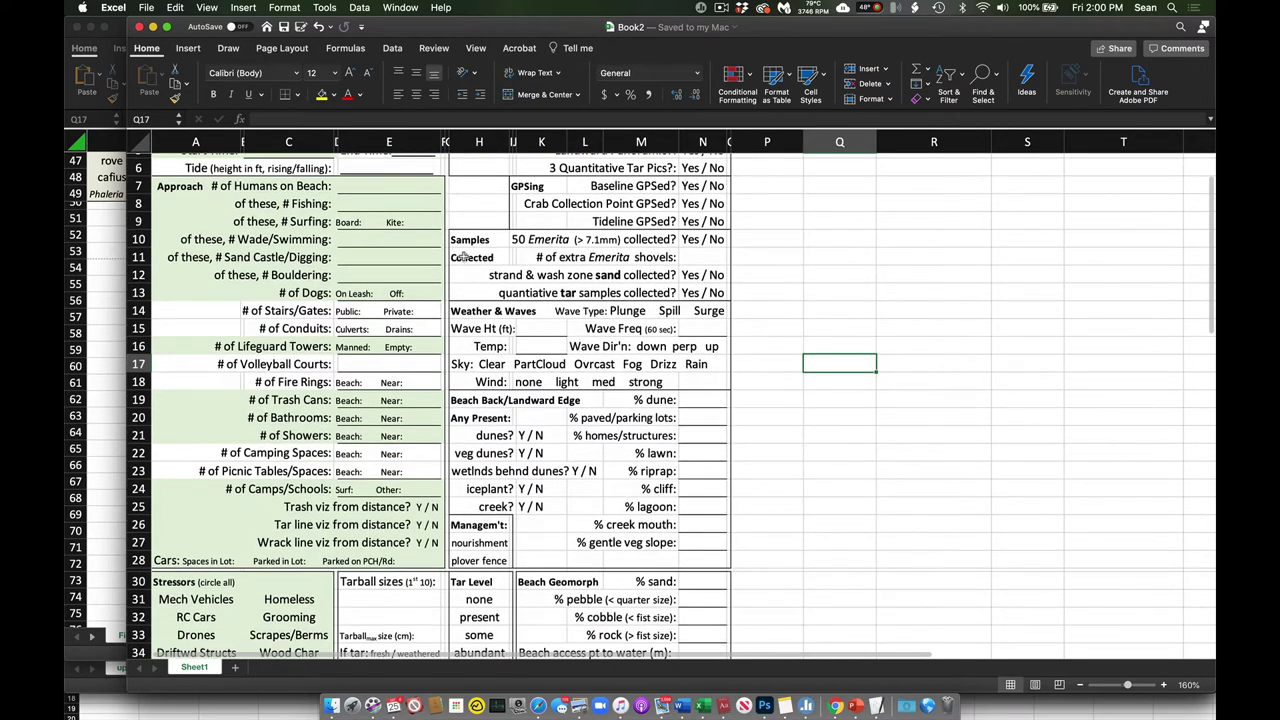
scroll(463, 257, "down", 1)
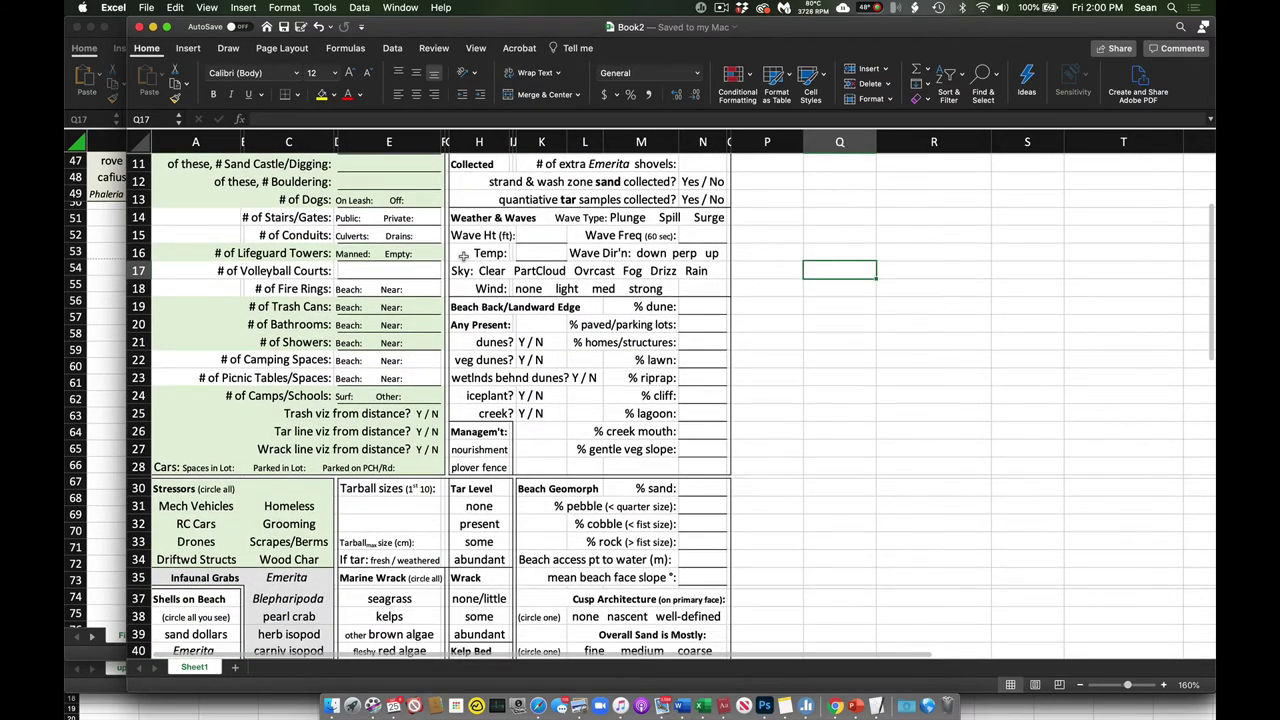
scroll(463, 257, "down", 4)
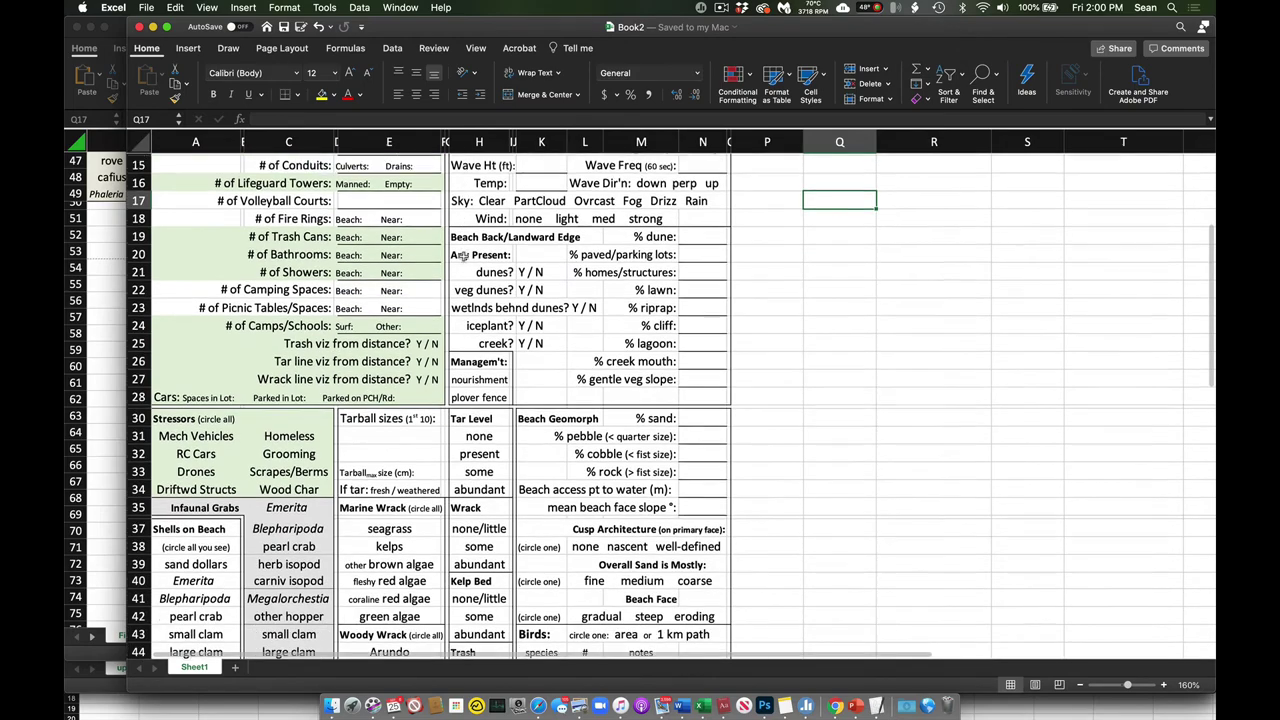
scroll(463, 257, "down", 15)
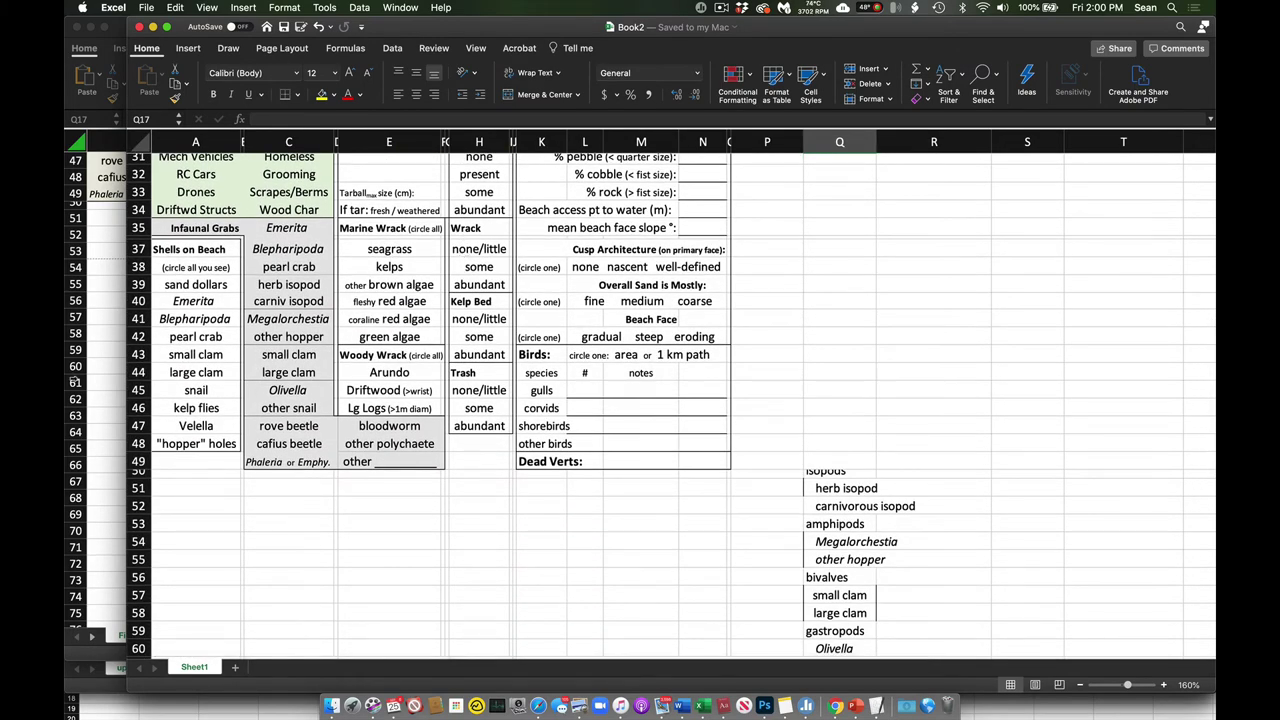
left_click_drag(186, 286, 186, 448)
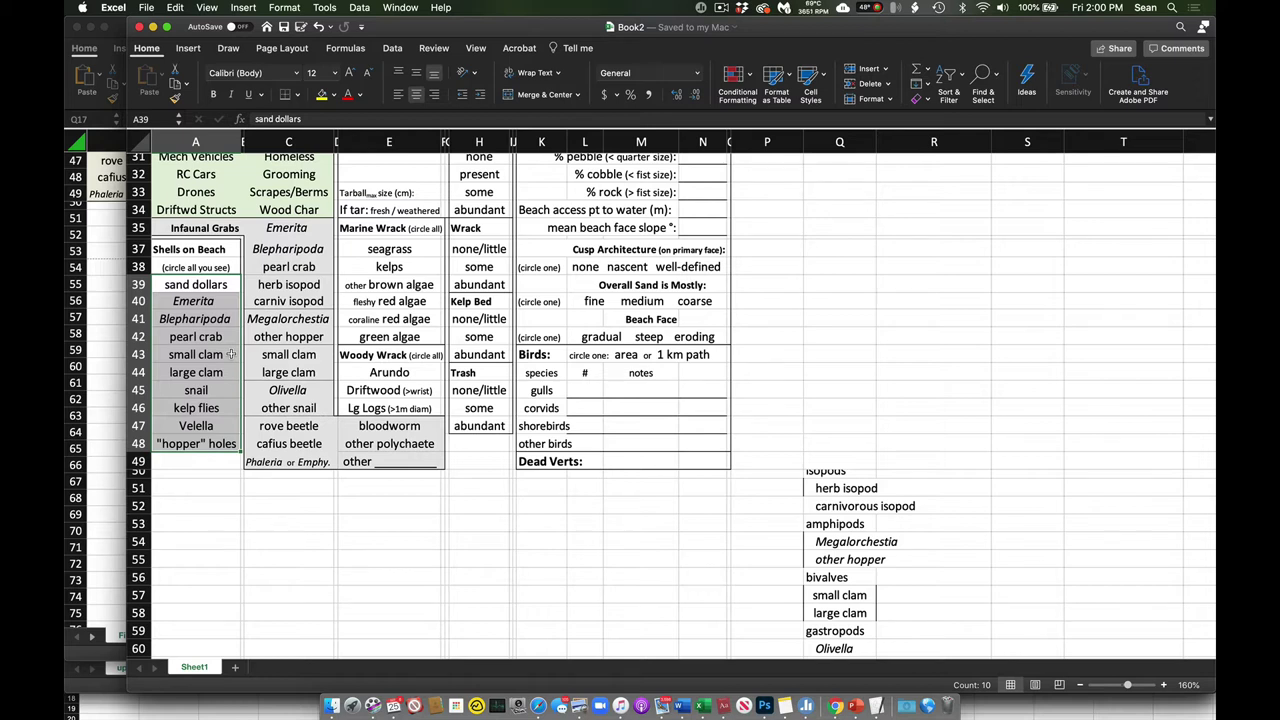
left_click(228, 376)
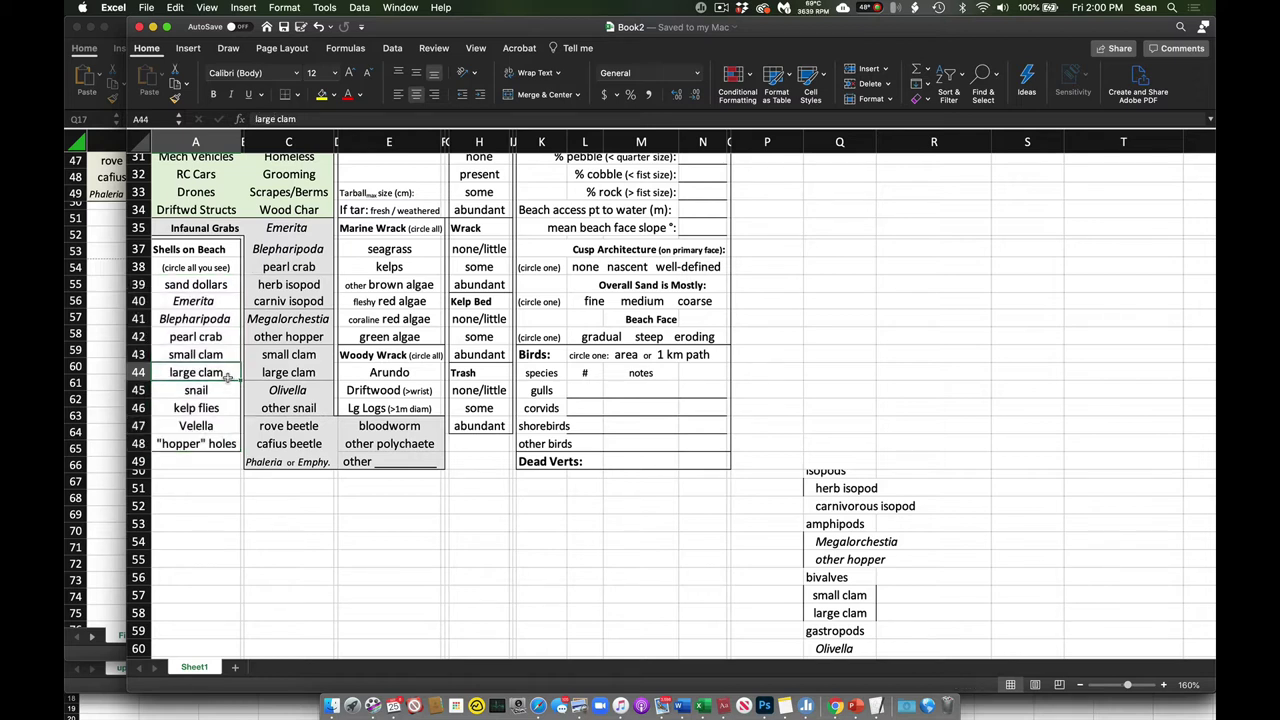
left_click(225, 390)
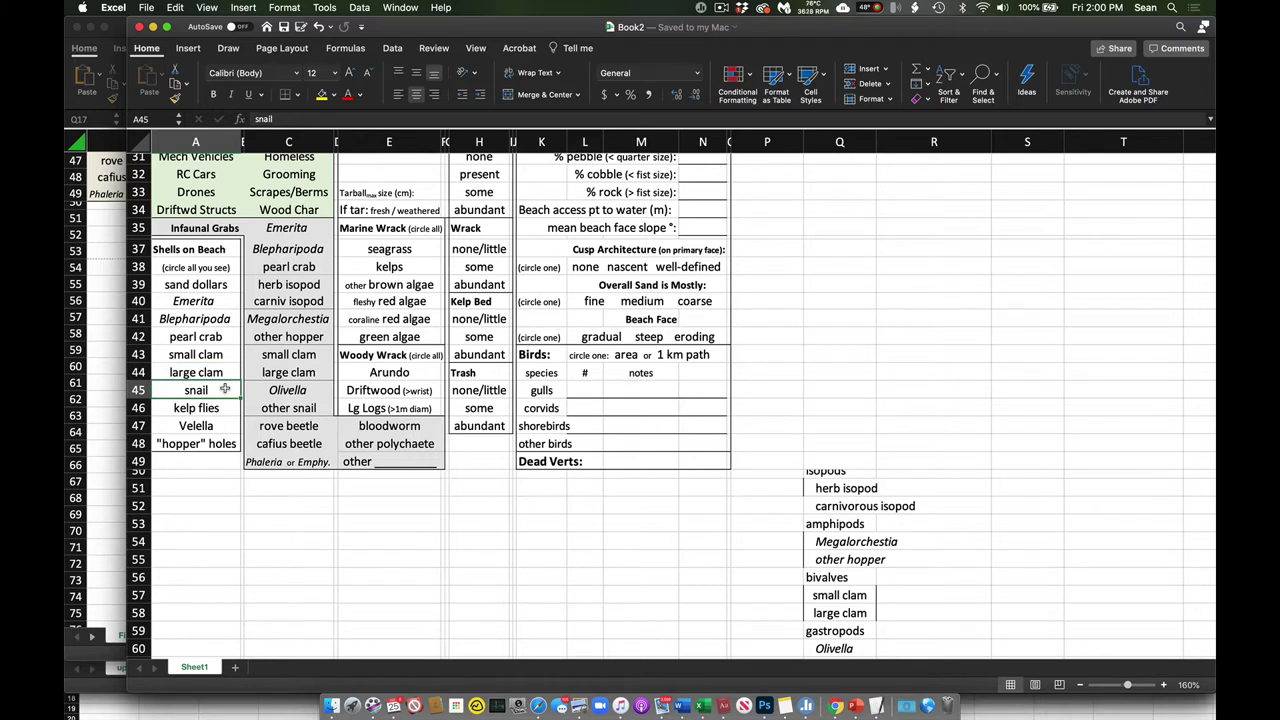
left_click(224, 406)
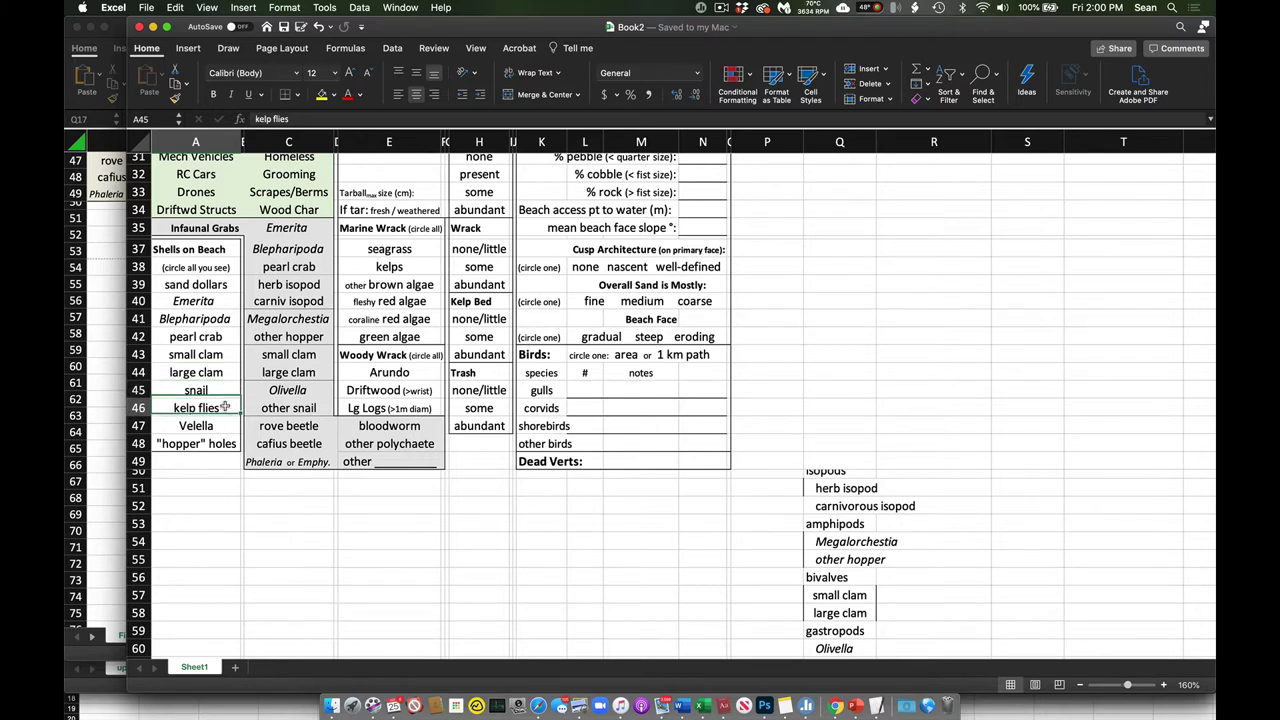
left_click(222, 425)
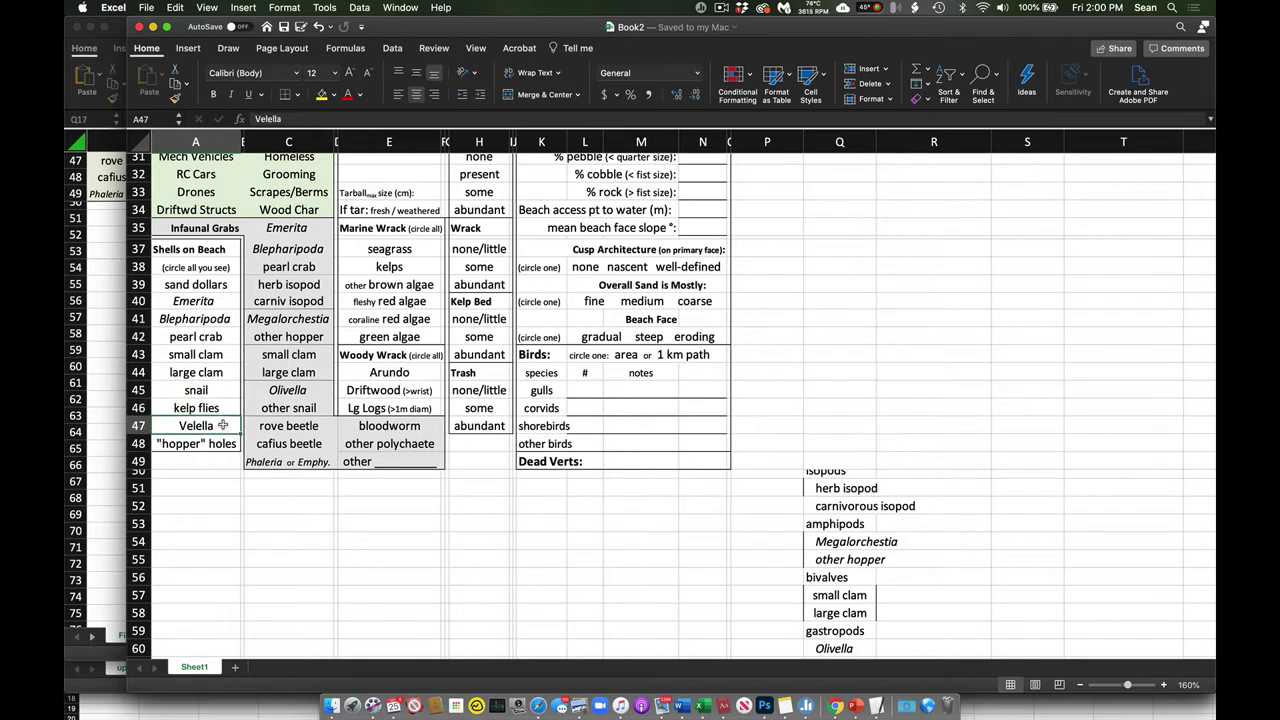
left_click(219, 441)
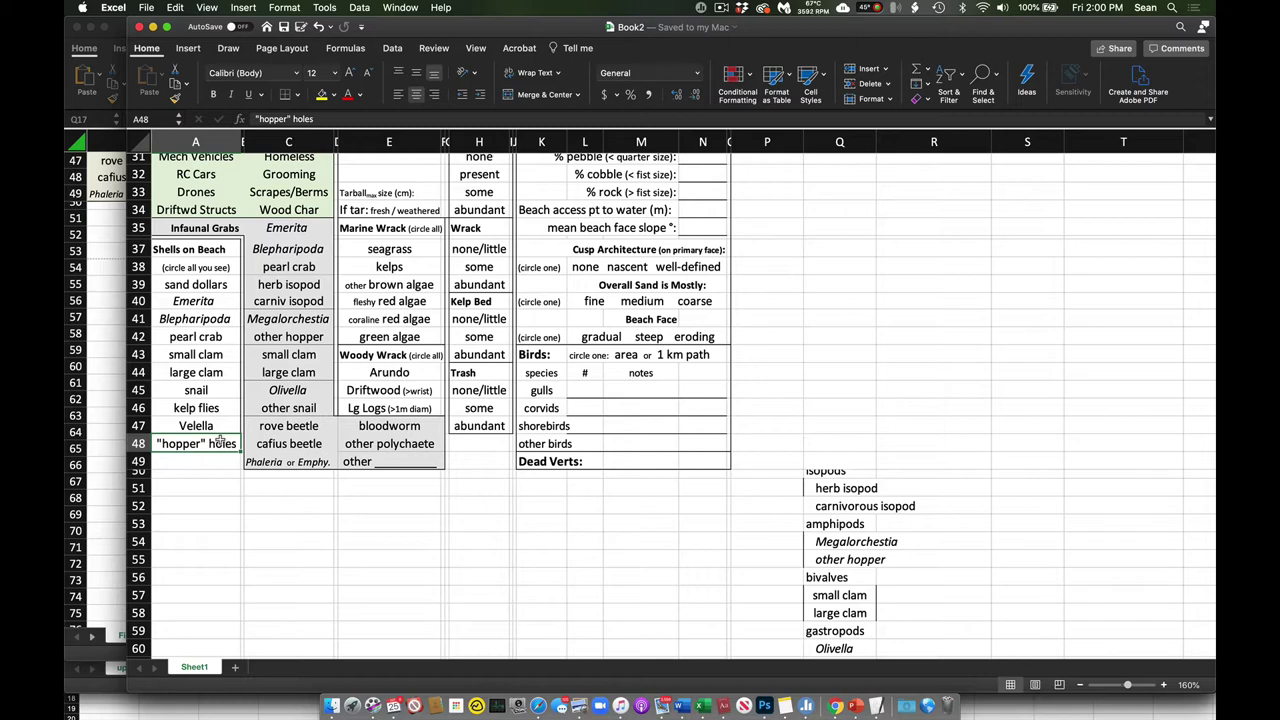
Step: Compare the Shells on Beach section and its Emerita option with the Emerita entry under Infaunal Grabs
scroll(220, 440, "up", 5)
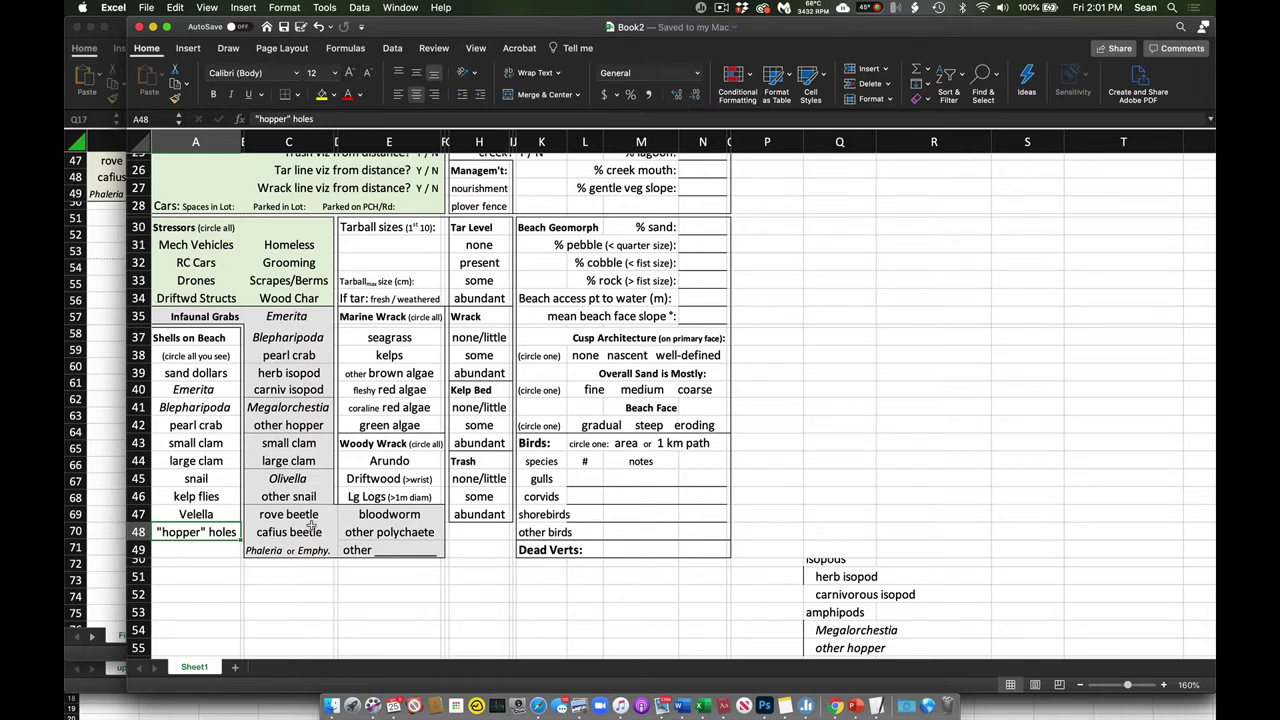
left_click_drag(206, 340, 204, 527)
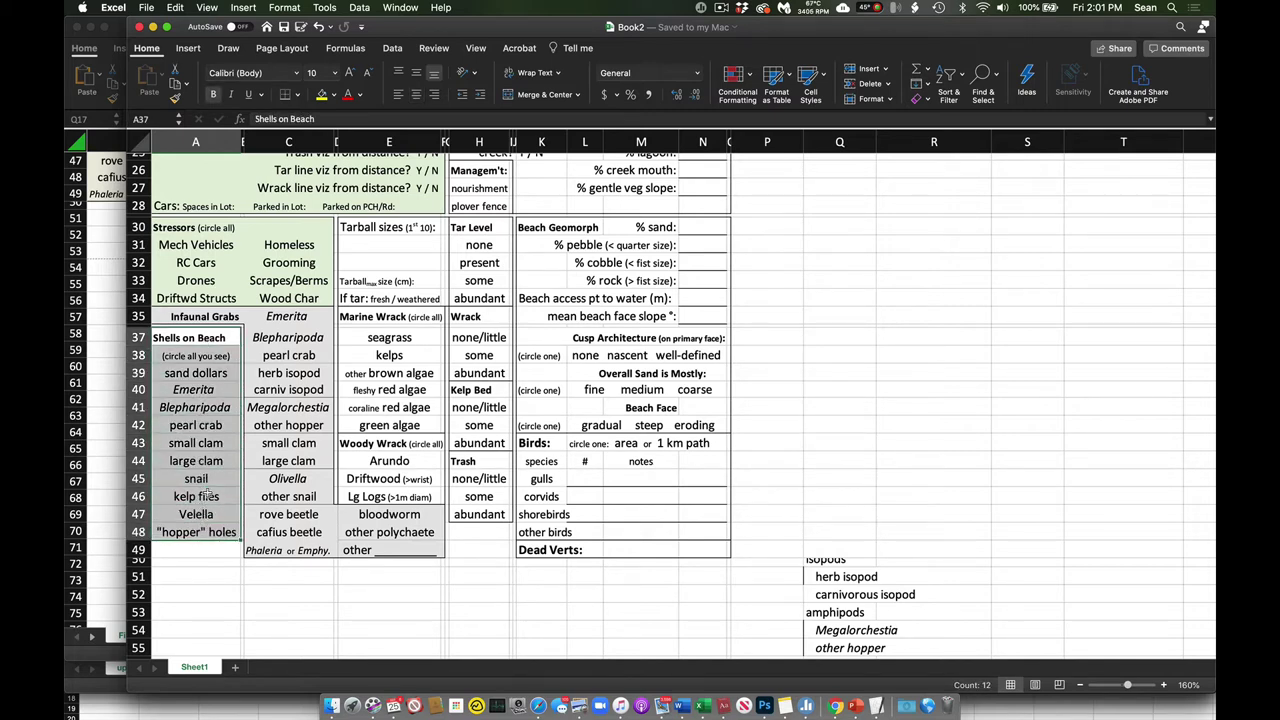
left_click(199, 387)
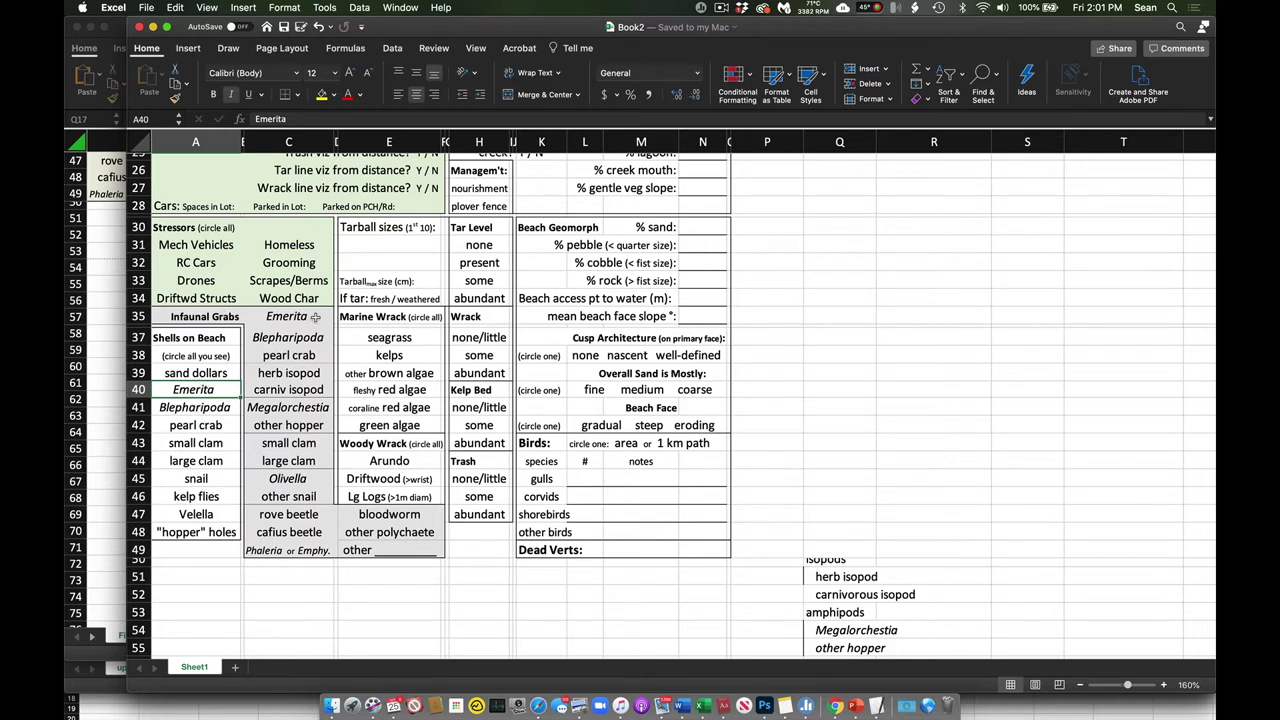
left_click(314, 317)
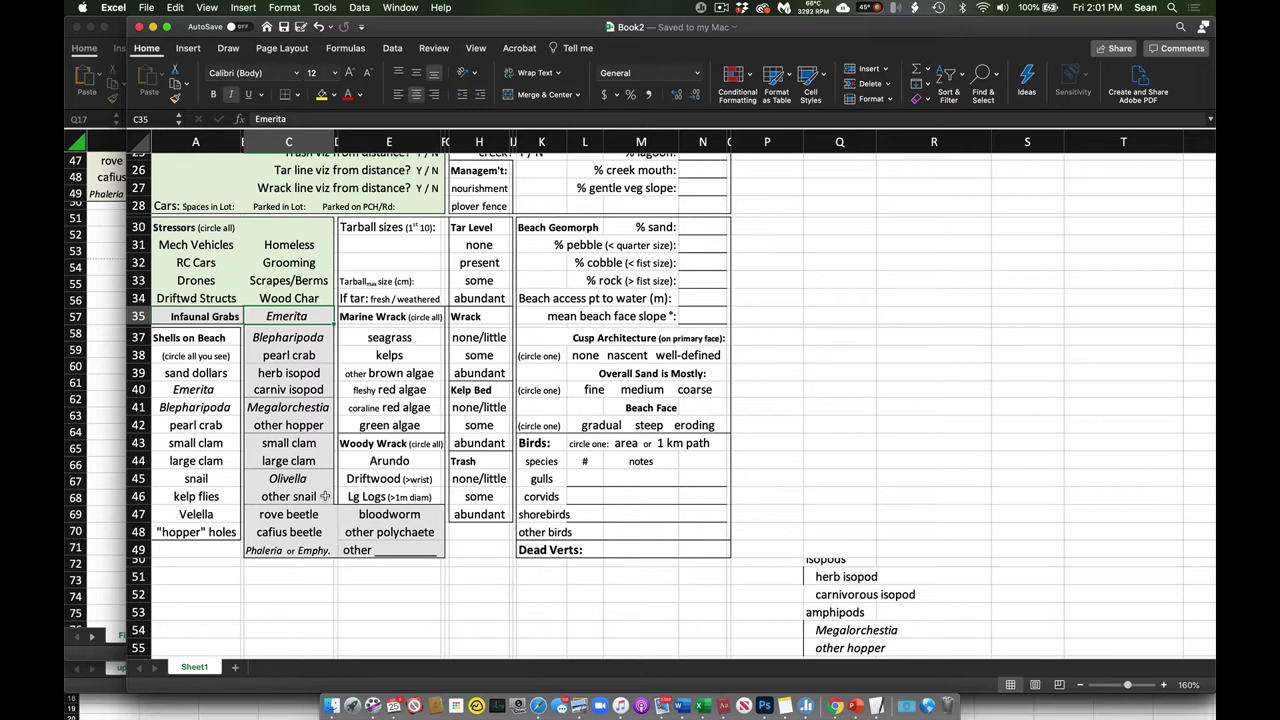
Step: Inspect the remaining Infaunal Grabs entries: Phaleria or Emphy., bloodworm, other polychaete and the blank other field
left_click(324, 550)
scroll(342, 547, "up", 4)
scroll(342, 547, "down", 3)
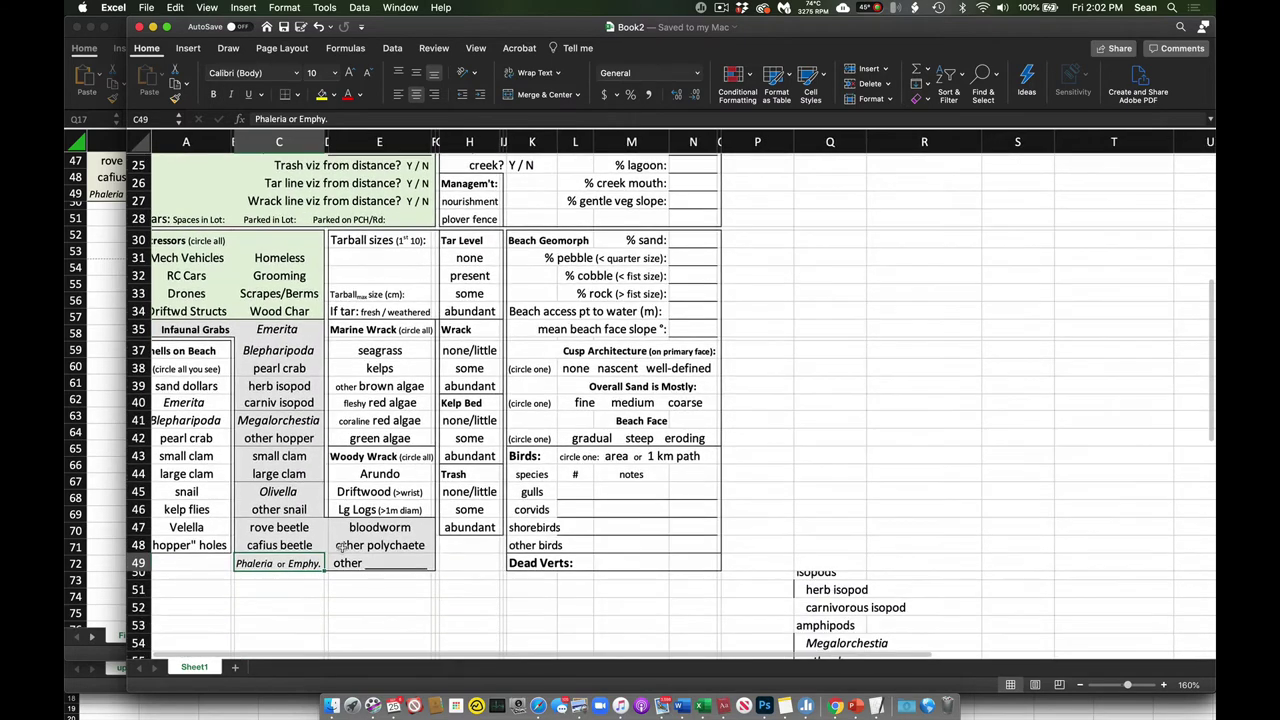
left_click(377, 529)
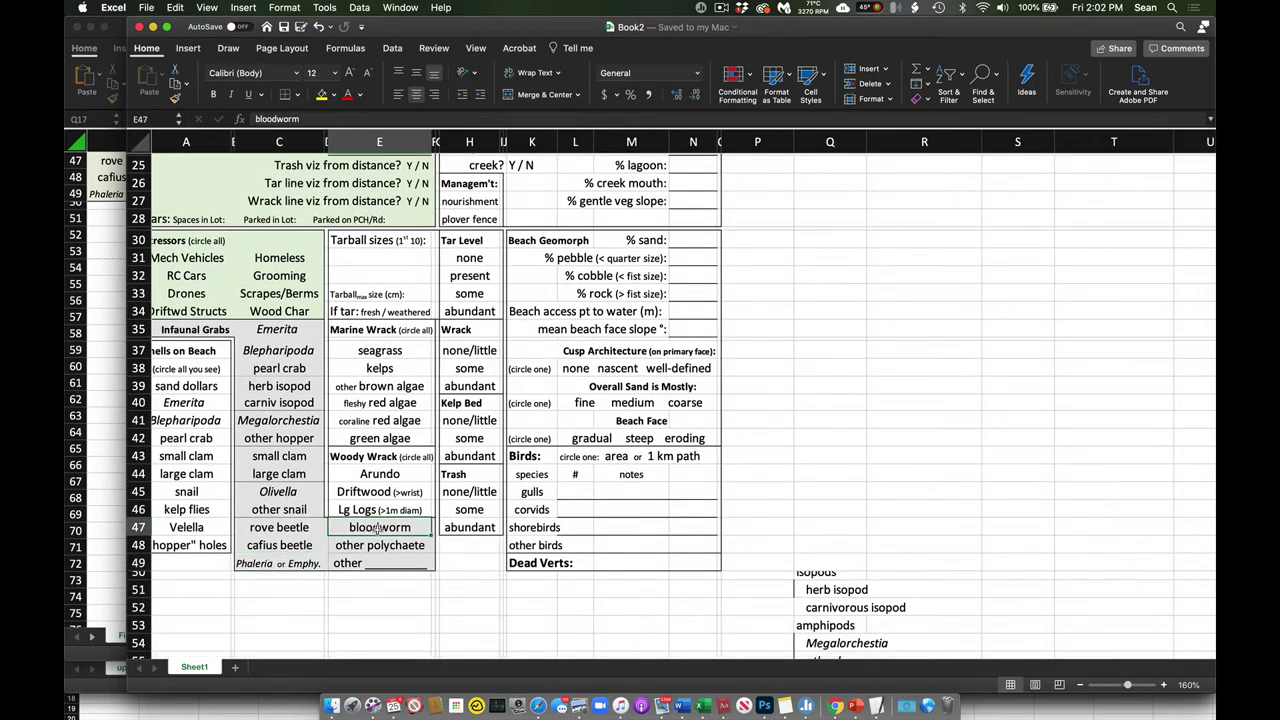
left_click(380, 545)
left_click(380, 561)
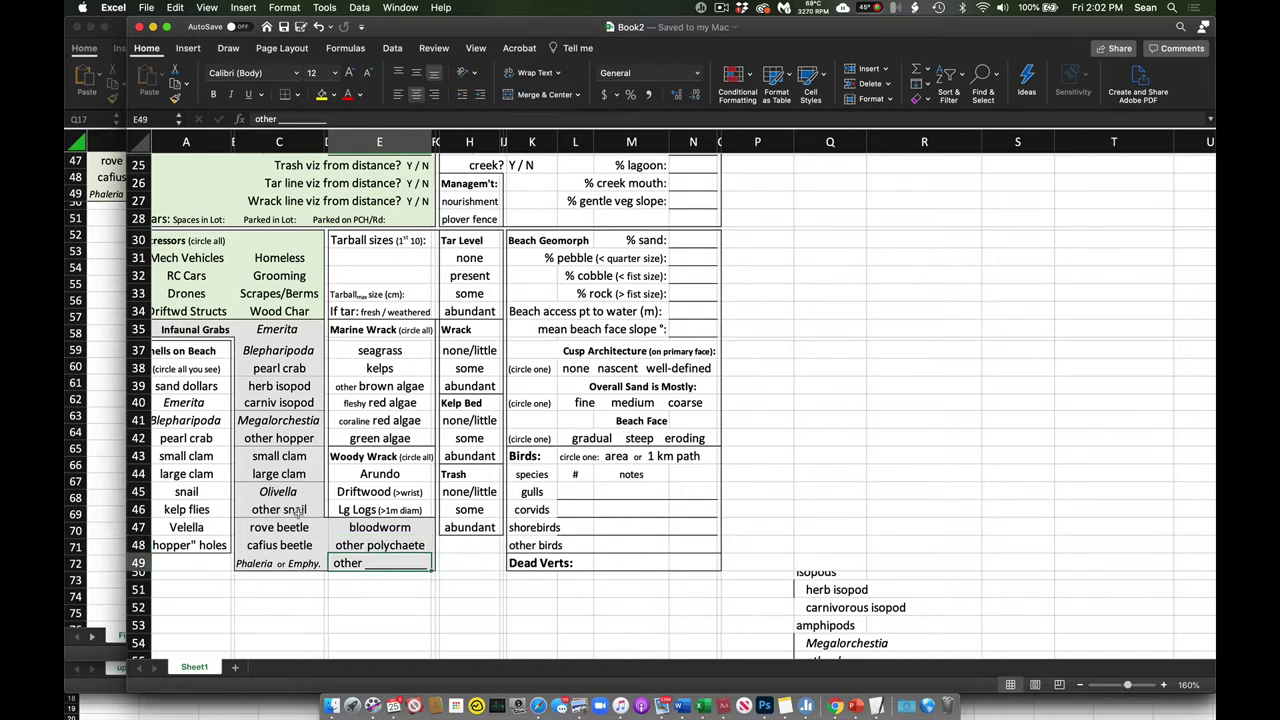
Step: Find the grouped taxa list beside the datasheet and select it from isopods to other polychaete, cells Q50:Q73, to review it
scroll(313, 505, "up", 5)
scroll(313, 505, "up", 12)
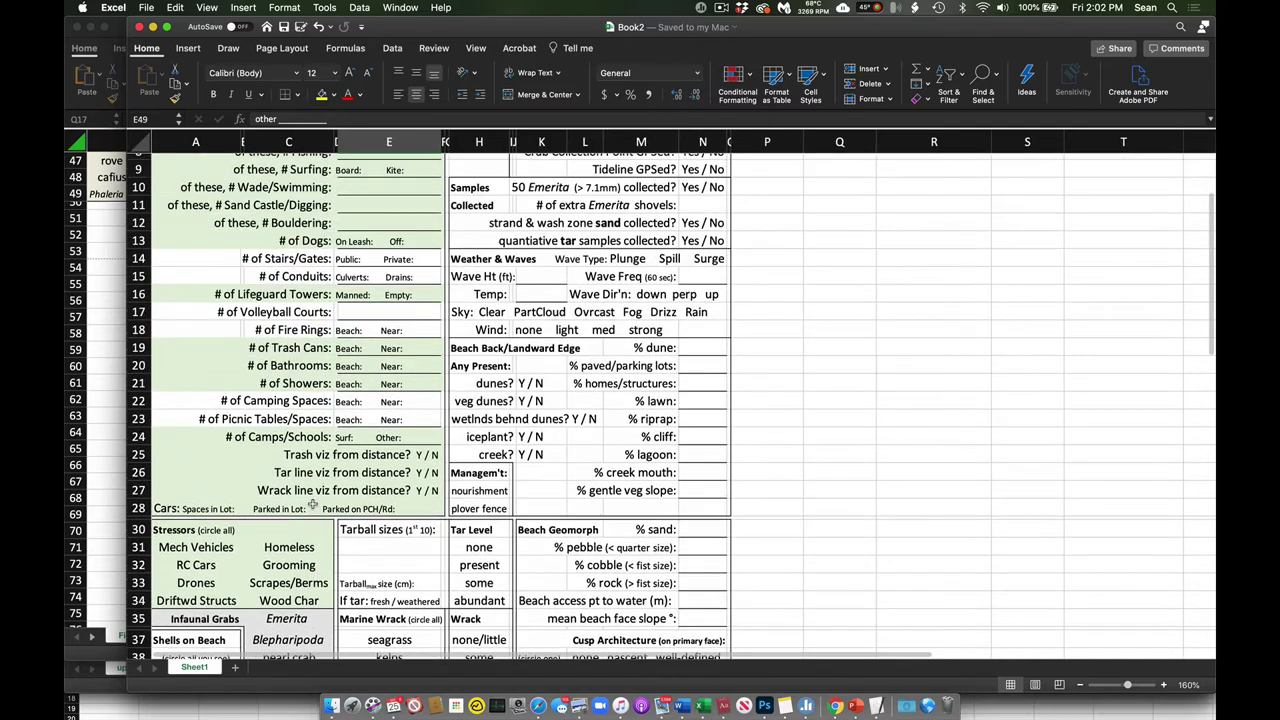
scroll(313, 505, "right", 3)
scroll(313, 505, "down", 20)
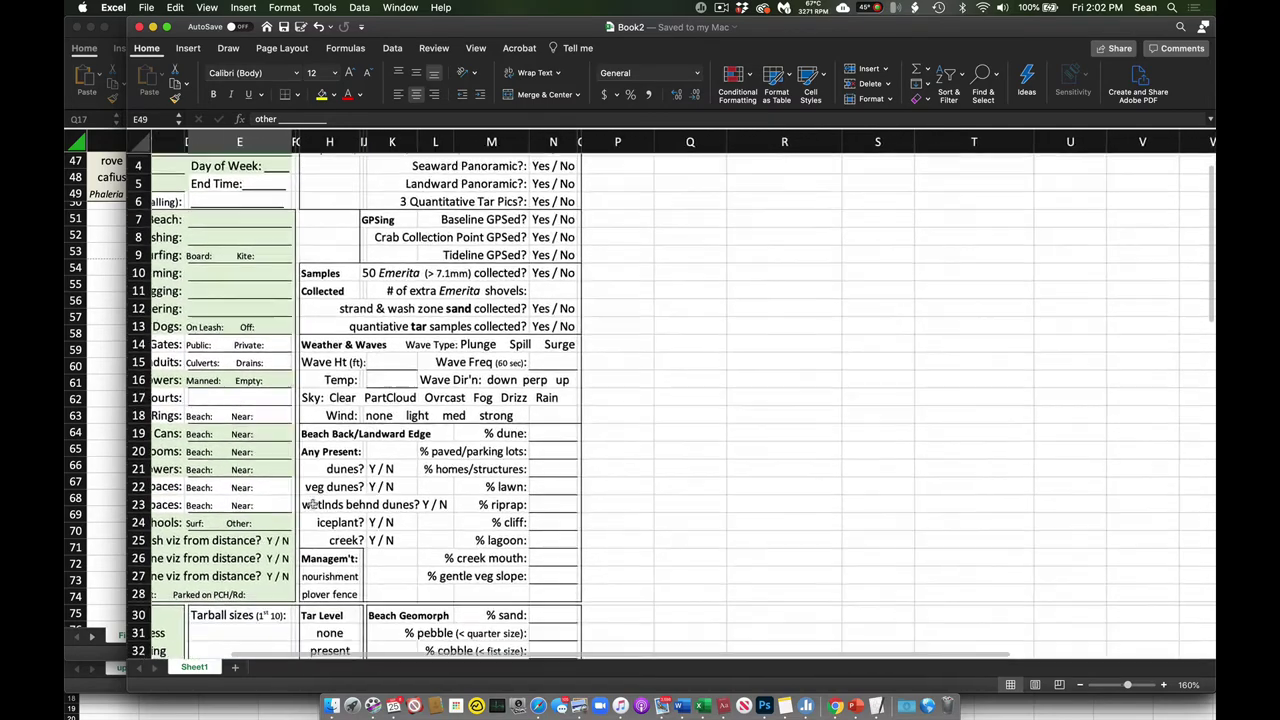
scroll(312, 503, "down", 6)
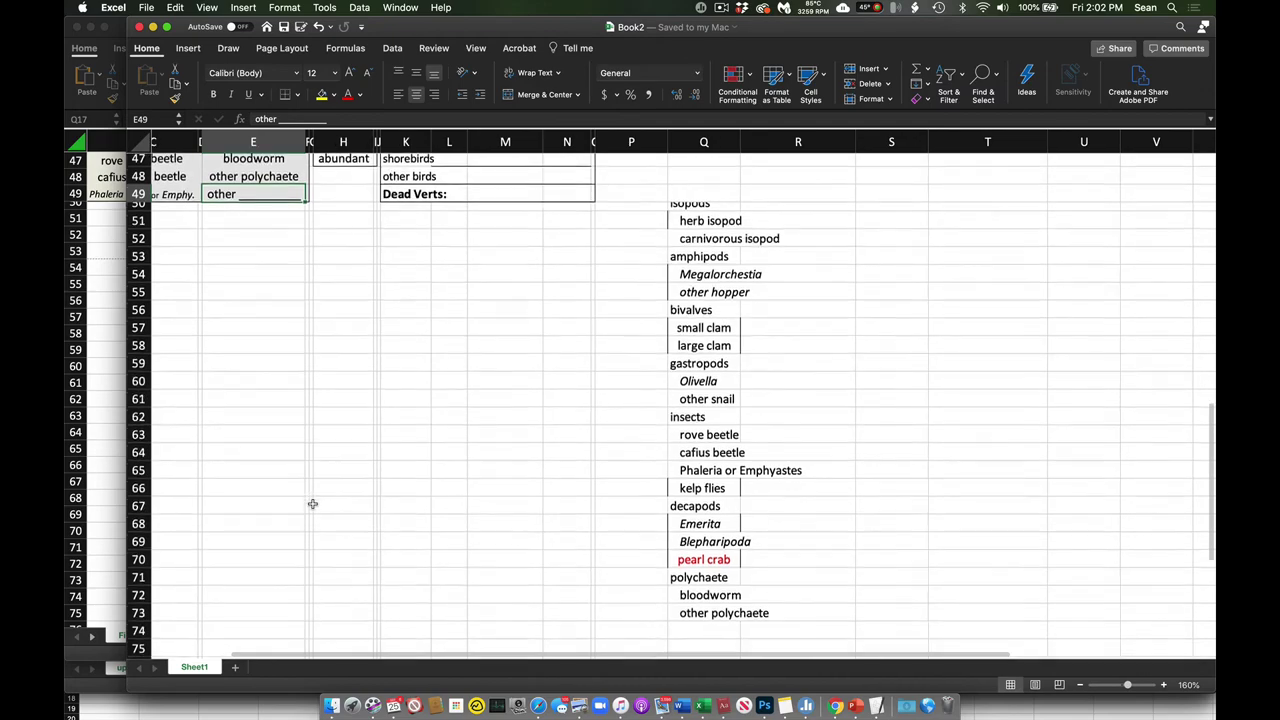
scroll(312, 503, "down", 1)
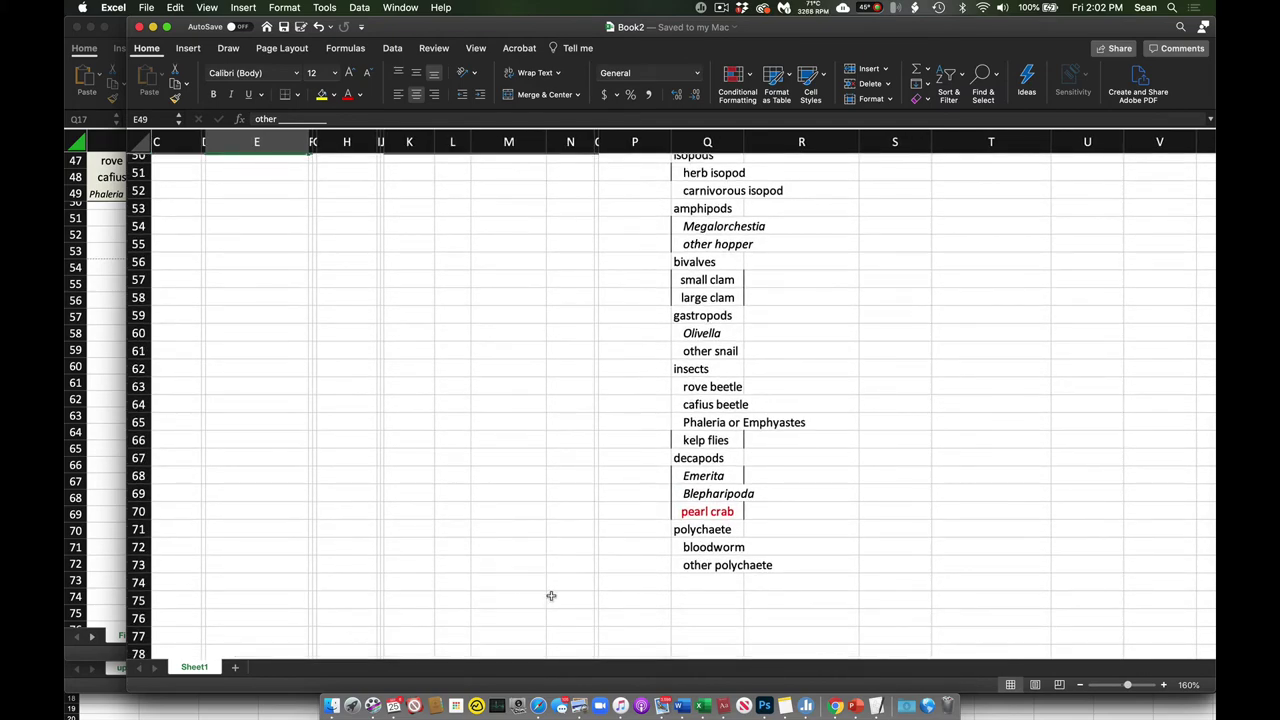
scroll(636, 558, "up", 1)
scroll(636, 558, "up", 2)
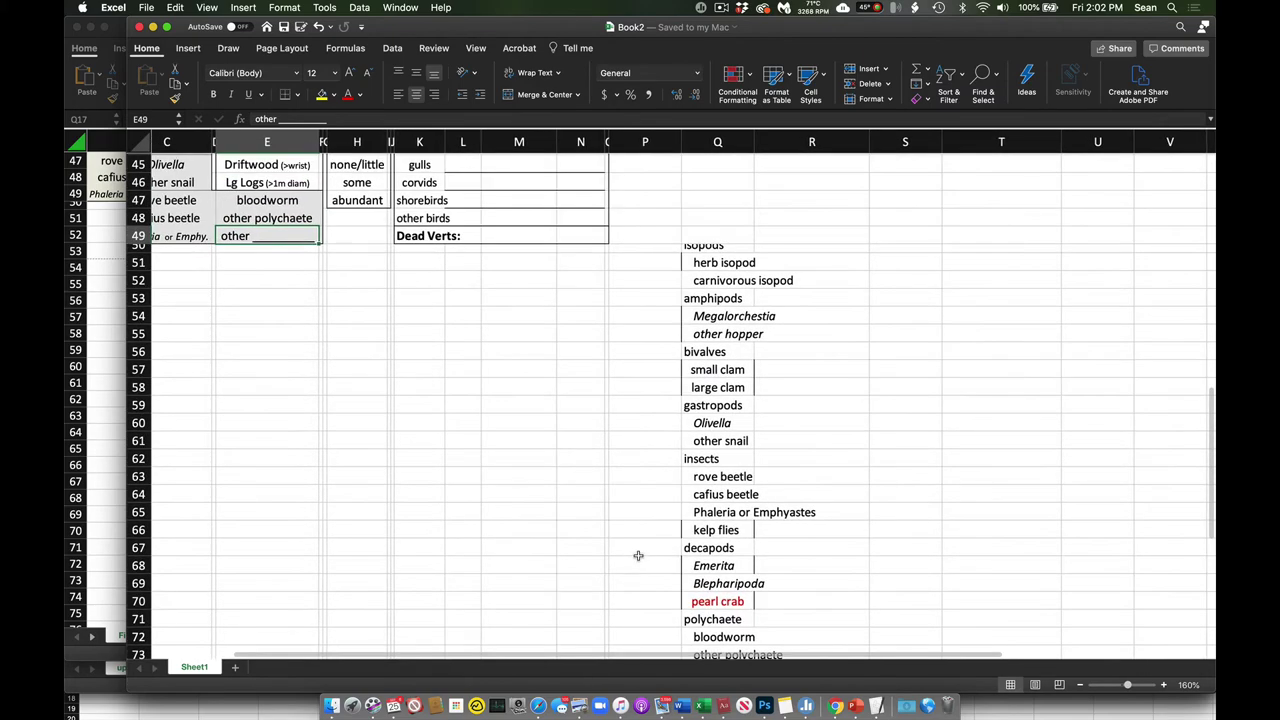
left_click(720, 245)
left_click_drag(720, 245, 722, 403)
scroll(724, 400, "down", 5)
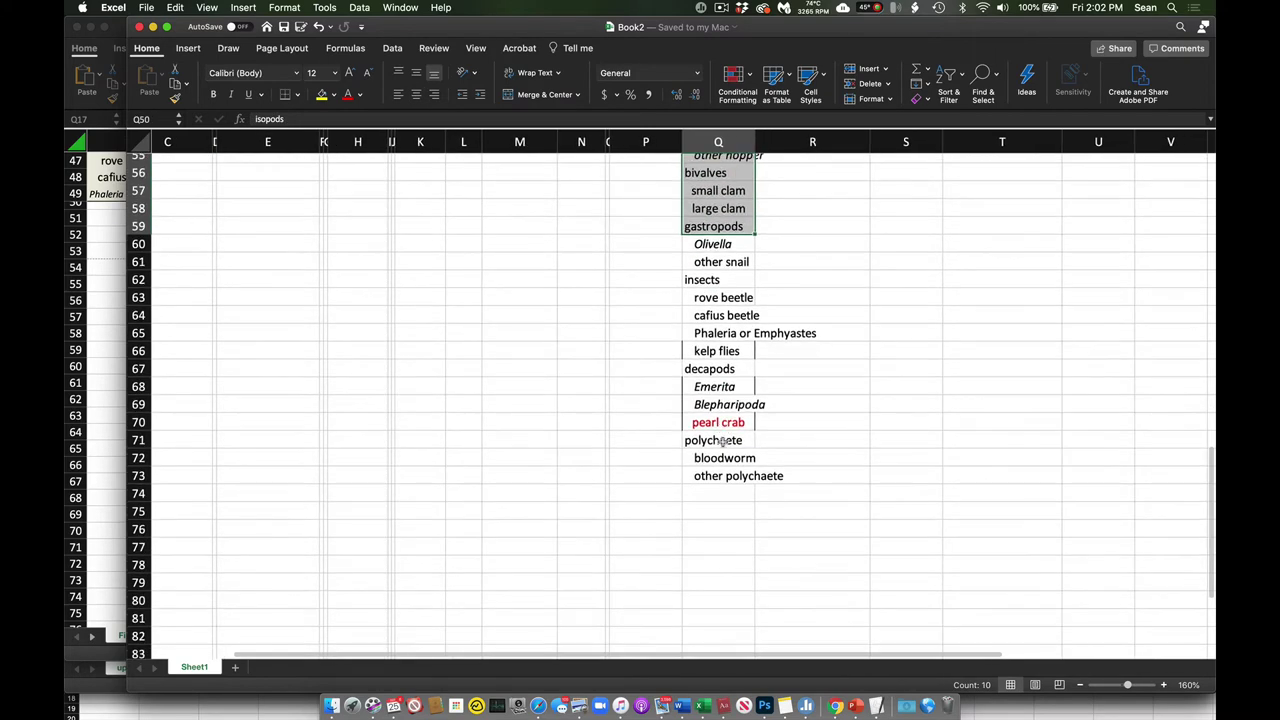
left_click(723, 474, "shift")
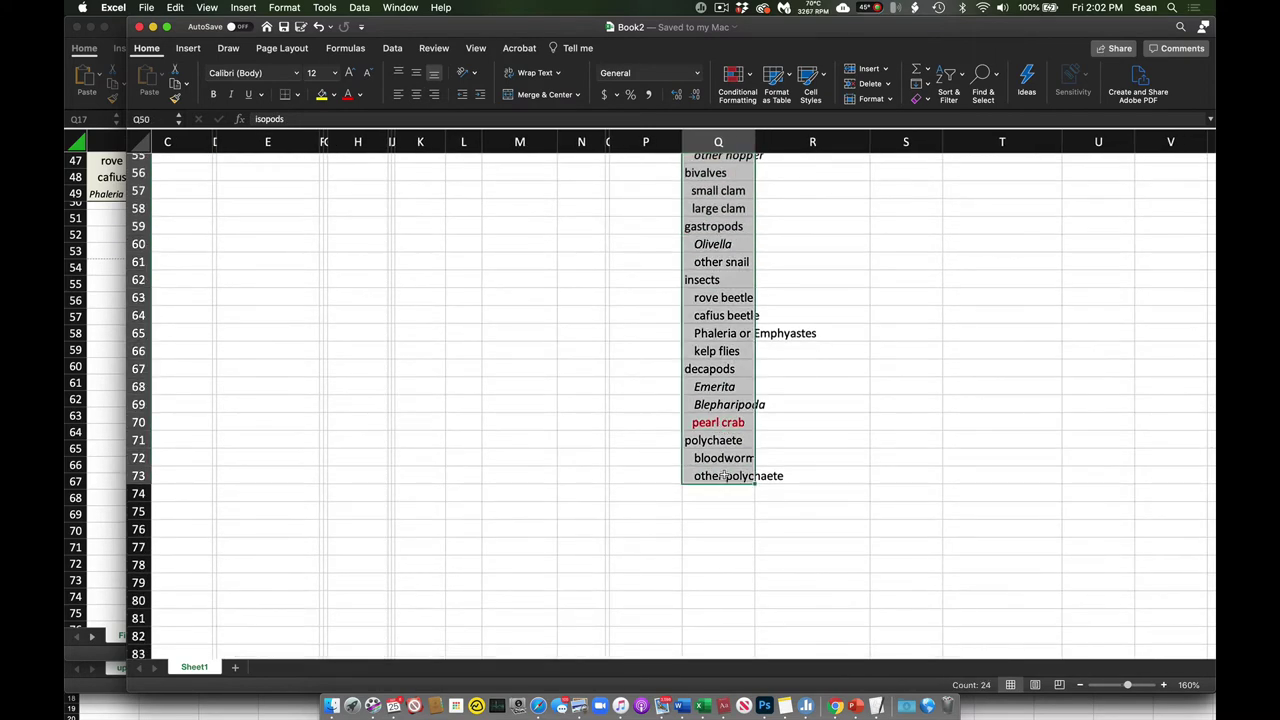
scroll(724, 476, "up", 3)
scroll(724, 476, "down", 1)
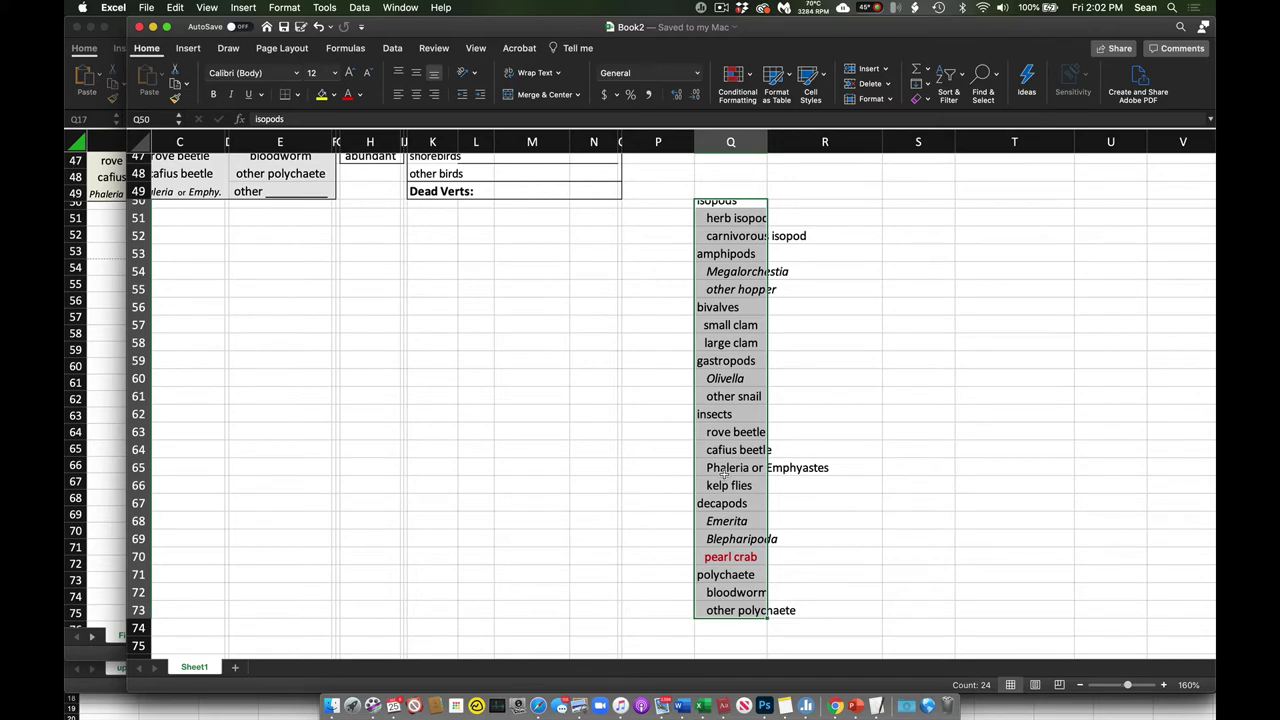
Step: Return to the datasheet's tar section and examine the Tarball sizes (1st 10) and Tarball max size (cm) fields
scroll(627, 506, "left", 3)
scroll(627, 506, "up", 10)
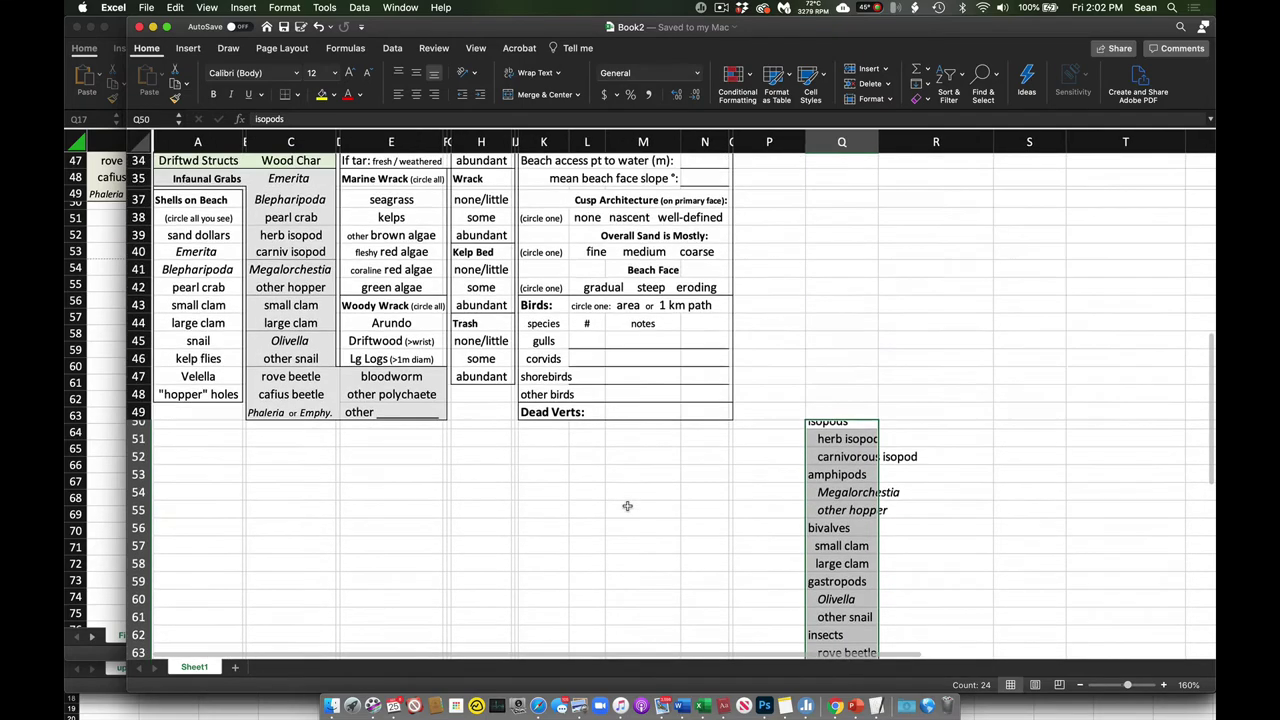
scroll(627, 506, "up", 1)
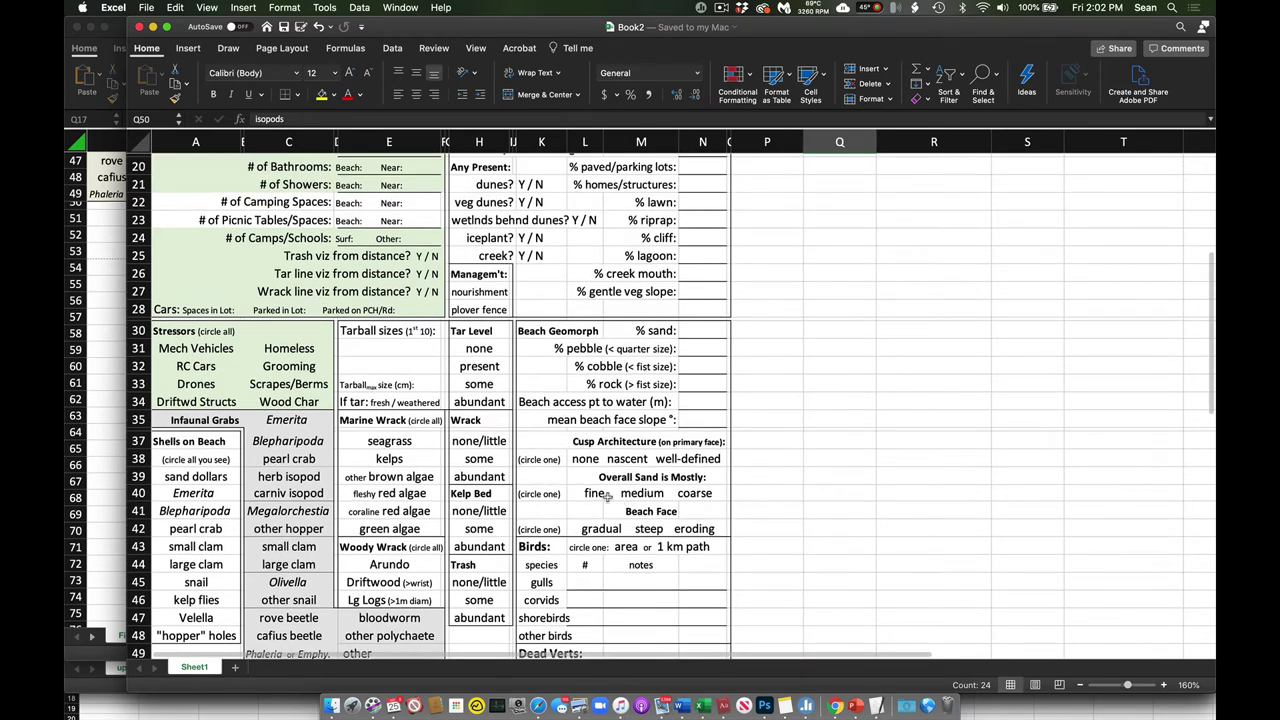
scroll(610, 498, "up", 2)
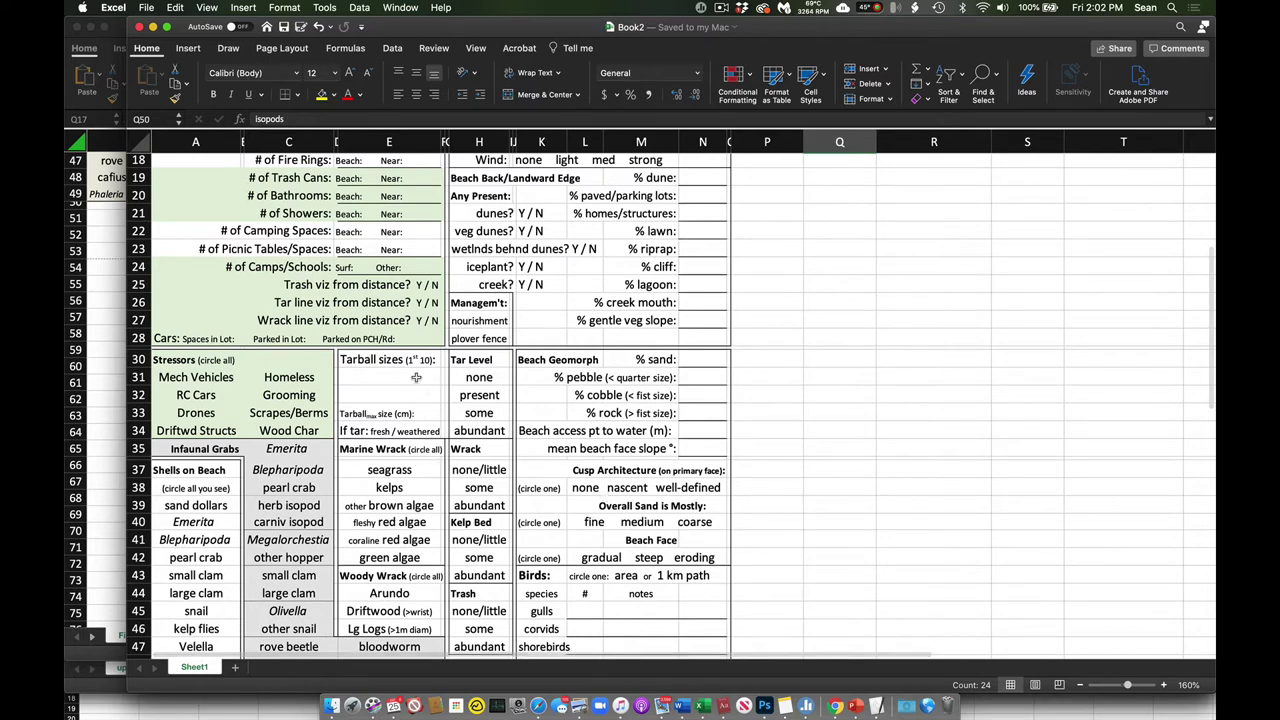
left_click_drag(397, 359, 402, 428)
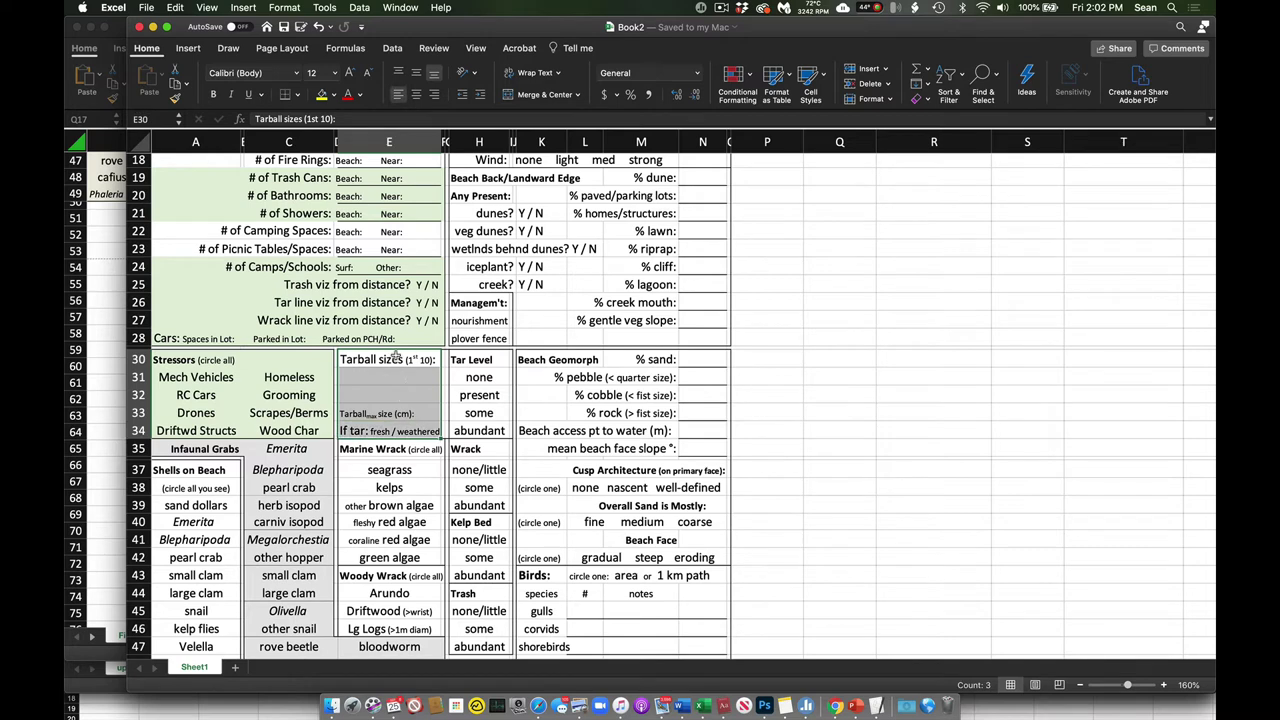
left_click(395, 359)
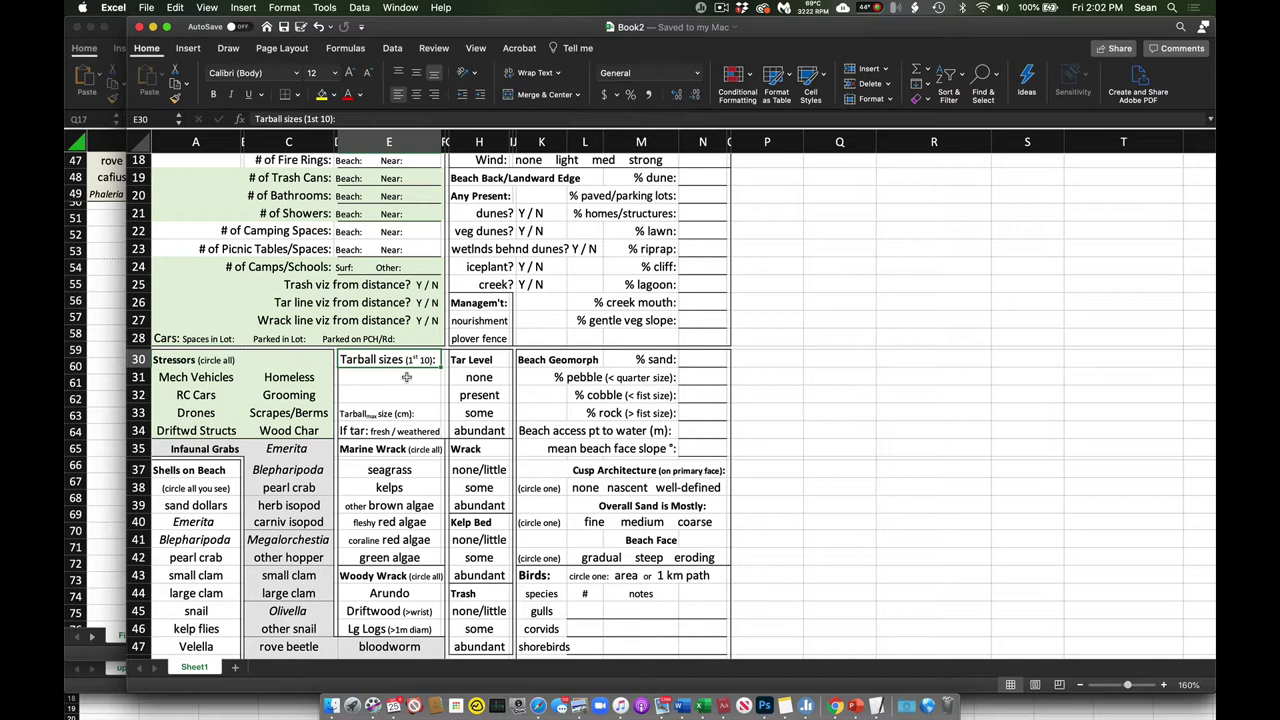
left_click(411, 413)
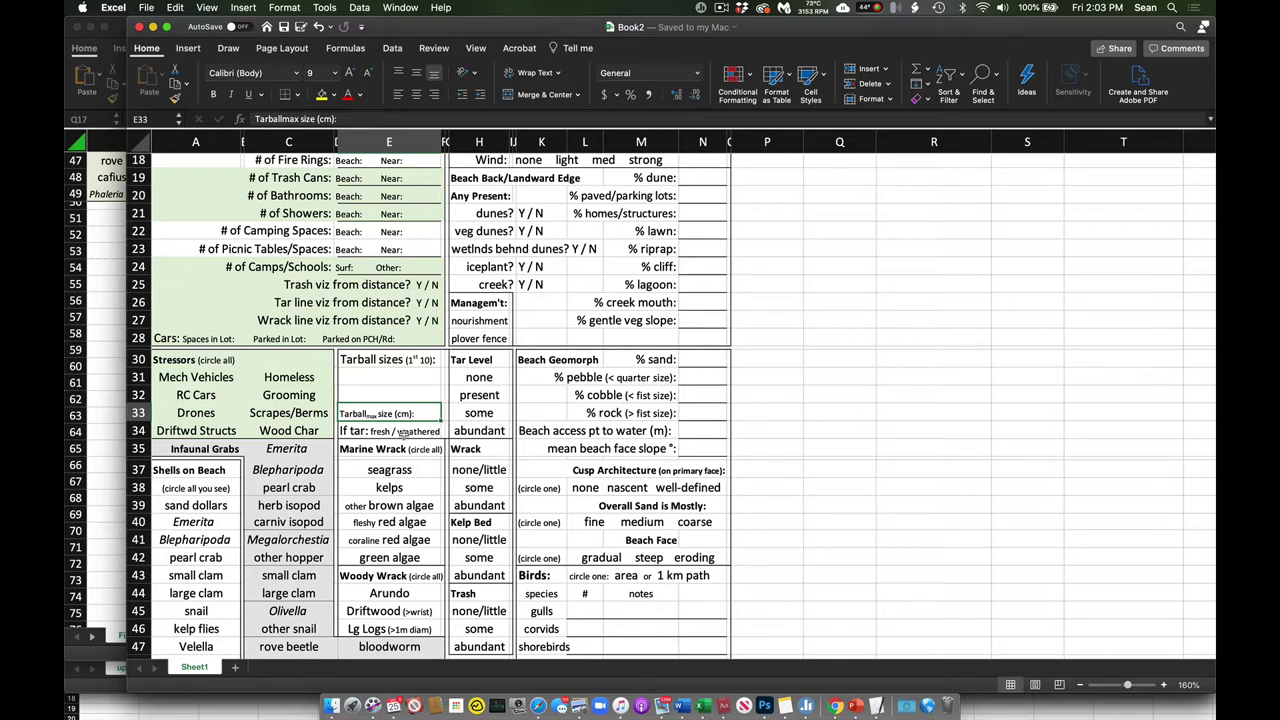
Step: Examine the datasheet's Marine Wrack options one by one: seagrass, kelps, other brown algae, fleshy red algae, coraline red algae and green algae
scroll(403, 432, "down", 5)
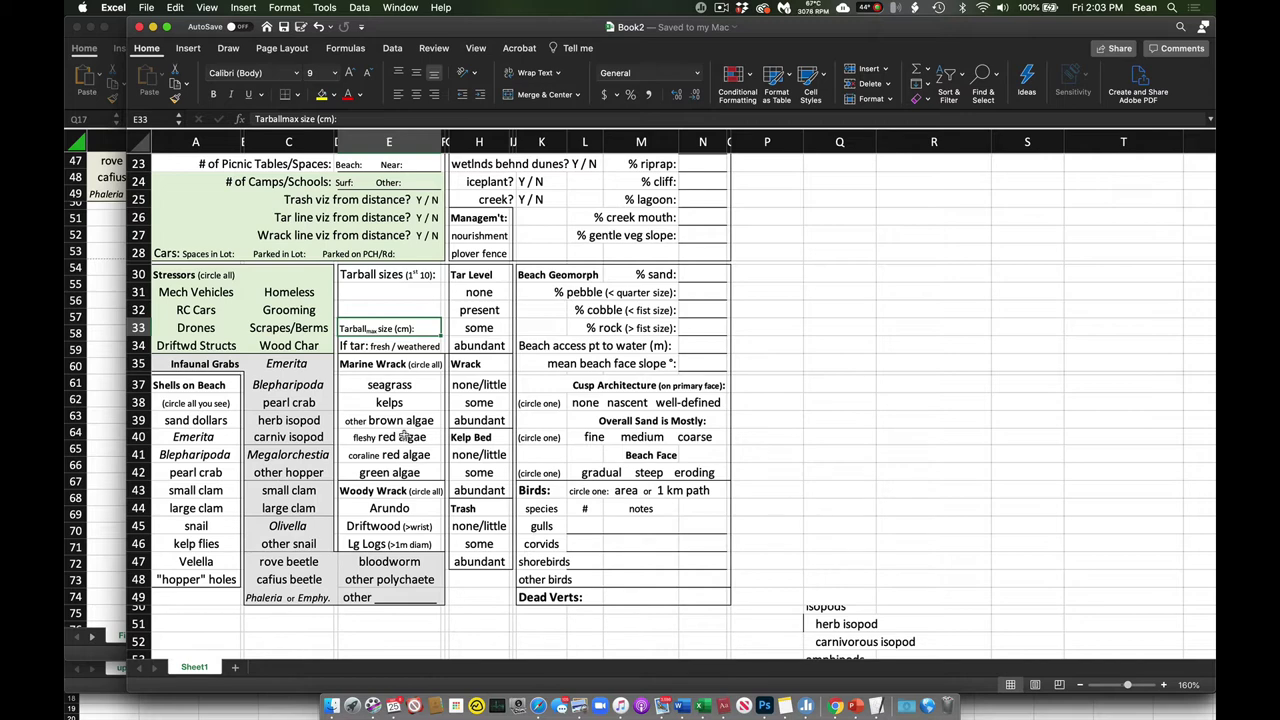
left_click_drag(384, 377, 394, 476)
left_click(428, 388)
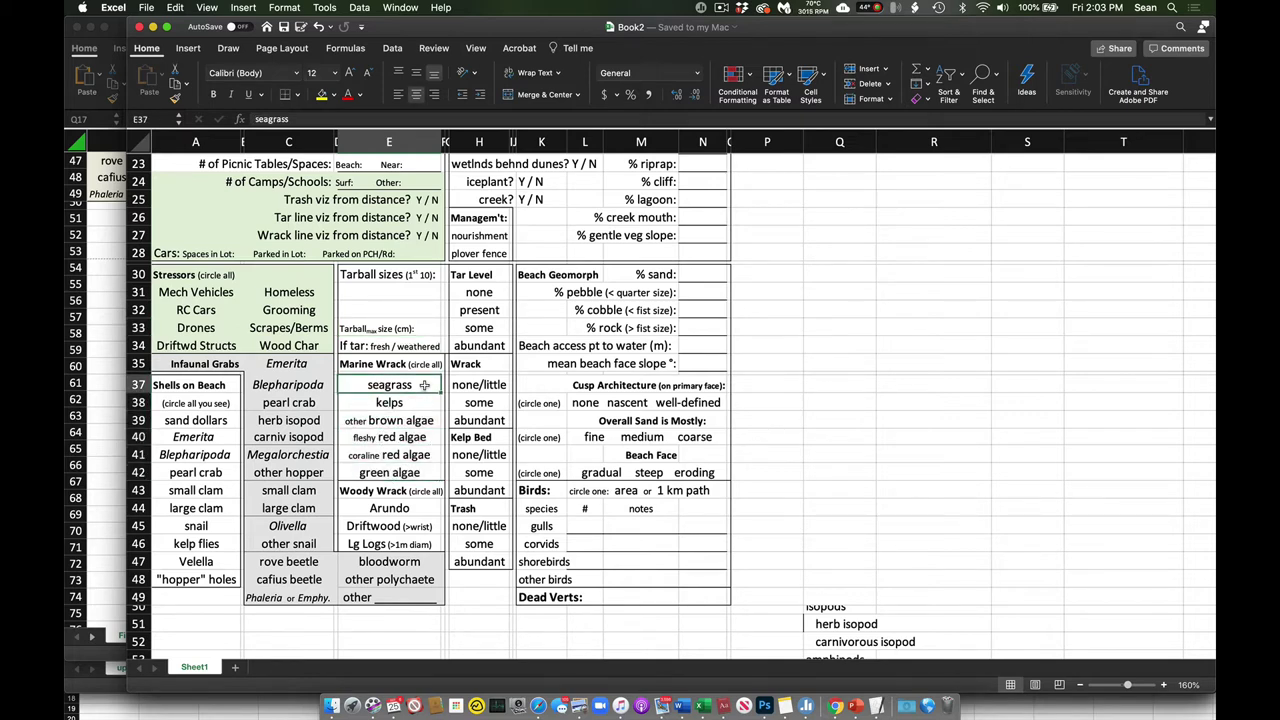
left_click(423, 405)
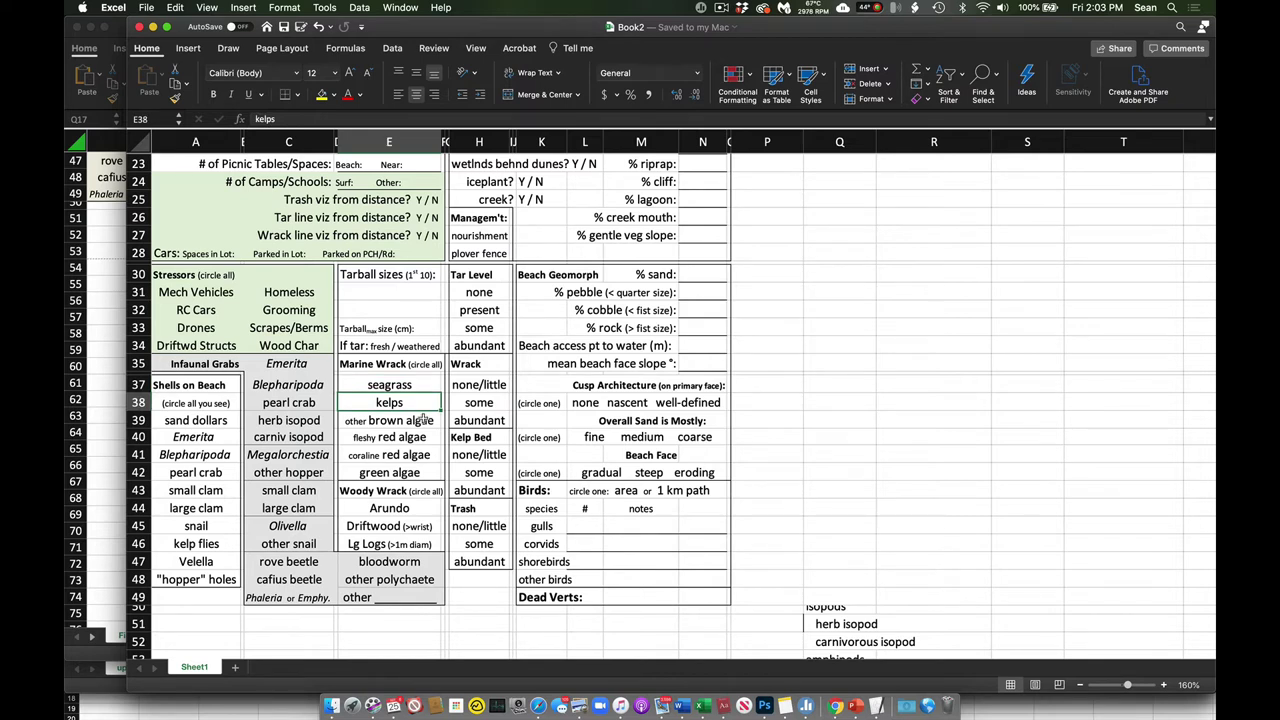
left_click(424, 421)
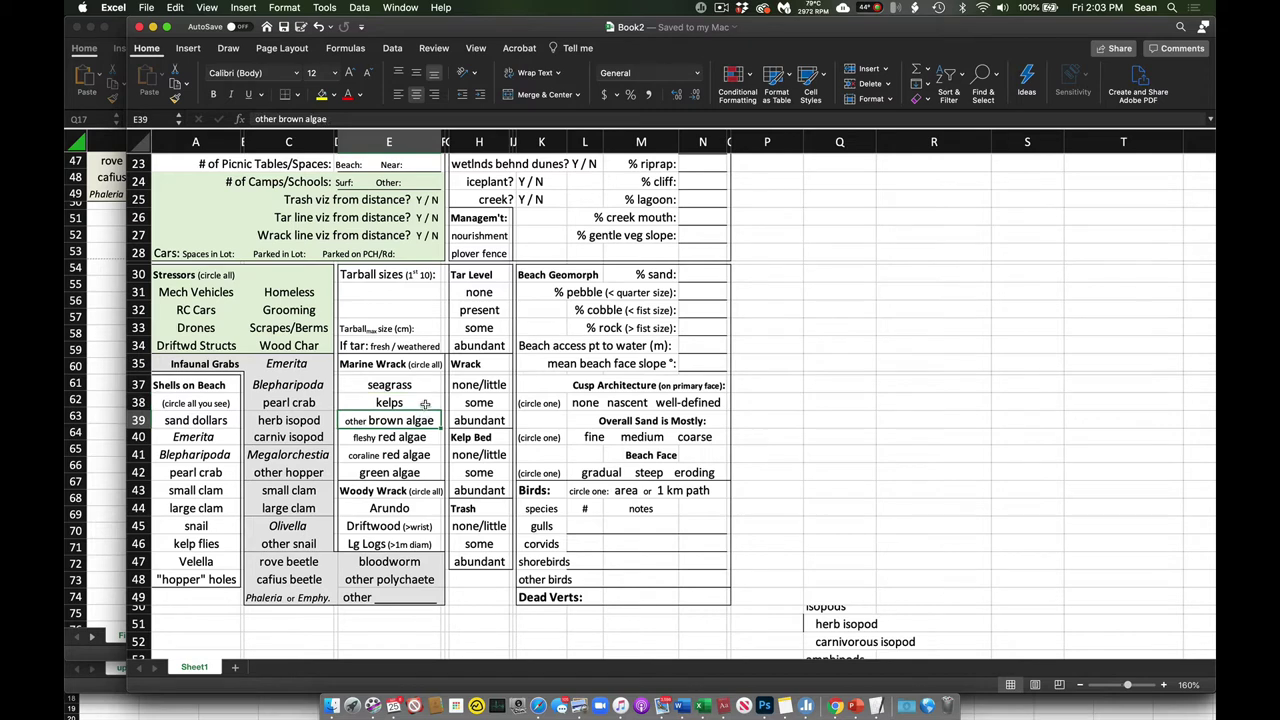
left_click(425, 405)
left_click(429, 436)
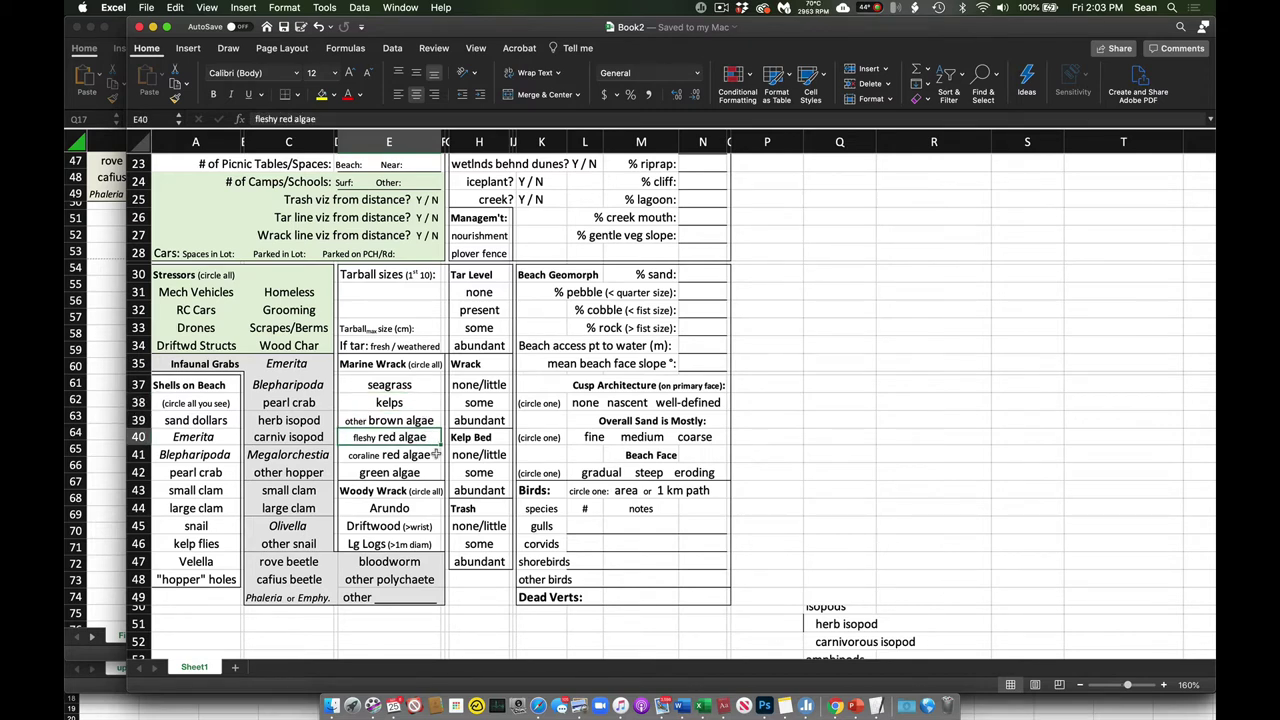
left_click(434, 455)
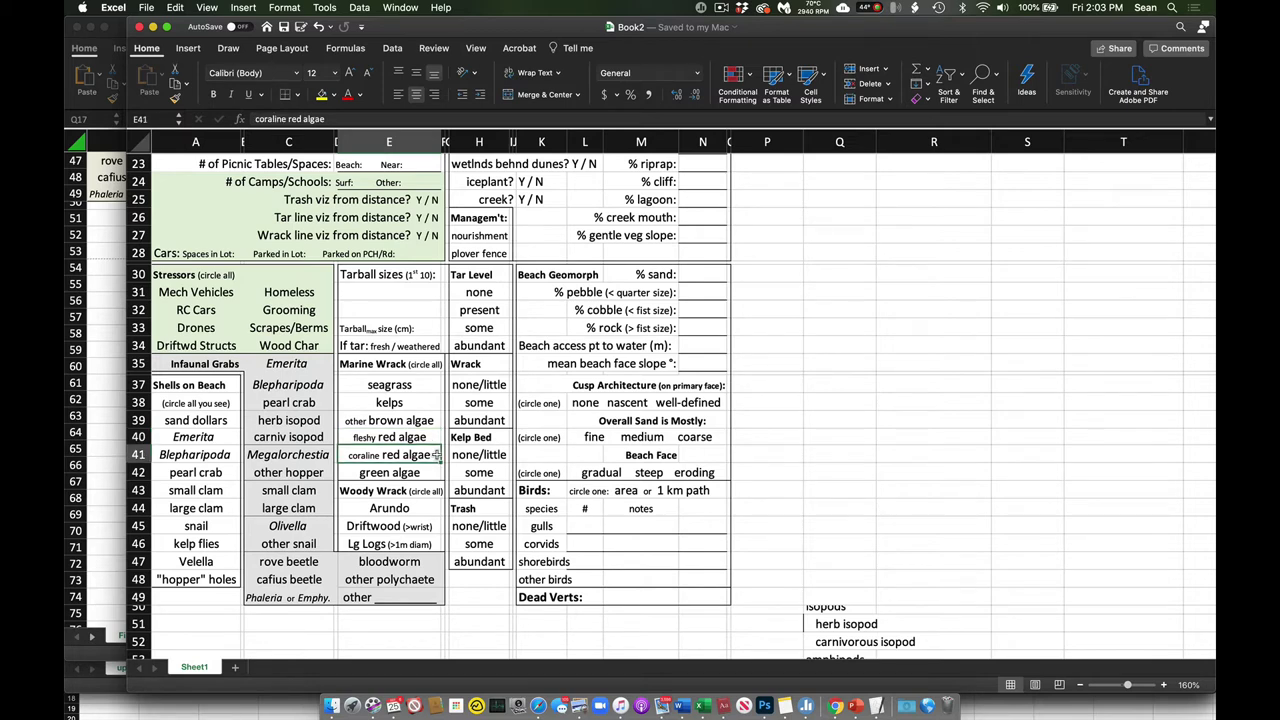
left_click(432, 470)
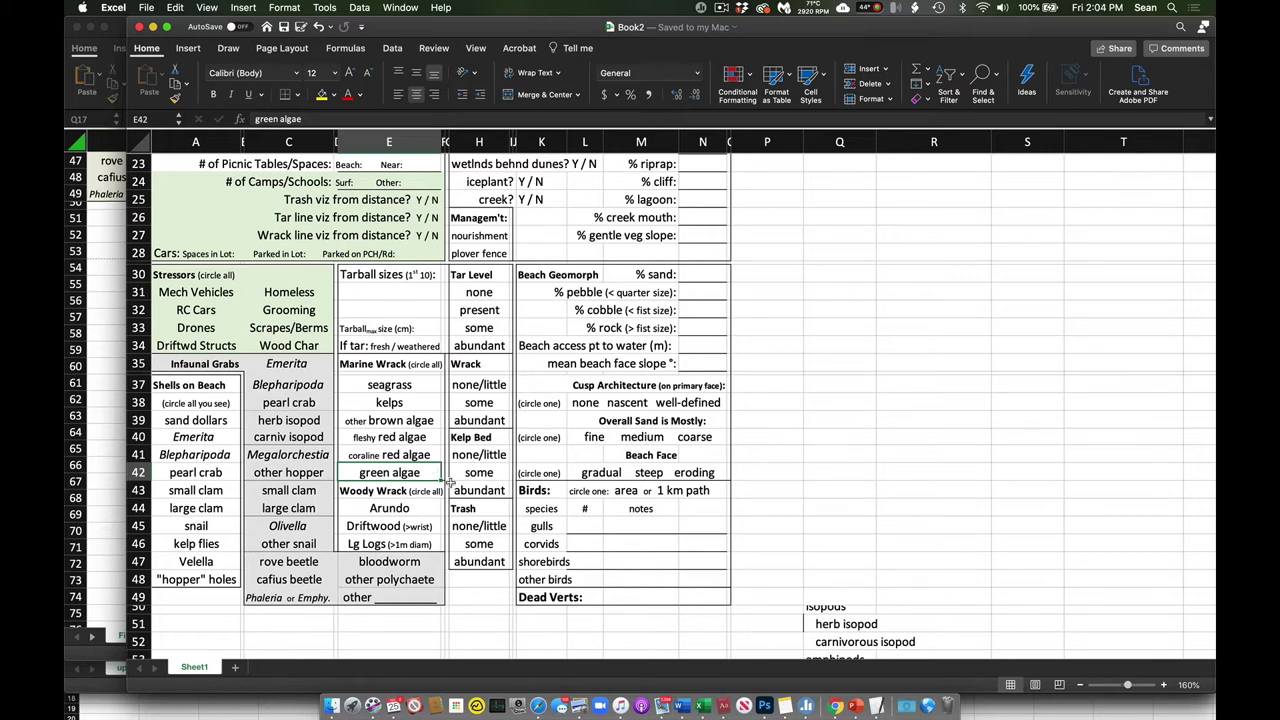
Step: Review the Woody Wrack options (Arundo, Driftwood, Lg Logs) and the Stressors list, including the Homeless option
left_click_drag(423, 508, 428, 541)
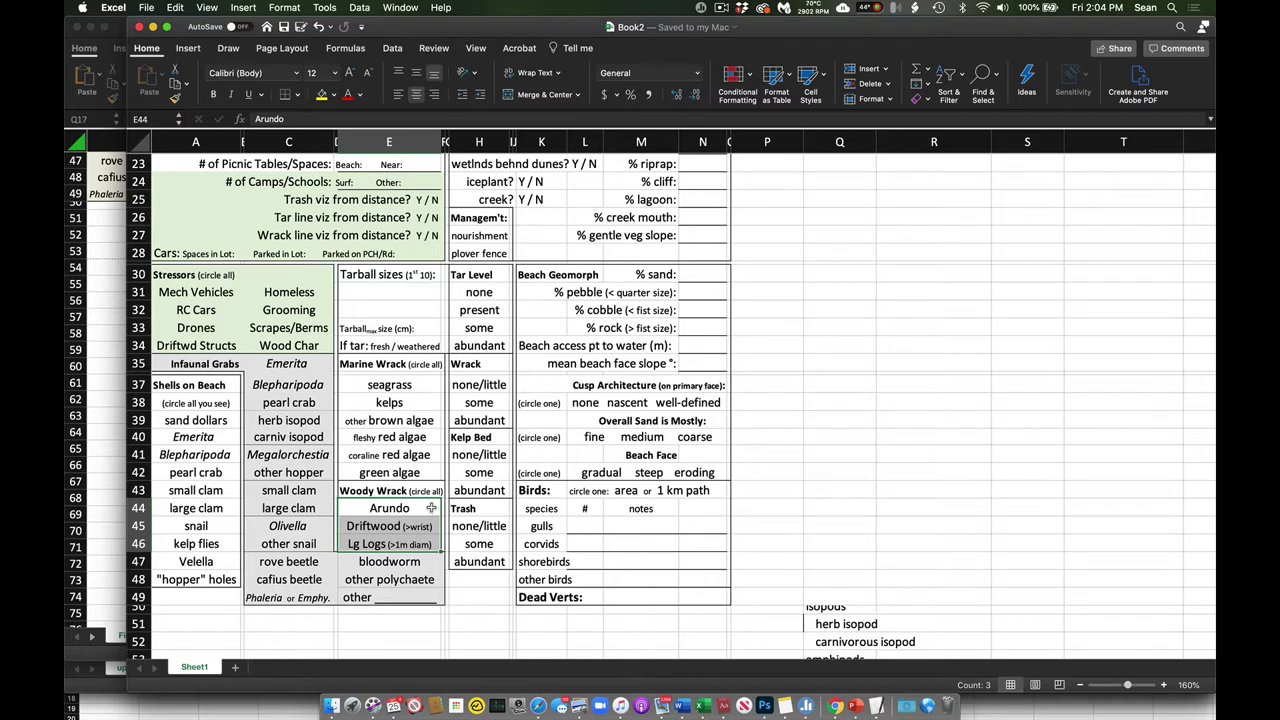
left_click(428, 522)
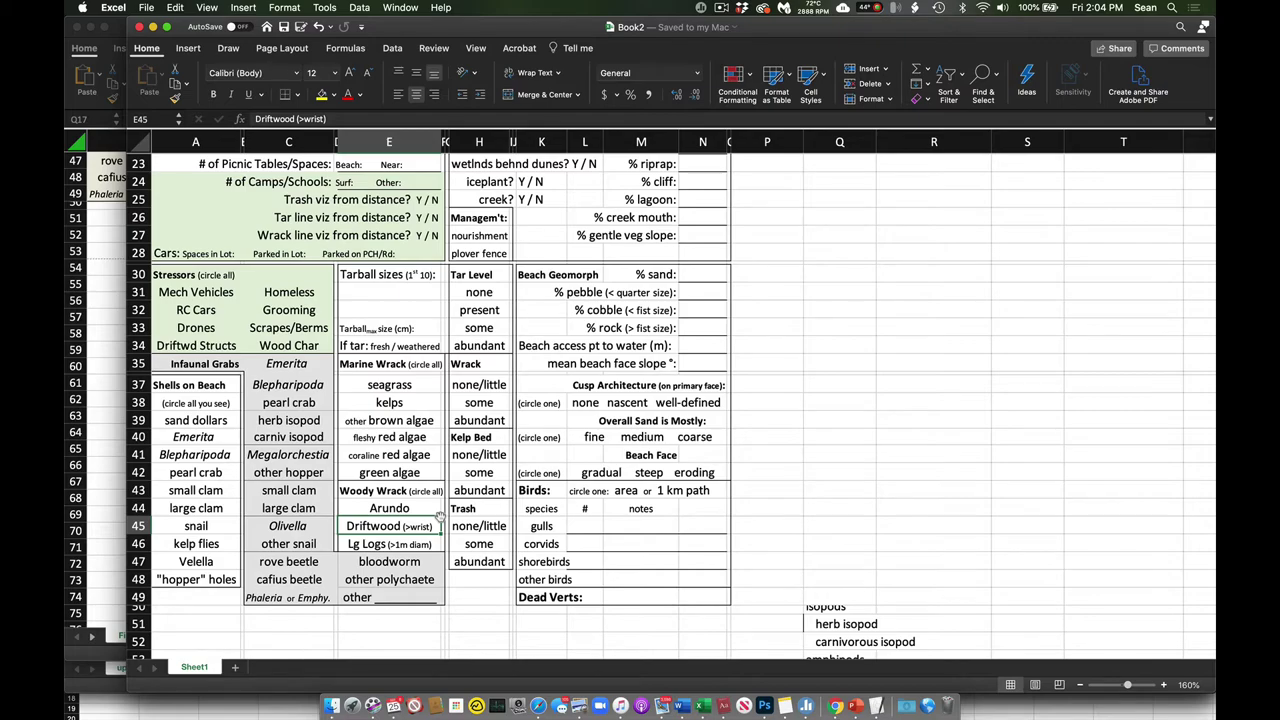
scroll(439, 516, "up", 4)
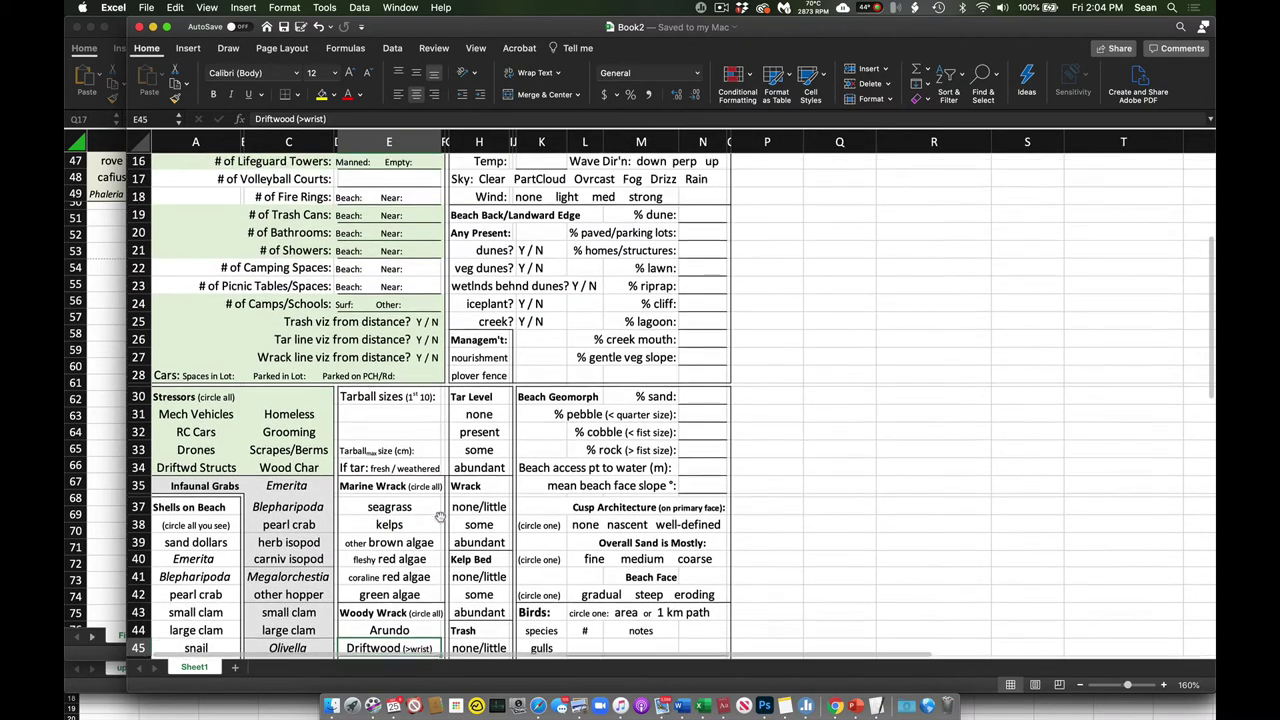
scroll(439, 516, "down", 2)
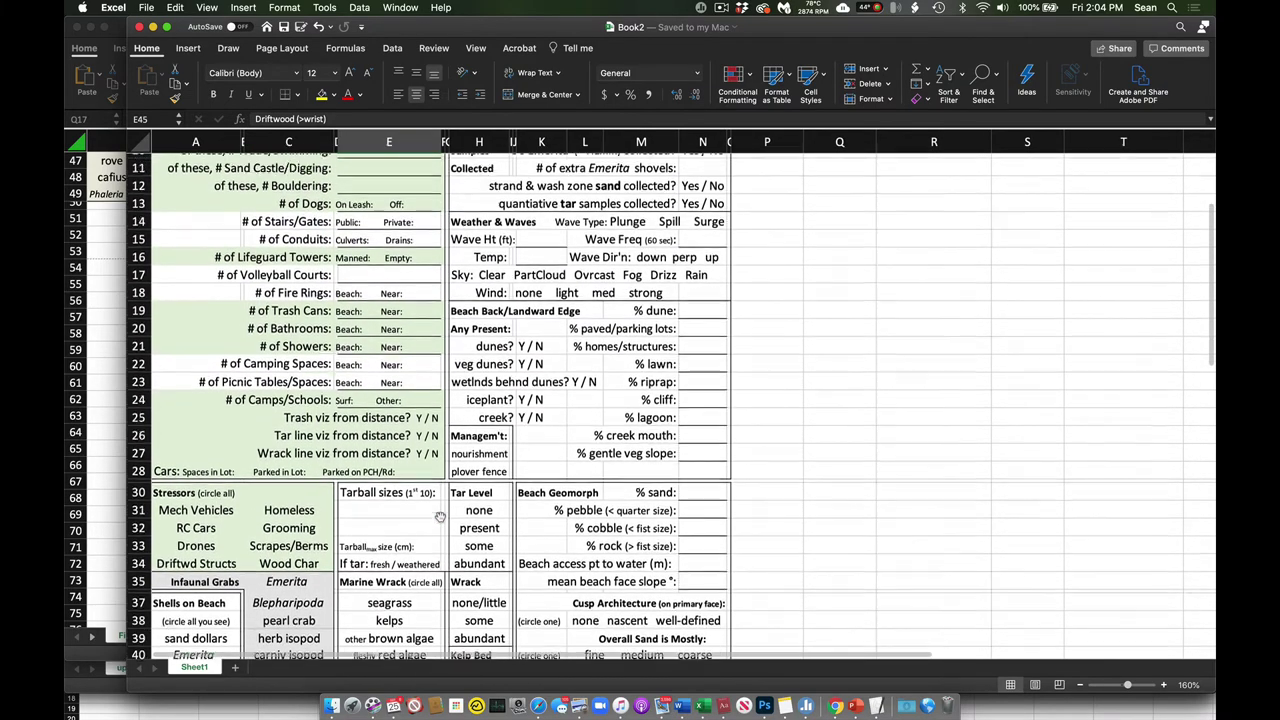
scroll(439, 514, "down", 1)
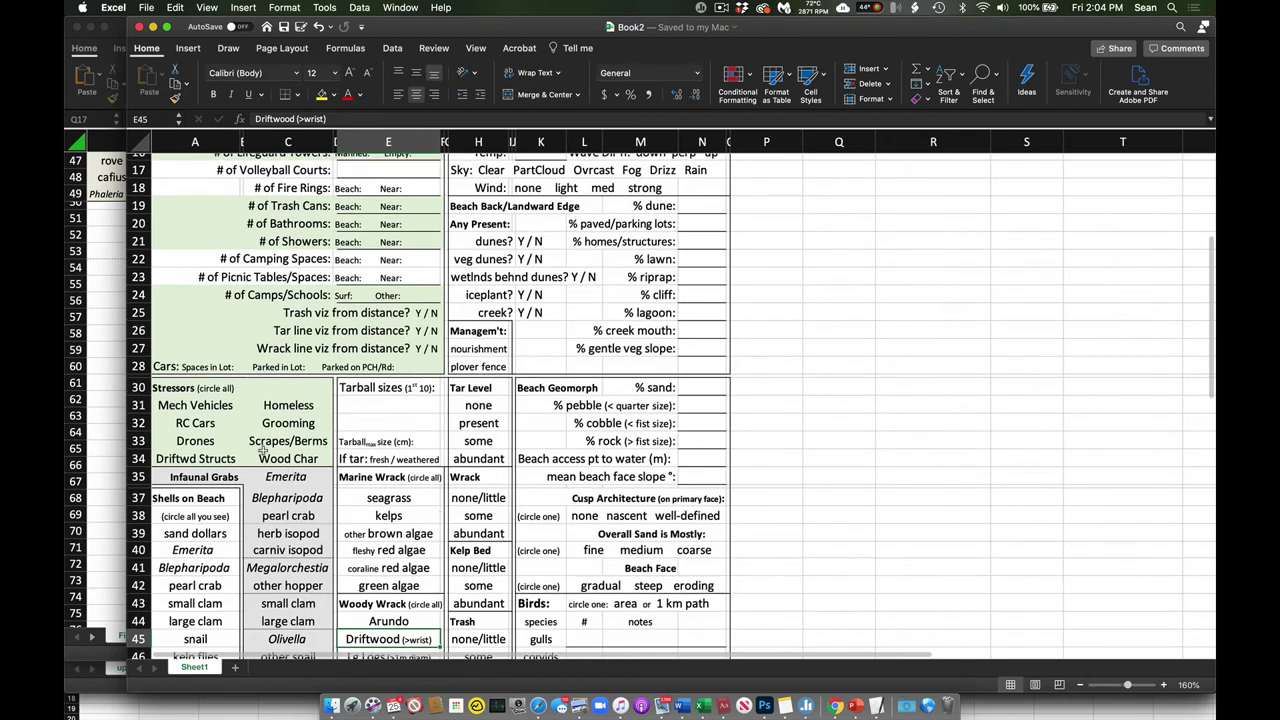
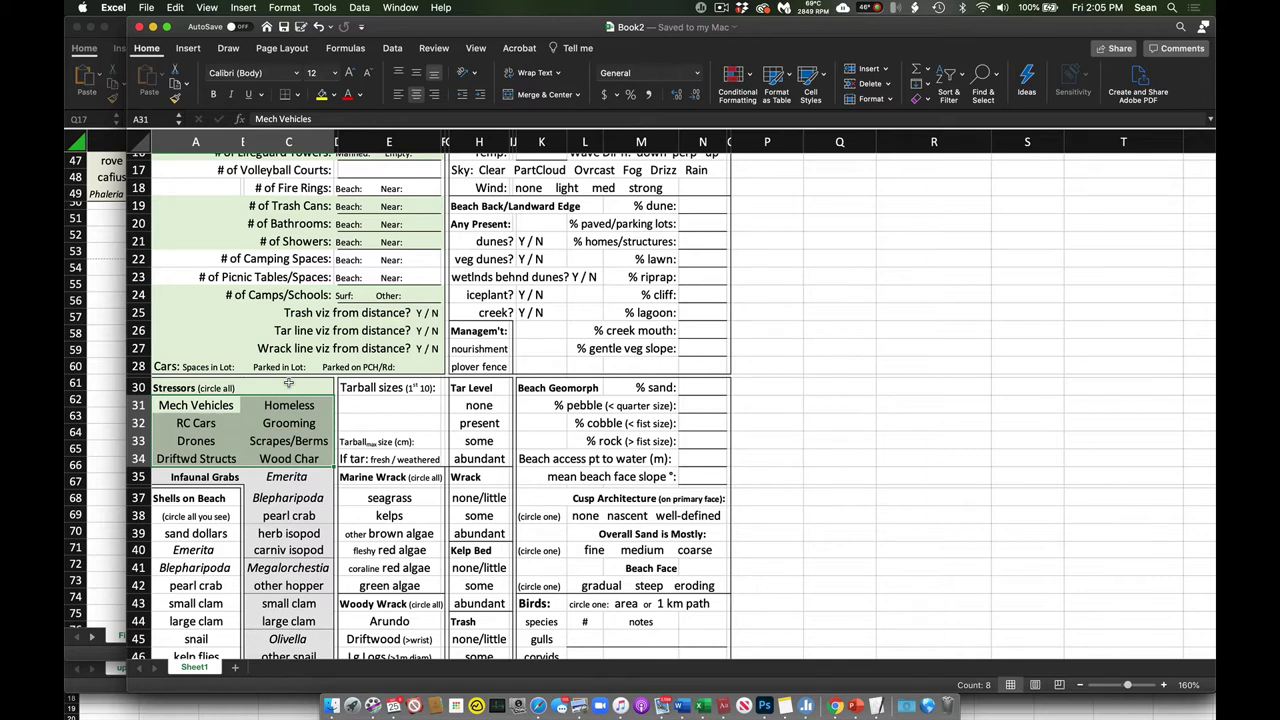
left_click(310, 401)
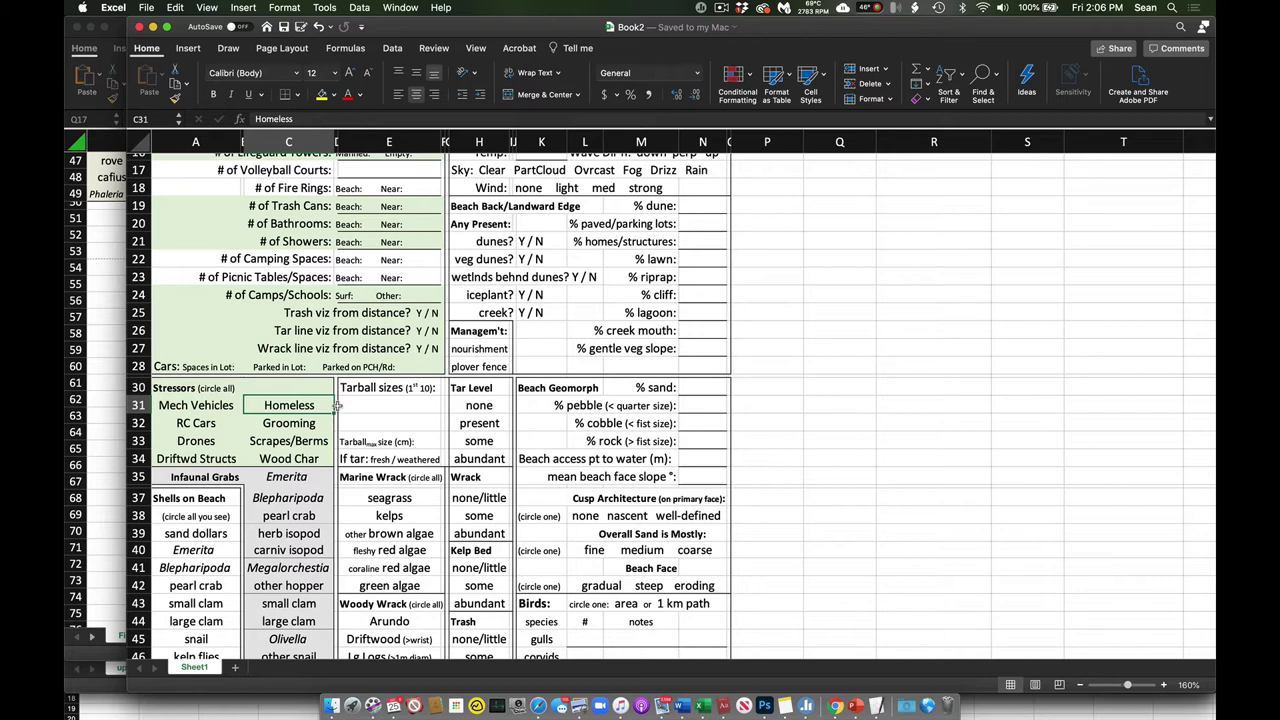
Step: Inspect the Managem't section of the datasheet with its nourishment and plover fence options
left_click(484, 334)
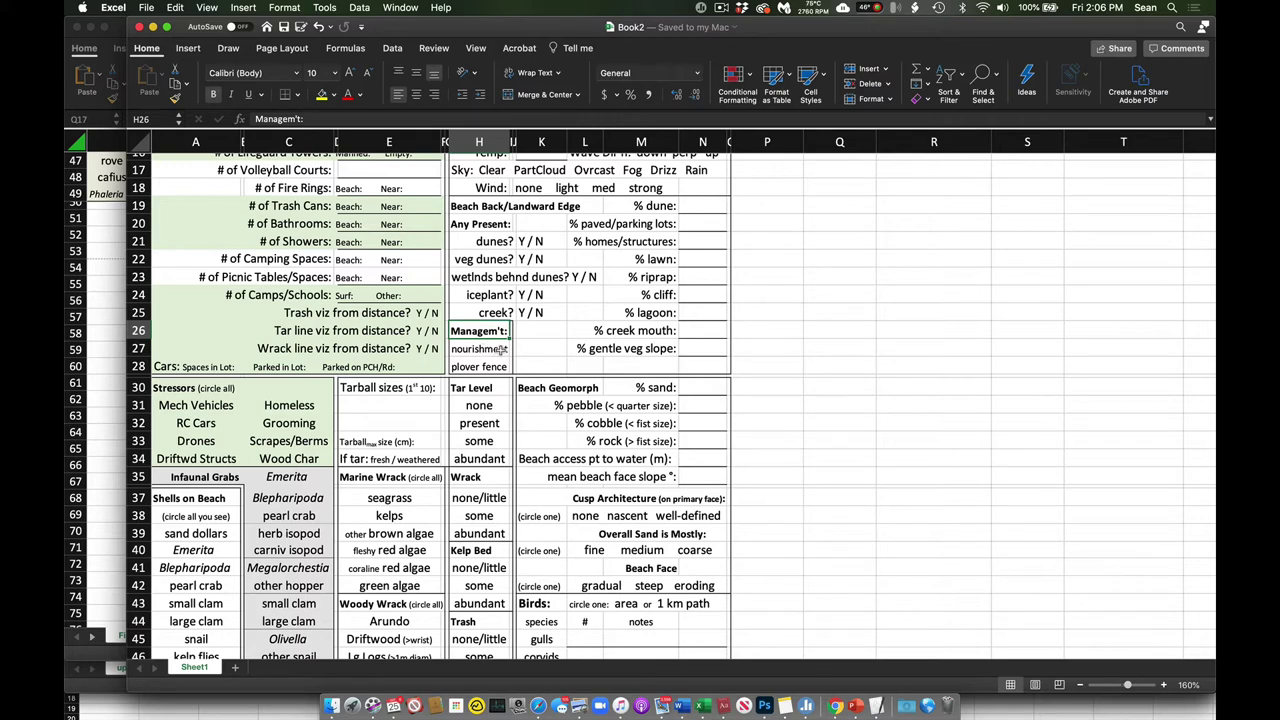
left_click(499, 349)
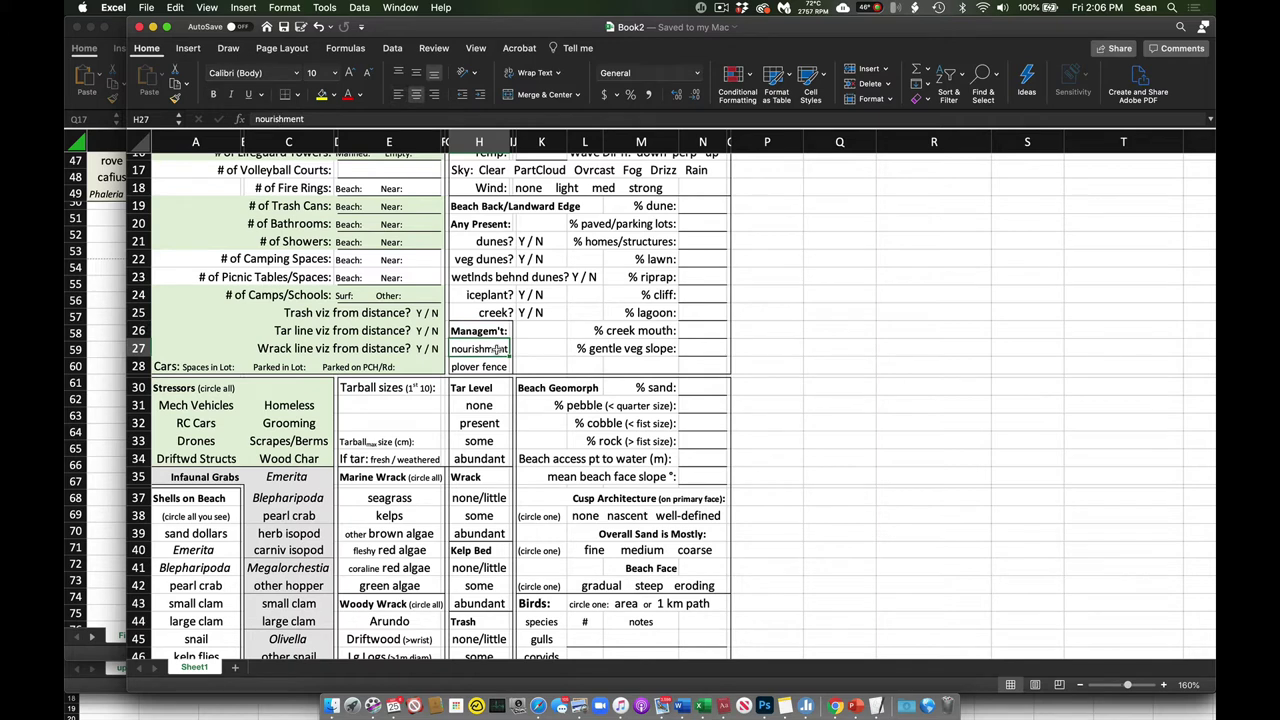
left_click(497, 366)
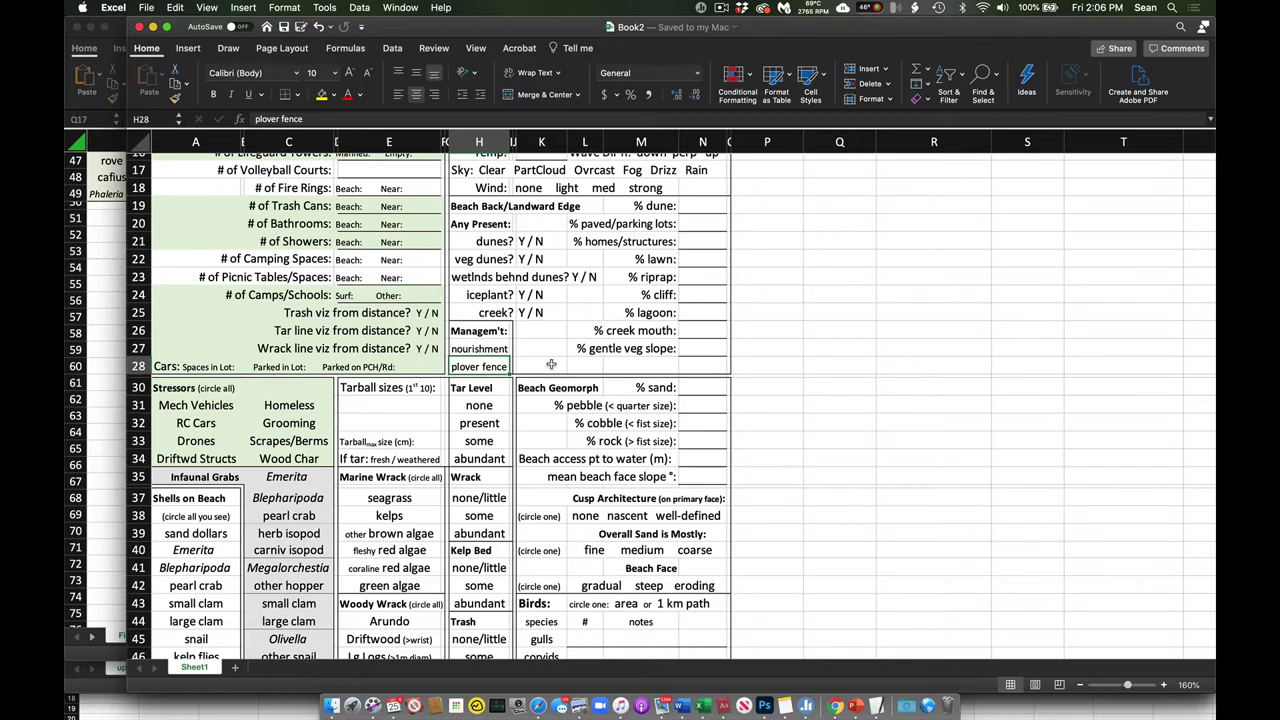
Step: Skim the upper part of the datasheet, from the Photos, GPSing and Samples Collected sections to Beach Back/Landward Edge
scroll(551, 365, "down", 2)
scroll(551, 365, "up", 10)
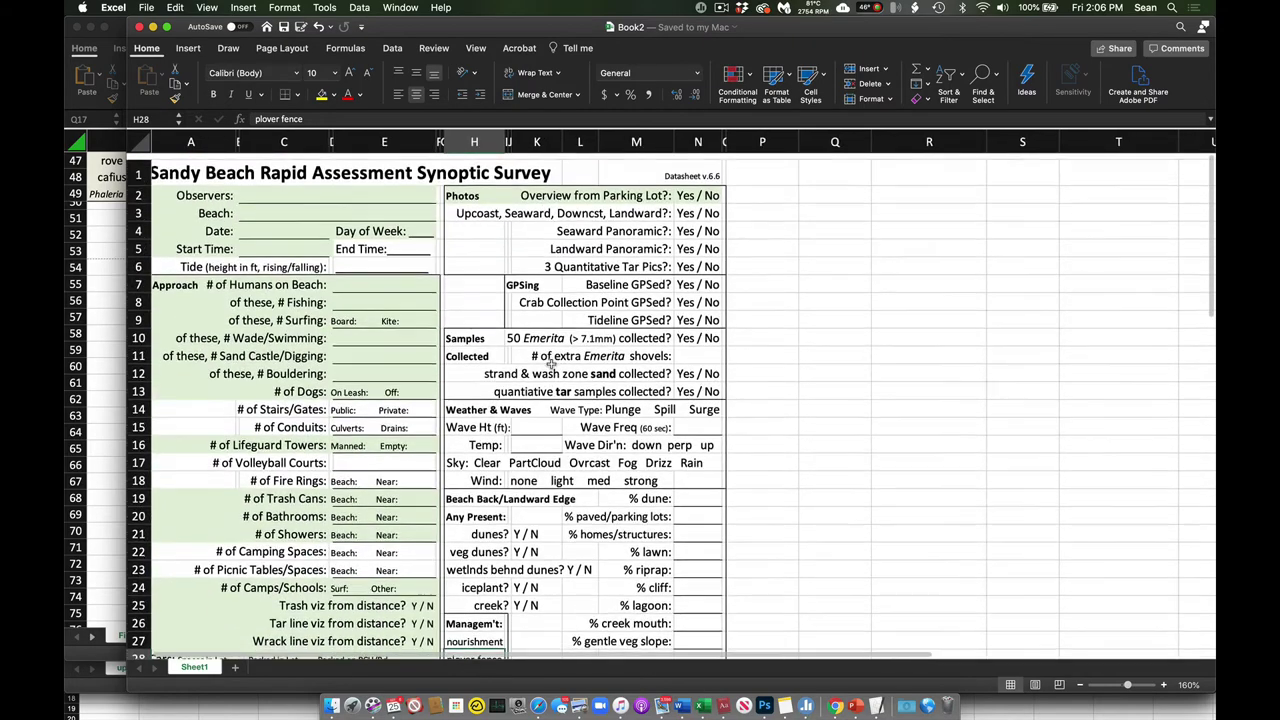
scroll(551, 365, "down", 1)
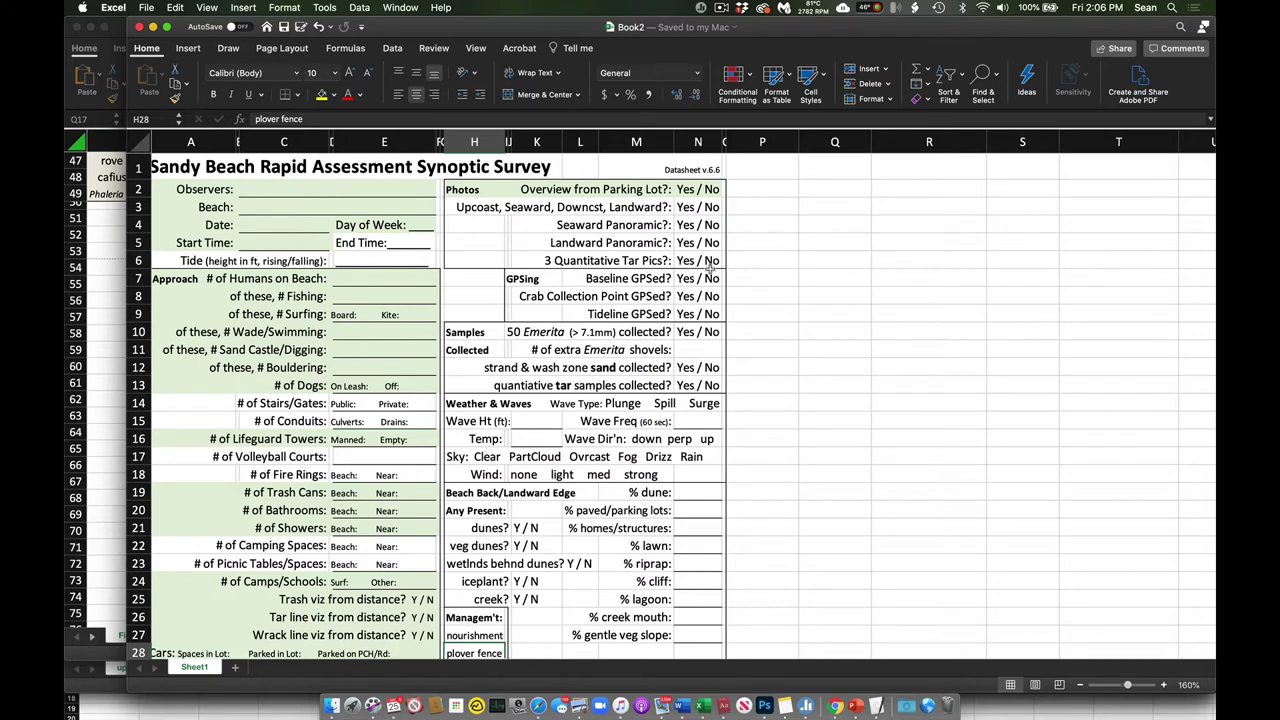
scroll(711, 266, "down", 4)
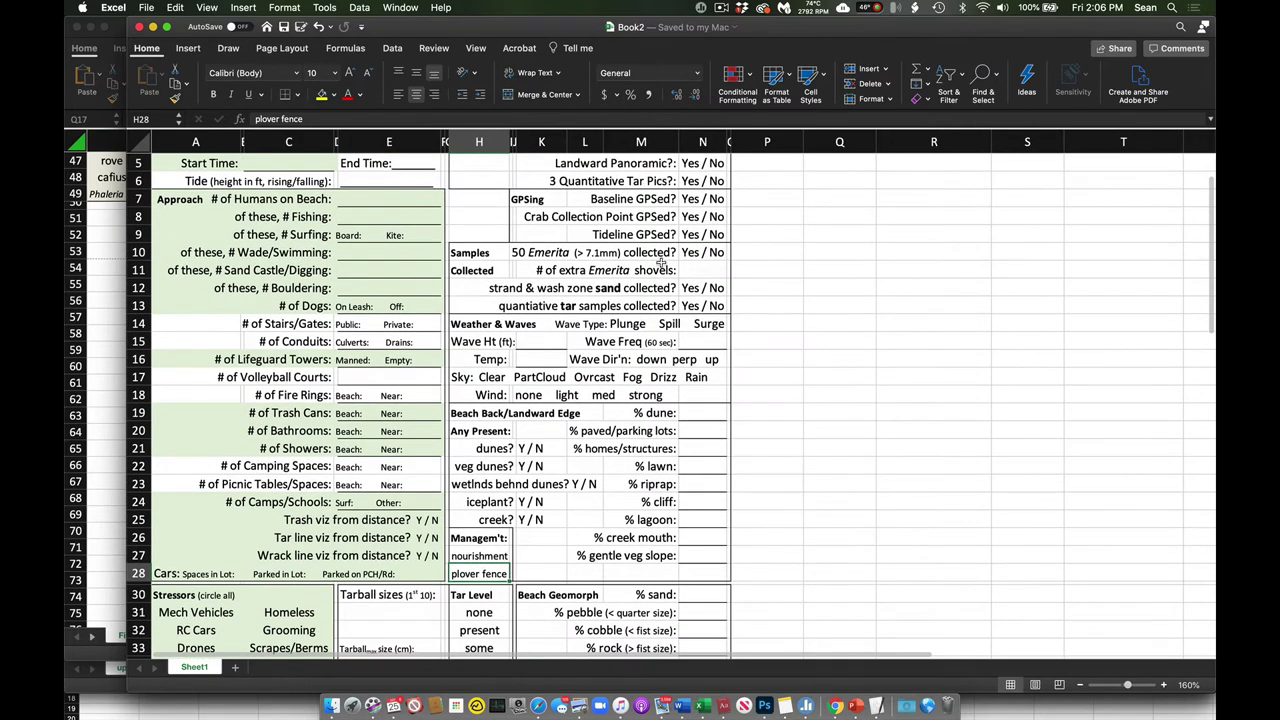
scroll(661, 262, "up", 4)
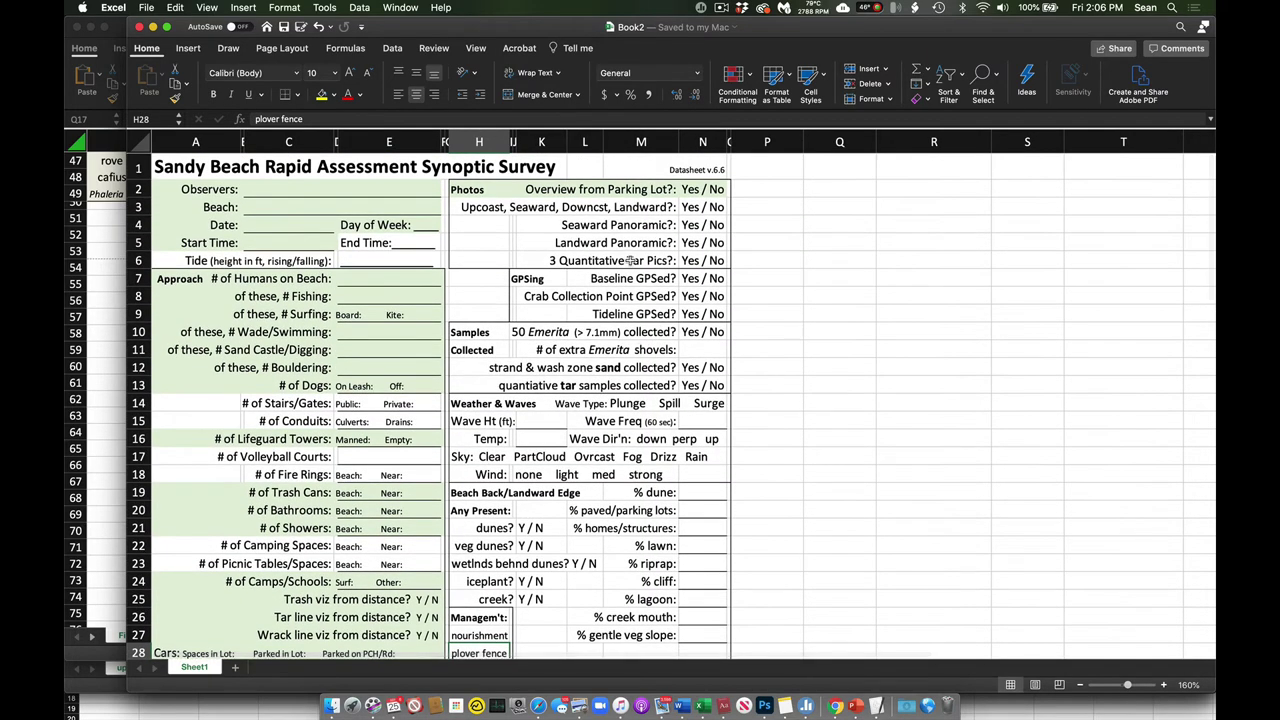
Step: Move the datasheet window aside, switch to the Copy of Master_Compiled_Edit_Feb_2019 workbook and examine the marine wrack selections in column Z
left_click_drag(492, 28, 590, 298)
left_click(737, 260)
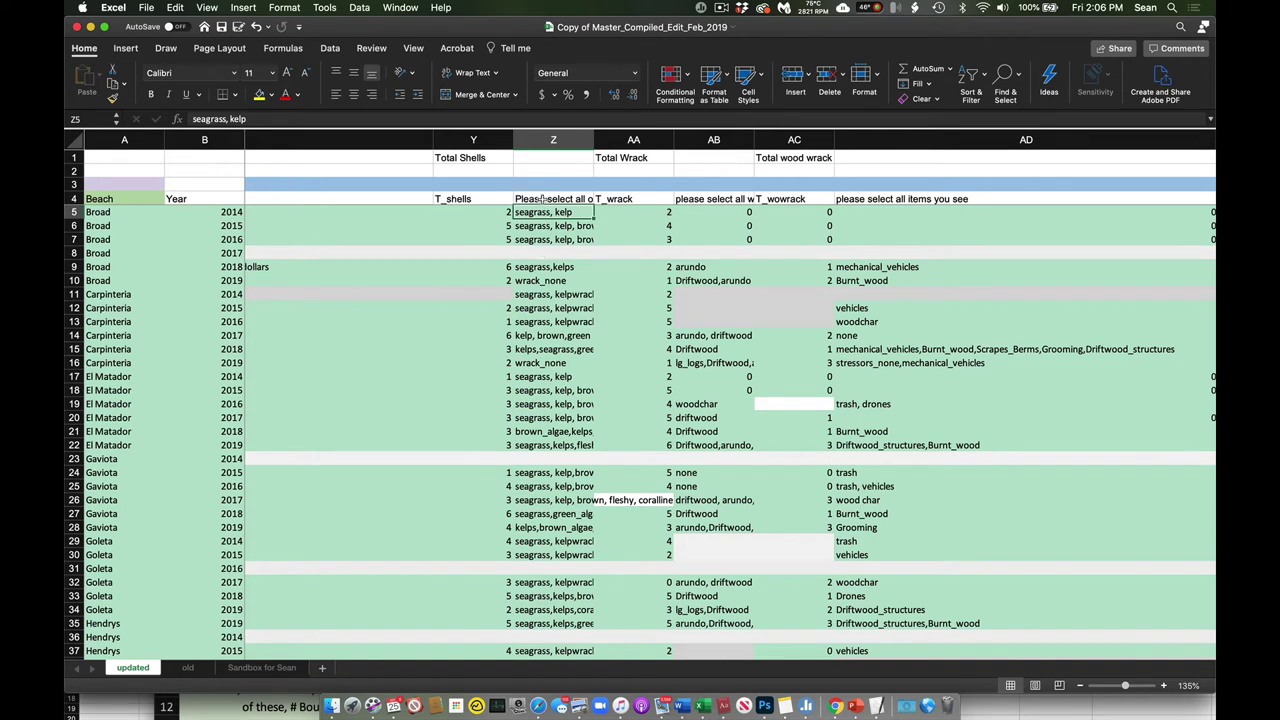
left_click(541, 140)
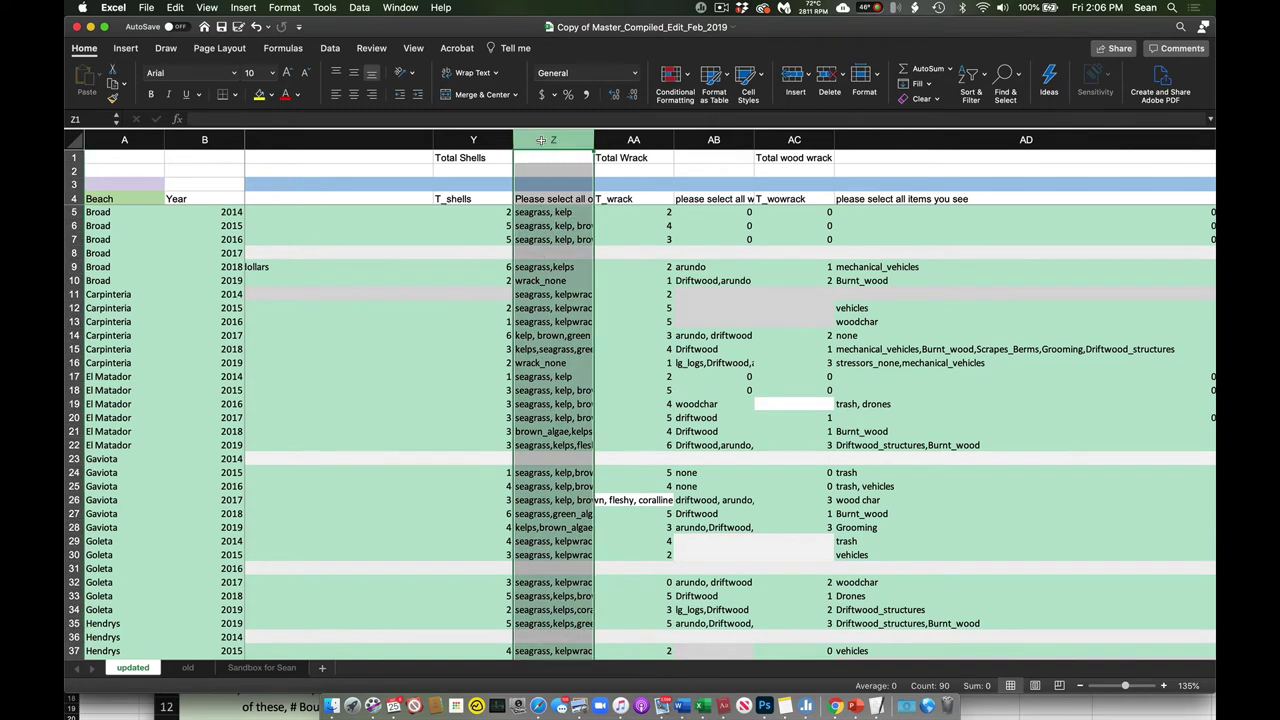
left_click(553, 281)
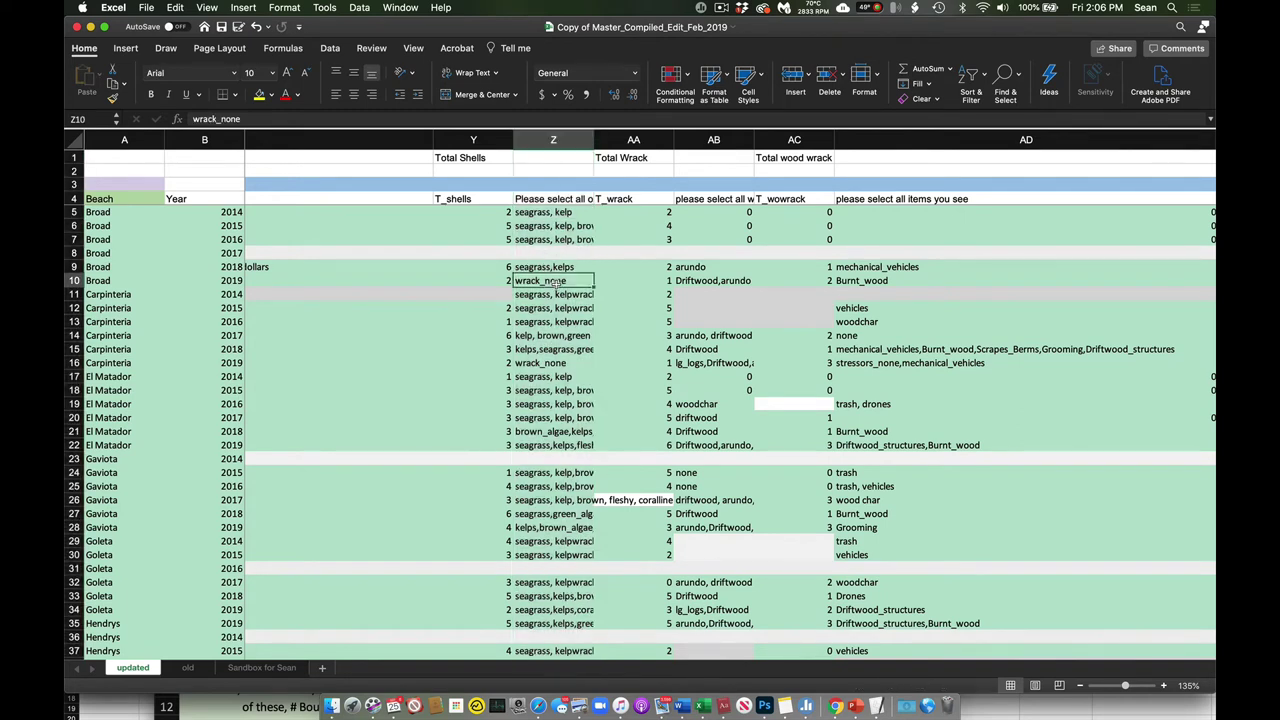
scroll(555, 283, "right", 3)
scroll(557, 284, "right", 2)
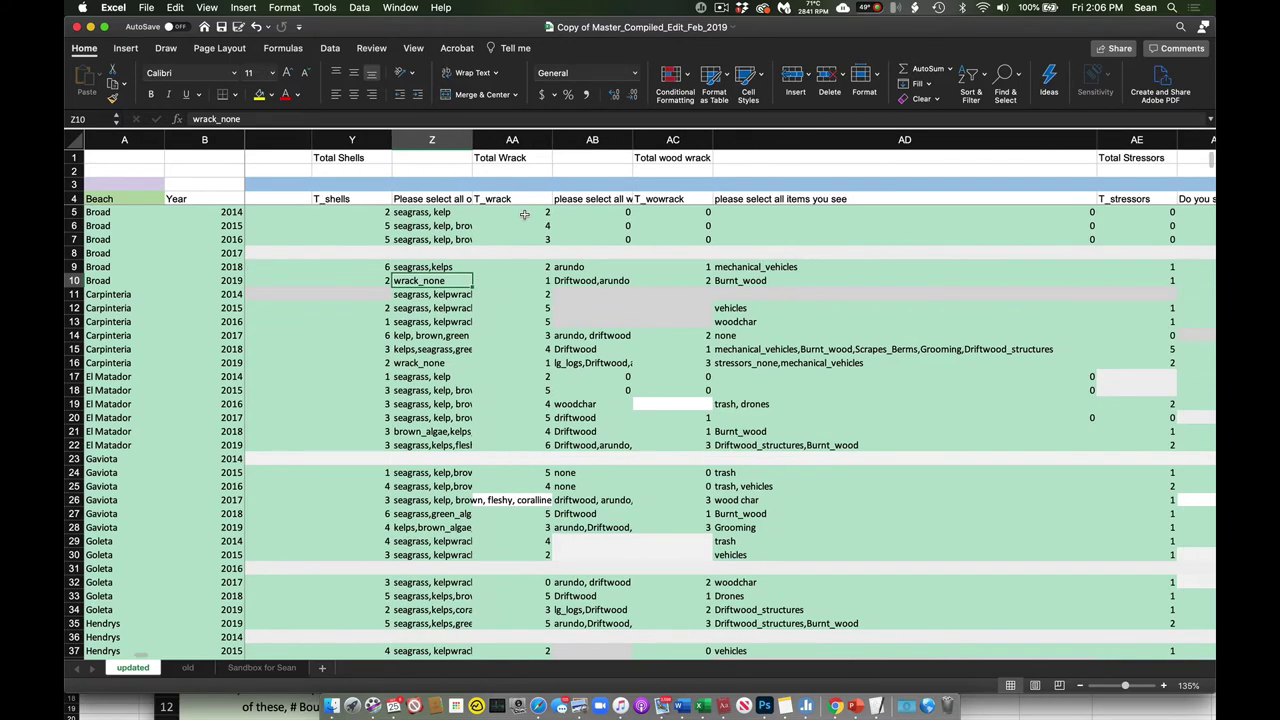
Step: Check the Total Wrack column (T_wrack) and the woody wrack selections in column AB for the Broad beach rows
left_click(523, 212)
scroll(523, 211, "right", 2)
scroll(523, 211, "right", 1)
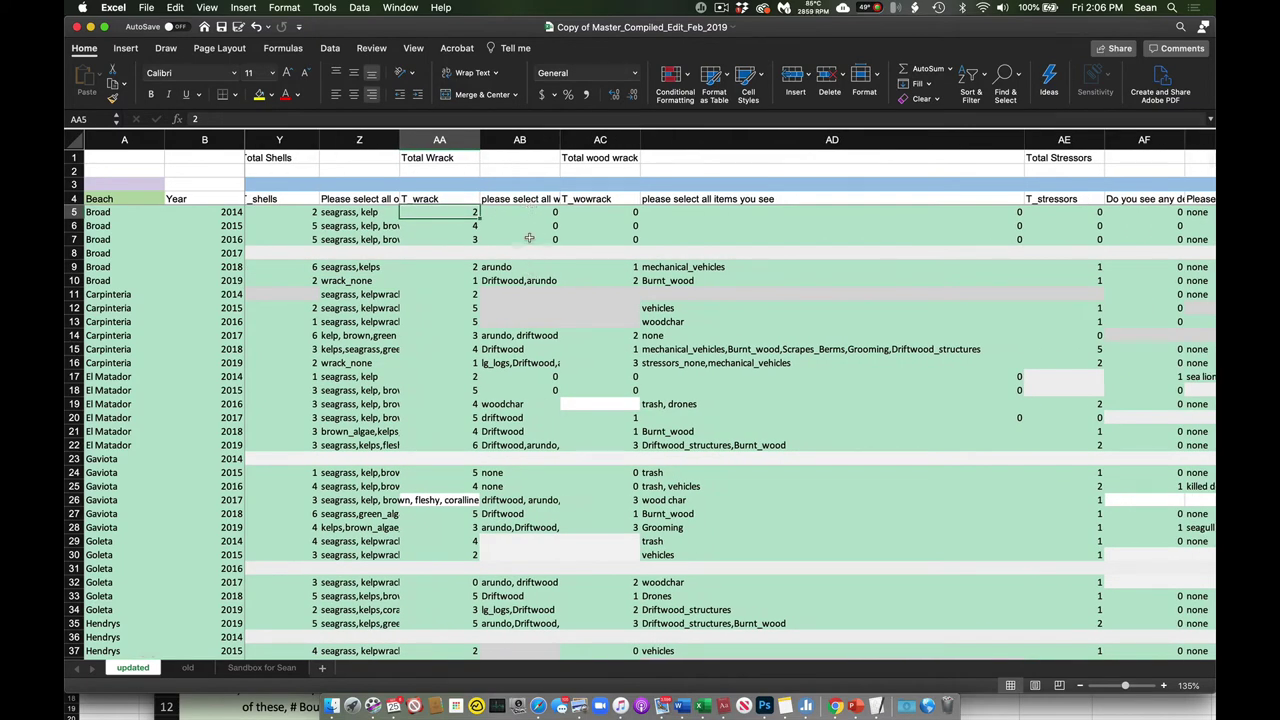
left_click(522, 281)
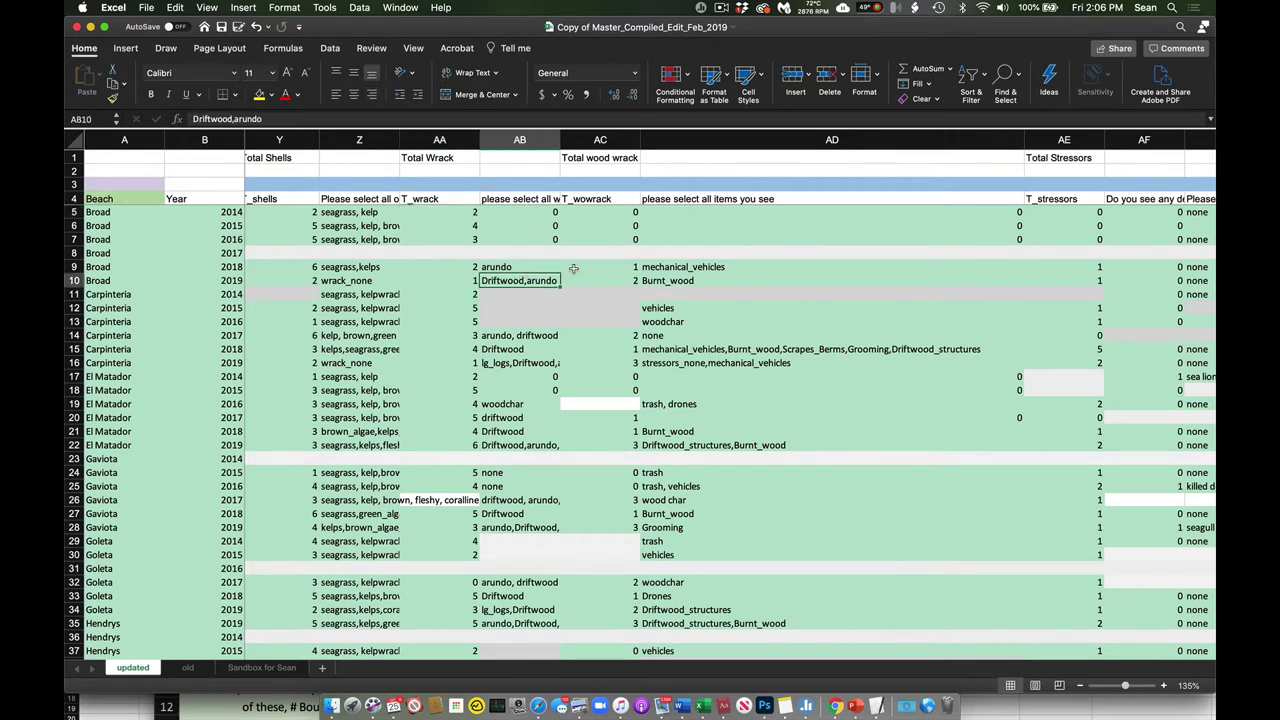
Step: Examine the stressor selections in column AD and the matching T_stressors totals for Broad beach in 2018 and 2019
scroll(576, 268, "right", 4)
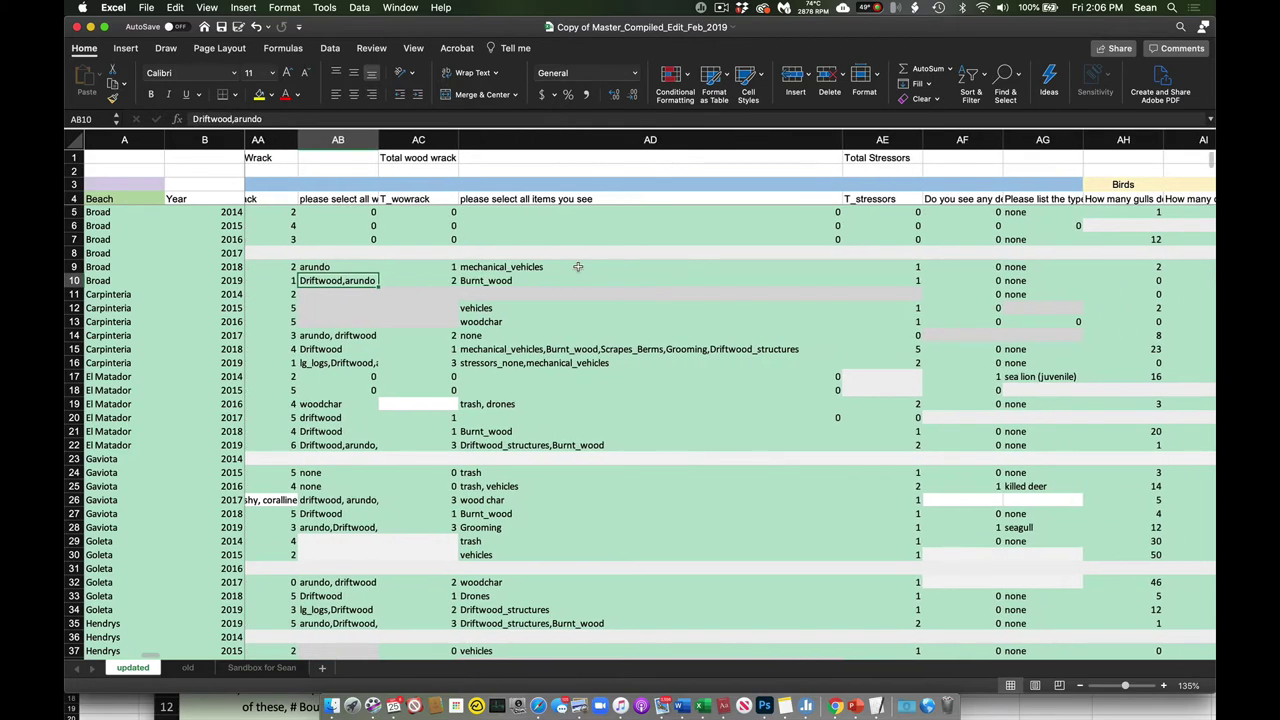
scroll(577, 267, "right", 6)
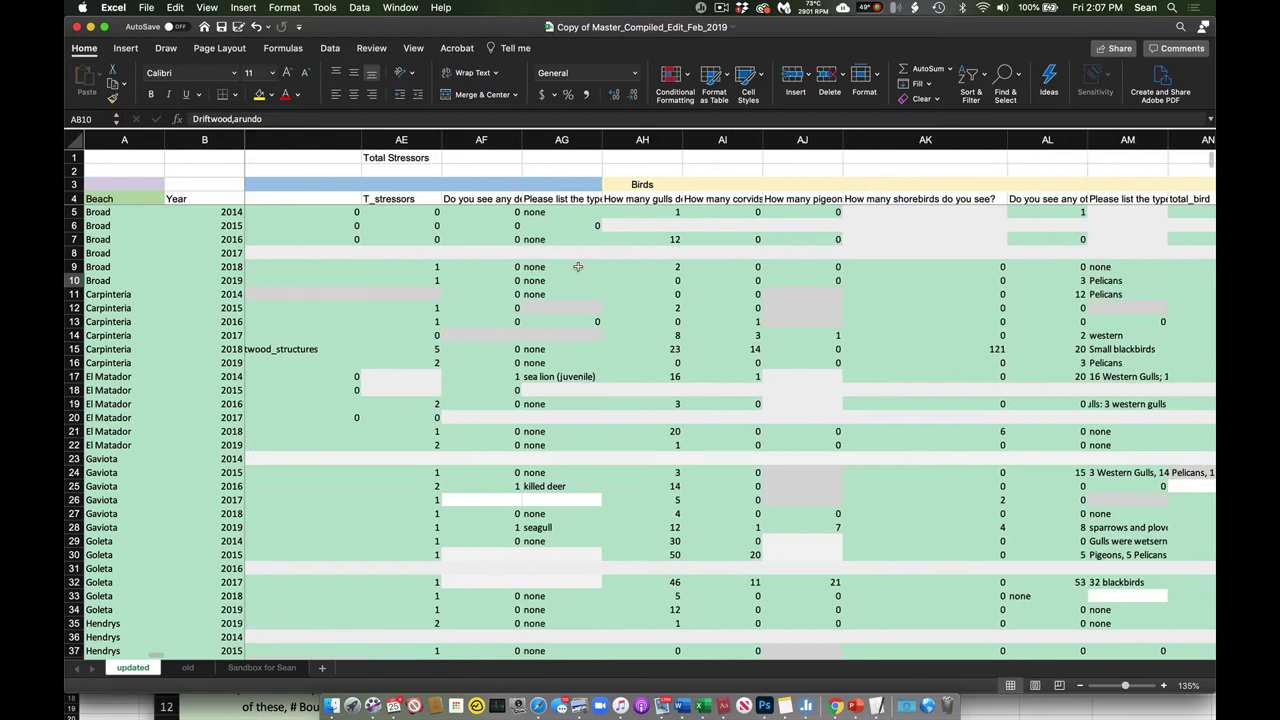
scroll(577, 267, "left", 3)
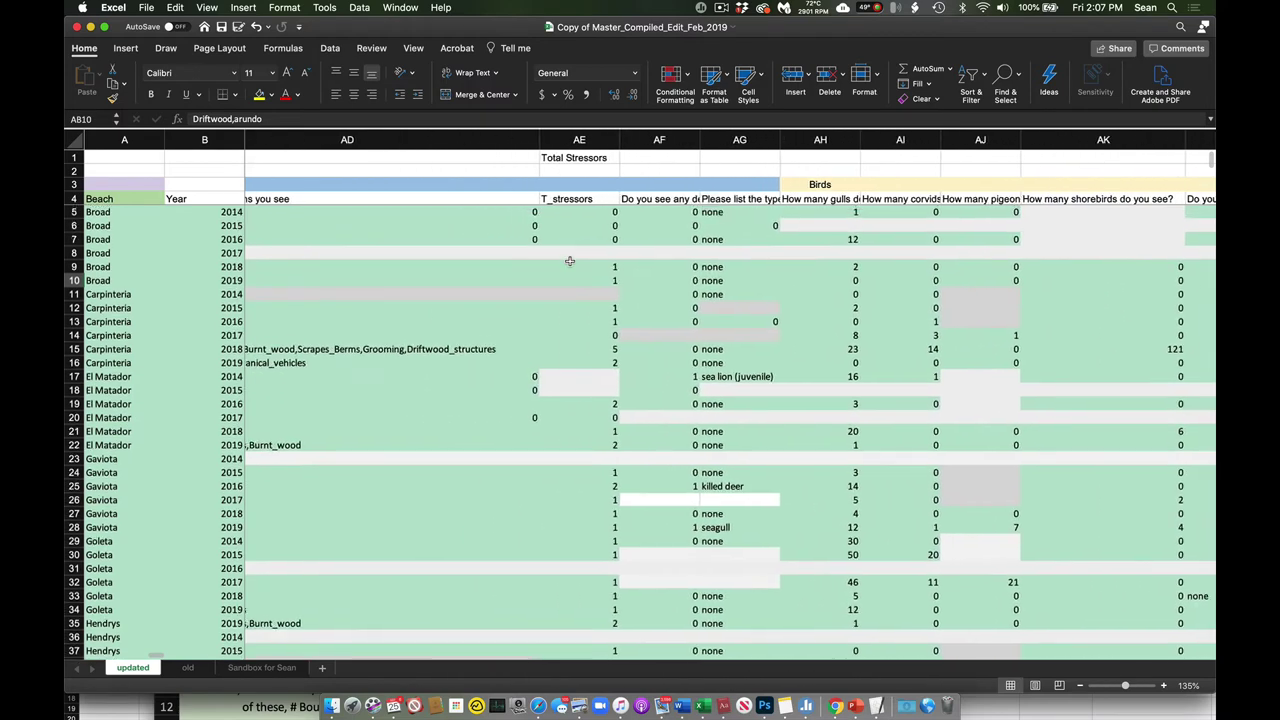
scroll(575, 268, "left", 3)
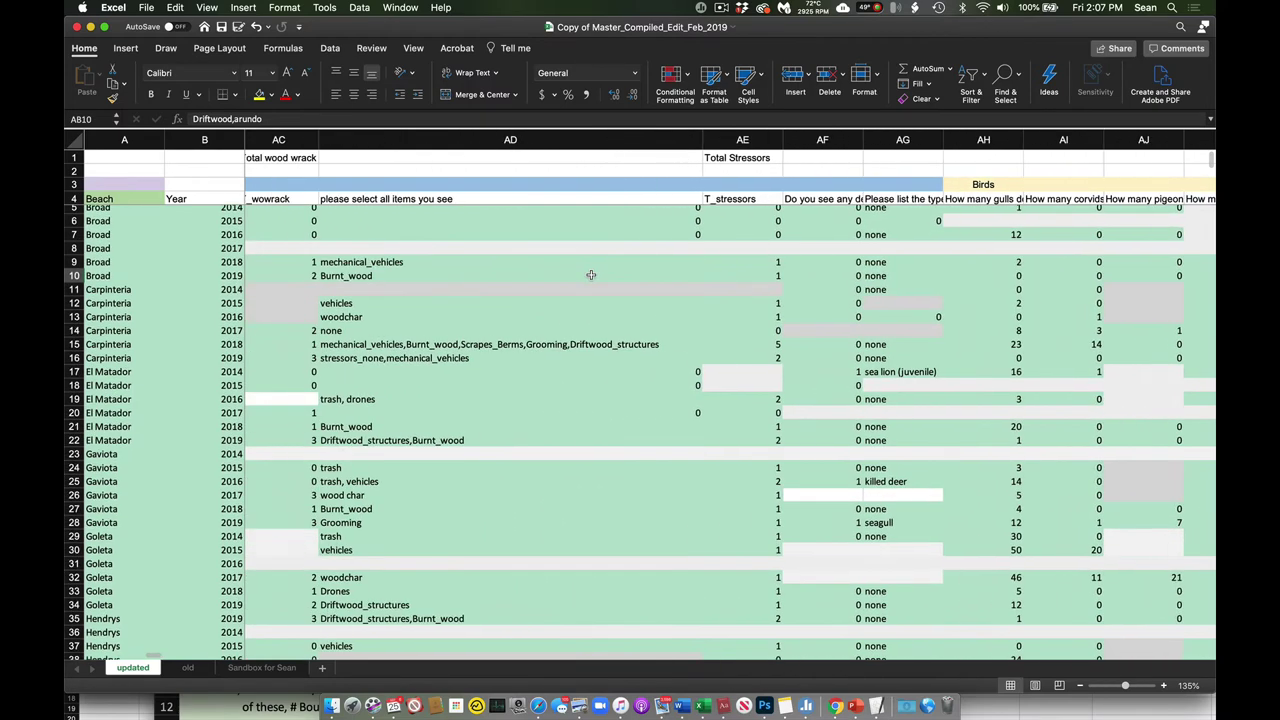
scroll(591, 275, "left", 3)
left_click(870, 198)
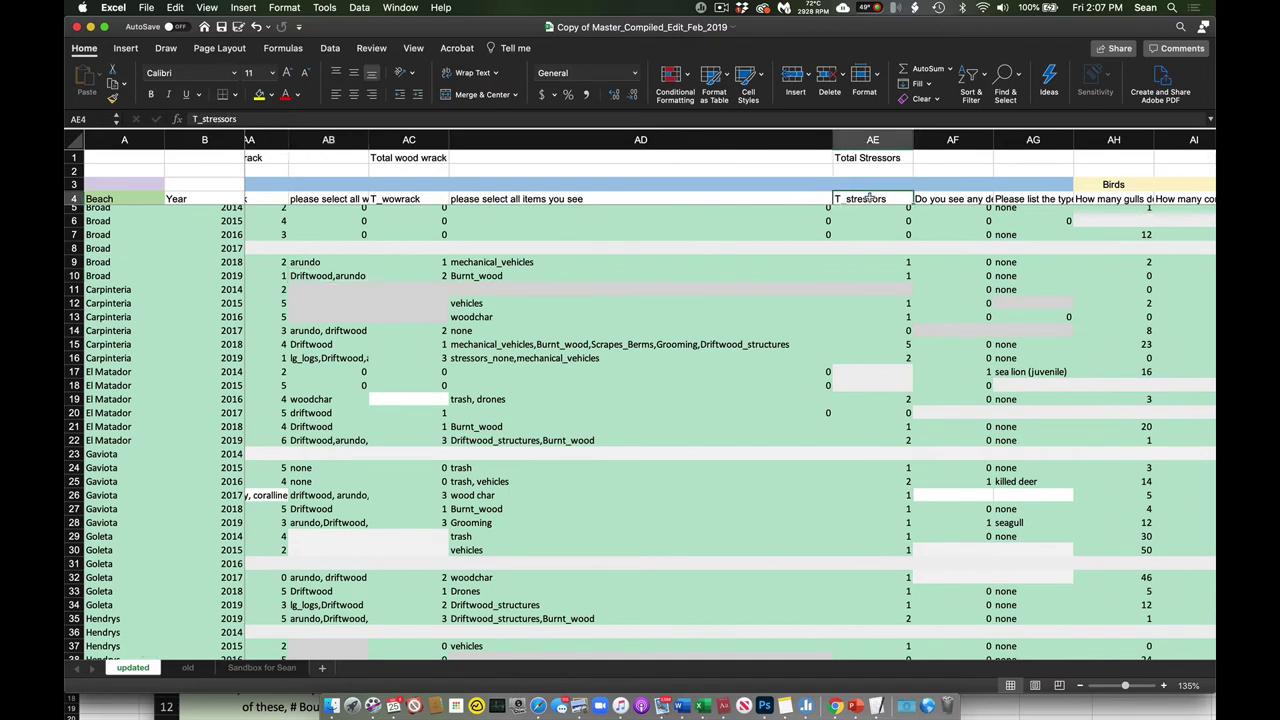
scroll(835, 212, "left", 3)
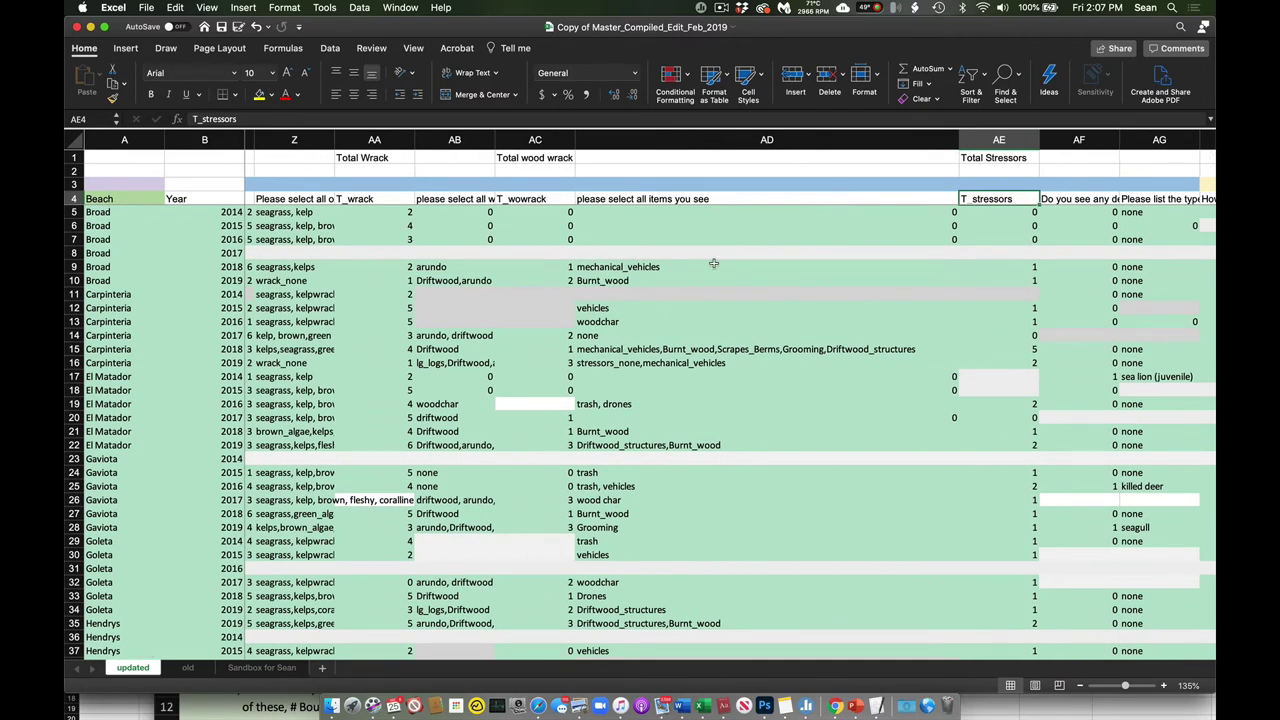
left_click(627, 268)
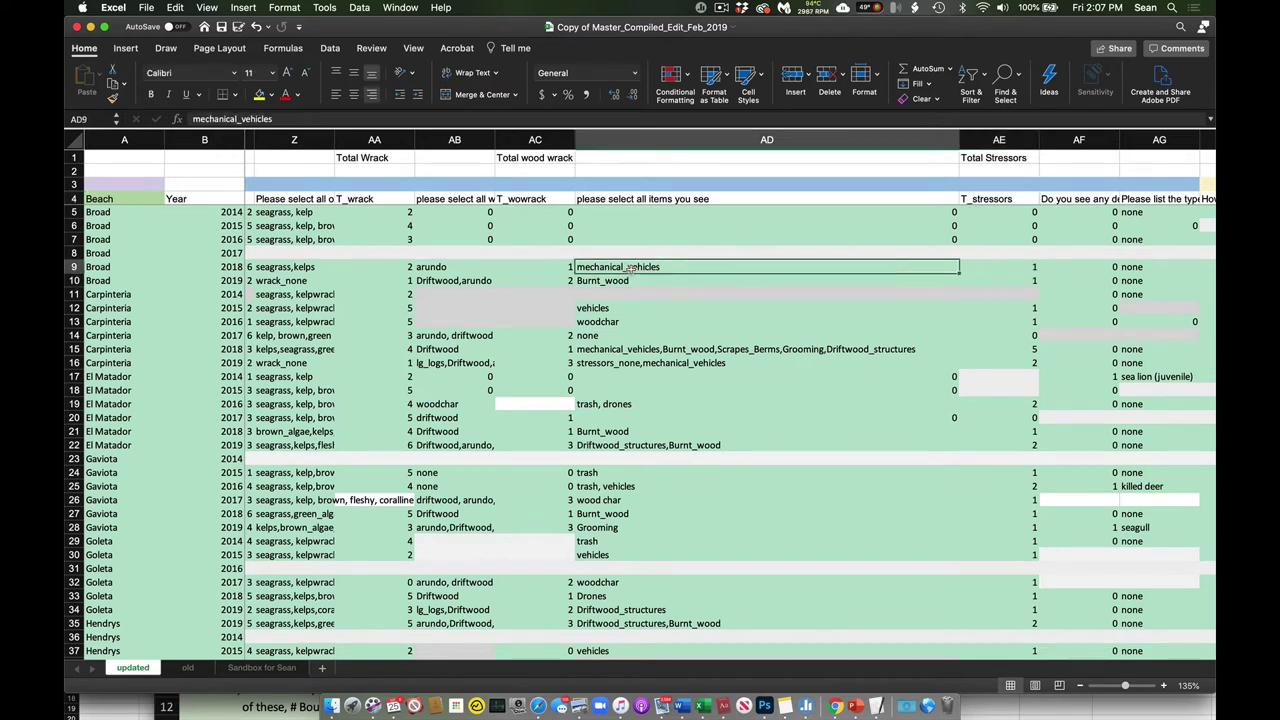
key("Down")
key("Right")
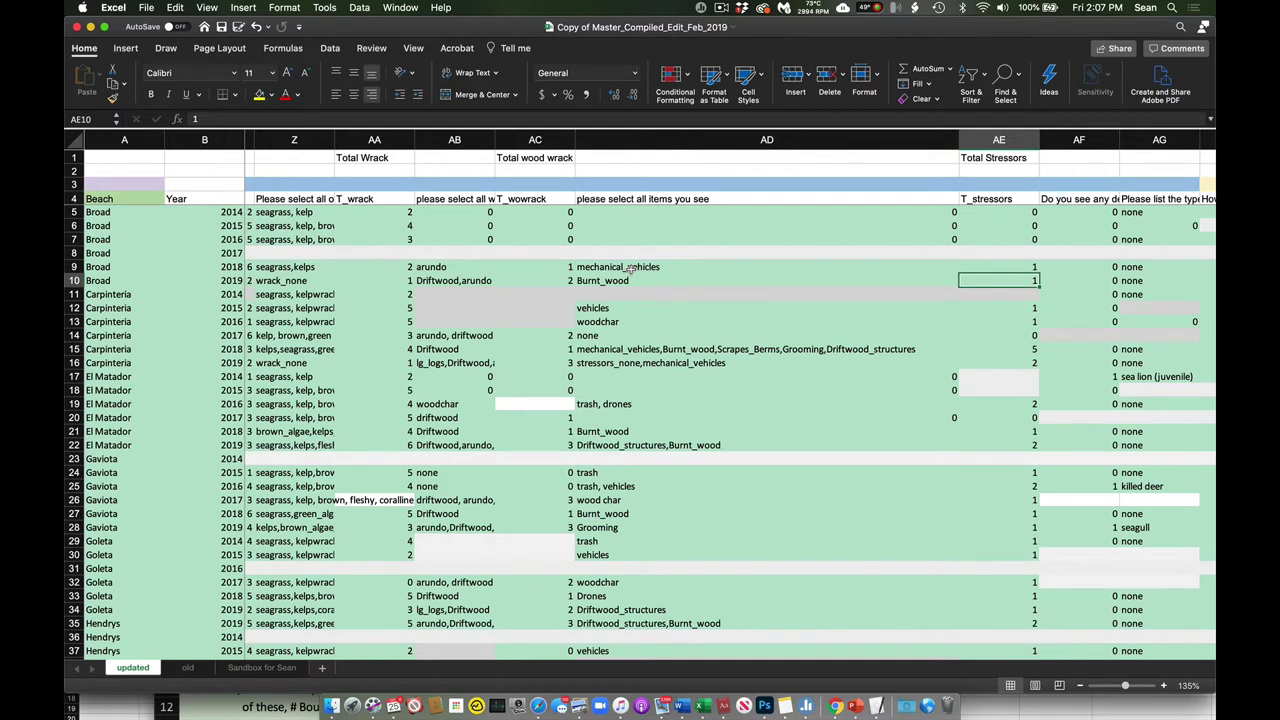
Step: Examine the stressor selections in column AD for the Carpinteria 2017 row and the Broad 2019 and 2014 rows
key("Down")
key("Down")
key("Down")
key("Down")
key("Left")
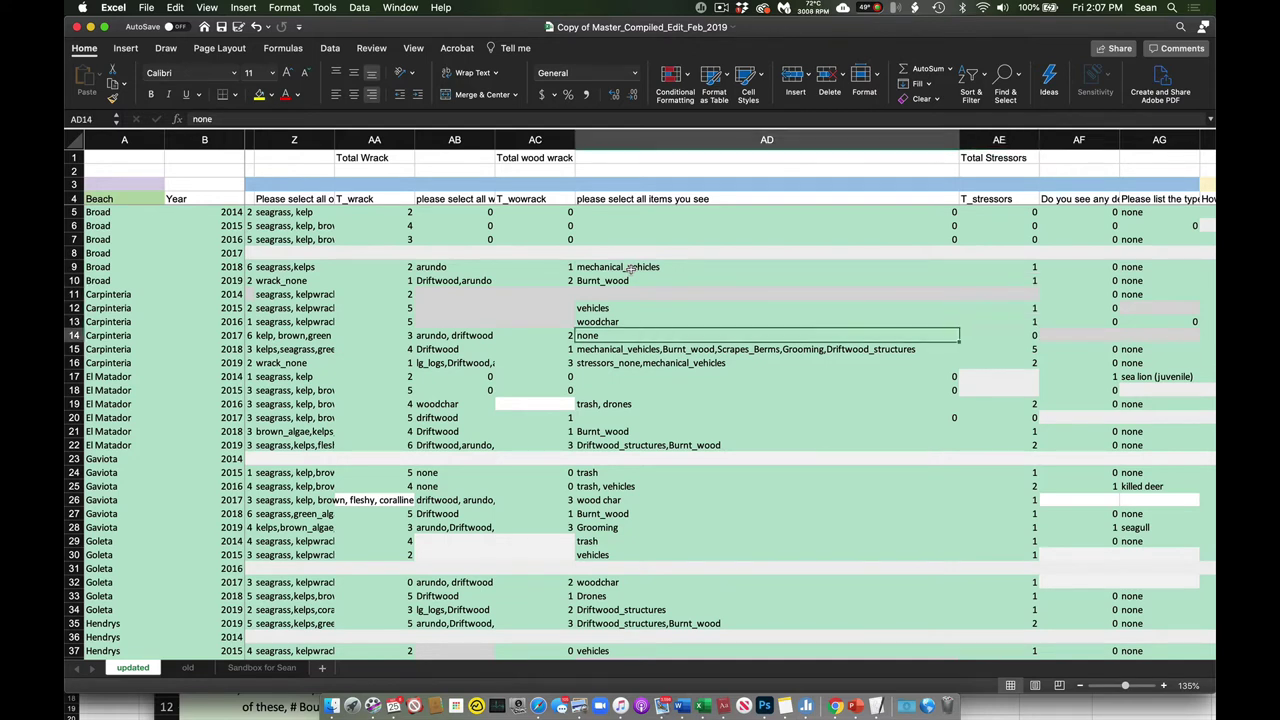
key("Up")
key("Up")
key("Up")
key("Up")
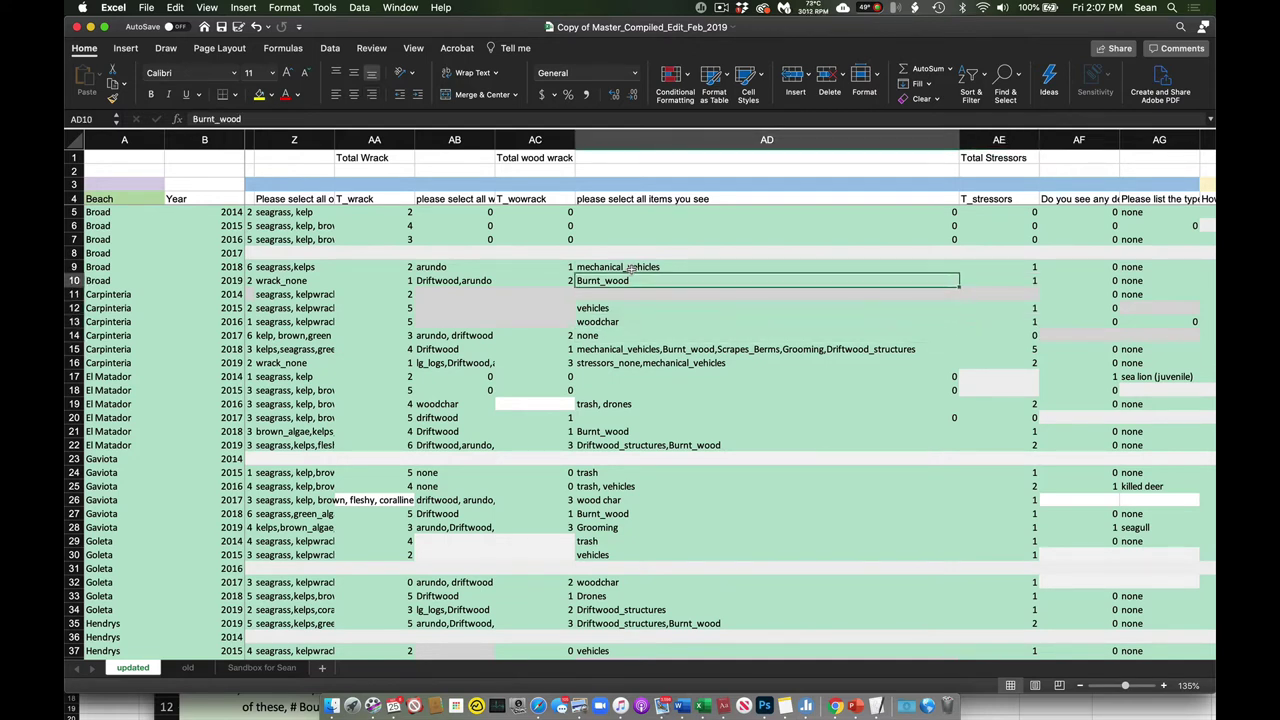
left_click(866, 214)
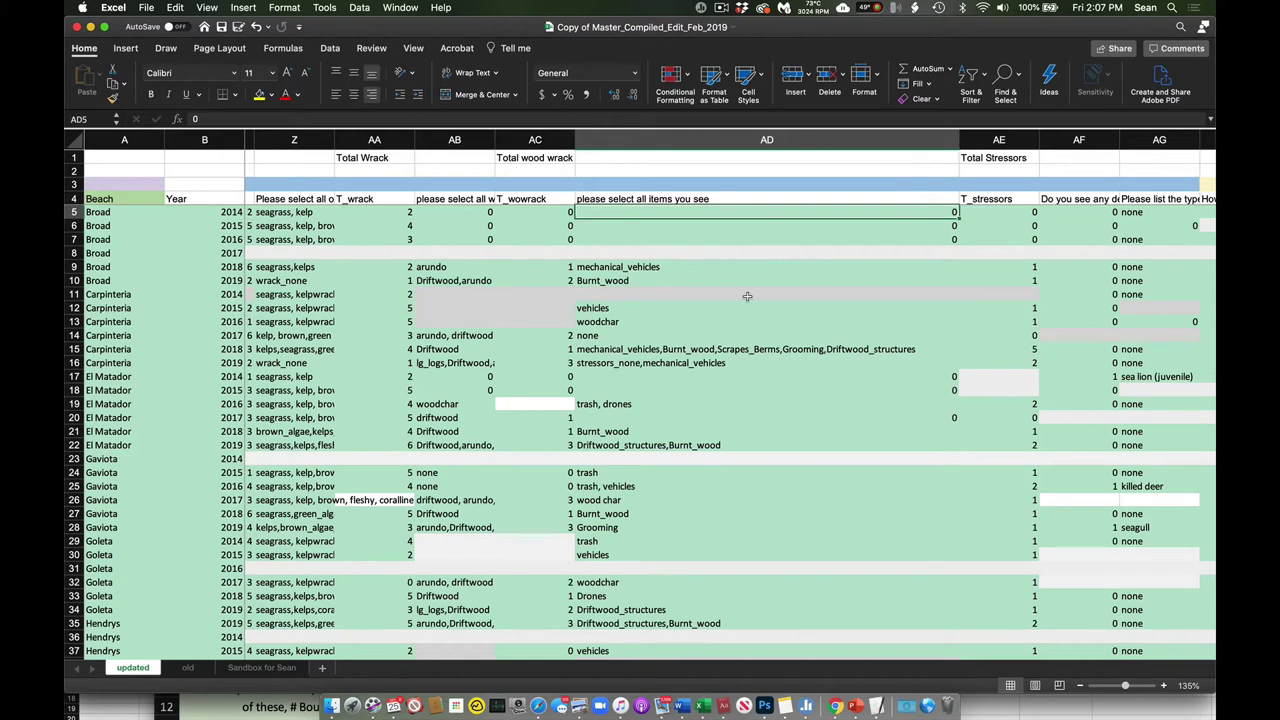
Step: Read the question about dead vertebrates in column AF and move on to the adjacent column AG
scroll(818, 346, "right", 5)
scroll(818, 346, "right", 2)
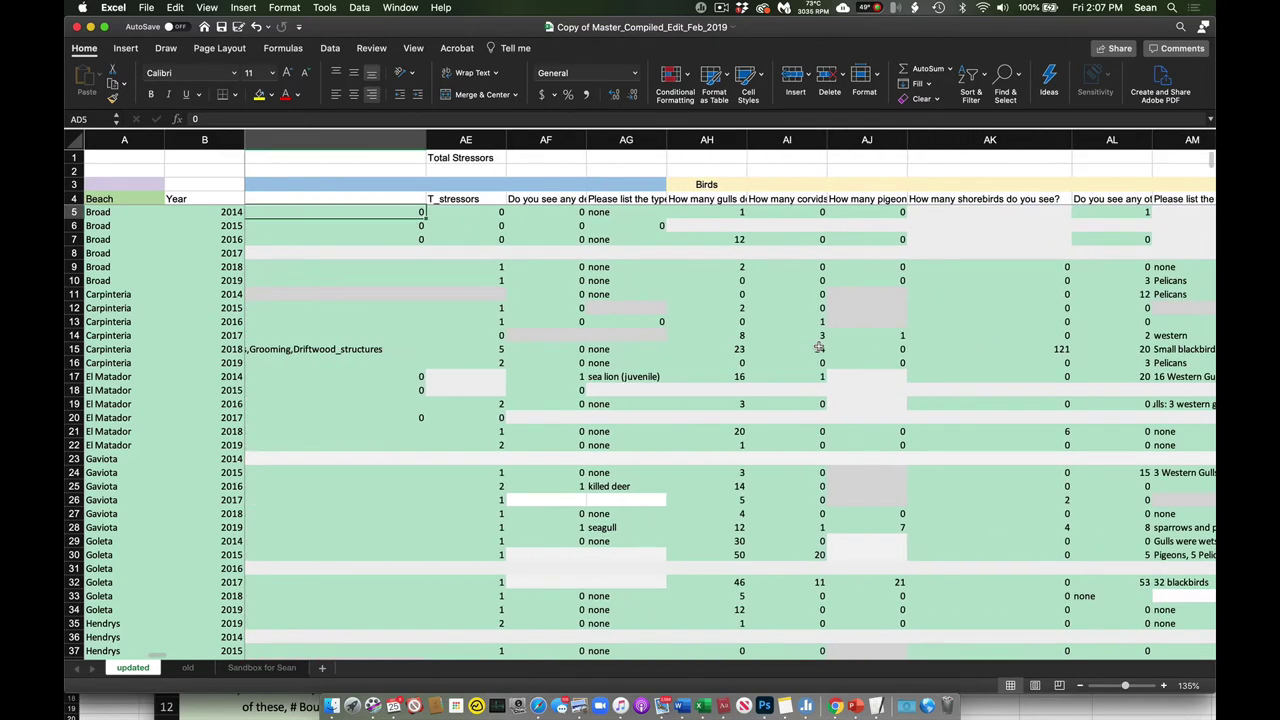
left_click(560, 198)
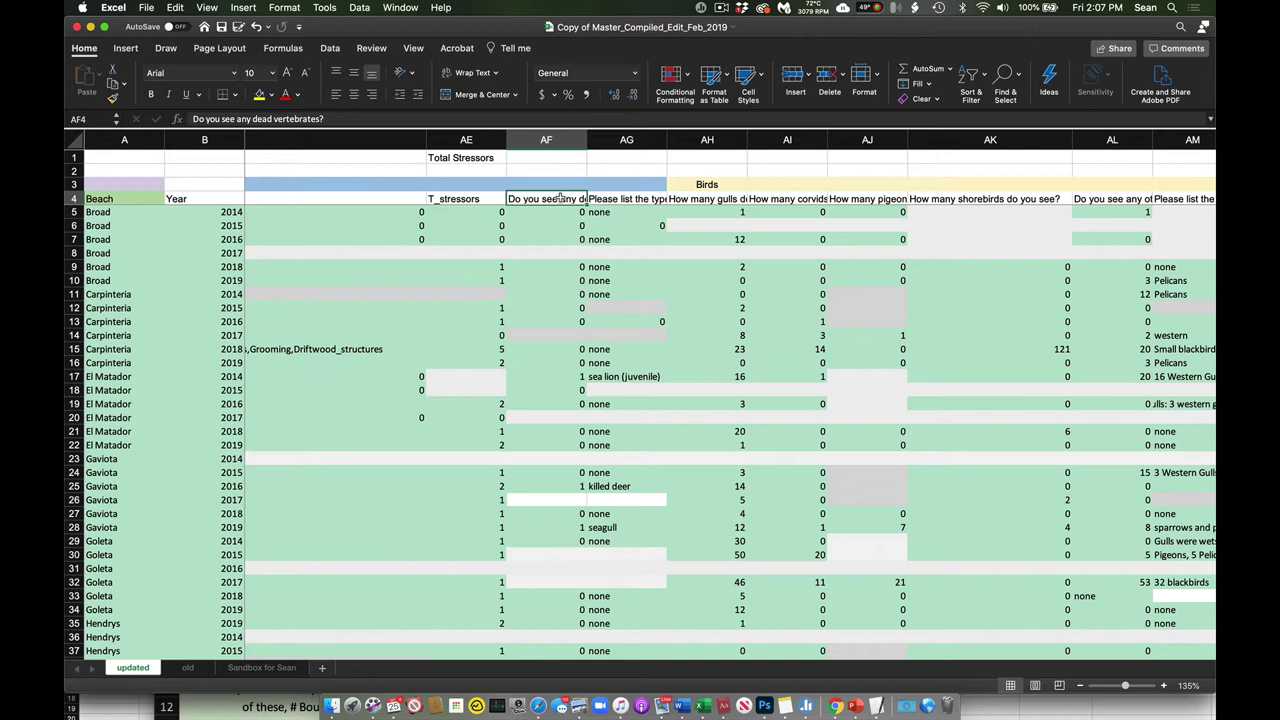
key("Right")
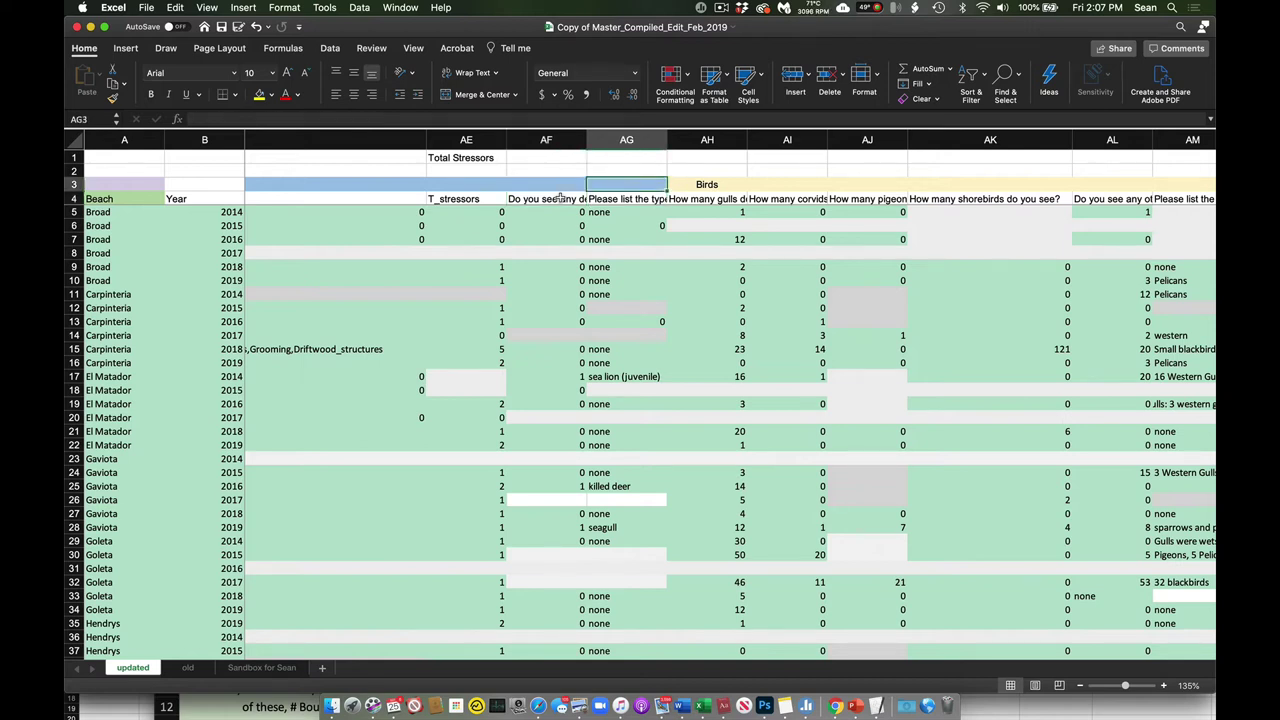
Step: Examine the dead vertebrate types in column AG down to the El Matador 2014 row, then return to its heading
key("Down")
key("Down")
key("Down")
key("Down")
key("Down")
key("Down")
key("Down")
key("Down")
key("Down")
key("Down")
key("Down")
key("Down")
key("Down")
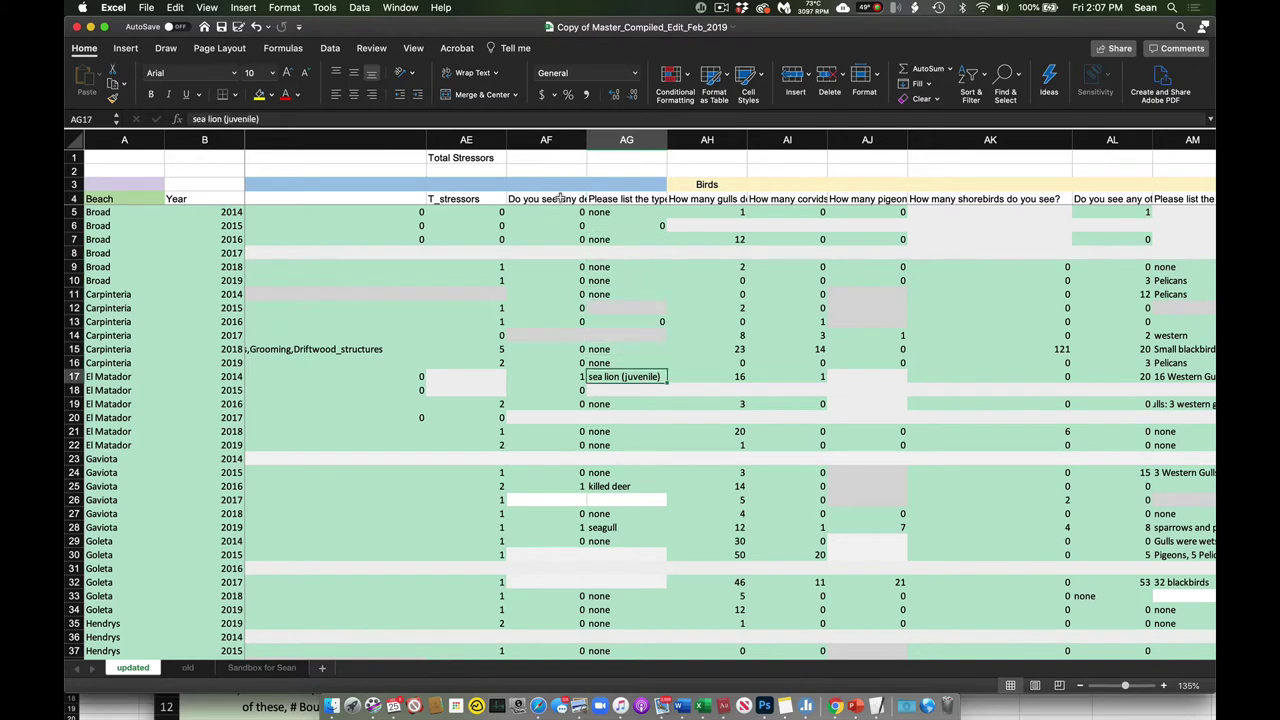
key("Up")
key("Up")
key("Up")
key("Up")
key("Up")
key("Up")
key("Up")
key("Up")
key("Up")
key("Up")
key("Up")
key("Up")
key("Up")
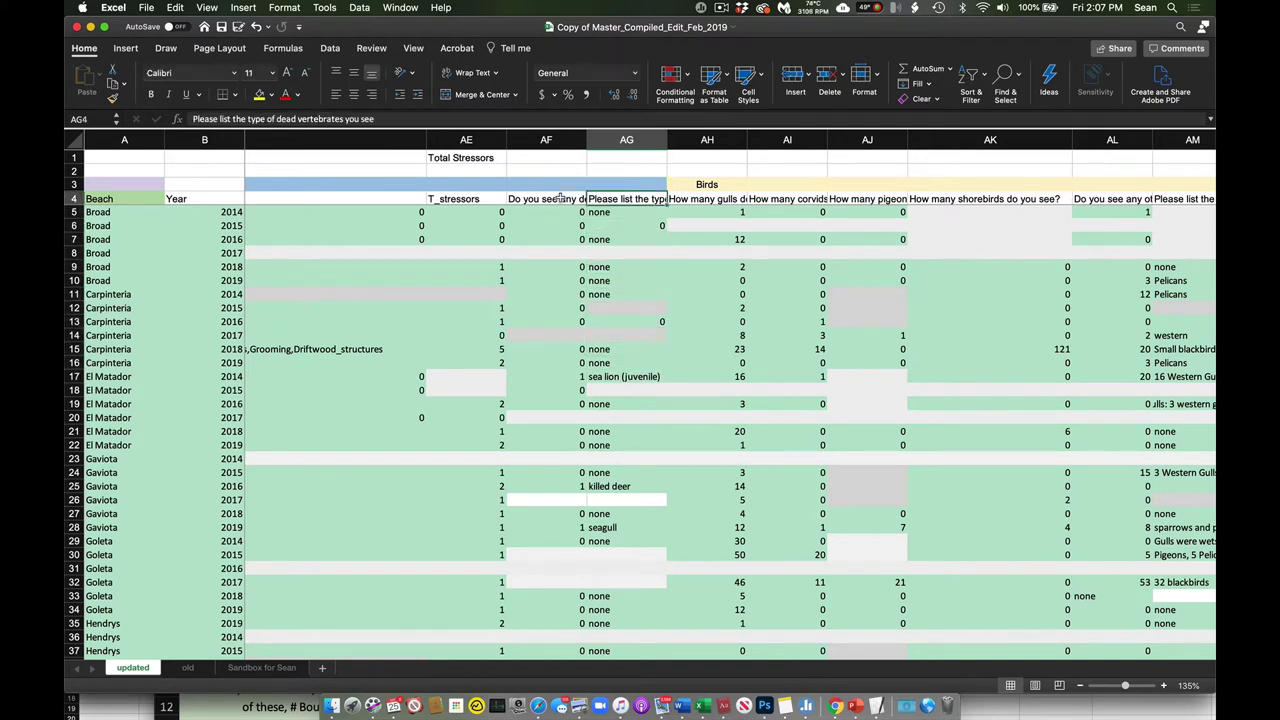
Step: Read the Birds section headings for gulls, corvids, pigeons and shorebirds in columns AH to AK
key("Right")
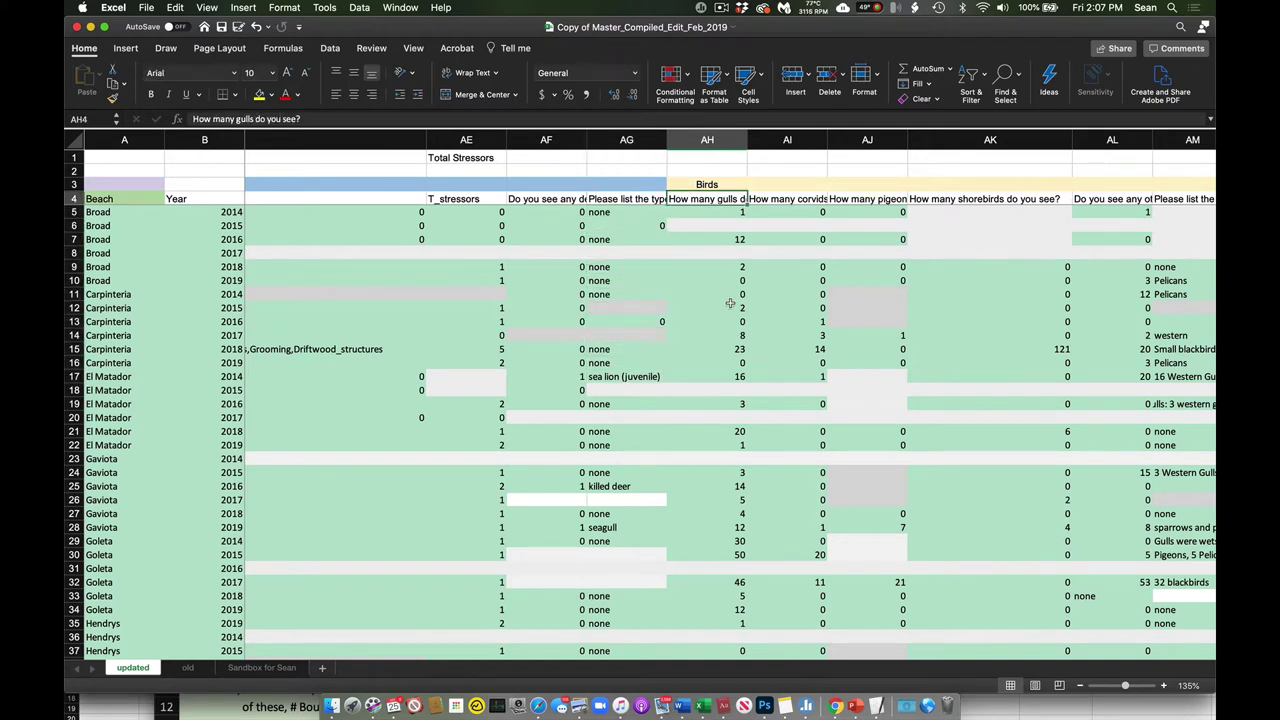
scroll(730, 303, "right", 5)
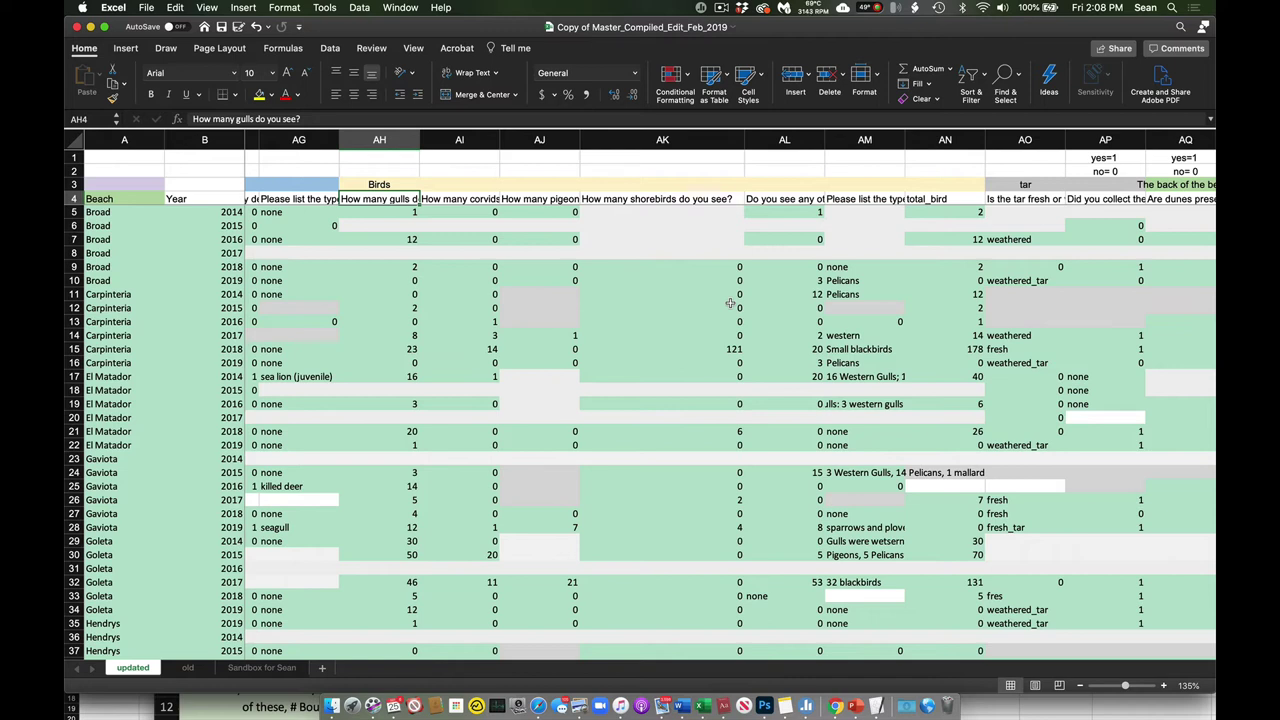
key("Right")
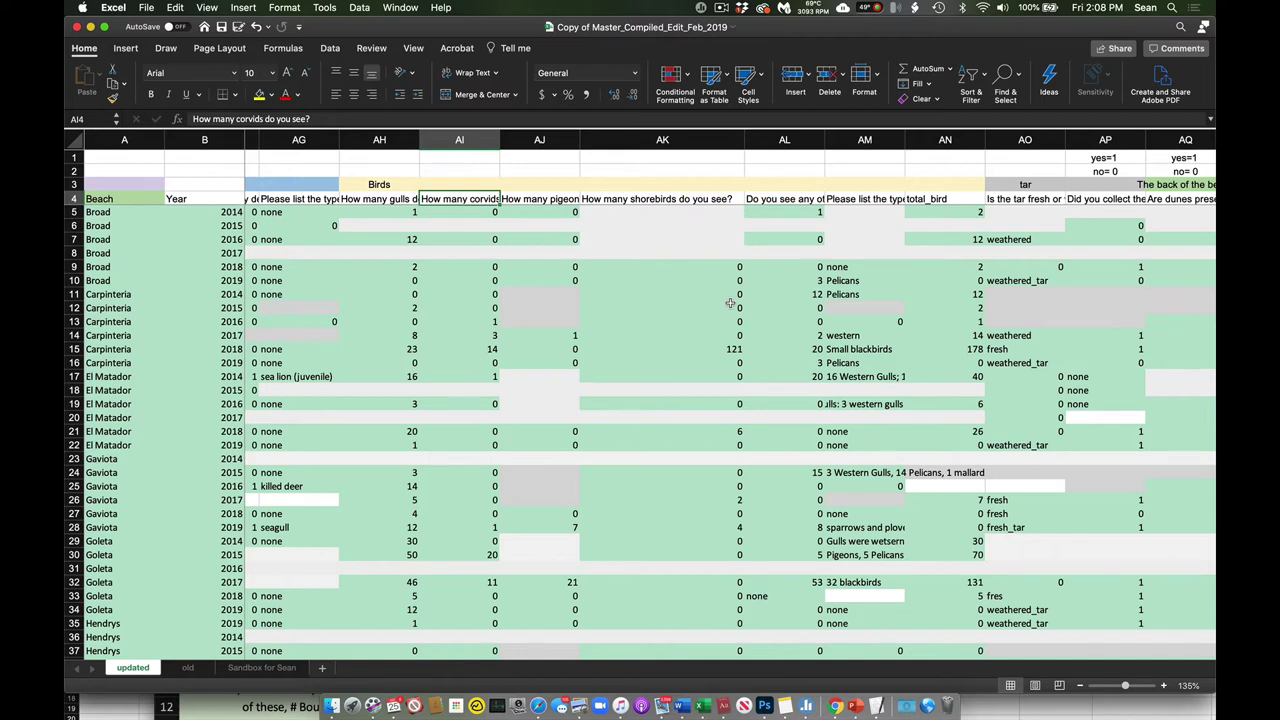
key("Right")
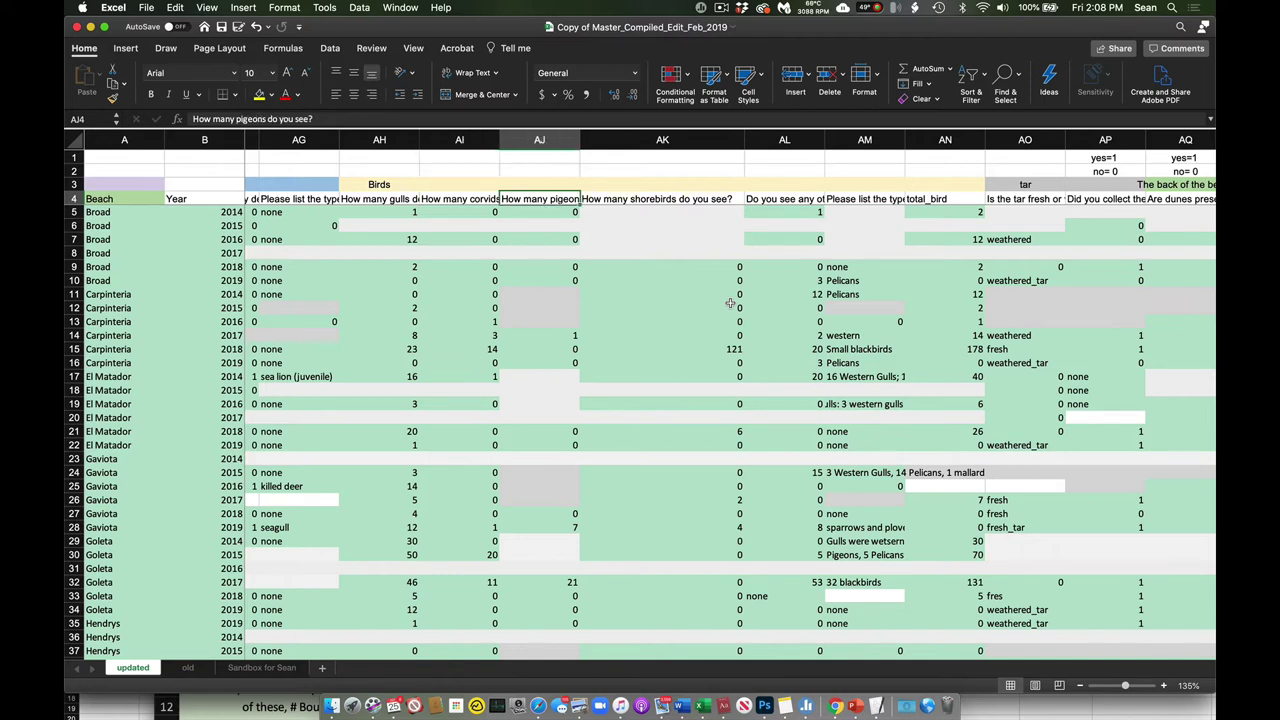
key("Left")
key("Left")
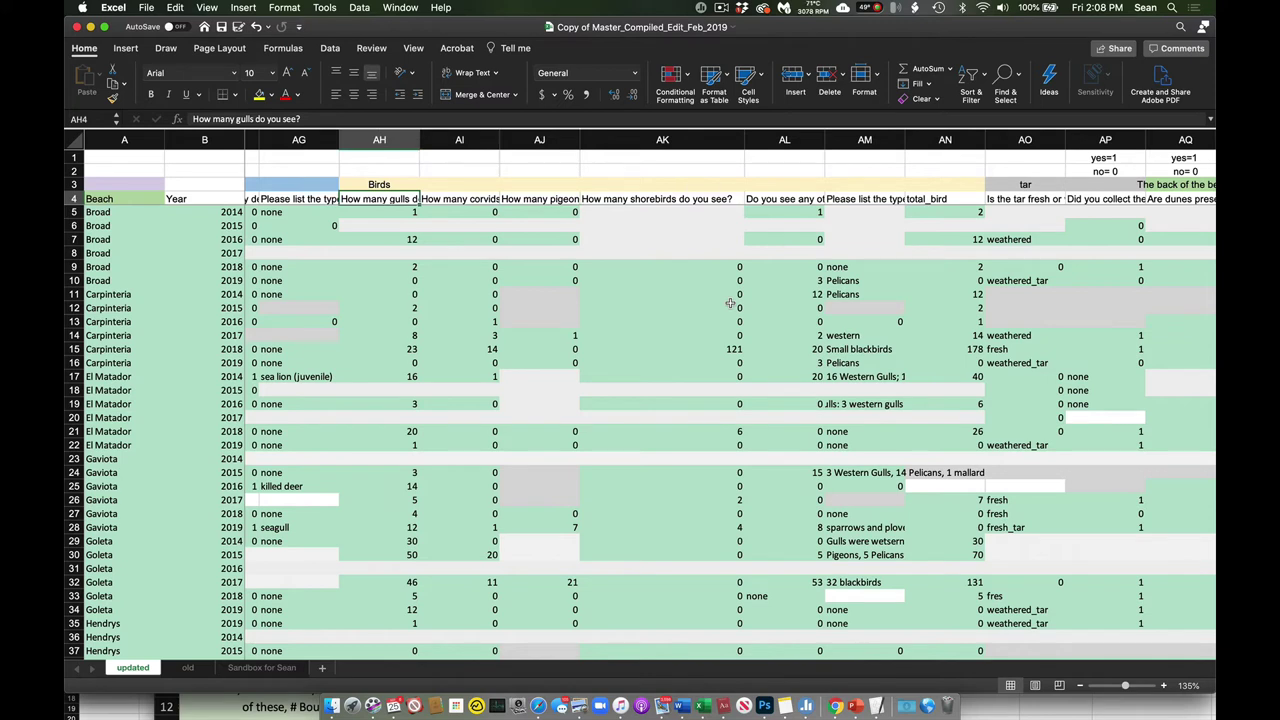
key("Right")
key("Right")
key("Left")
key("Left")
key("Right")
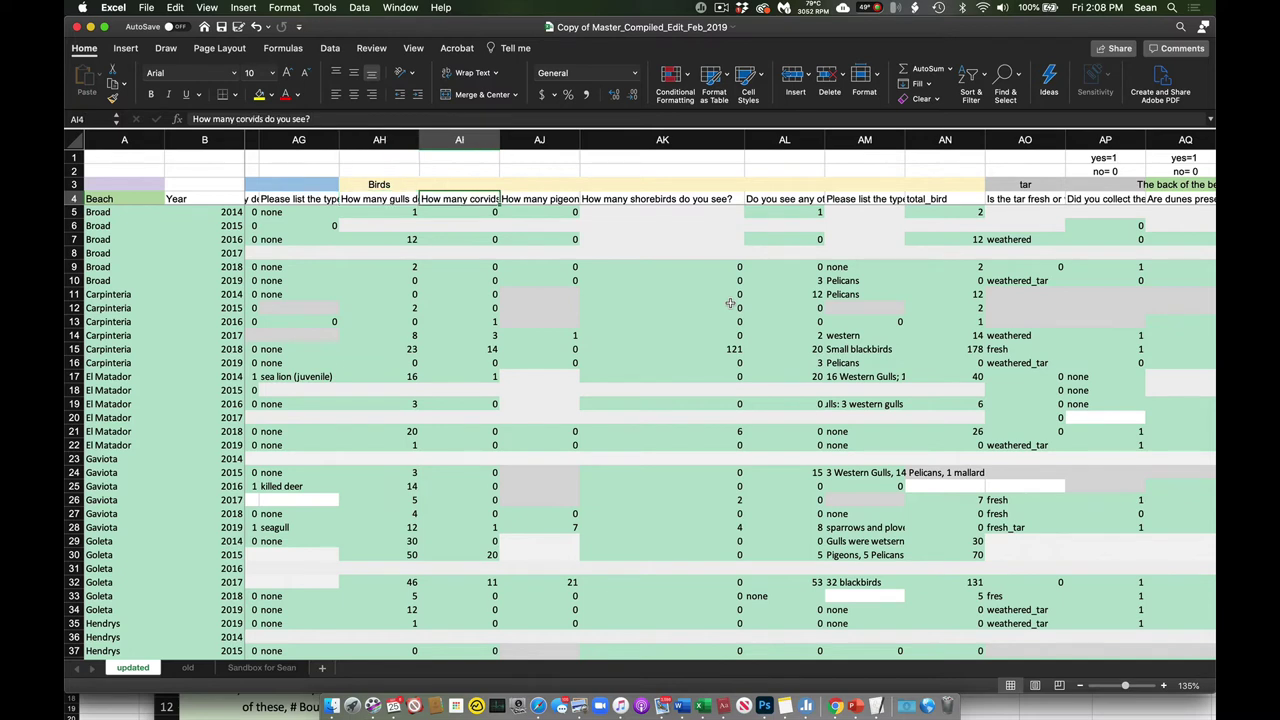
key("Left")
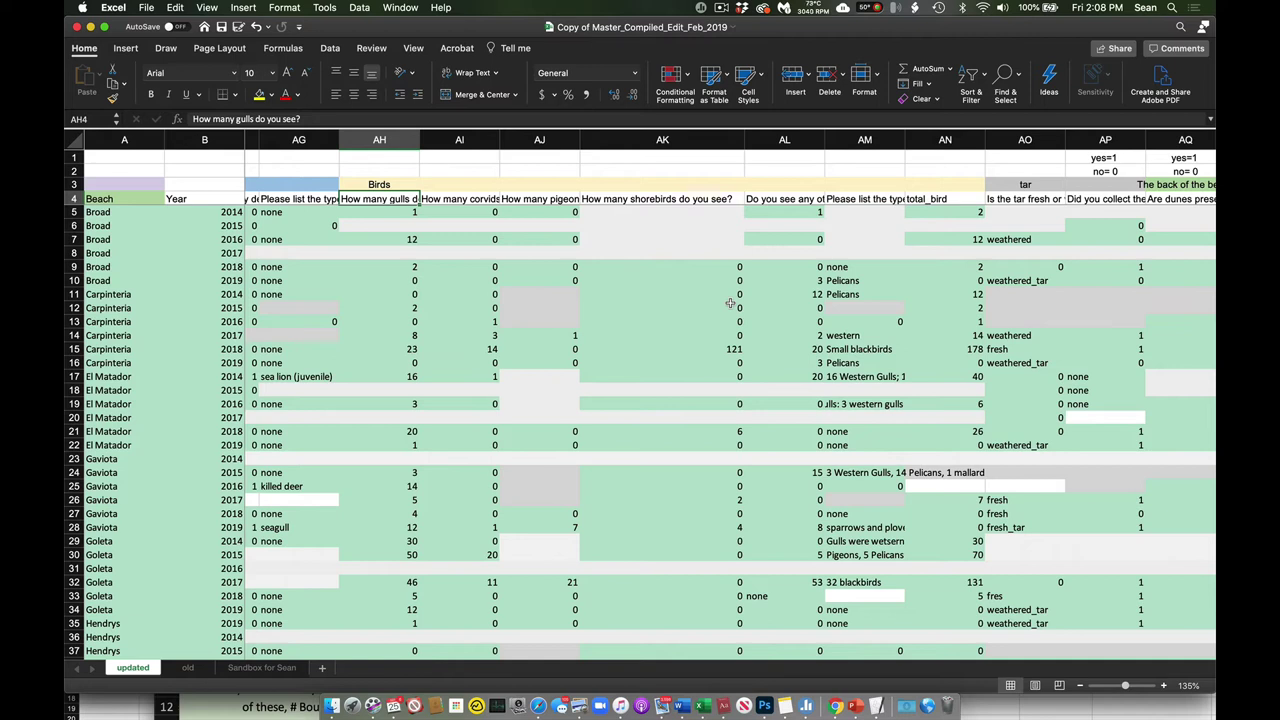
key("Right")
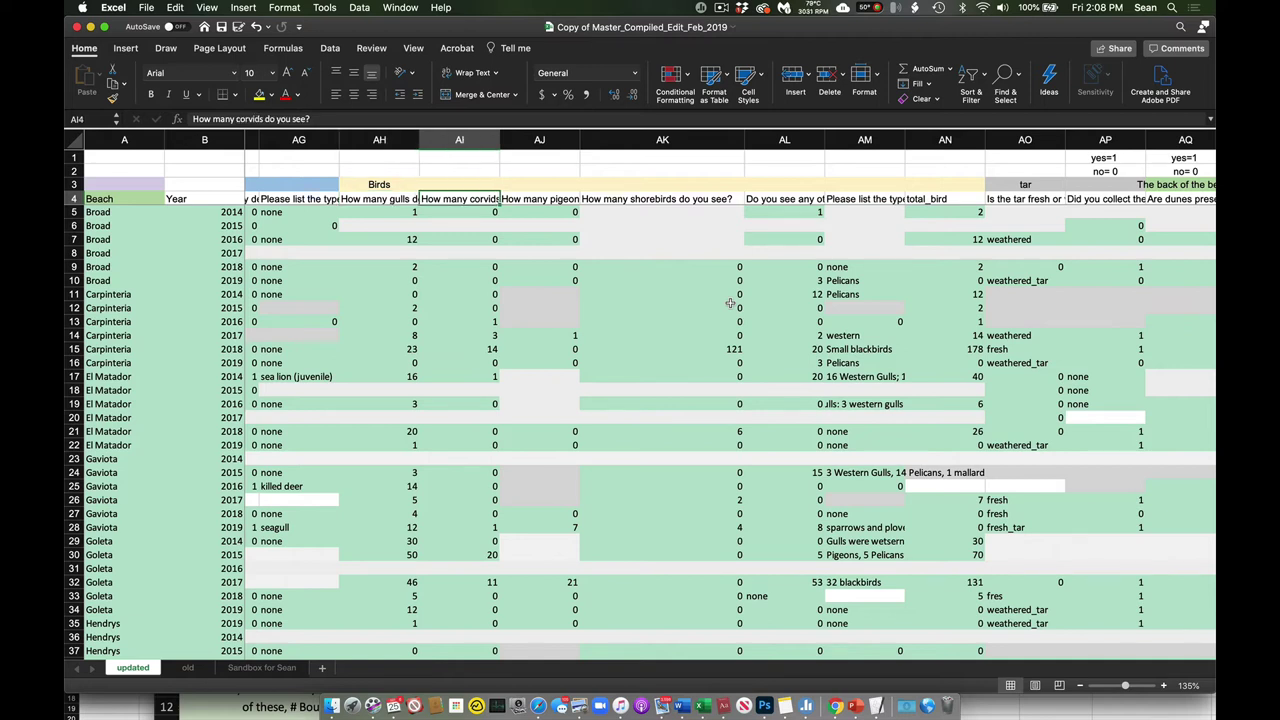
key("Right")
key("Right")
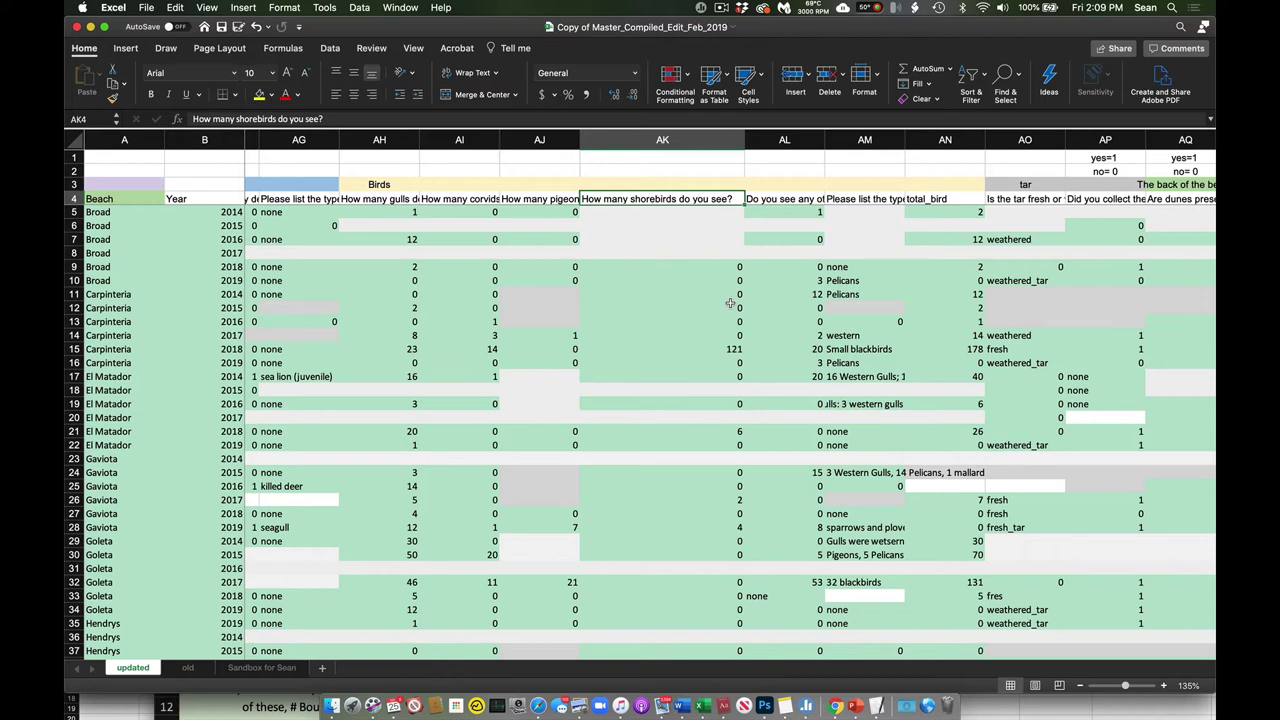
Step: Examine the other-bird counts in column AL and the bird types in column AM for the Broad and Carpinteria rows
left_click(780, 200)
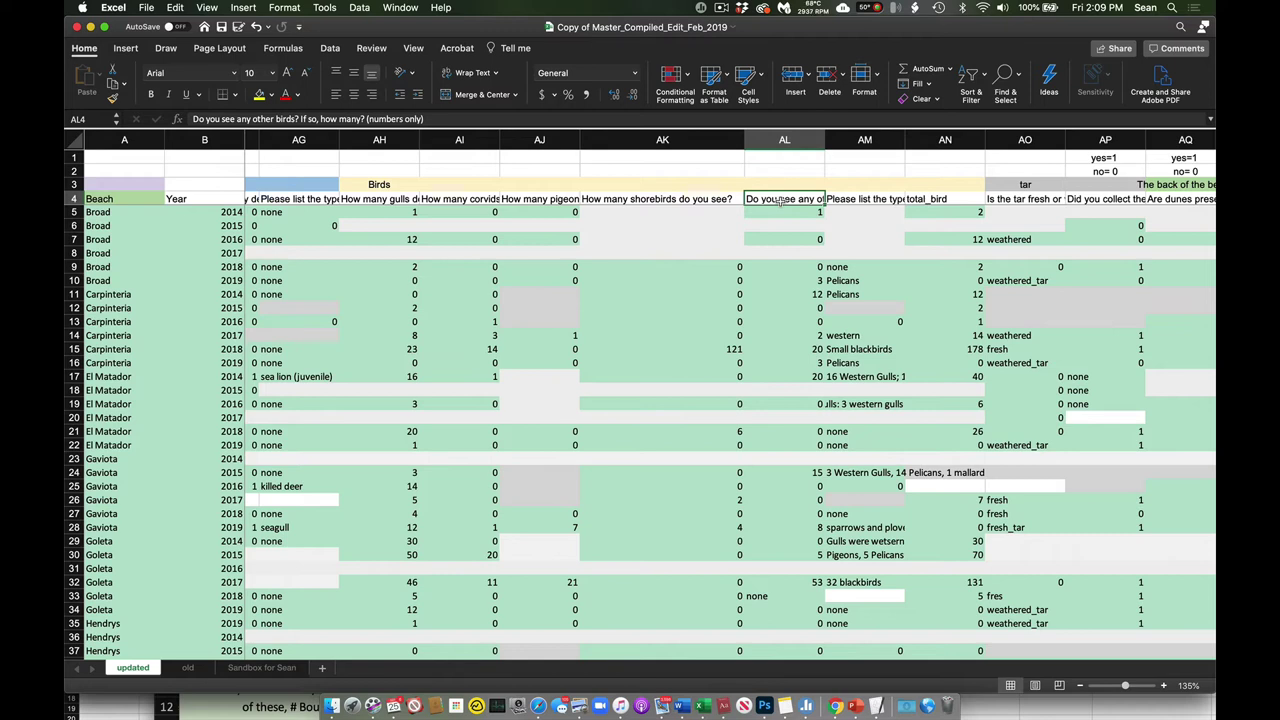
left_click(800, 295)
key("Right")
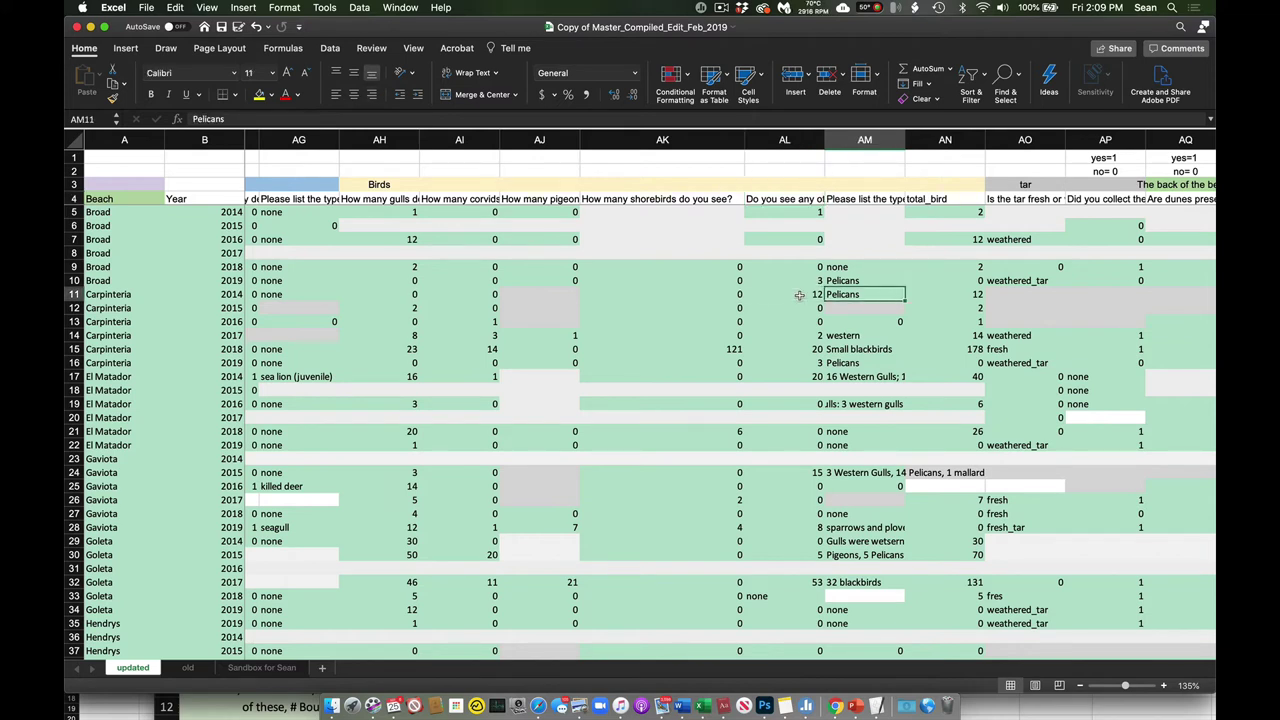
key("Down")
key("Down")
key("Down")
key("Down")
key("Down")
key("Down")
key("Down")
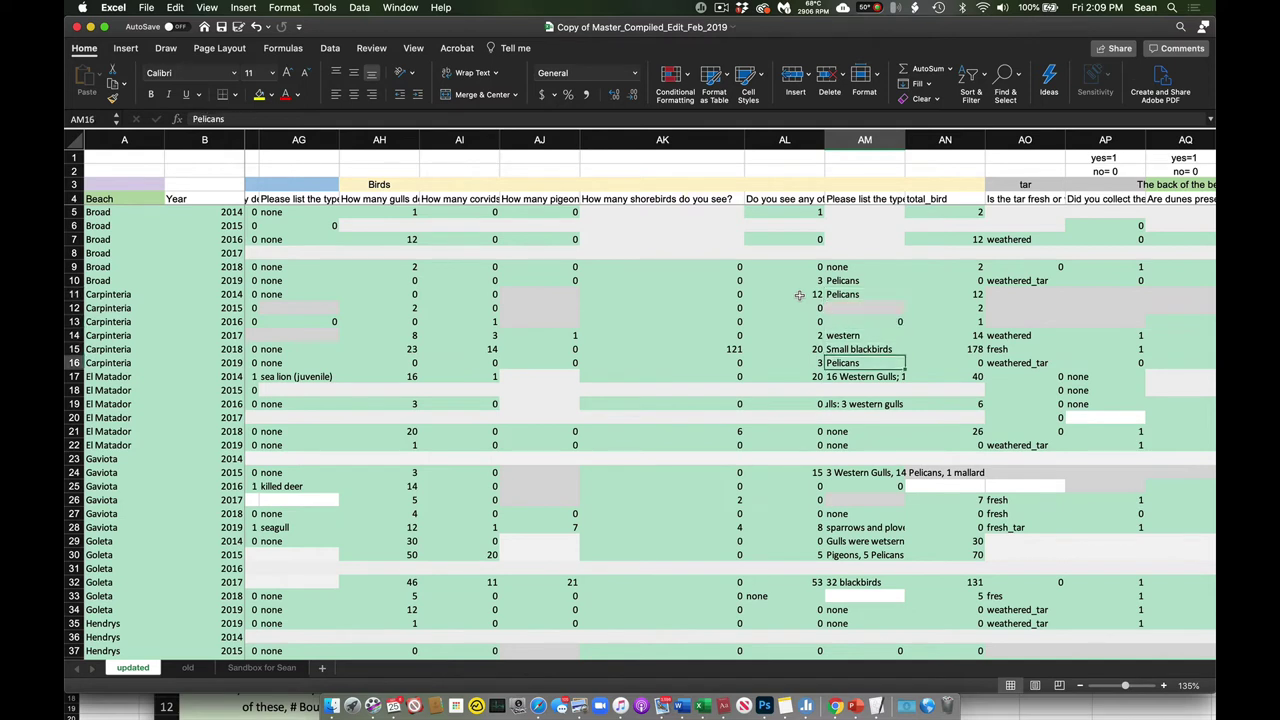
key("Down")
key("Up")
key("Up")
key("Up")
key("Up")
key("Up")
key("Up")
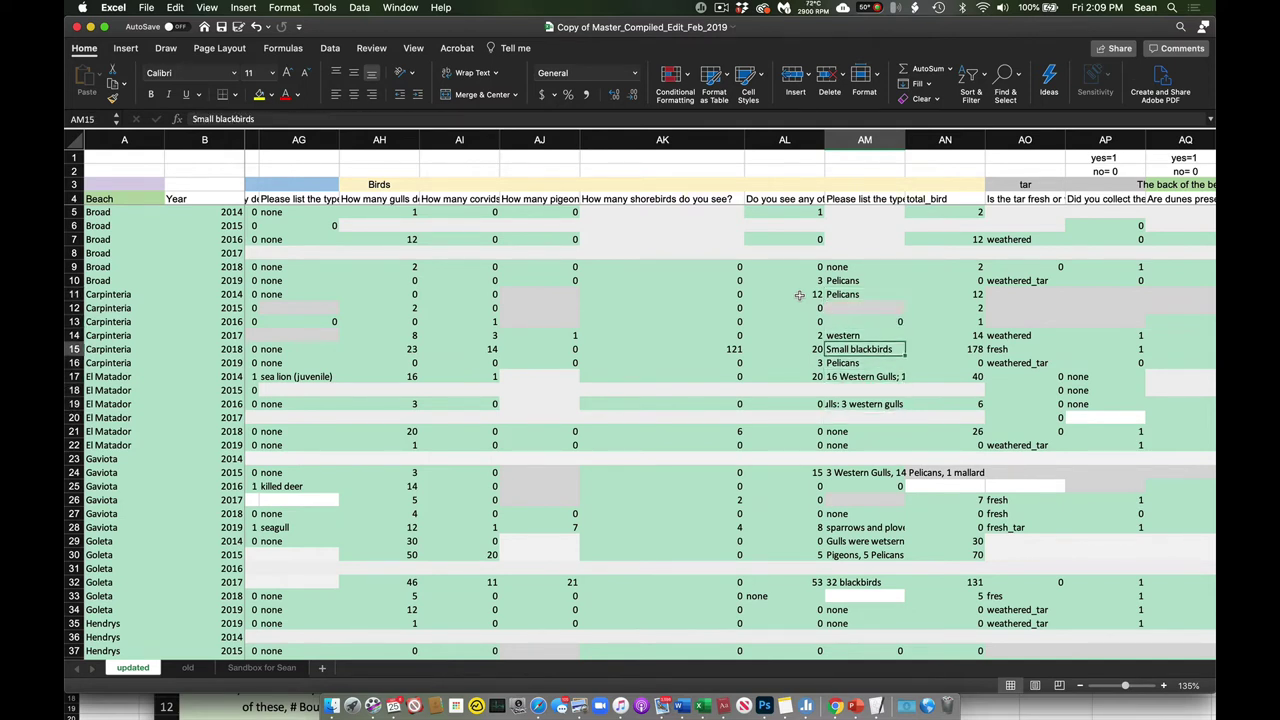
key("Up")
key("Up")
key("Up")
key("Up")
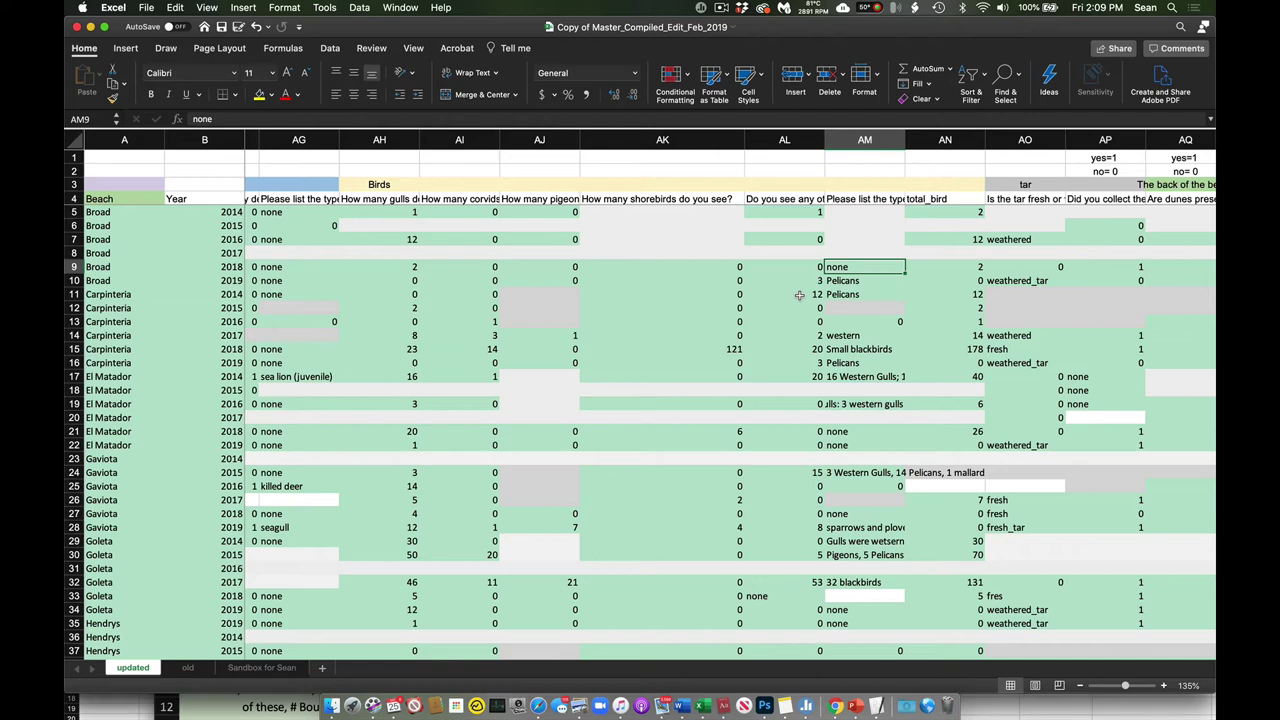
Step: Check the total_bird value and the tar condition and collection columns for the Broad 2018 row
key("Right")
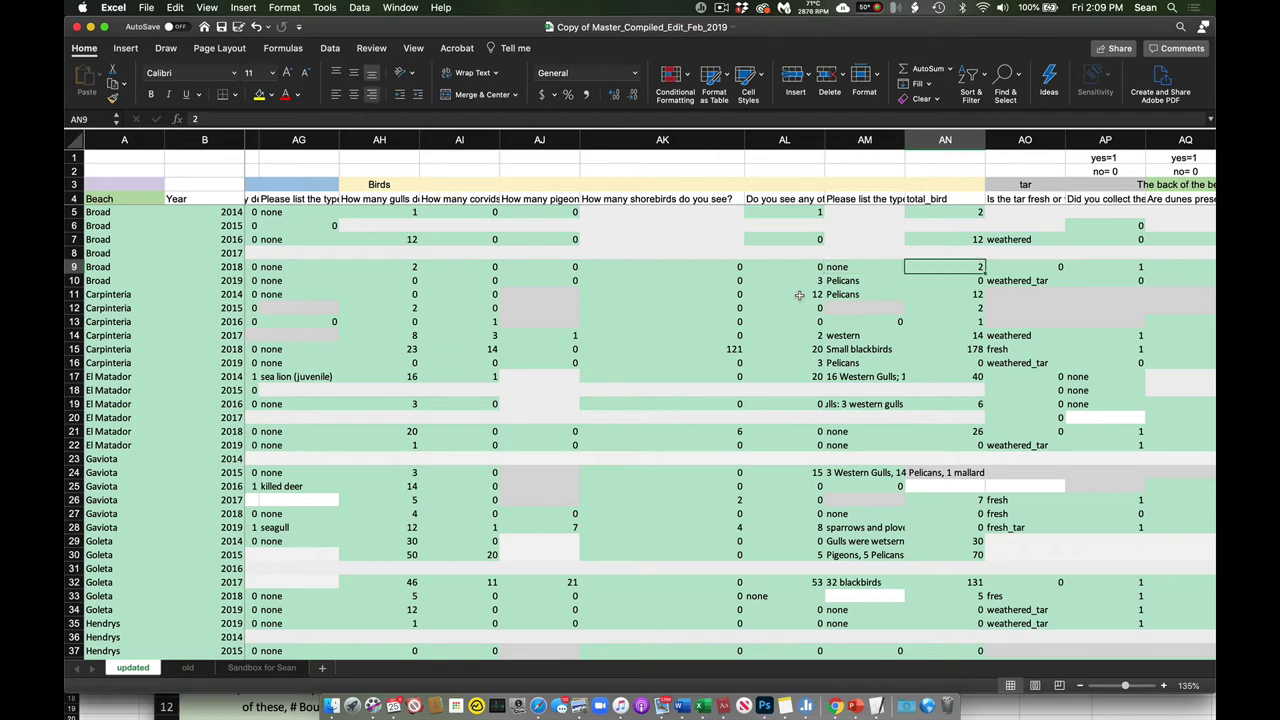
scroll(799, 295, "right", 5)
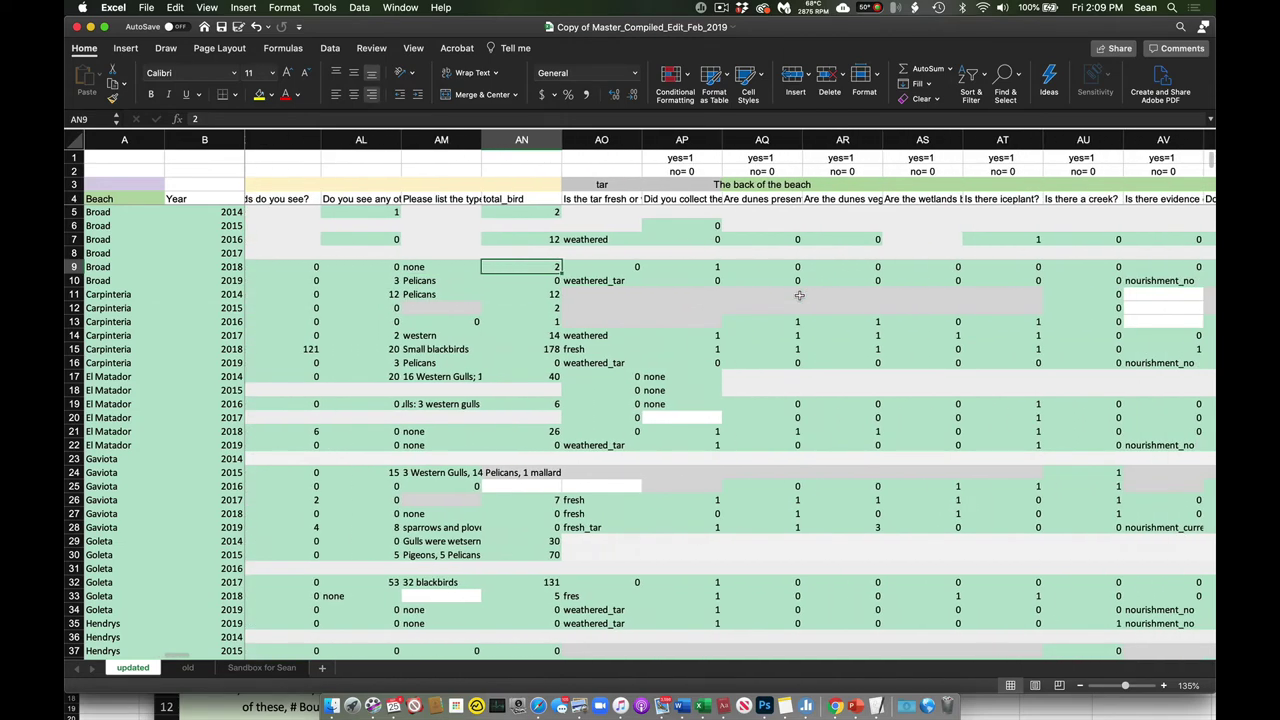
key("Right")
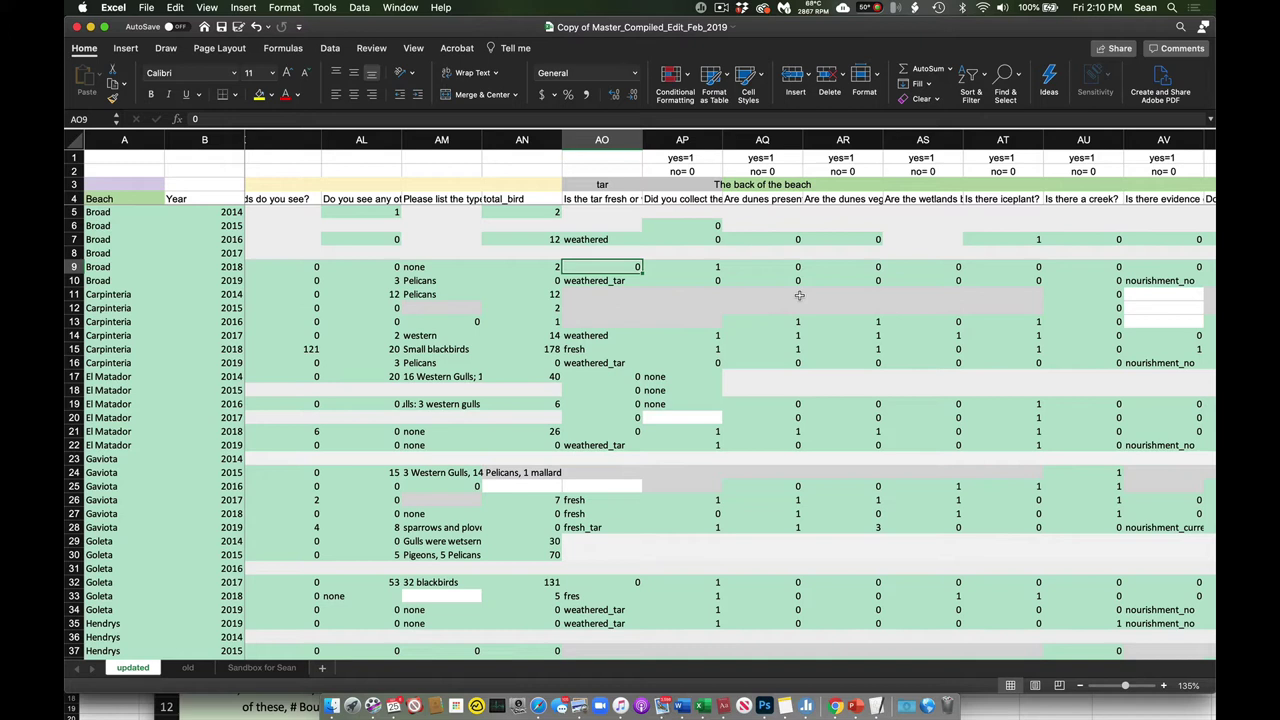
key("Right")
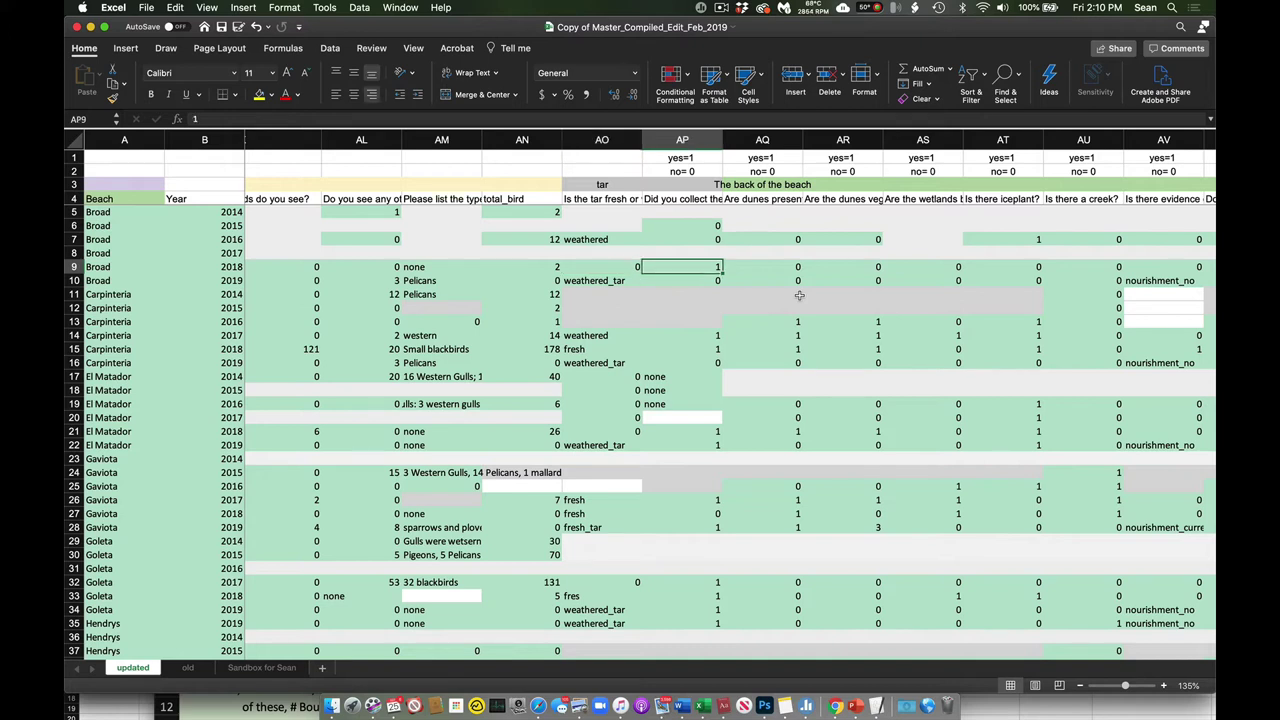
Step: Read the back-of-the-beach headings in columns AQ to AW, from dune presence to plover enclosures or fences
key("Right")
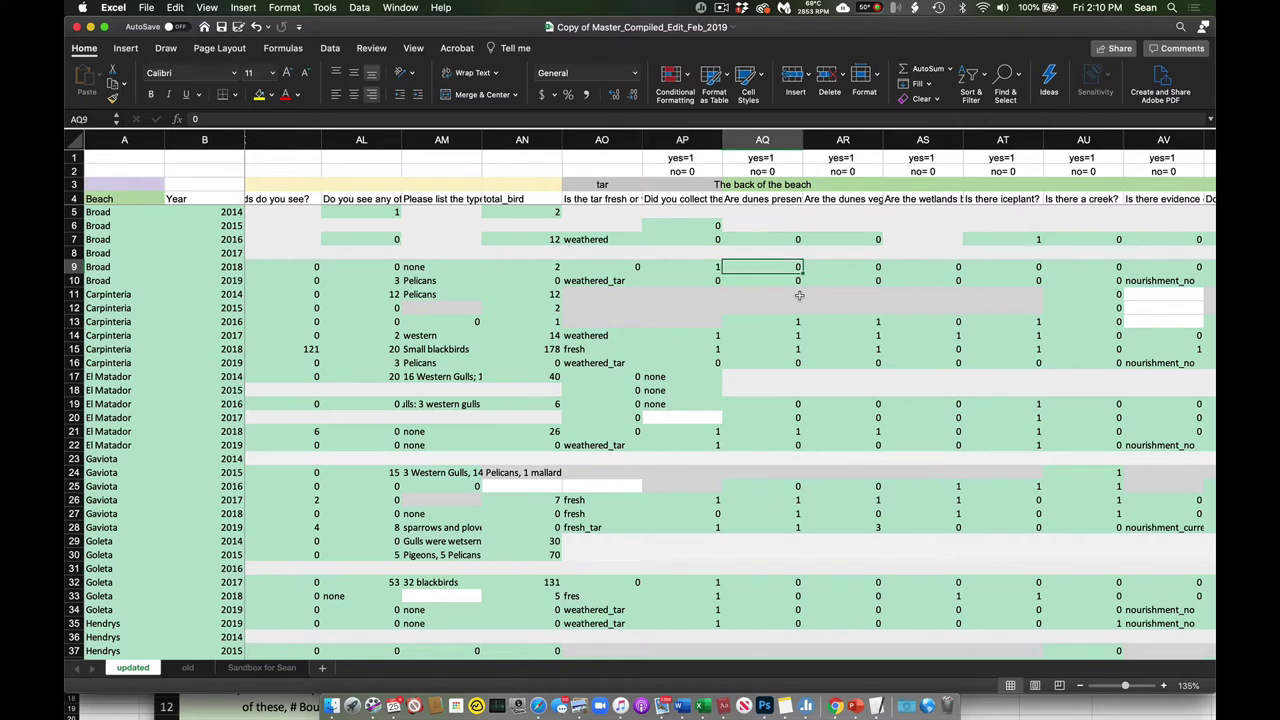
scroll(799, 295, "right", 5)
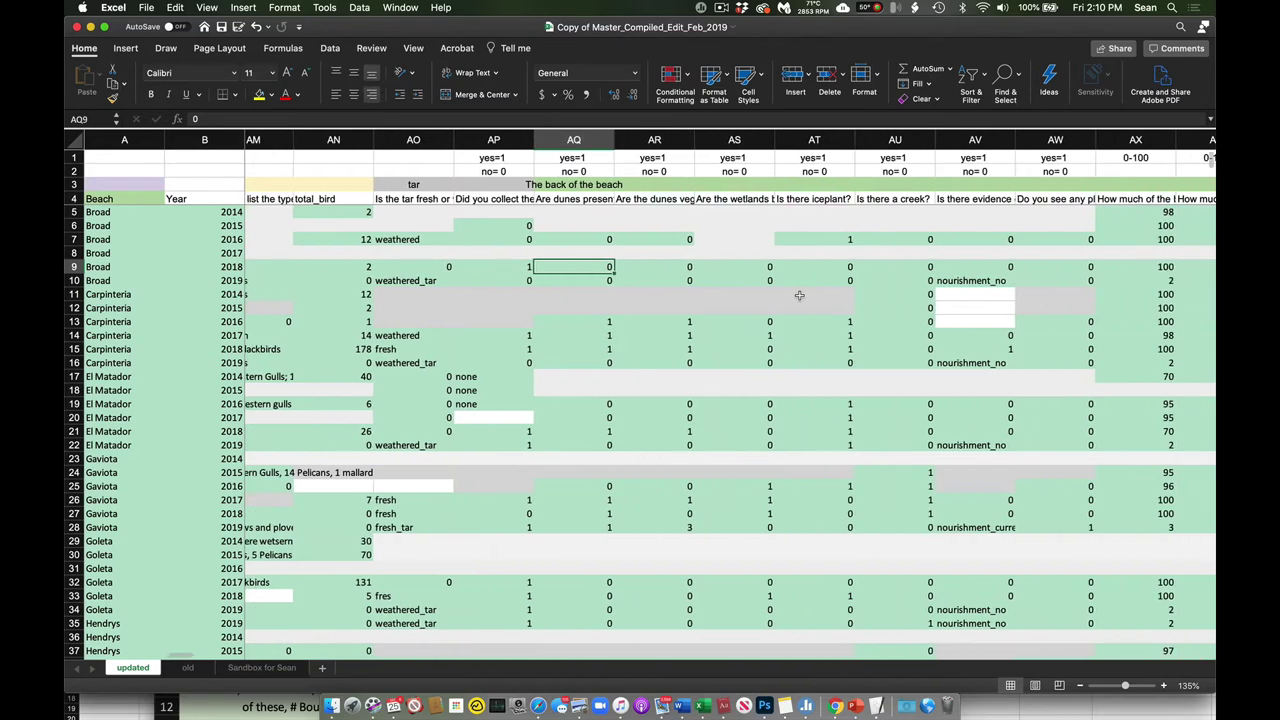
left_click(477, 200)
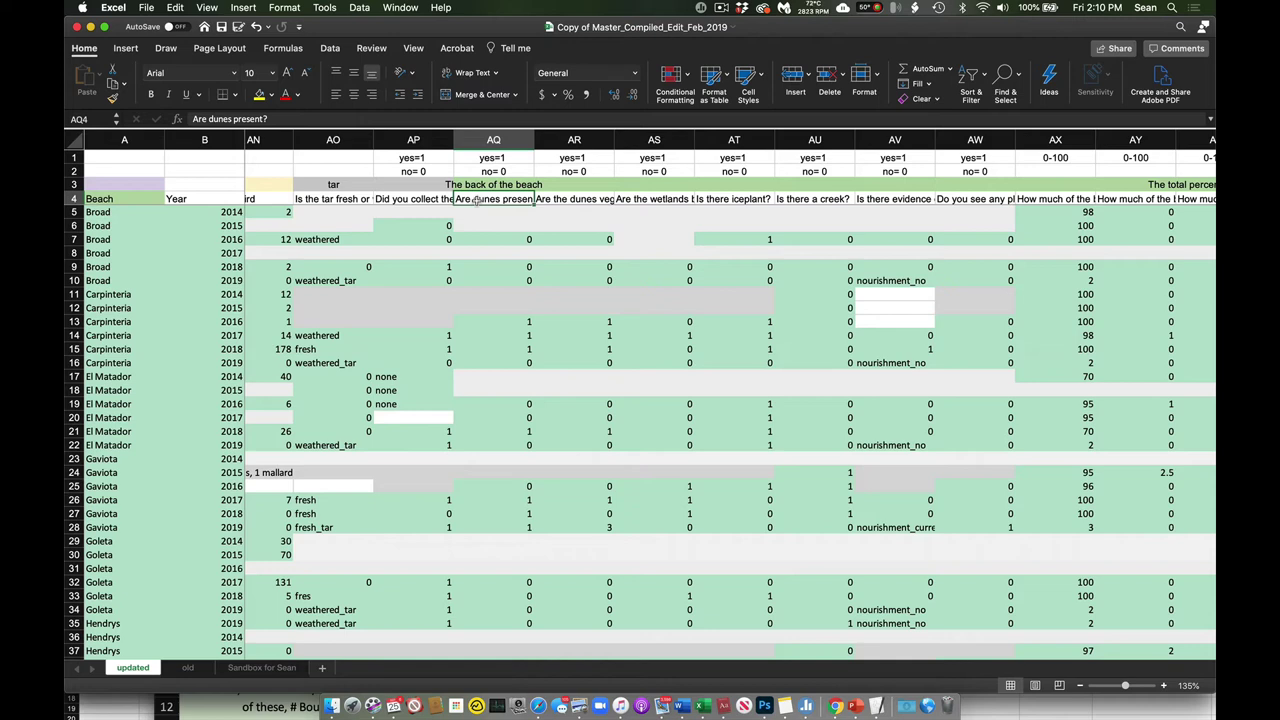
key("Right")
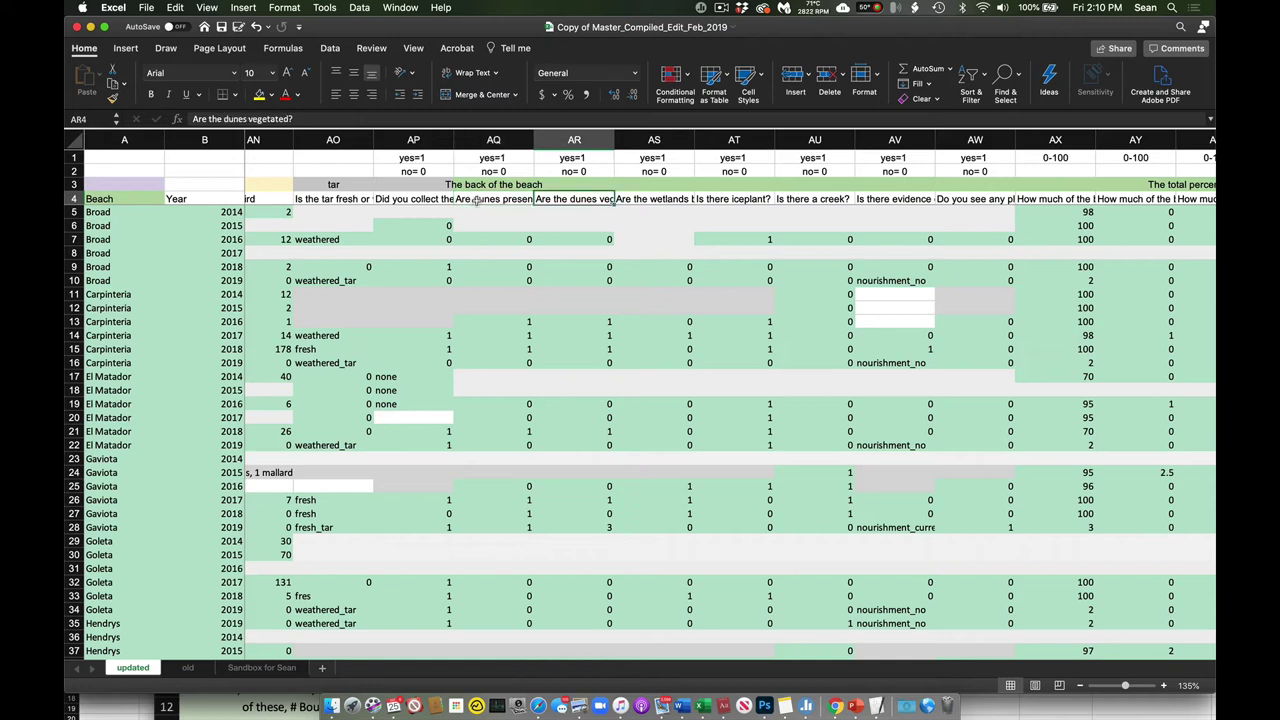
key("Right")
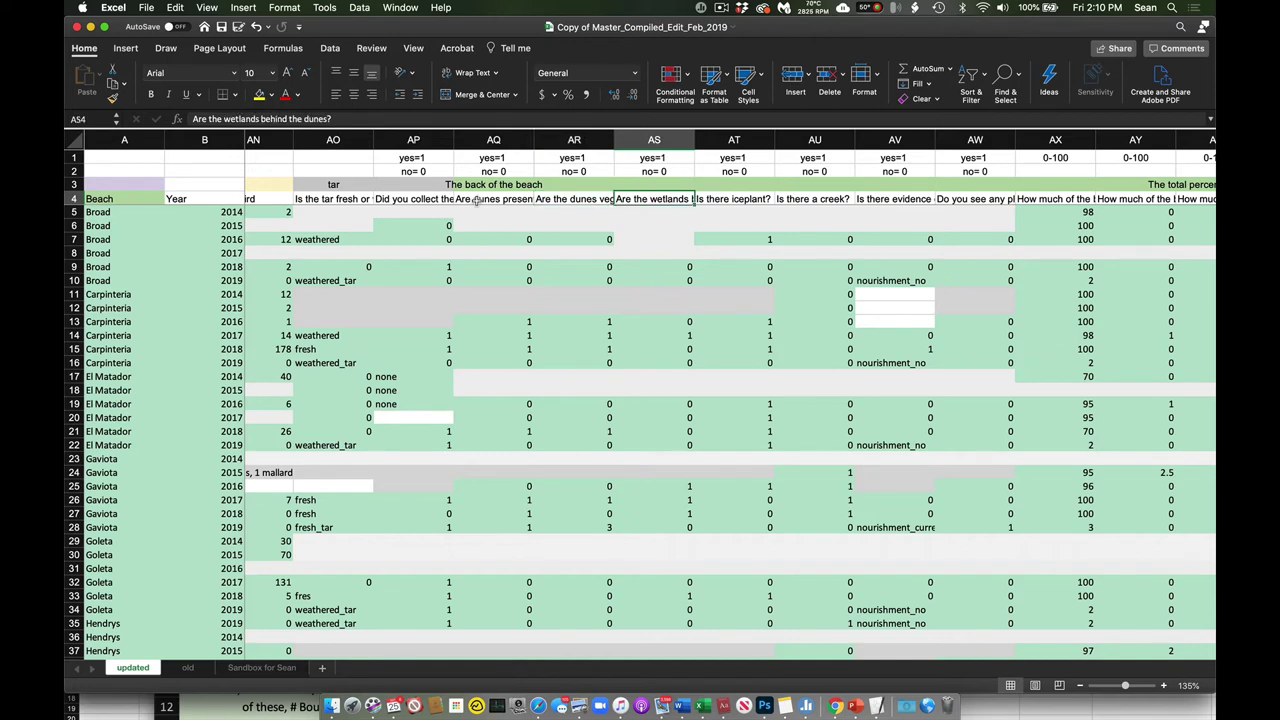
key("Right")
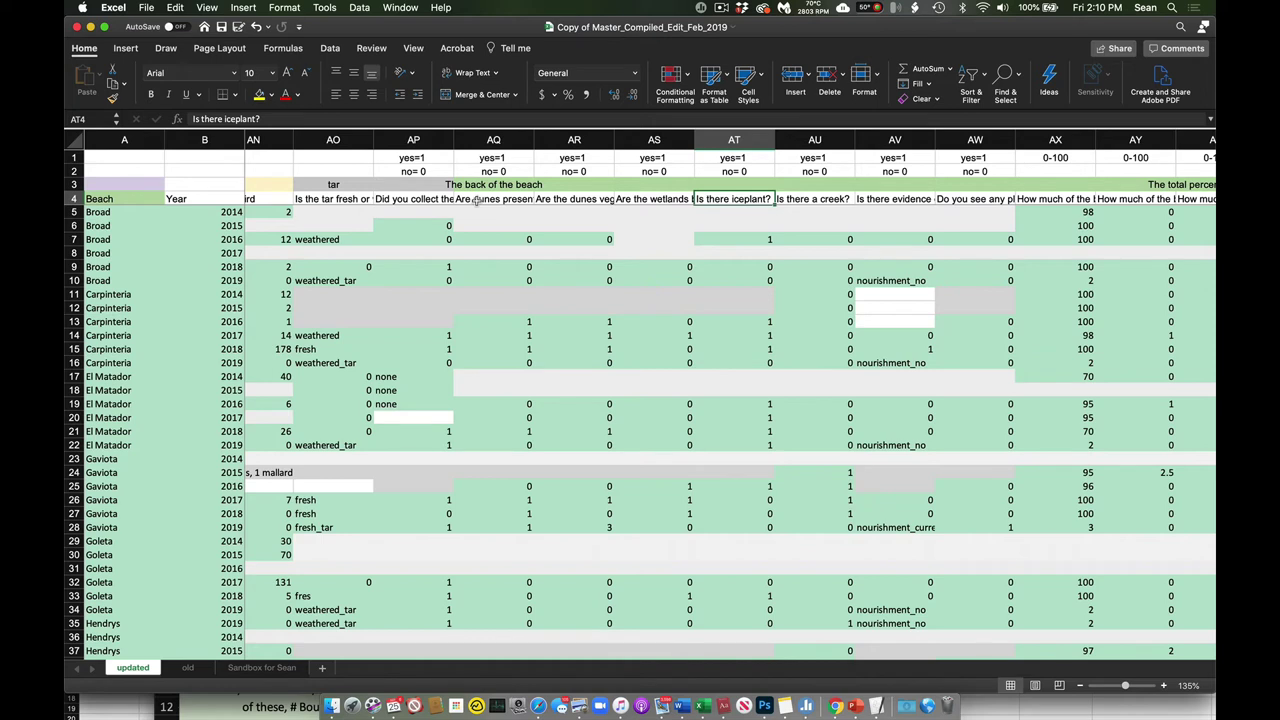
key("Right")
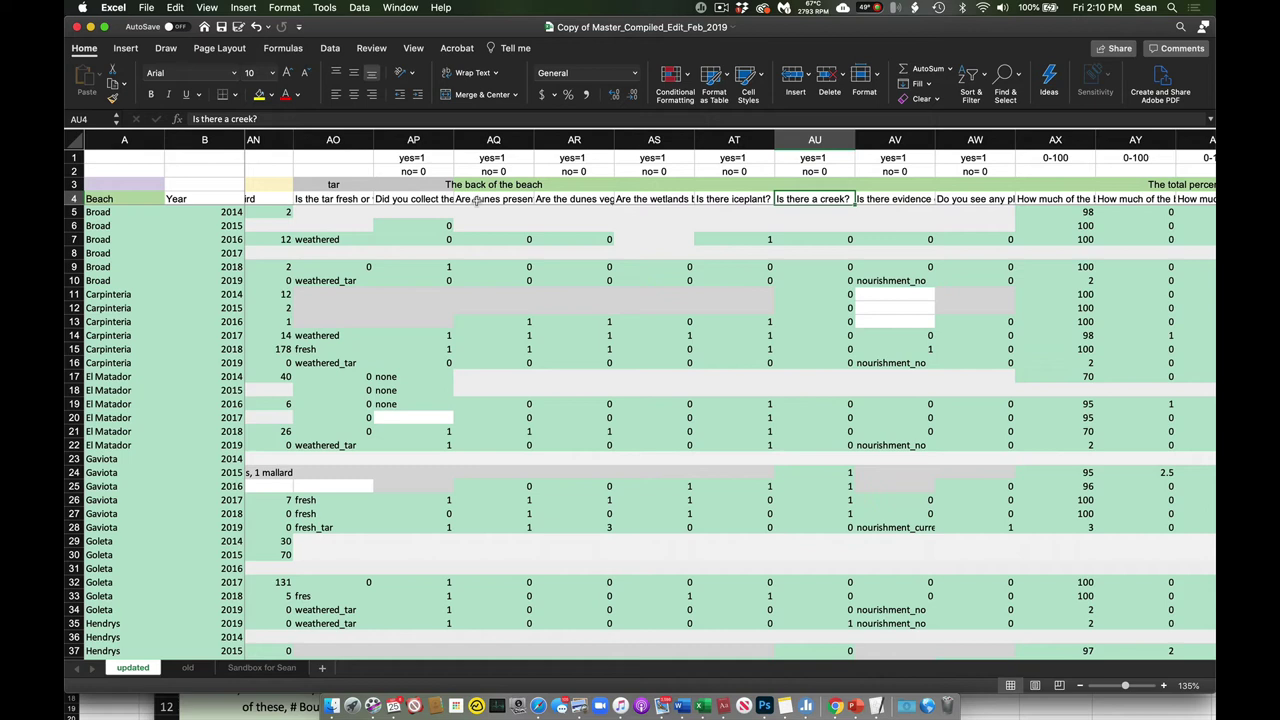
key("Right")
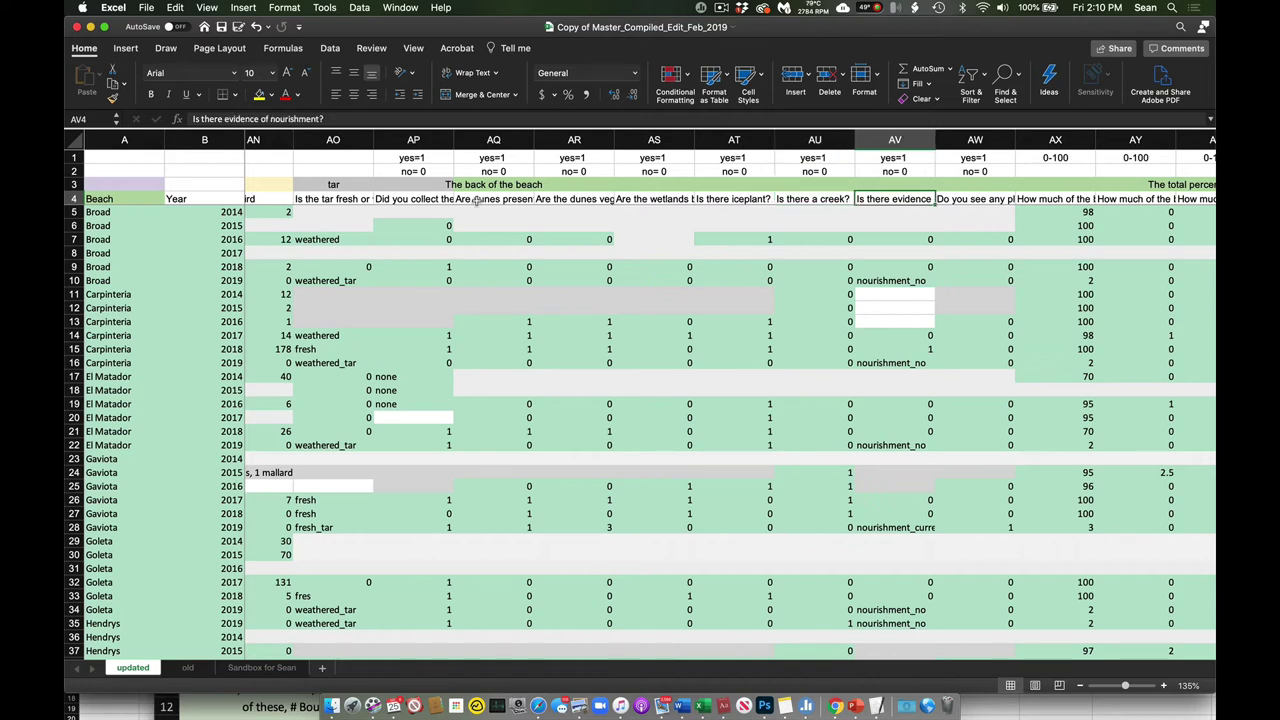
key("Right")
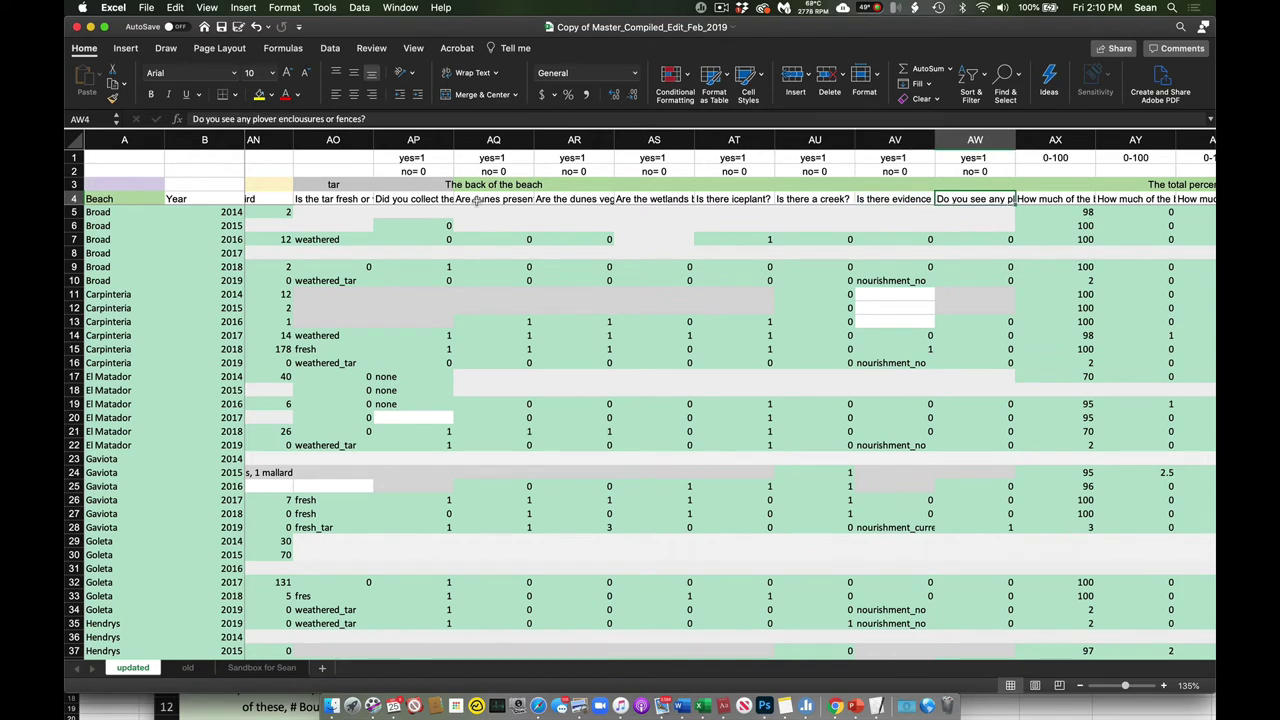
Step: Read the beach composition headings in columns AX to BA, covering sand, pebble, cobble and large rocks or boulders
key("Right")
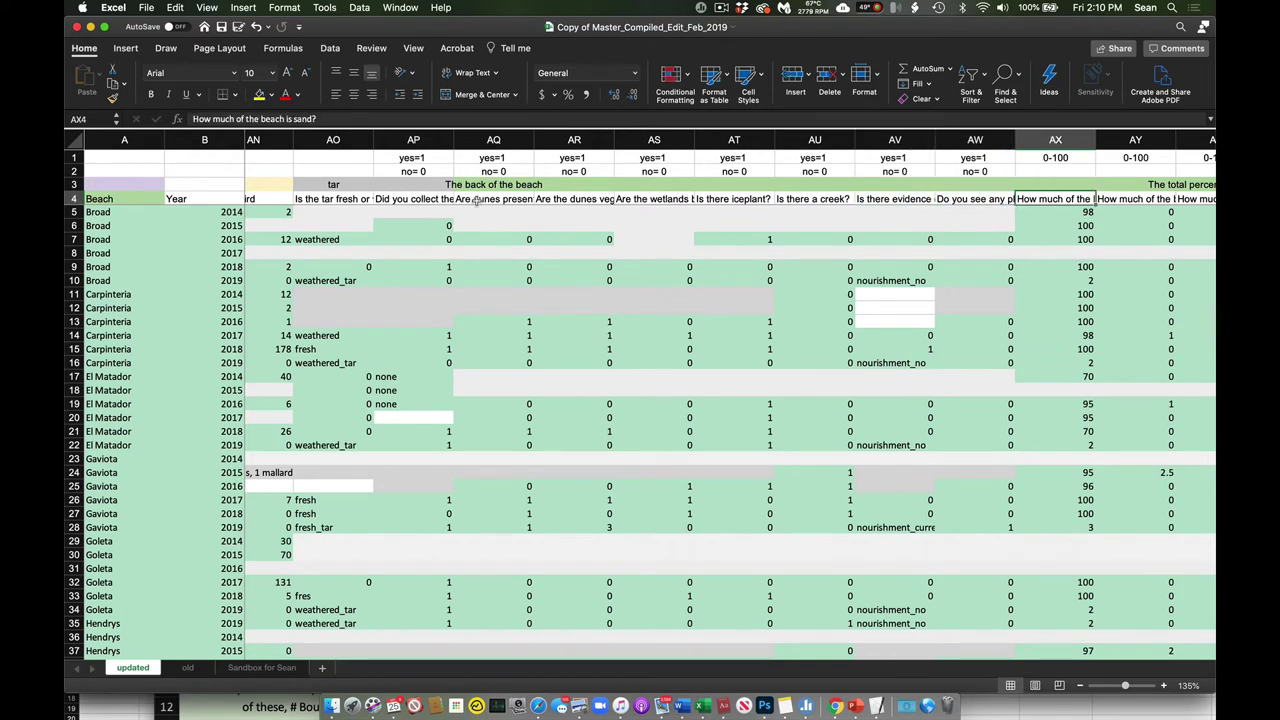
scroll(755, 287, "right", 3)
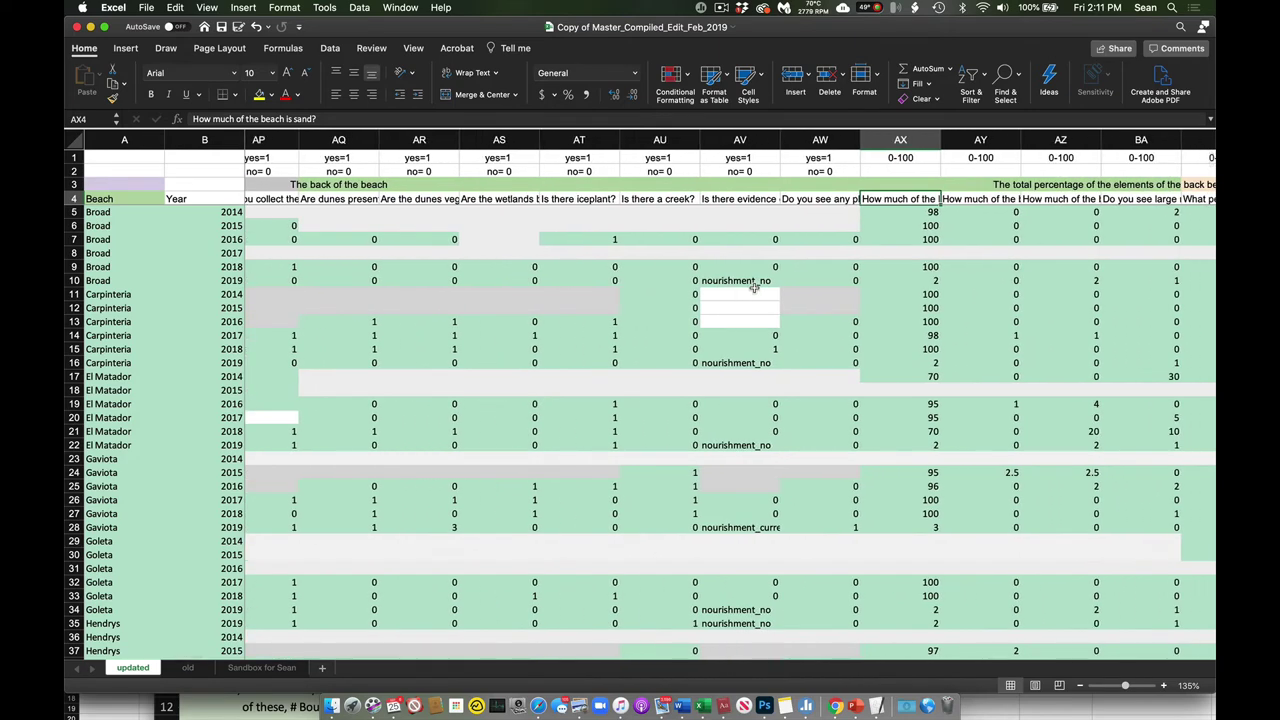
scroll(931, 351, "right", 5)
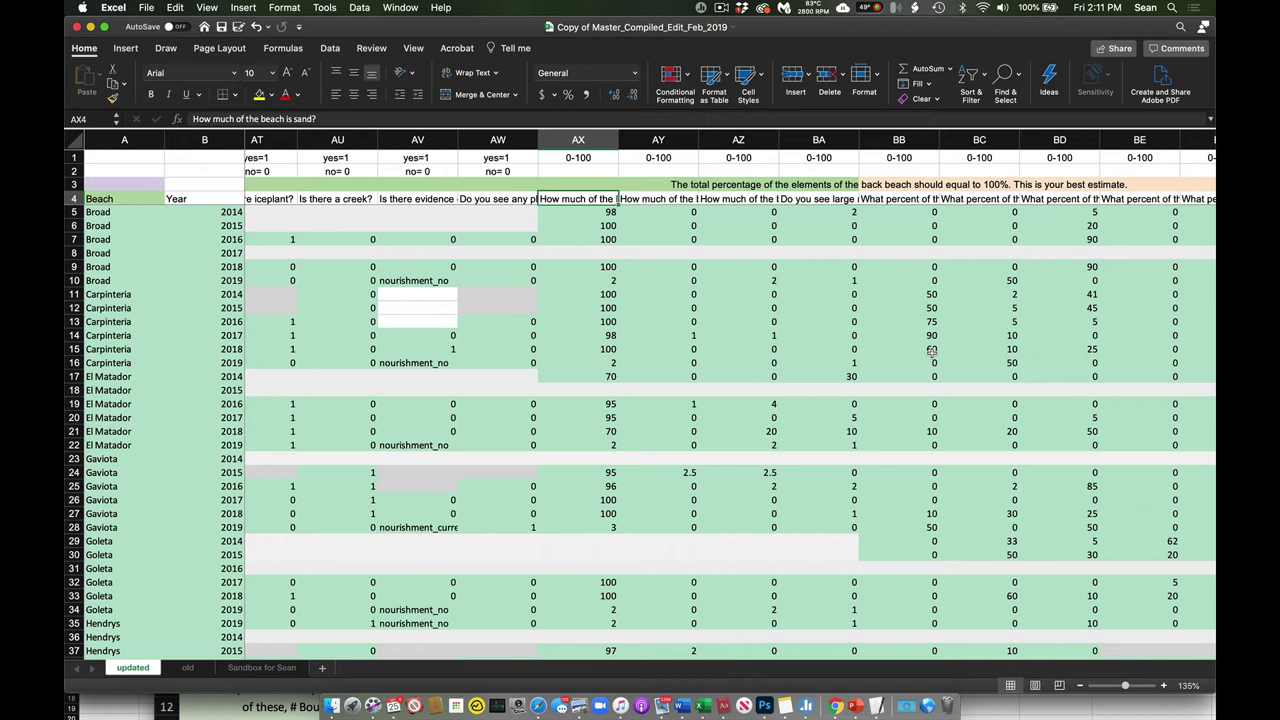
key("Right")
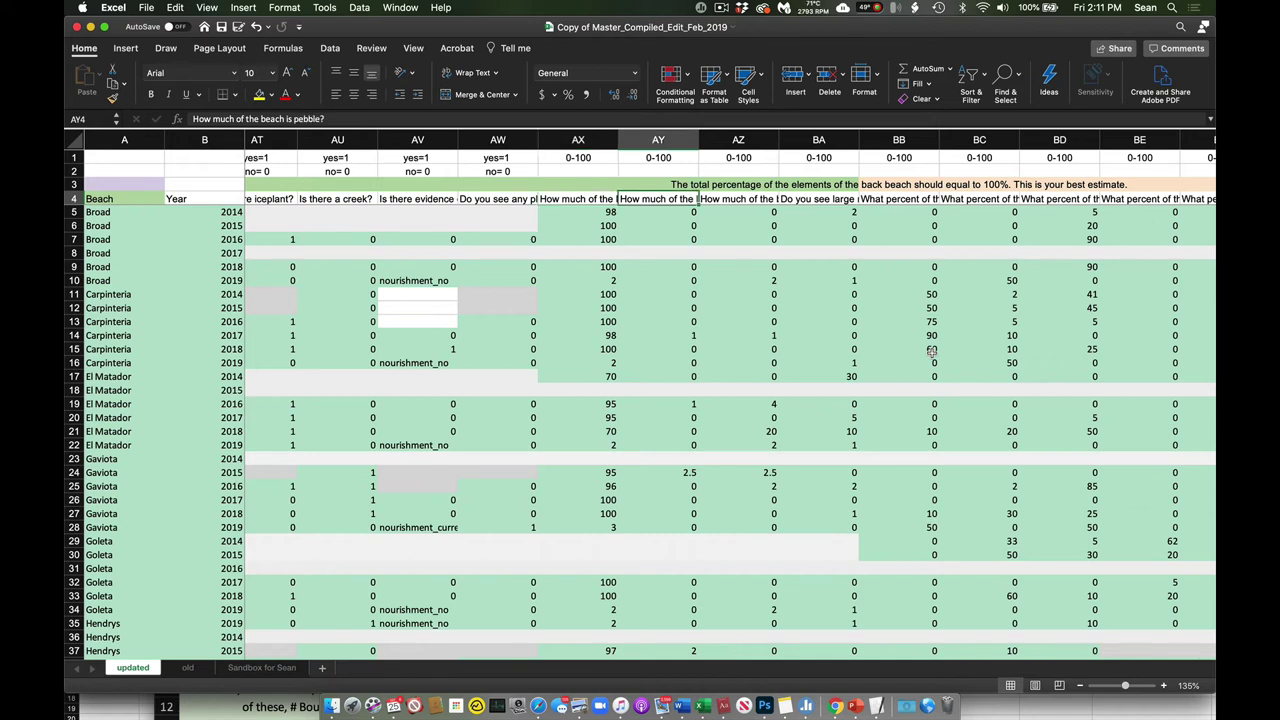
key("Right")
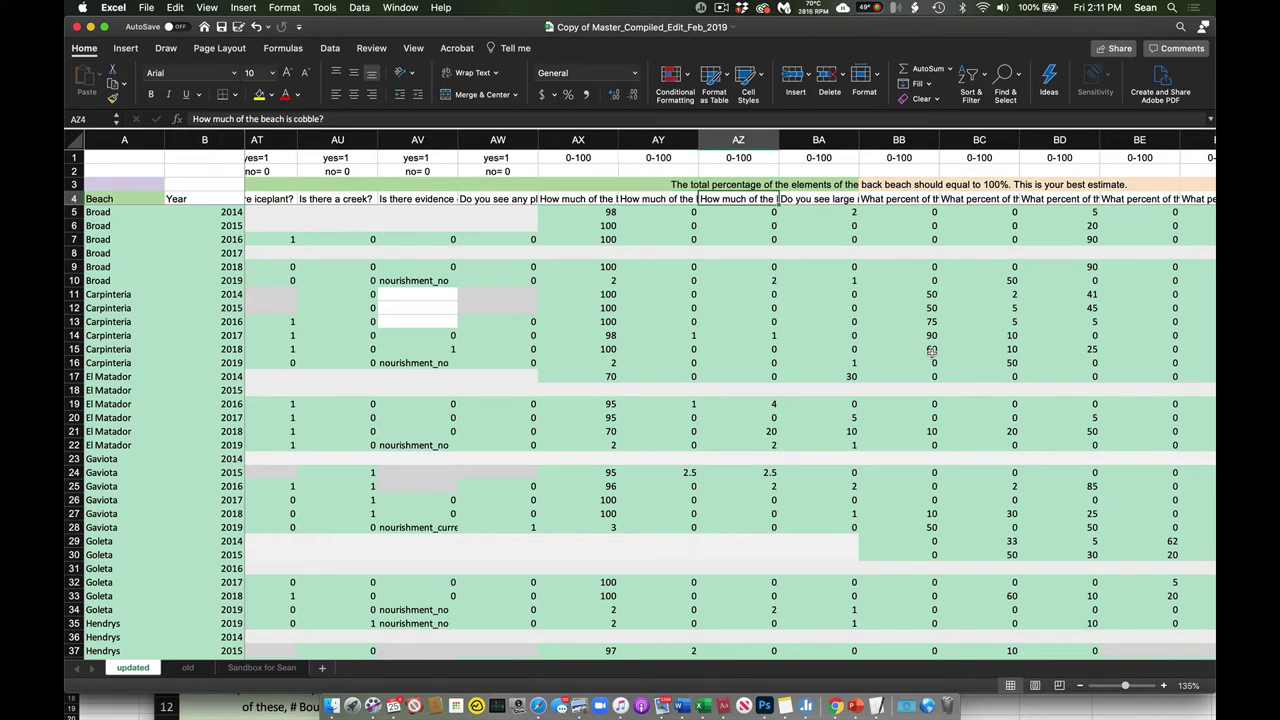
key("Left")
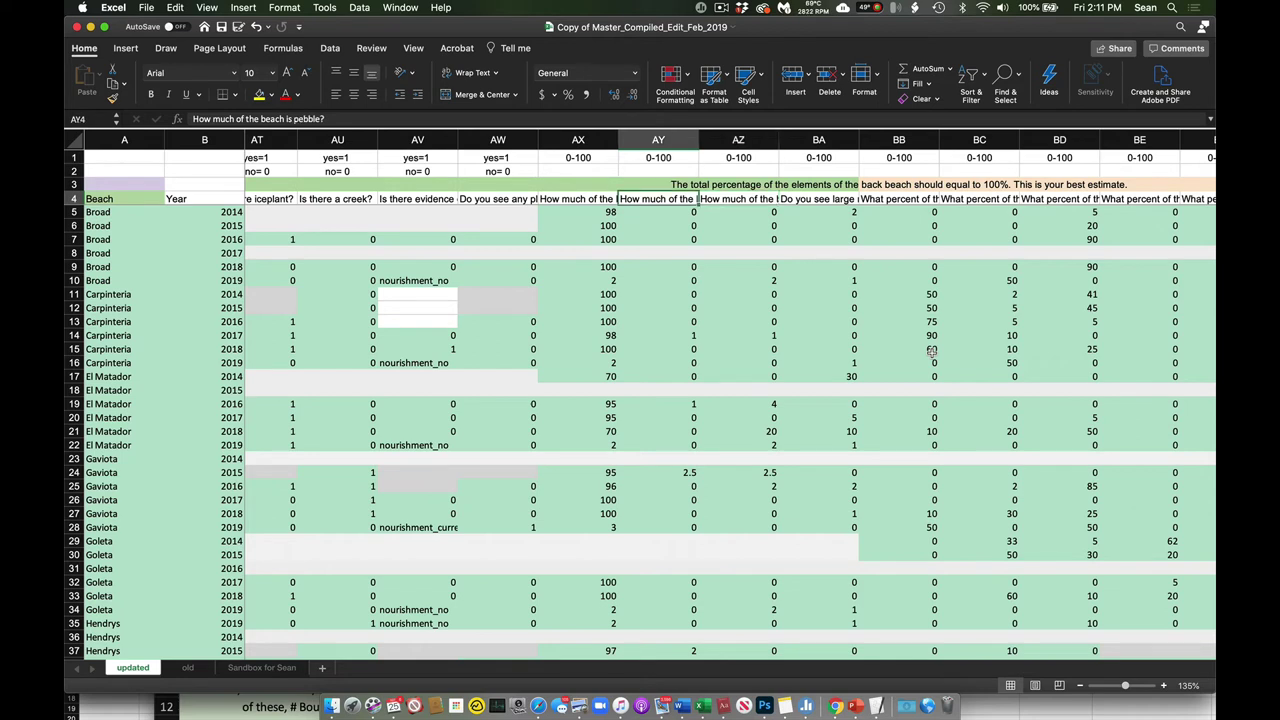
key("Right")
key("Right")
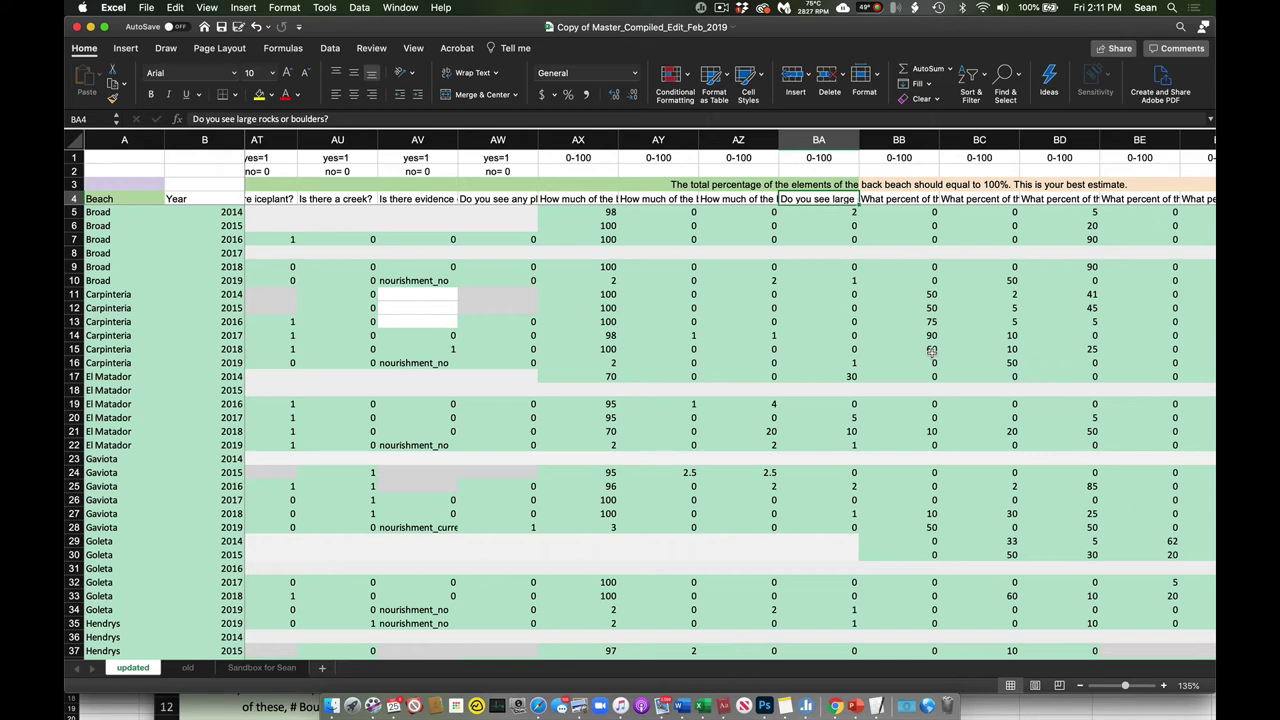
Step: Read the back-beach percentage headings in columns BB to BG, from dune and paved areas to riprap and seawall/revetment
key("Right")
scroll(1032, 381, "right", 4)
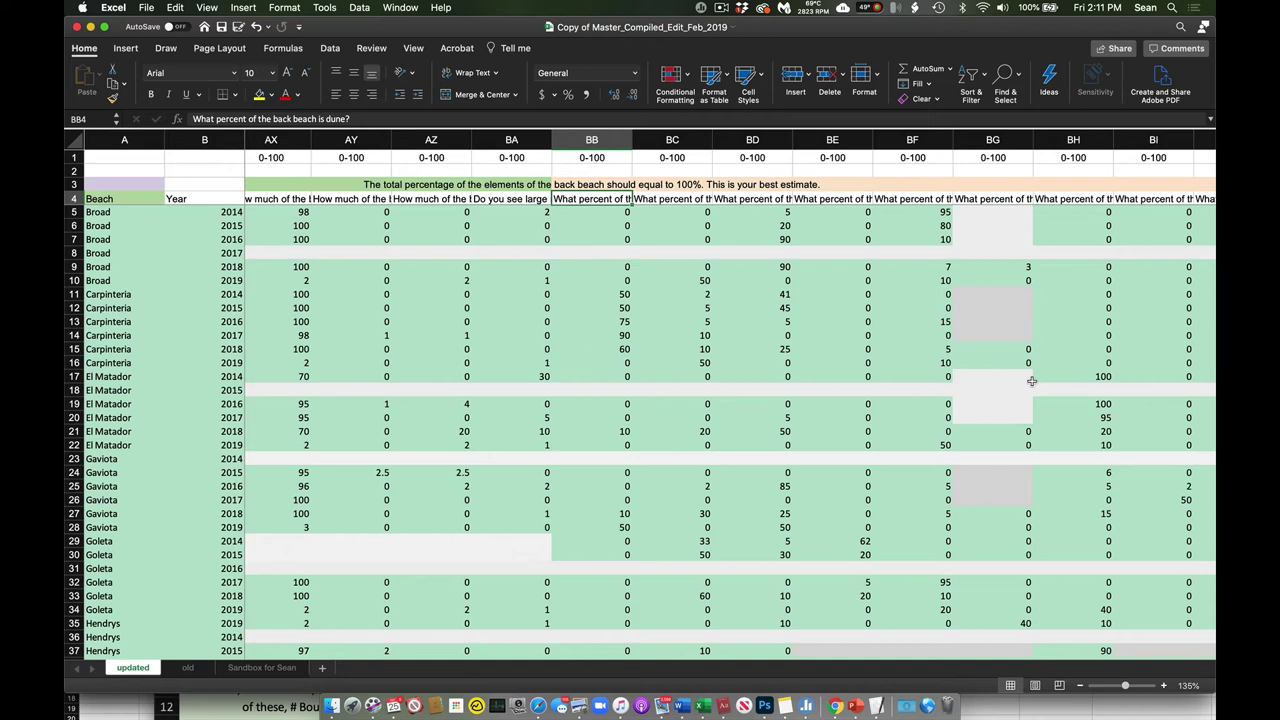
key("Right")
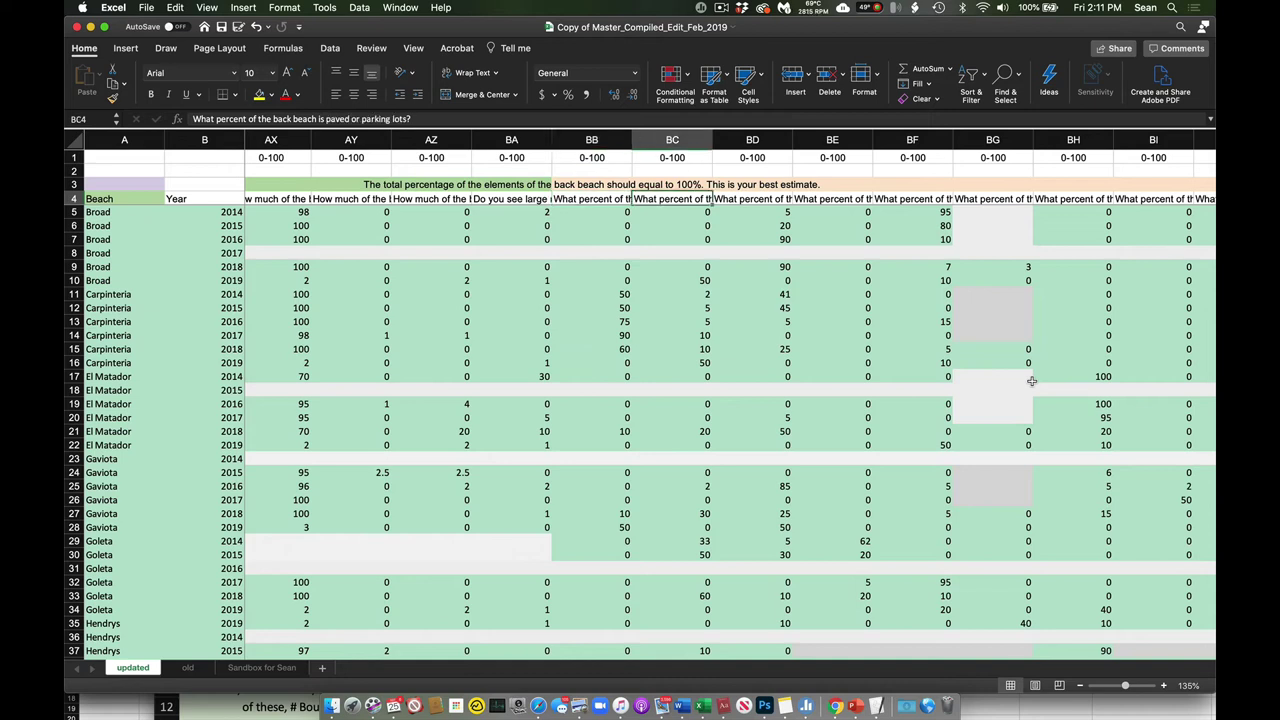
key("Right")
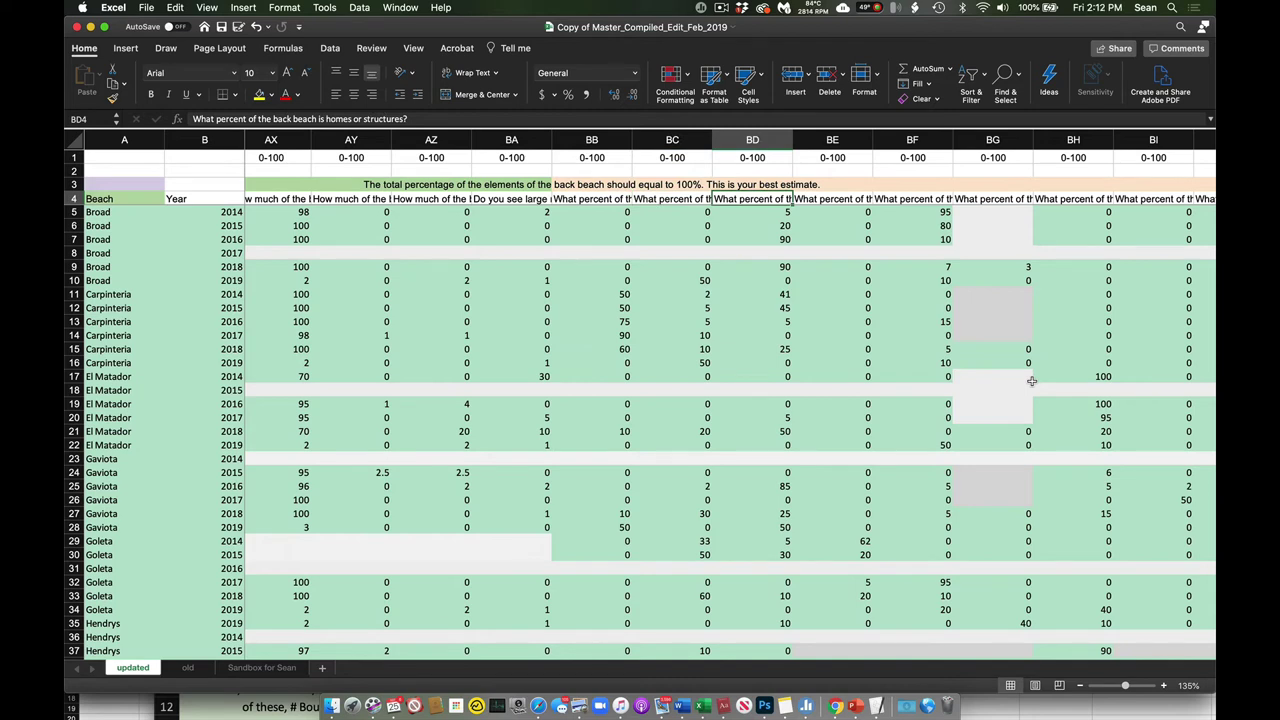
key("Right")
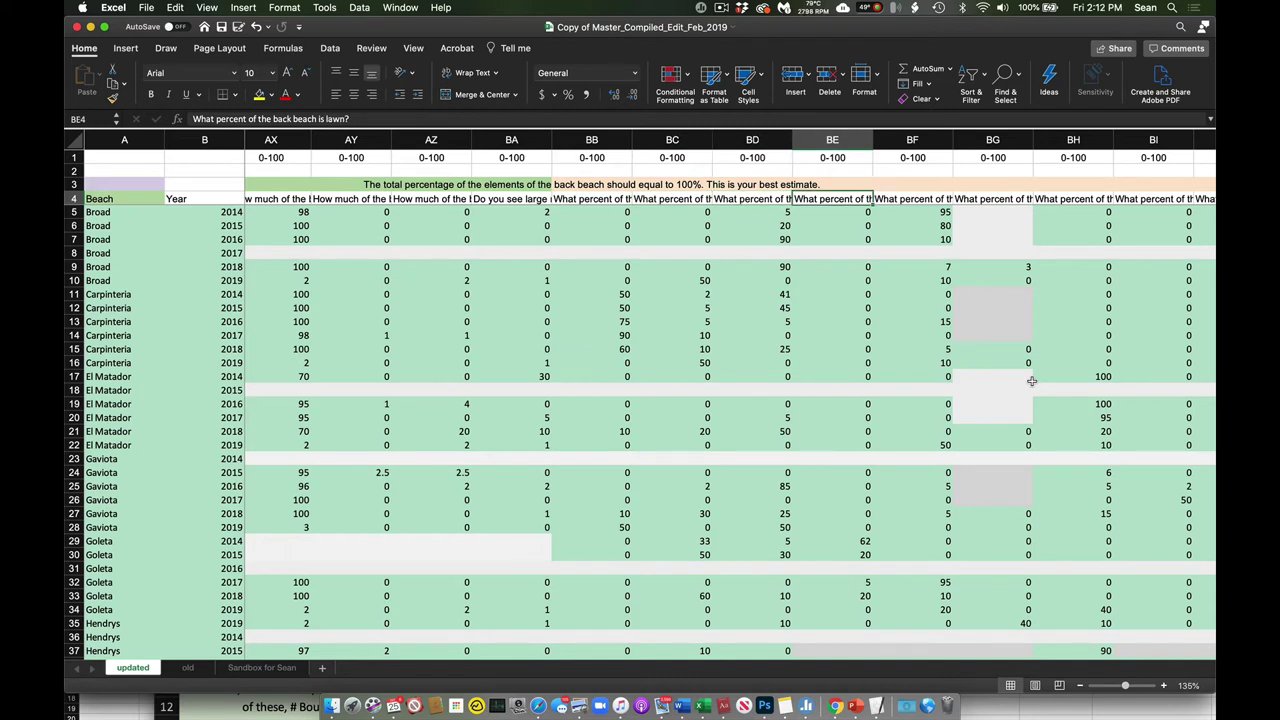
key("Right")
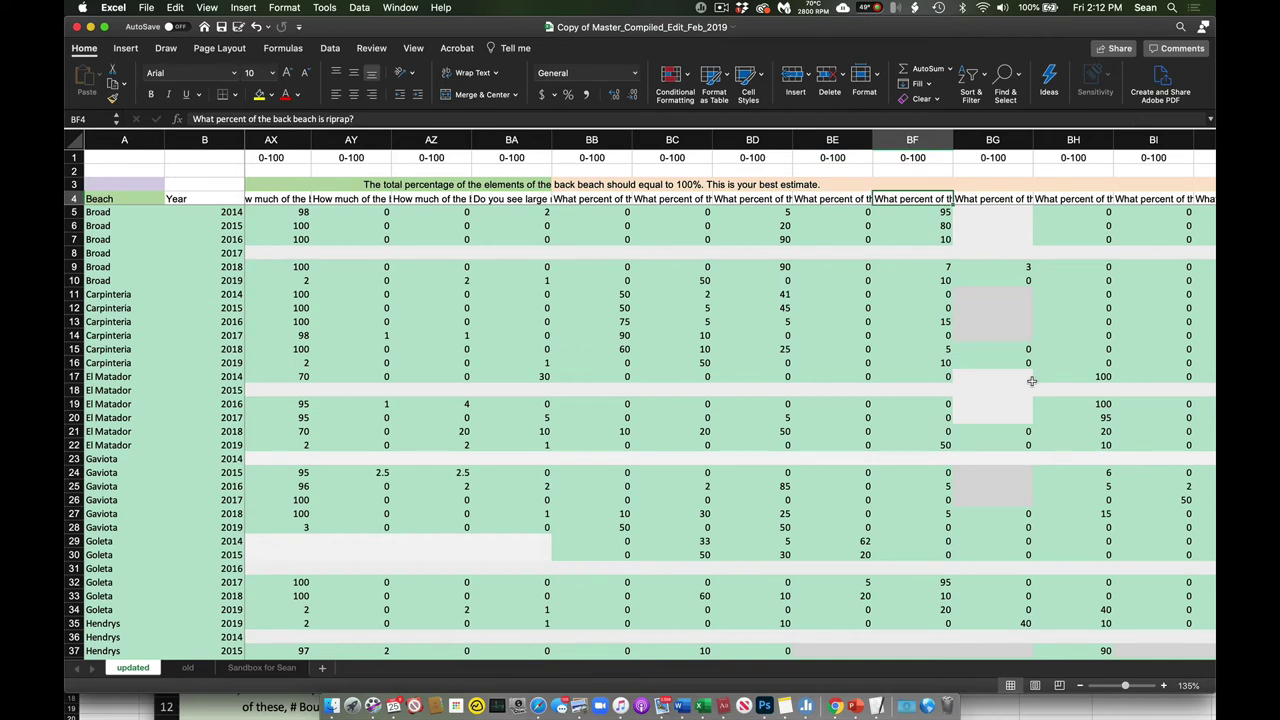
key("Right")
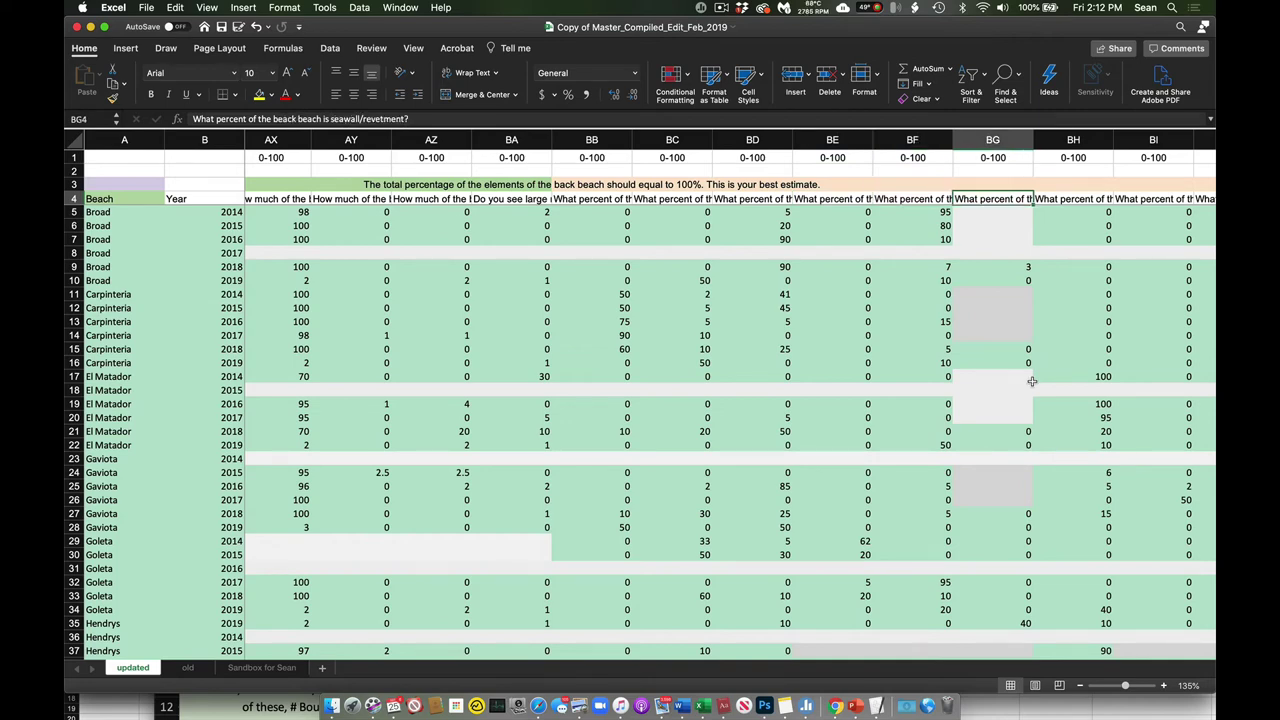
Step: Read the remaining back-beach percentage headings in columns BH to BK, from cliffs and lagoon to gentle vegetated slope
key("Right")
scroll(1078, 438, "right", 5)
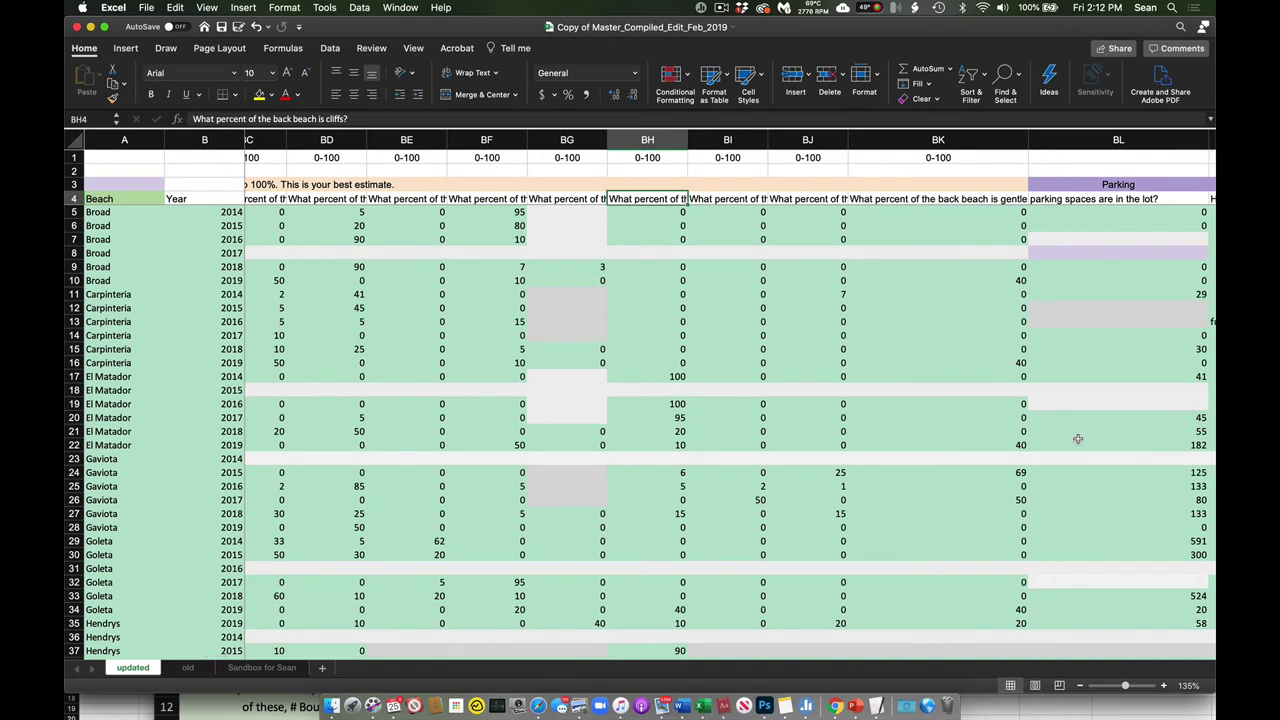
key("Right")
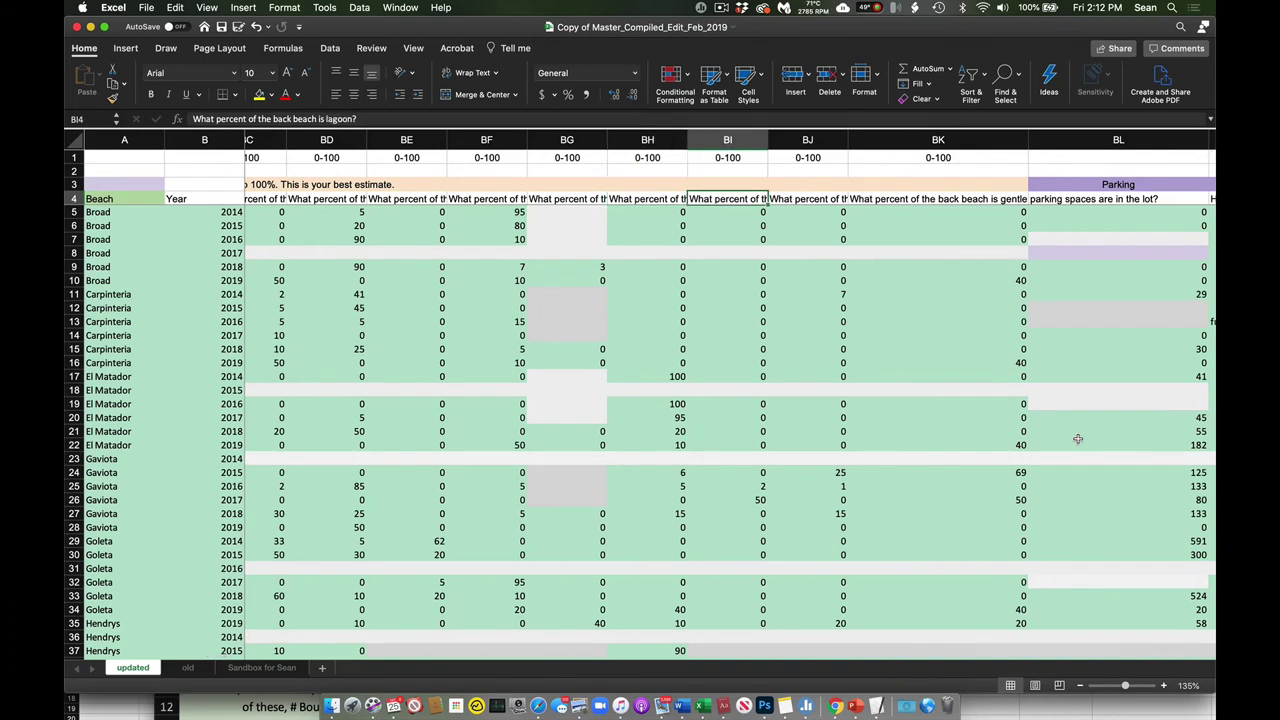
key("Right")
key("Right")
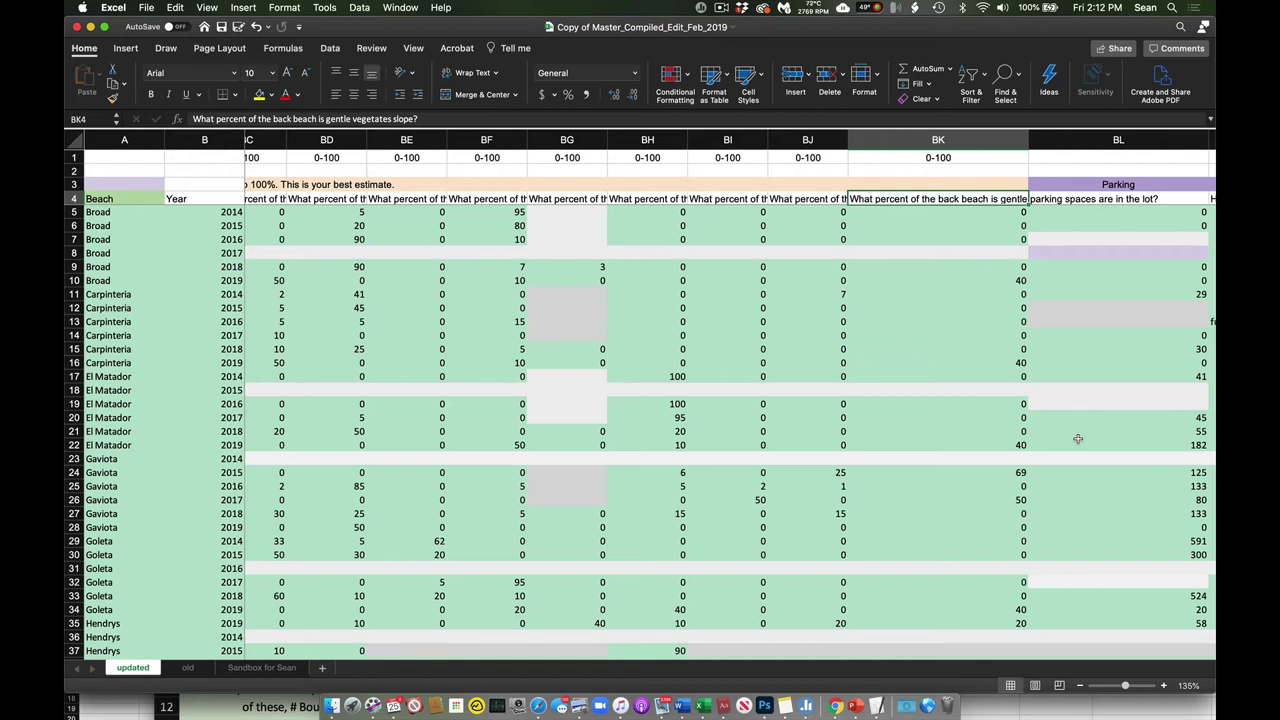
Step: Read the parking-spaces heading in column BL and compare its El Matador values for 2019, 2018, 2017 and 2014
key("Right")
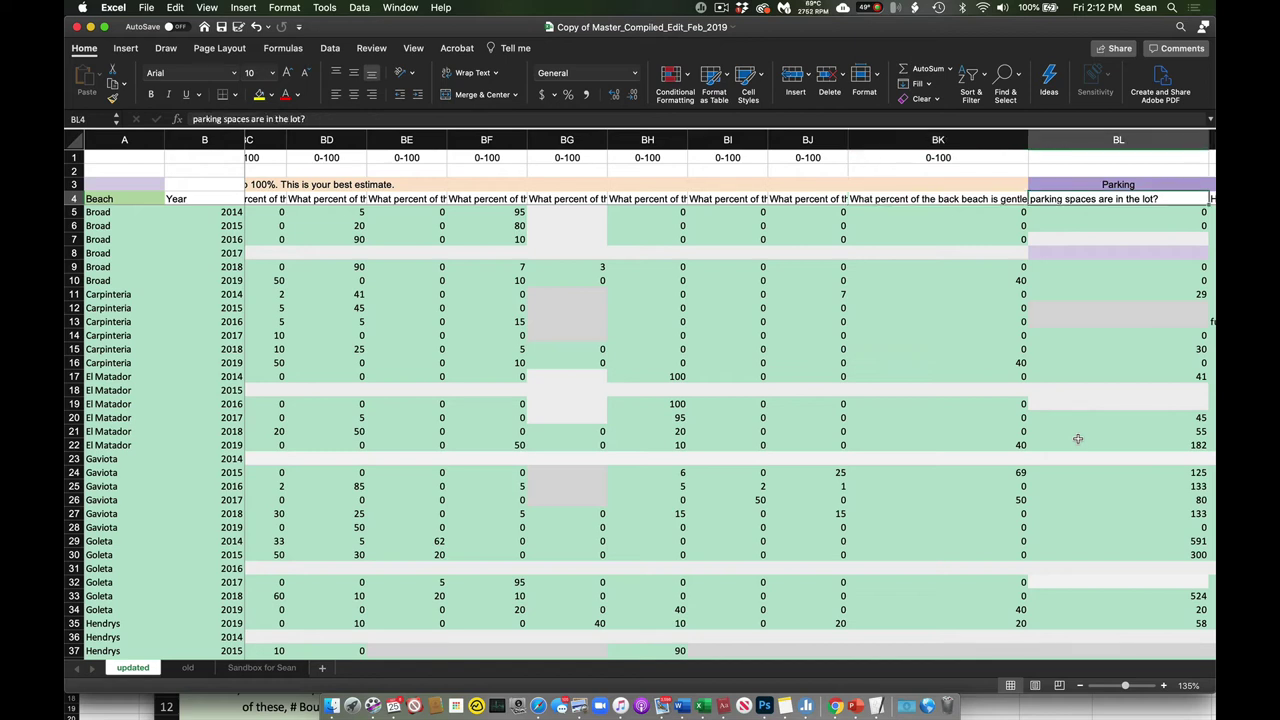
scroll(1150, 494, "right", 5)
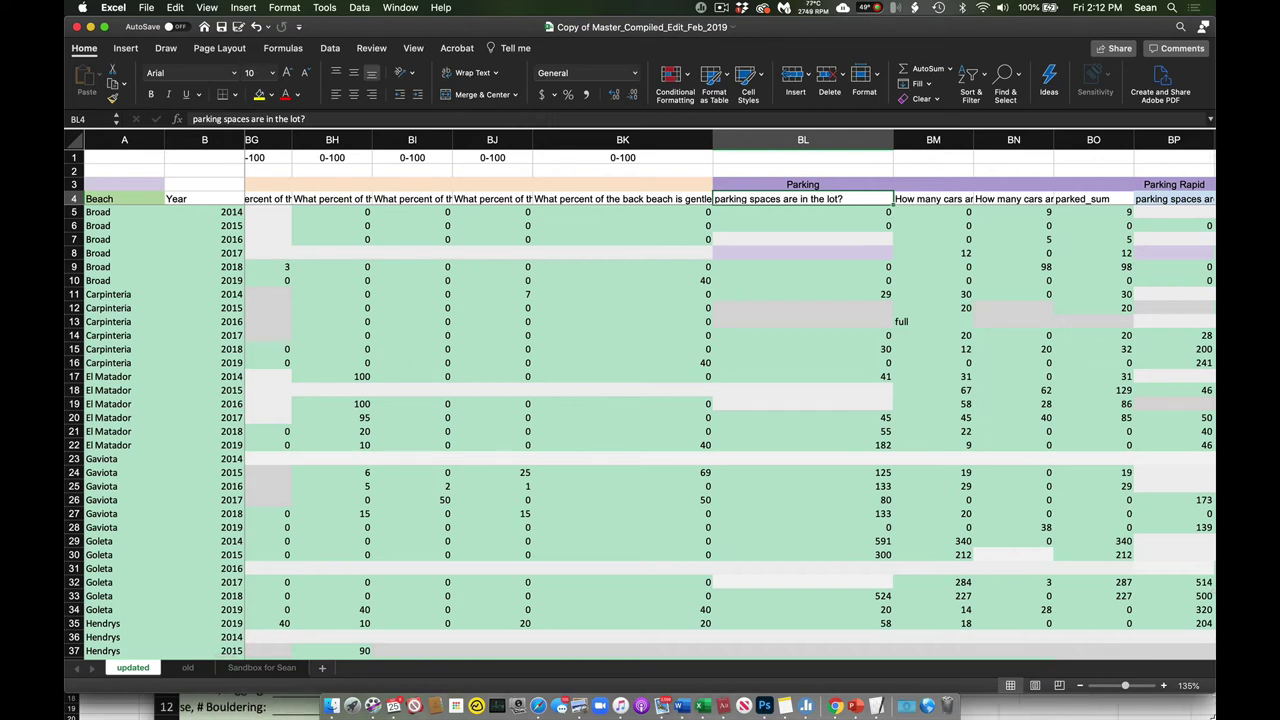
scroll(827, 472, "right", 5)
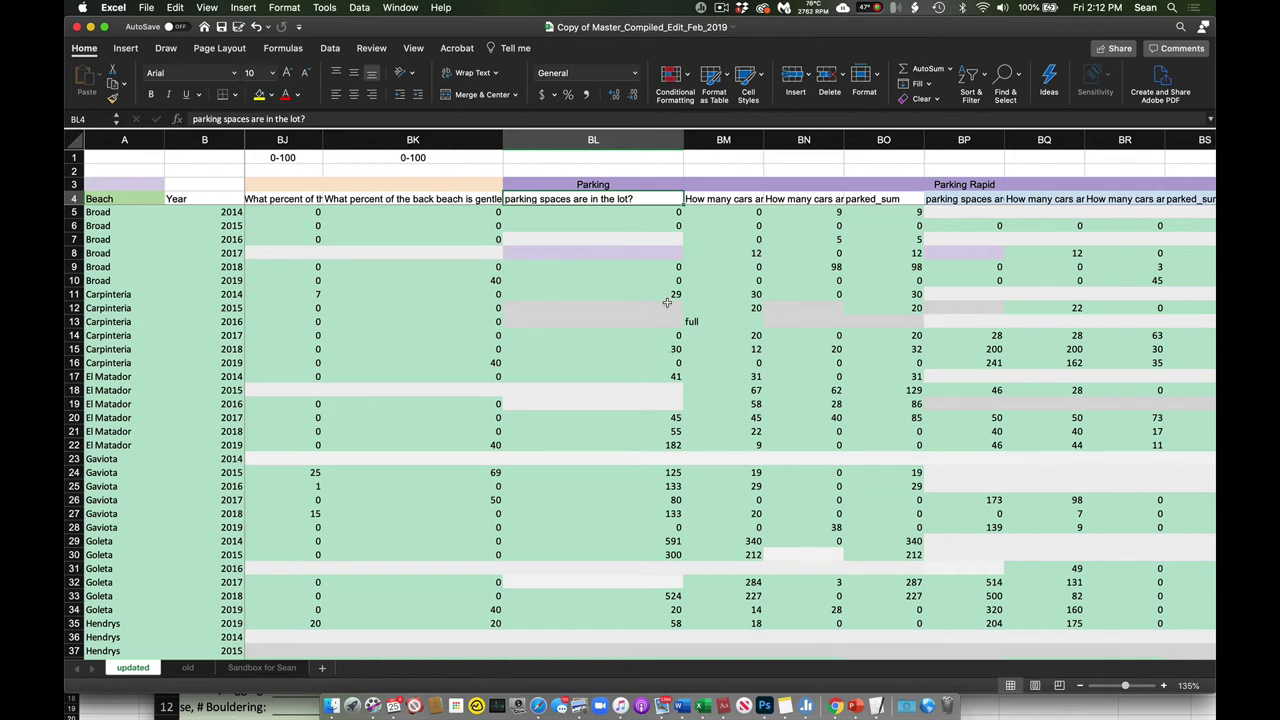
left_click(670, 444)
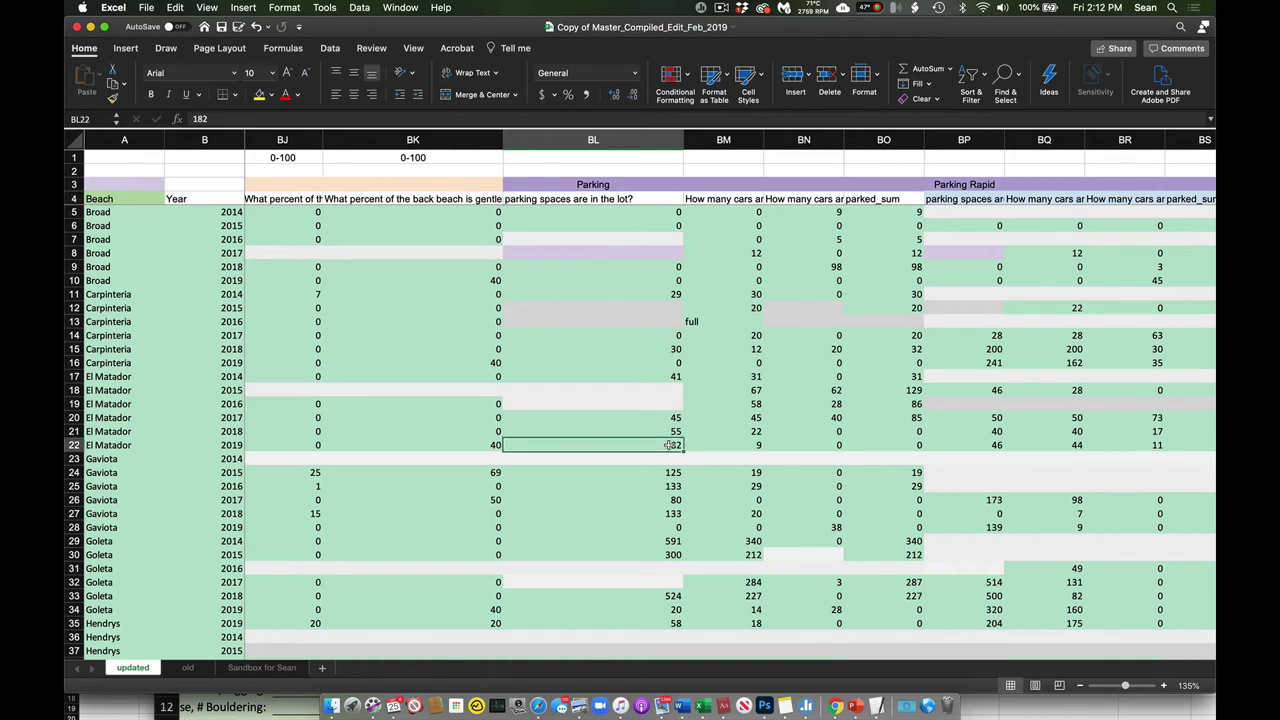
left_click(672, 432)
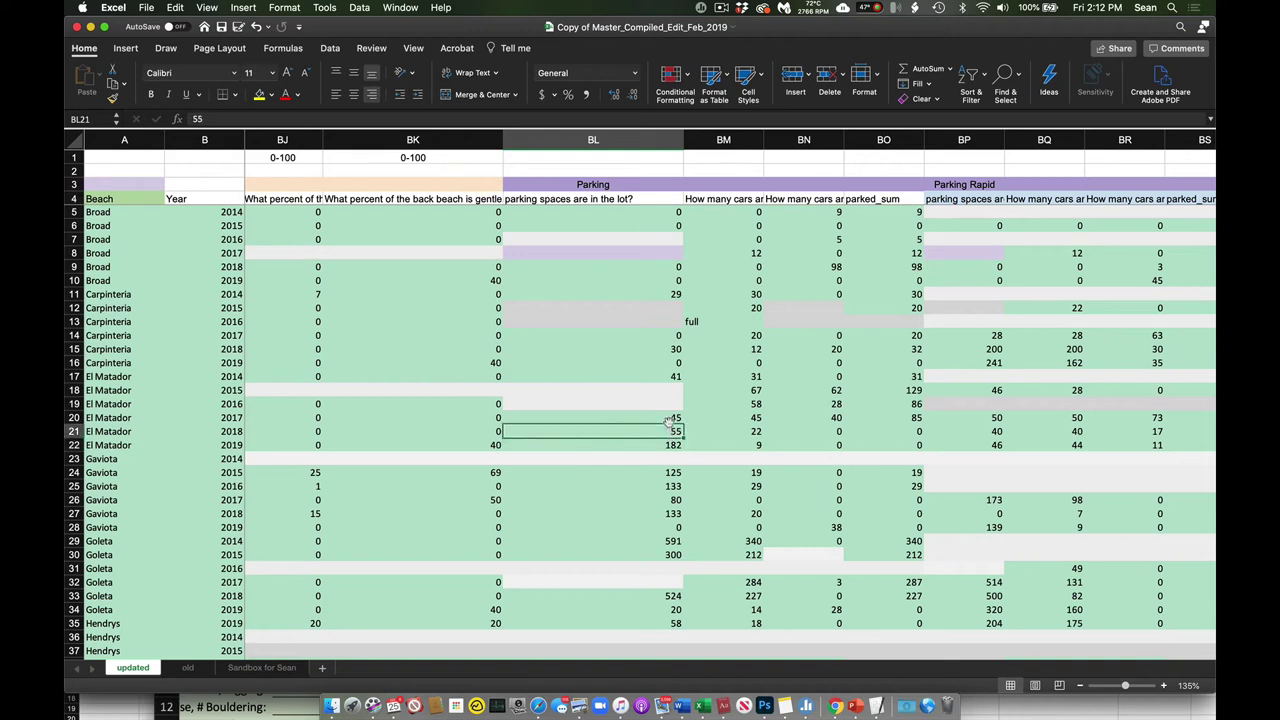
left_click(666, 419)
left_click(666, 430)
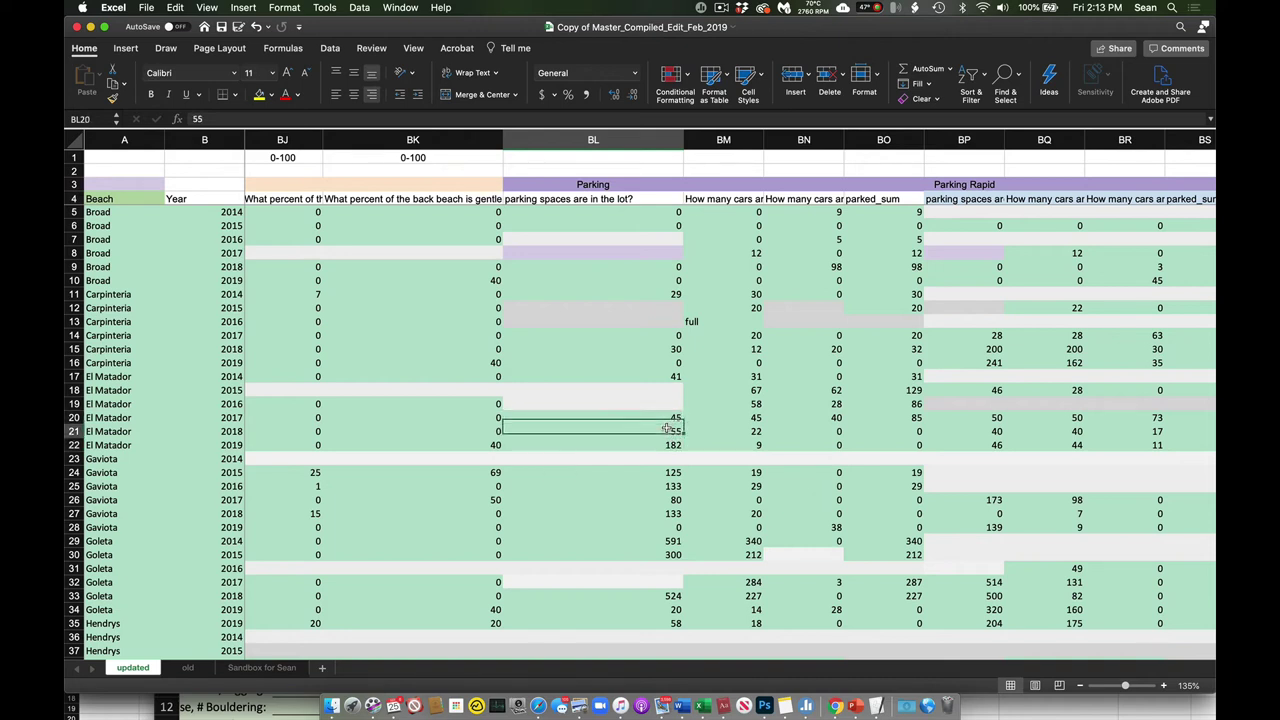
left_click(662, 418)
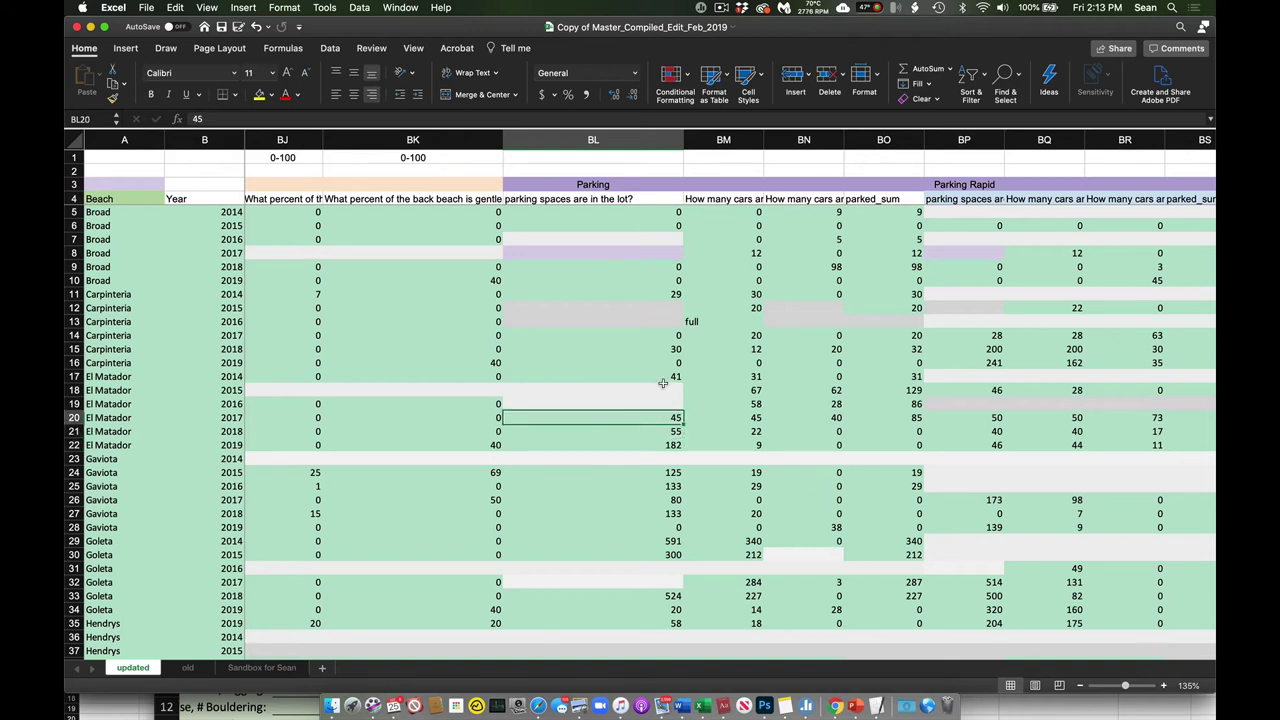
left_click(662, 377)
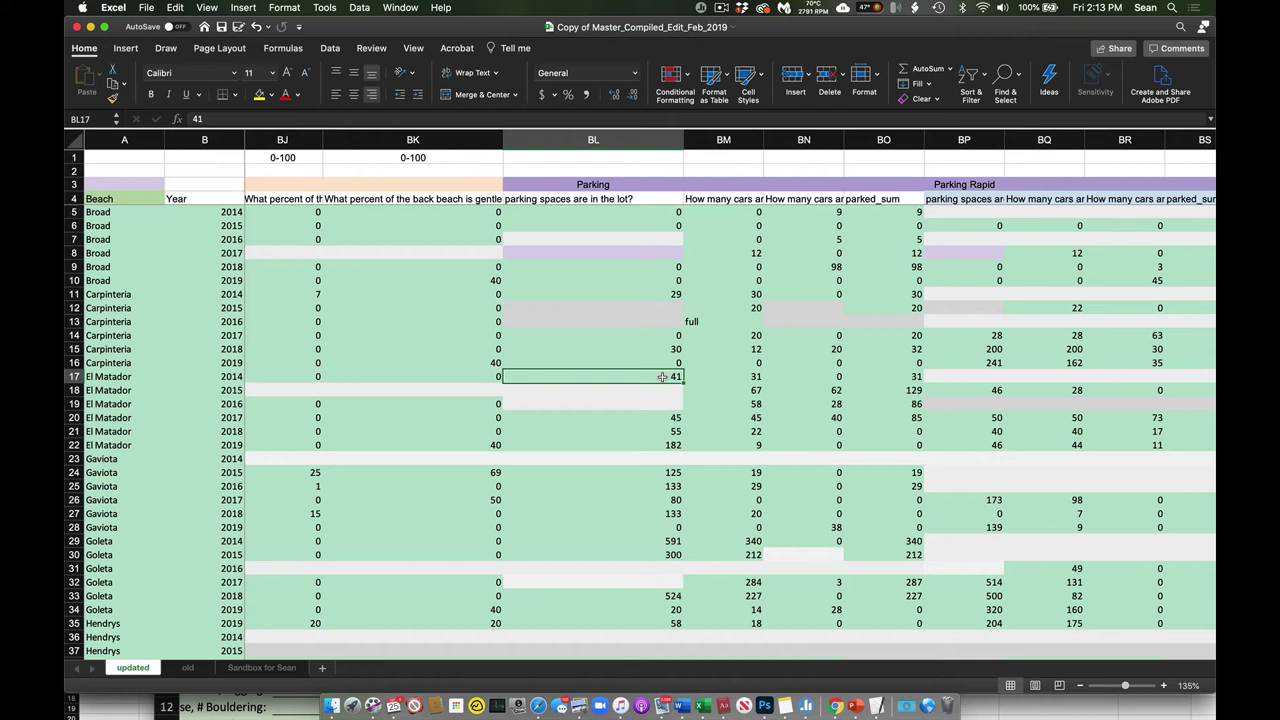
Step: Examine column BM's parked-car counts for El Matador 2014 and Broad 2015 to 2017, and read its heading
scroll(651, 316, "right", 4)
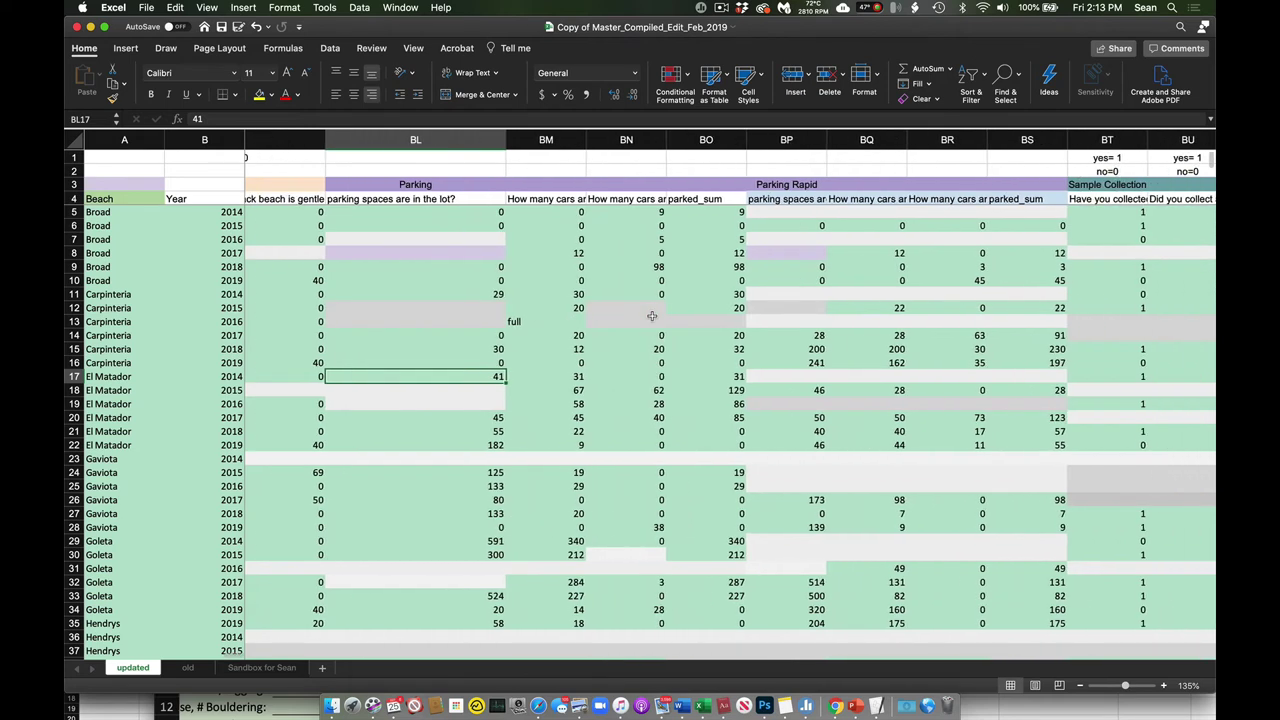
key("Right")
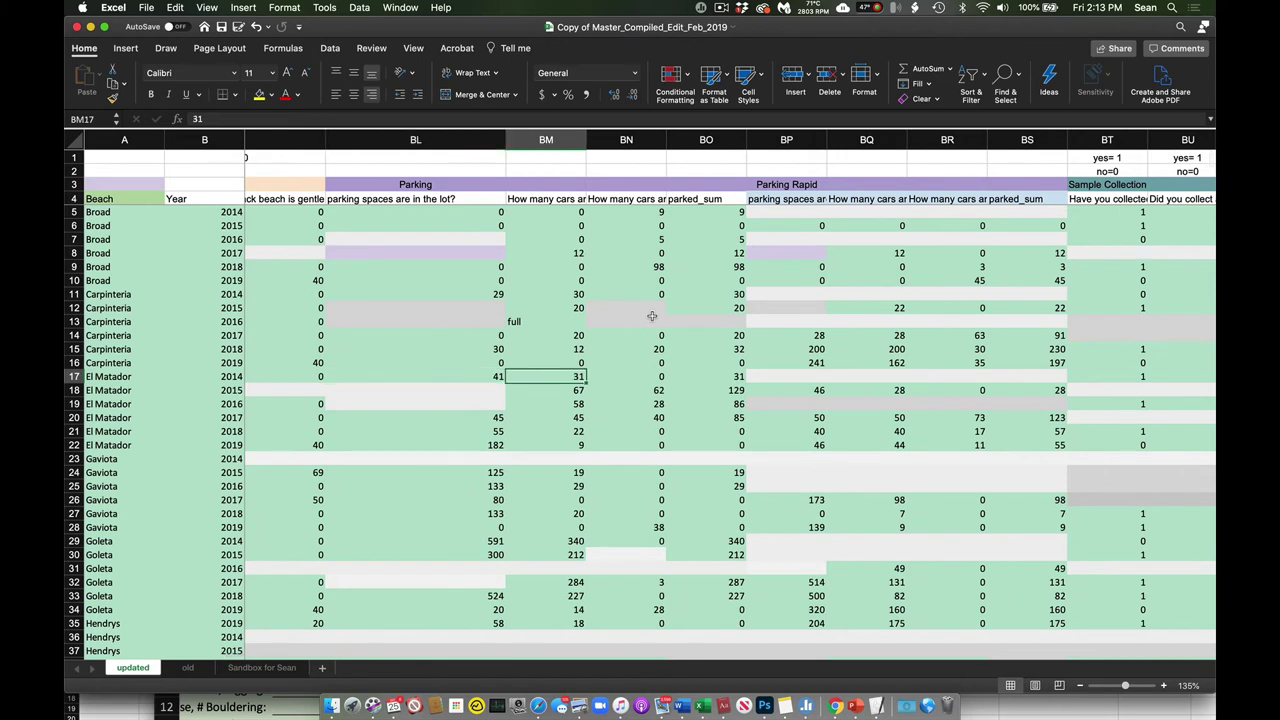
left_click(569, 226)
key("Down")
key("Down")
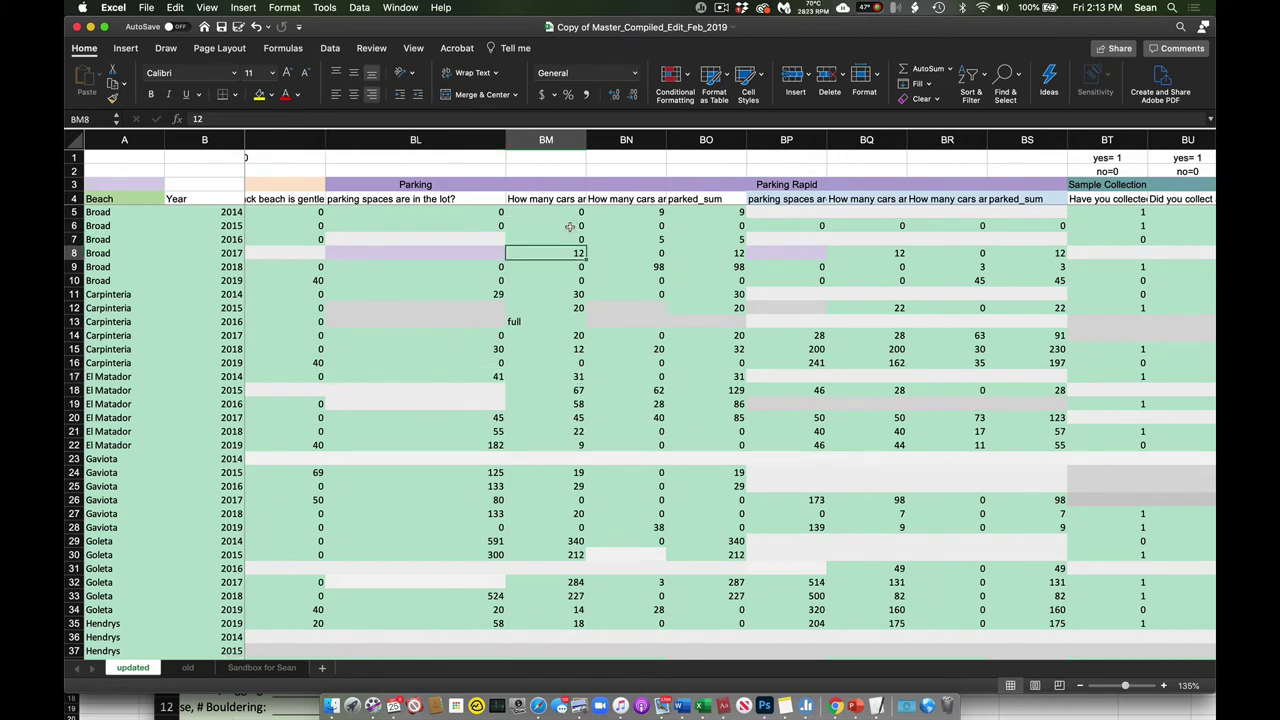
key("Up")
key("Up")
key("Up")
key("Up")
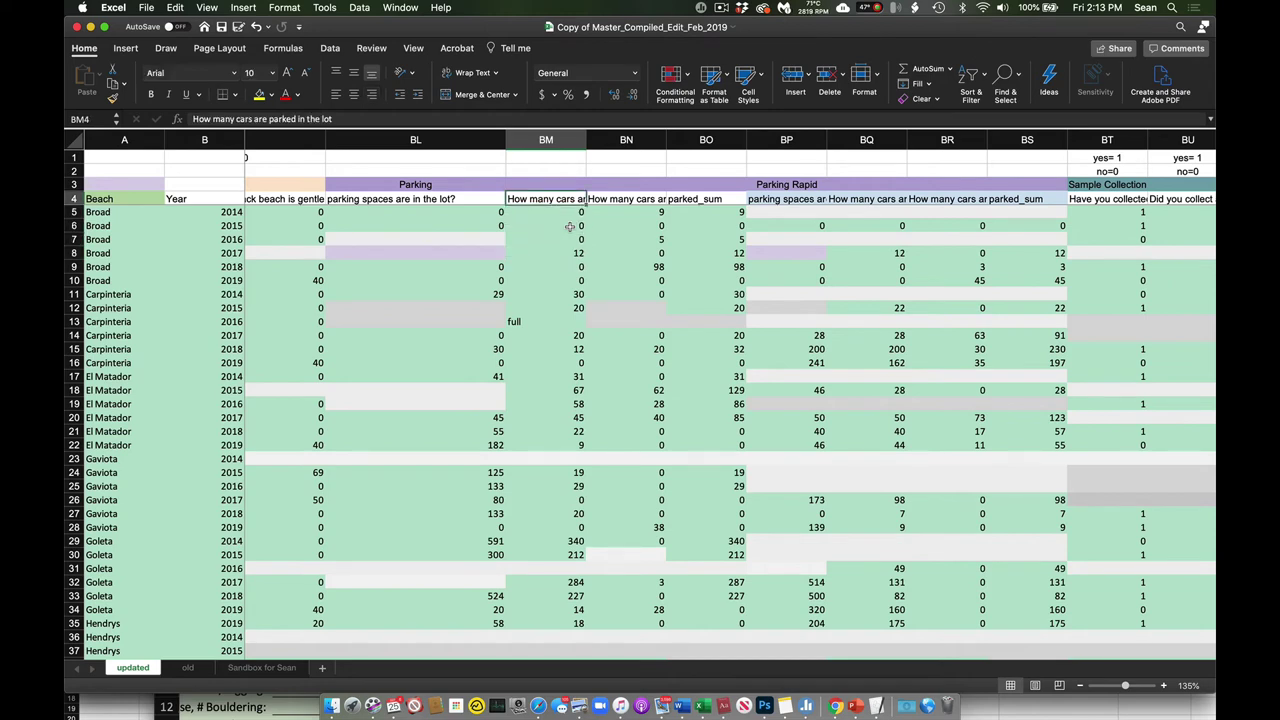
Step: Enlarge the sheet to 150% and read the heading in column BN on cars parked on the road
left_click(1165, 685)
left_click(1165, 685)
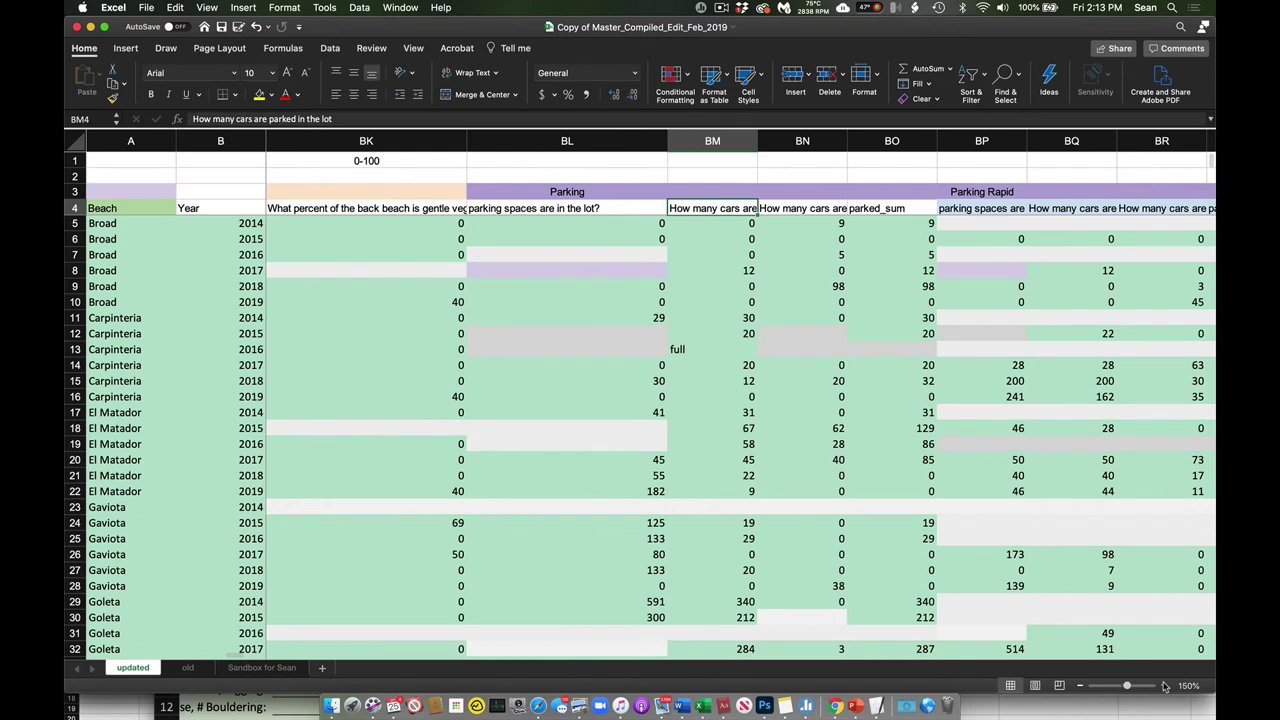
key("Right")
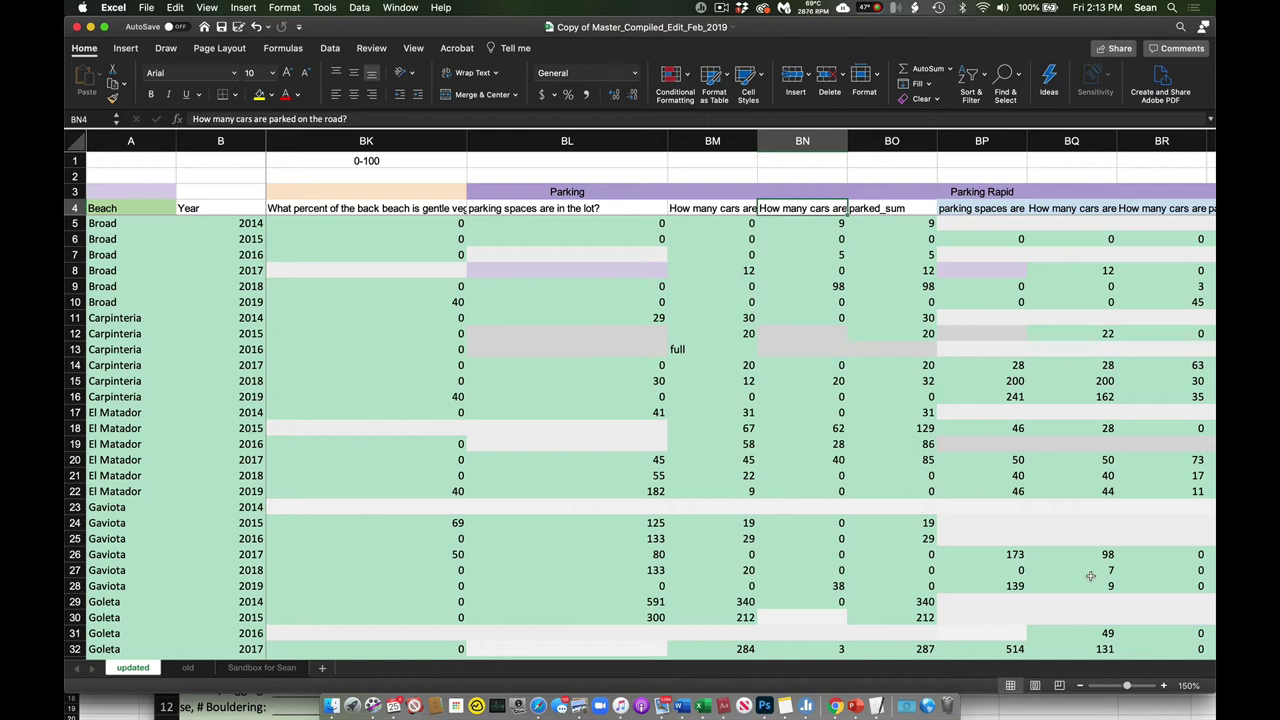
Step: Go through the Parking Rapid headings in columns BP to BS, from parking spaces in the lot to parked_sum
scroll(809, 393, "right", 2)
scroll(809, 393, "right", 5)
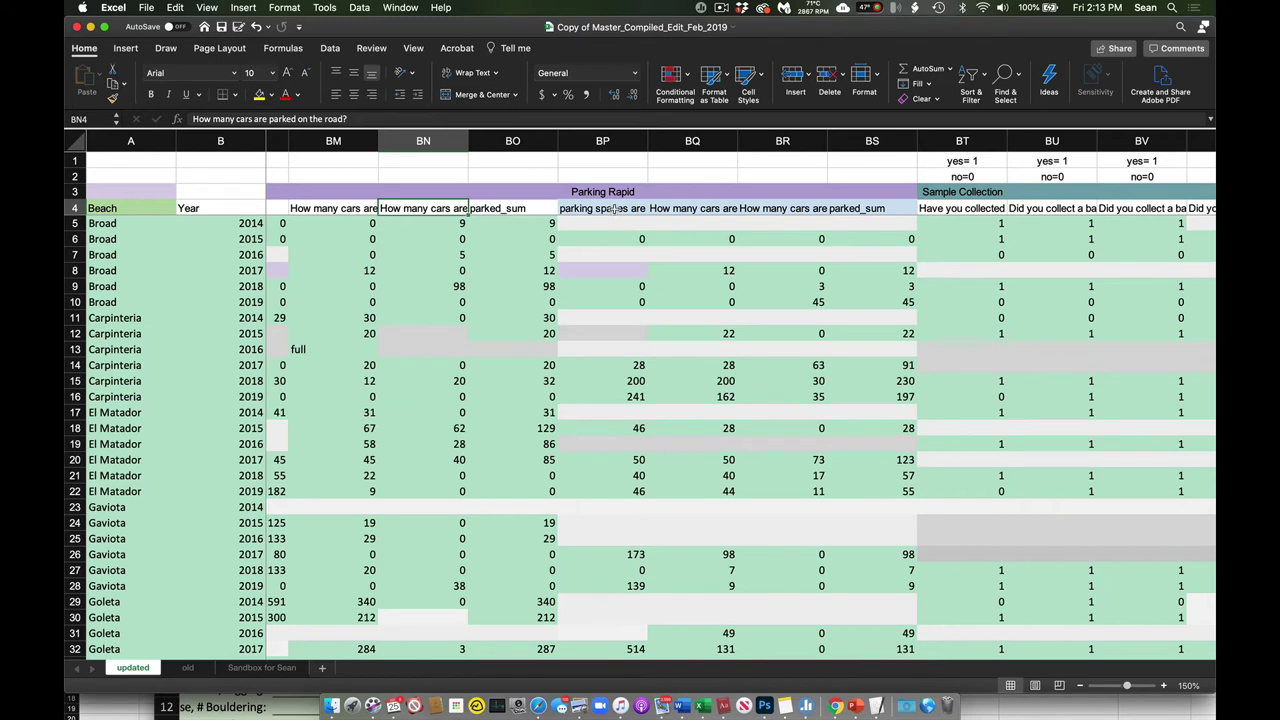
left_click(615, 209)
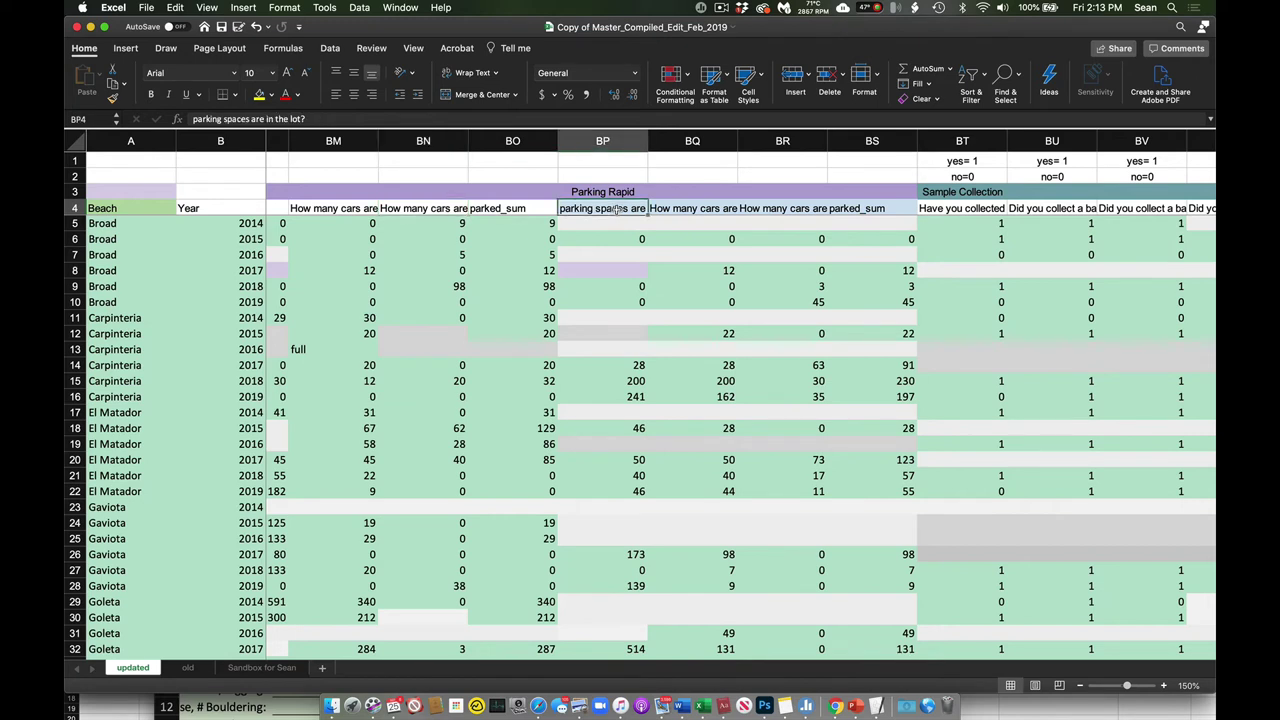
key("Right")
key("Right")
key("Right")
Step: Read the Sample Collection headings in columns BT to BY, from the sand crab collection to the Monster Hands selection
key("Right")
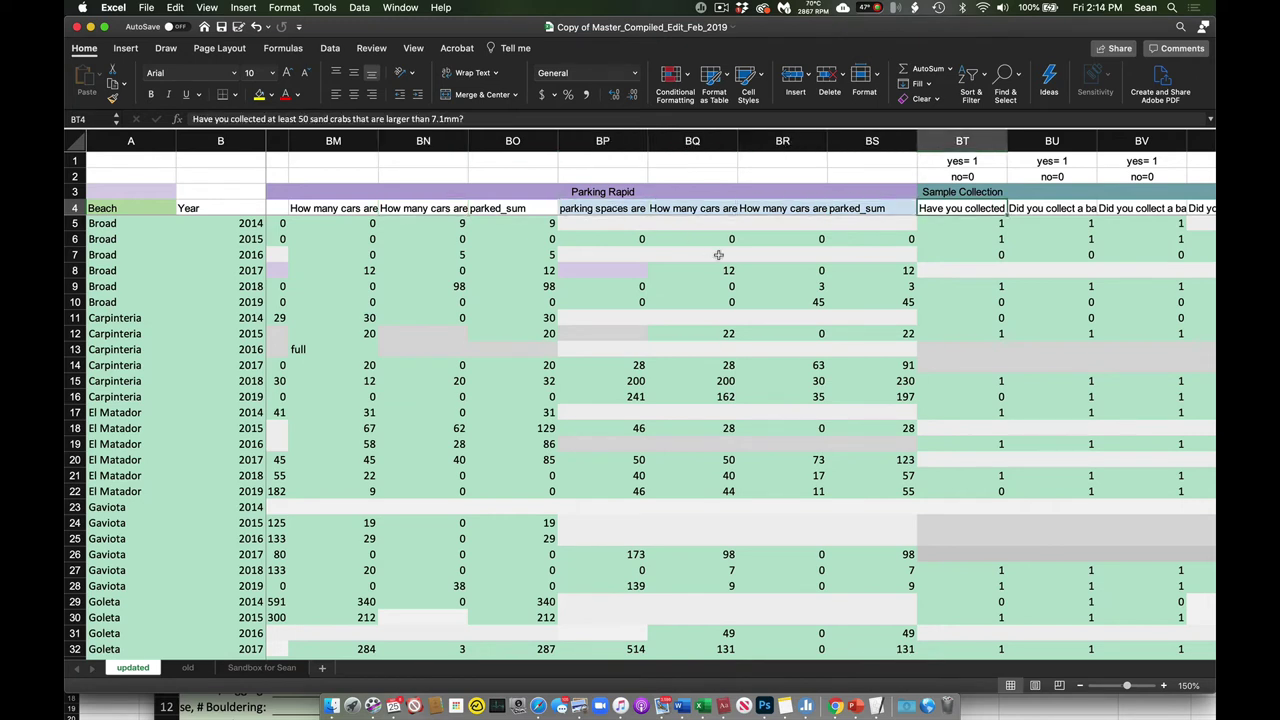
scroll(718, 255, "right", 6)
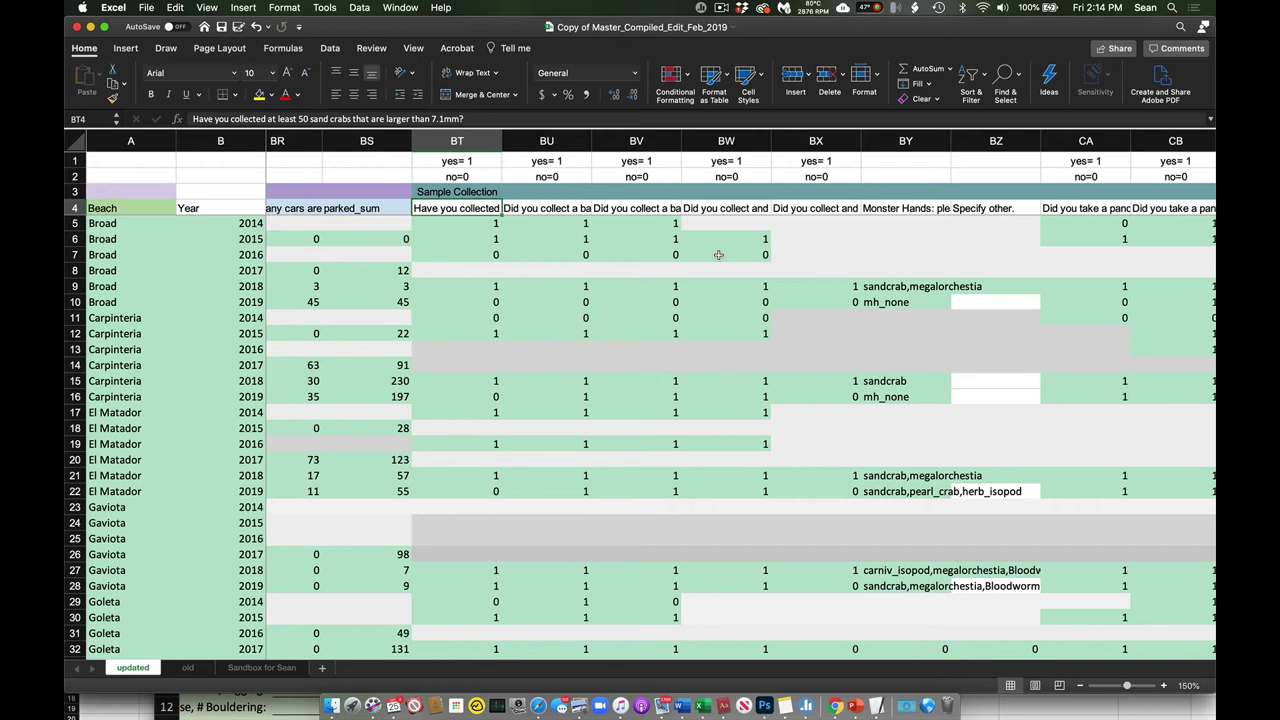
key("Right")
key("Right")
key("Right")
key("Right")
key("Right")
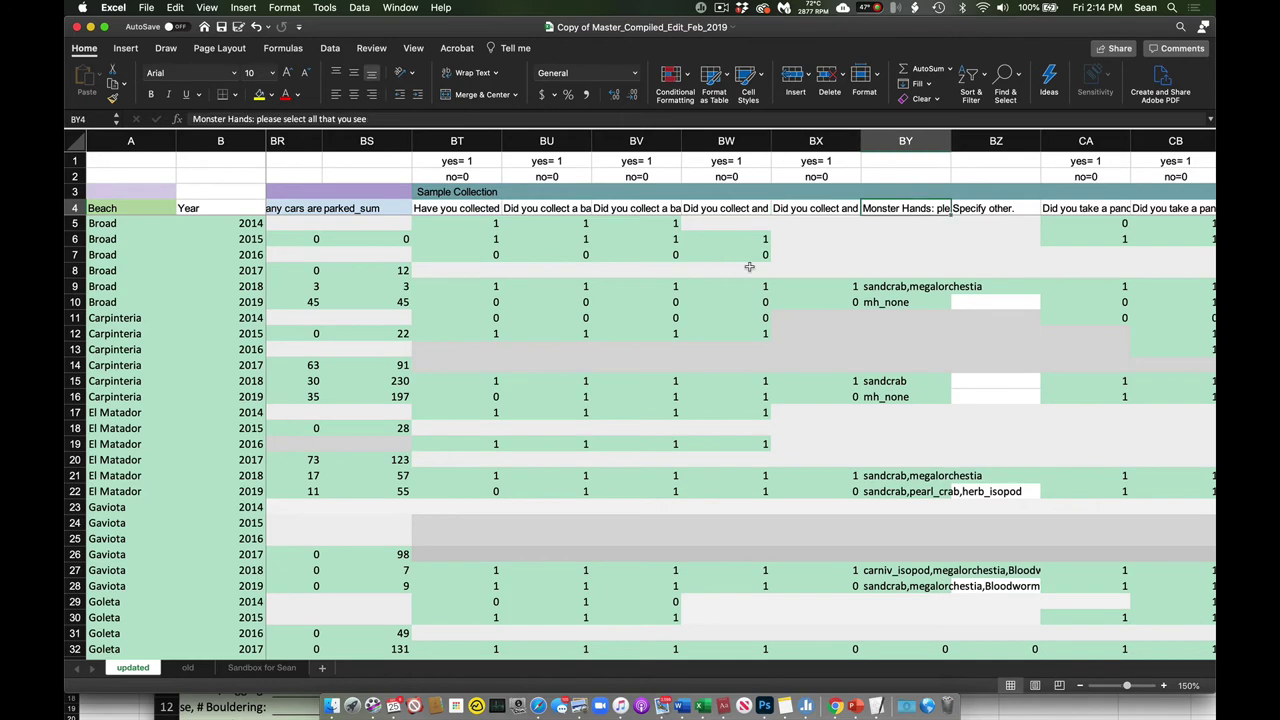
Step: Read the remaining Sample Collection headings in columns BX to CC, from the water sample to the panoramic photos
scroll(817, 297, "right", 5)
key("Left")
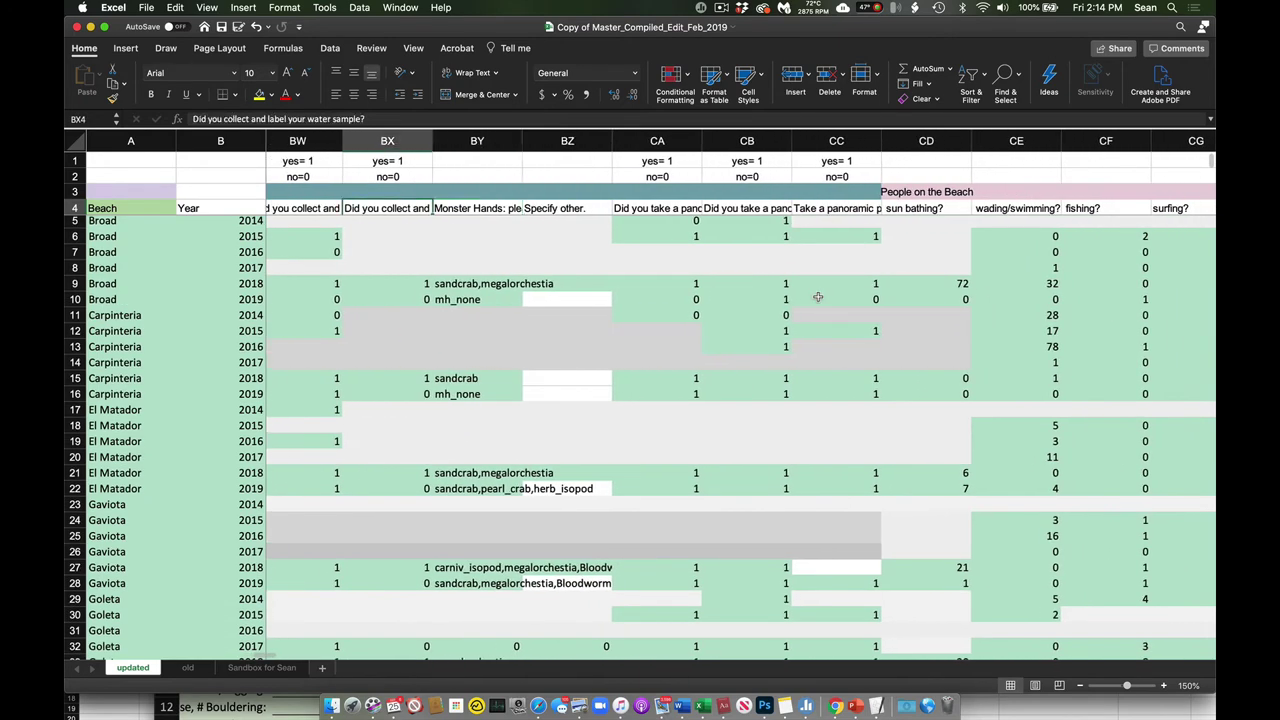
key("Right")
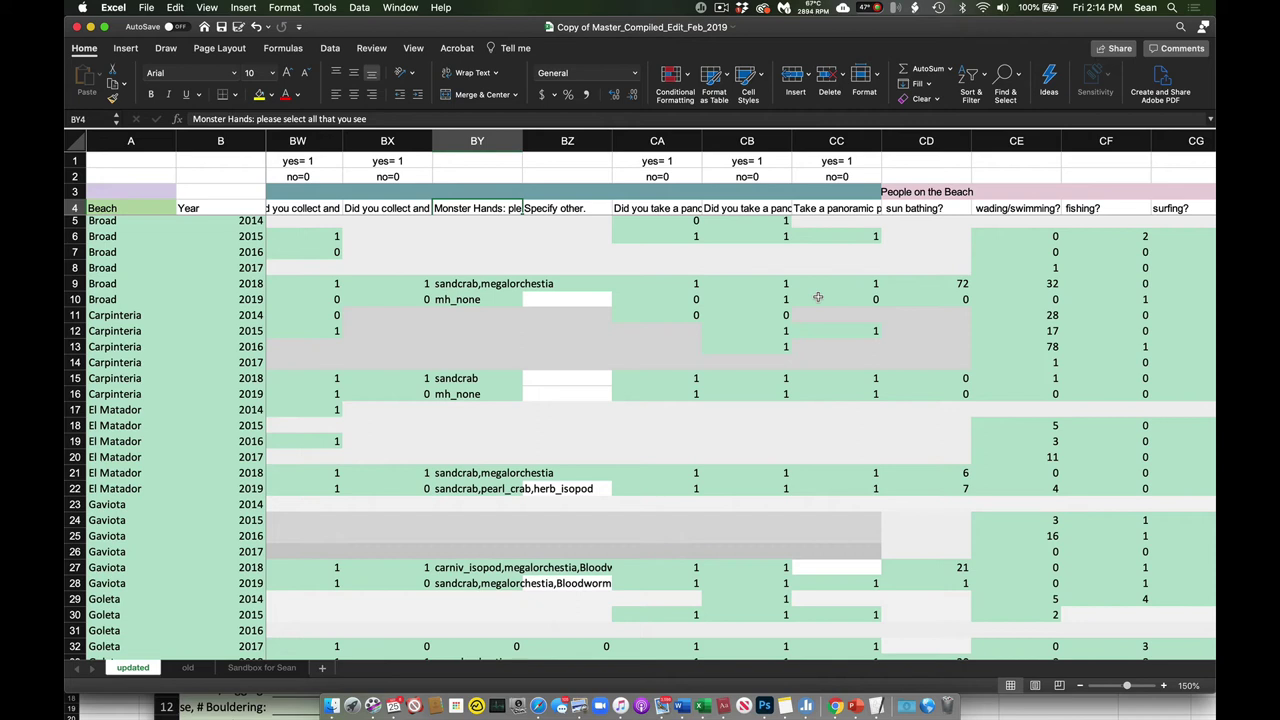
key("Right")
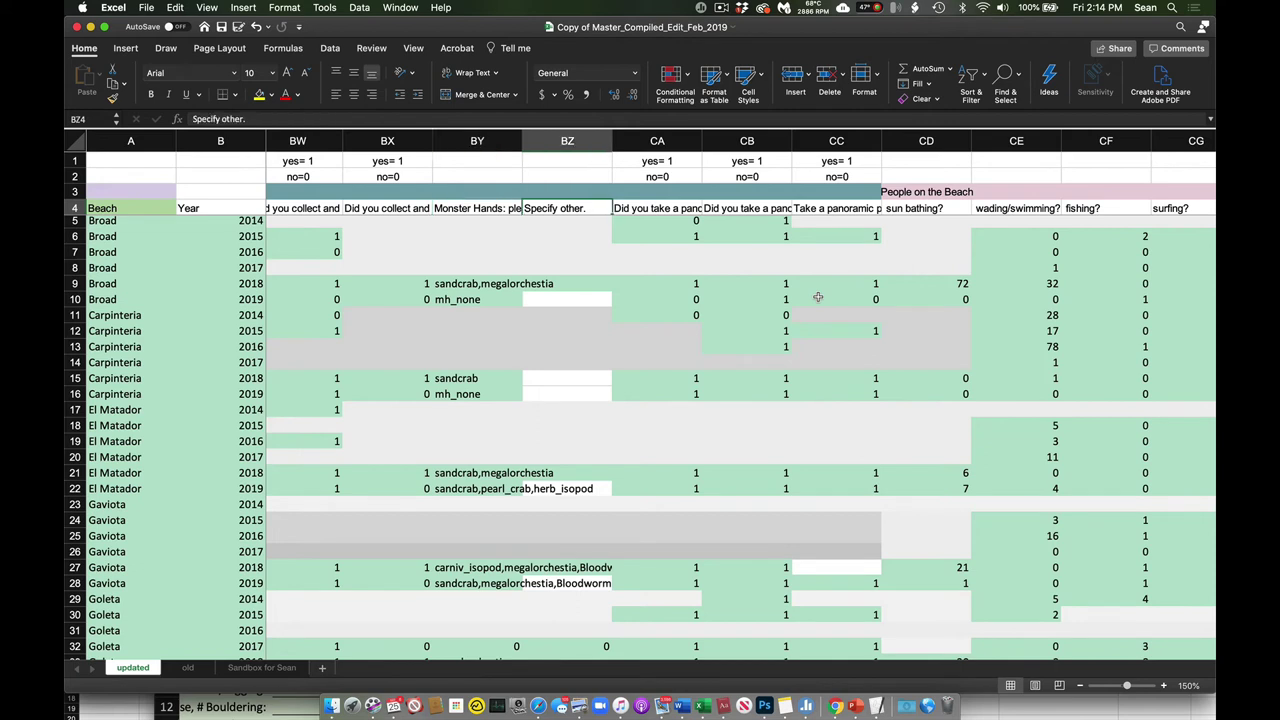
key("Right")
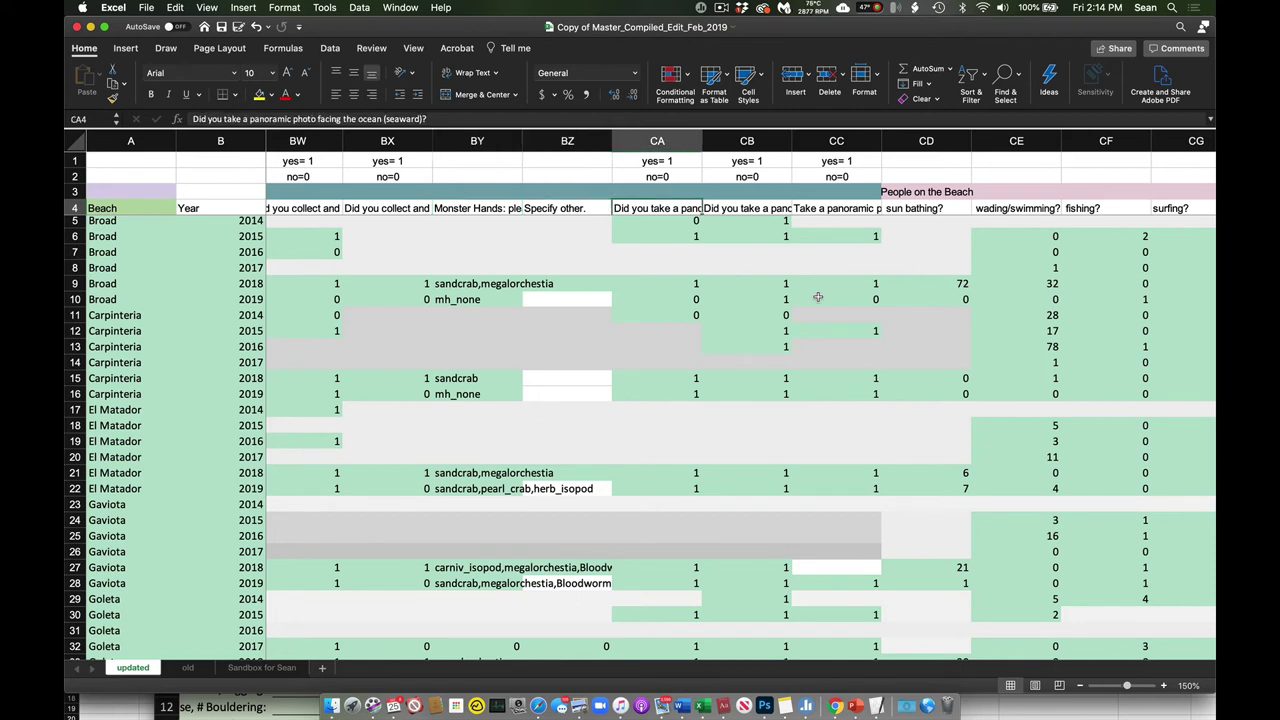
key("Right")
key("Right")
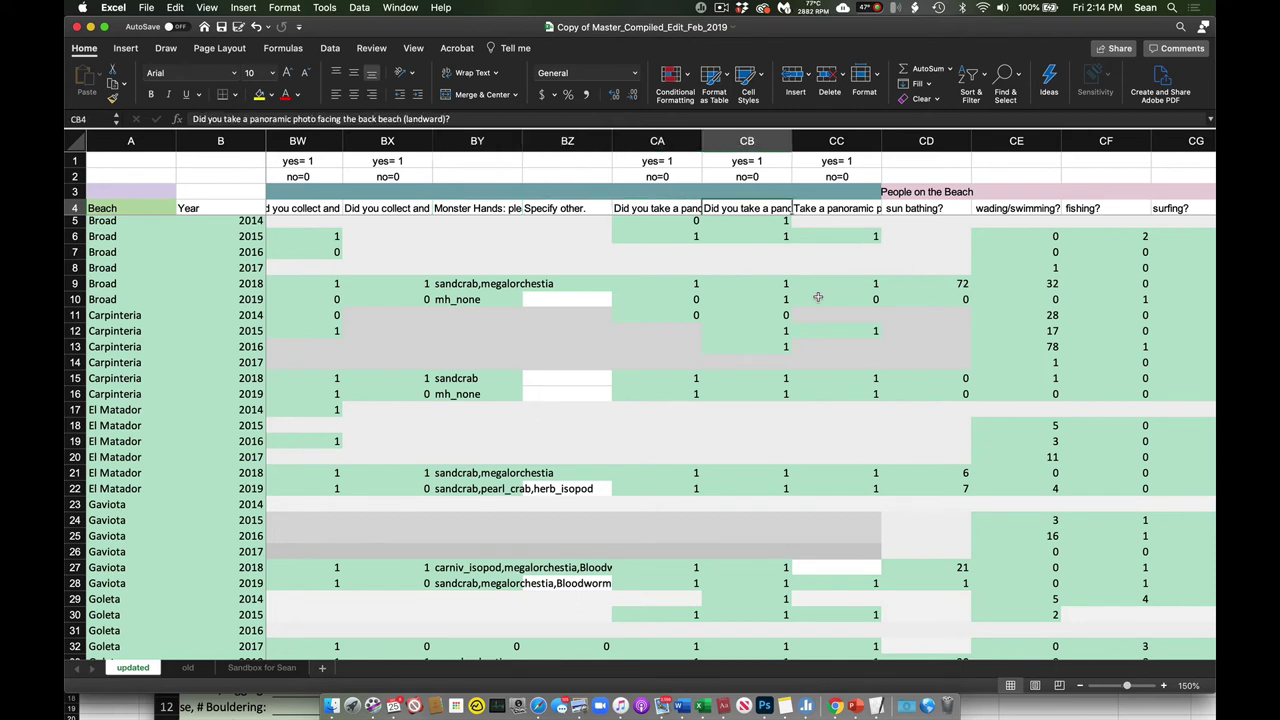
scroll(837, 296, "right", 5)
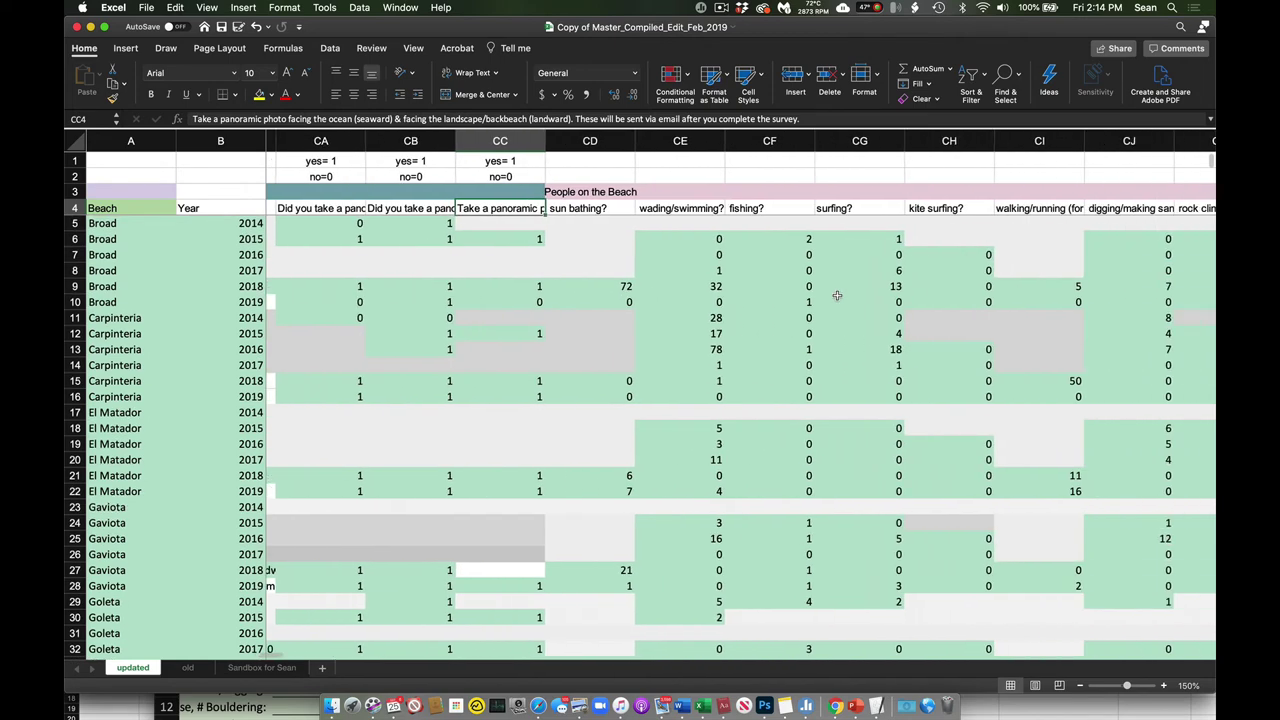
Step: Go through the People on the Beach headings in columns CE to CL, from wading/swimming to doing other things
key("Right")
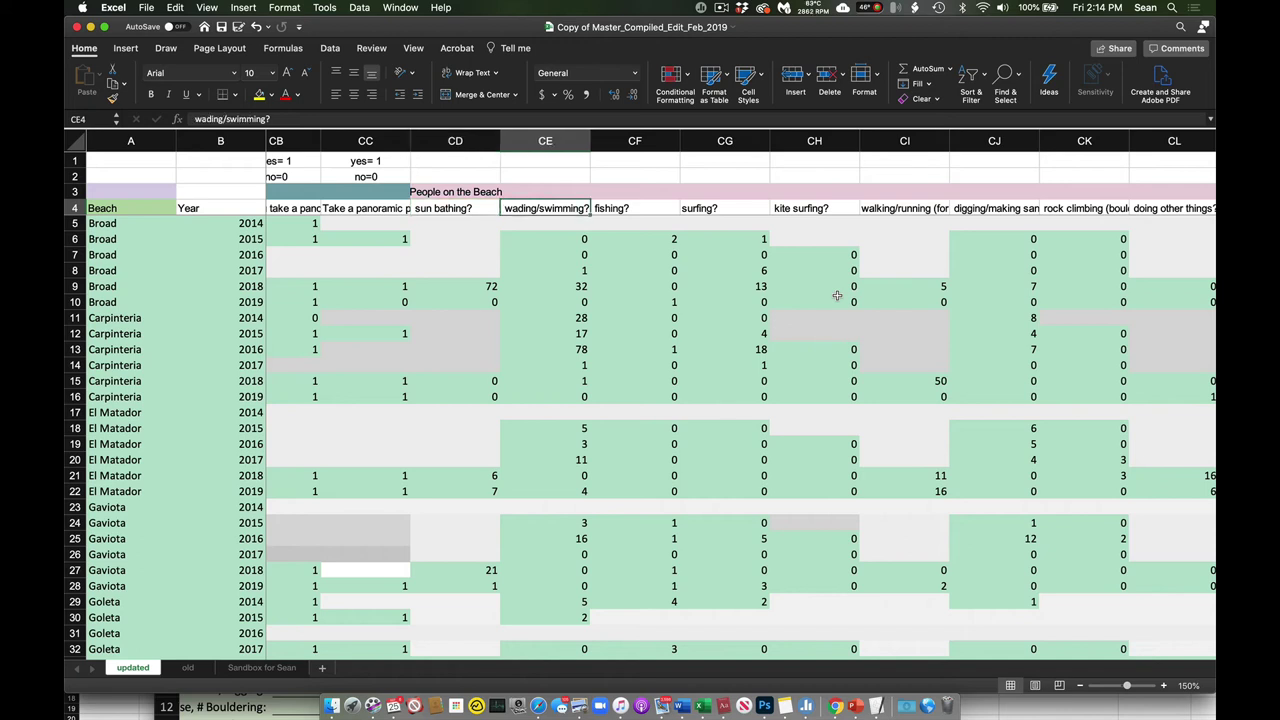
key("Right")
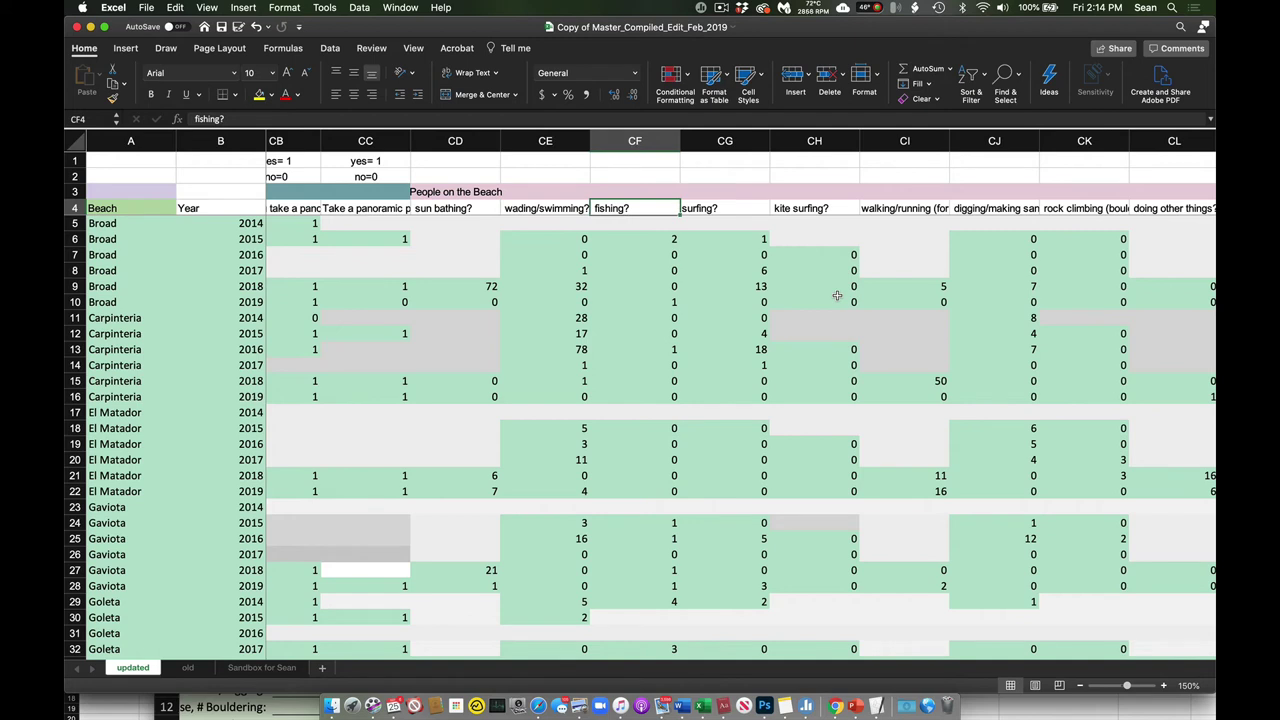
key("Right")
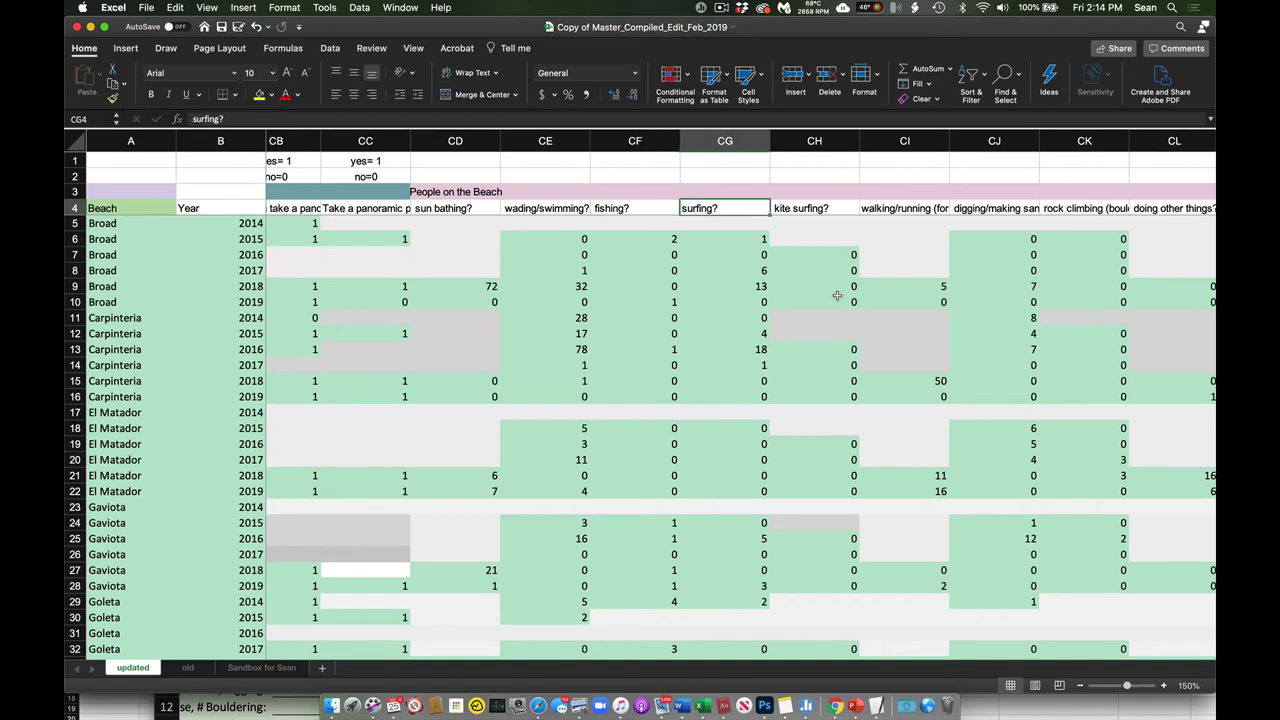
scroll(891, 385, "right", 5)
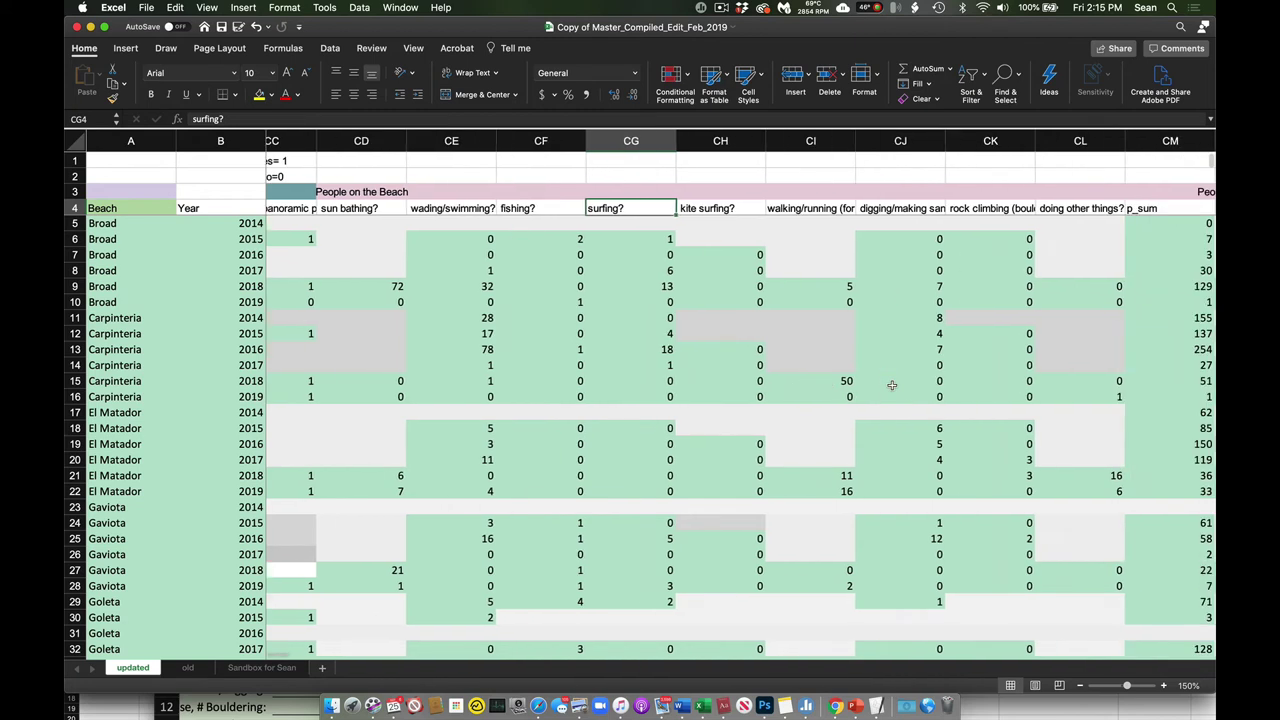
key("Right")
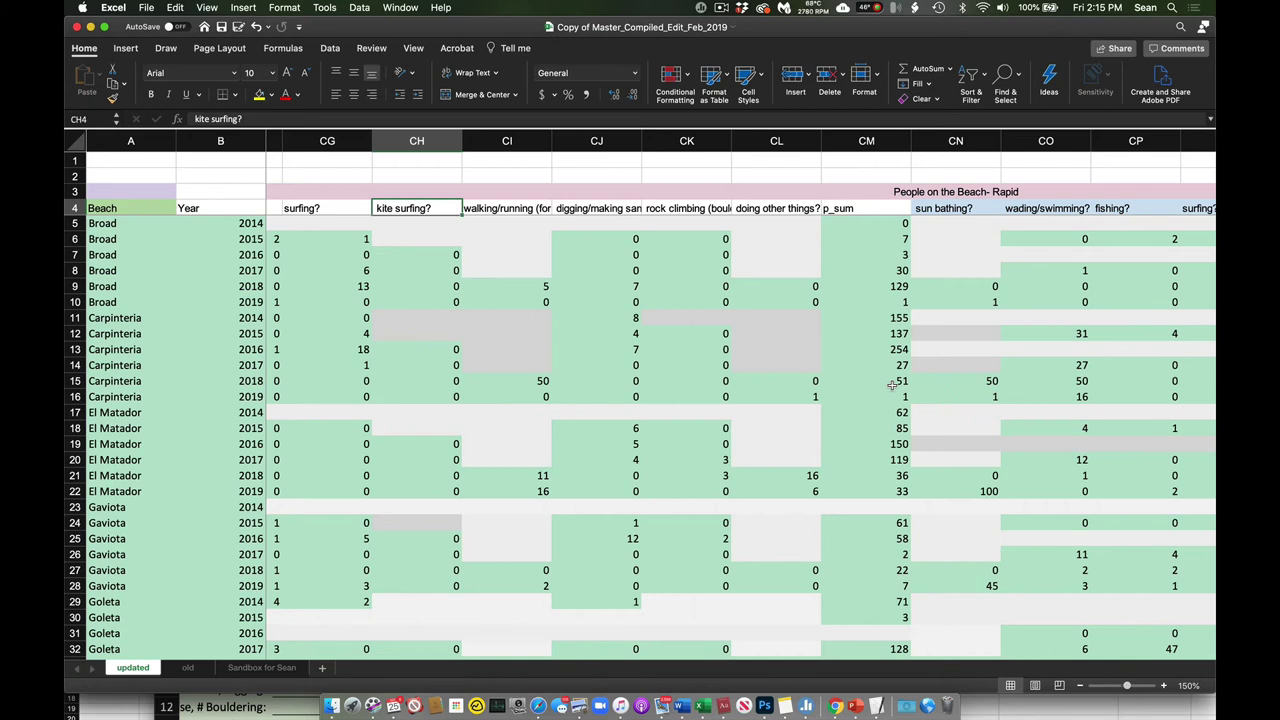
key("Right")
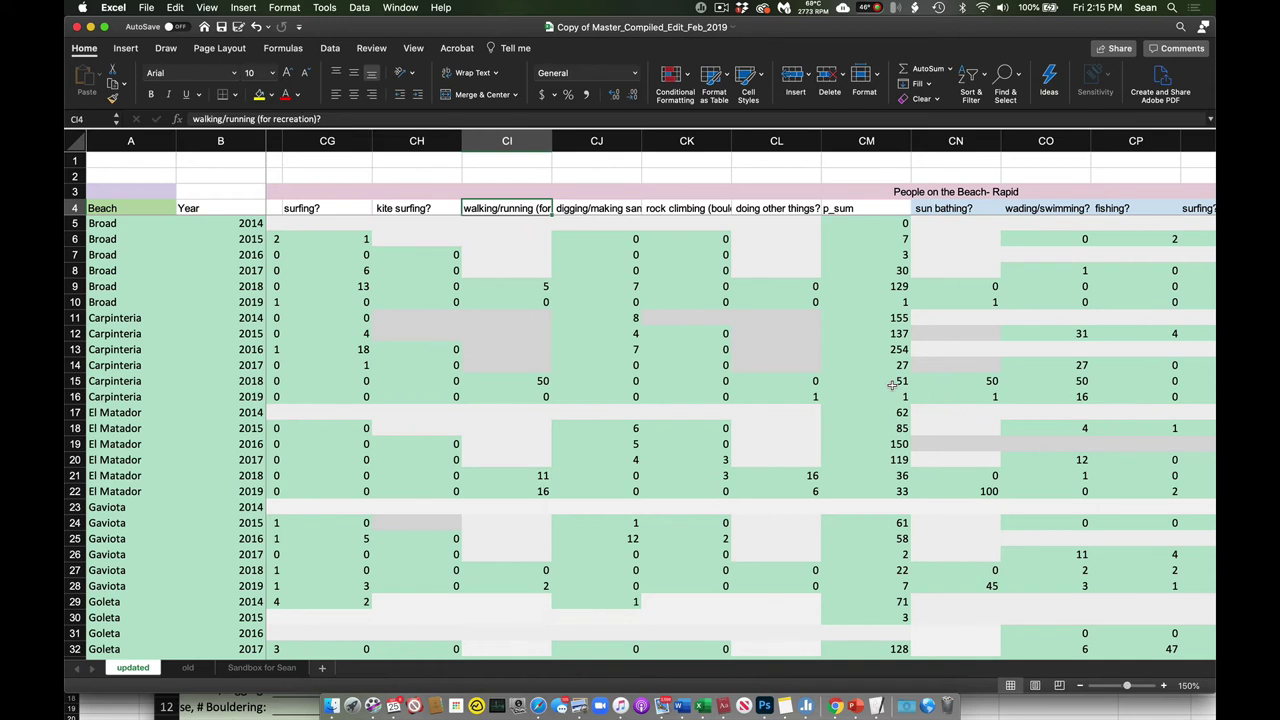
key("Right")
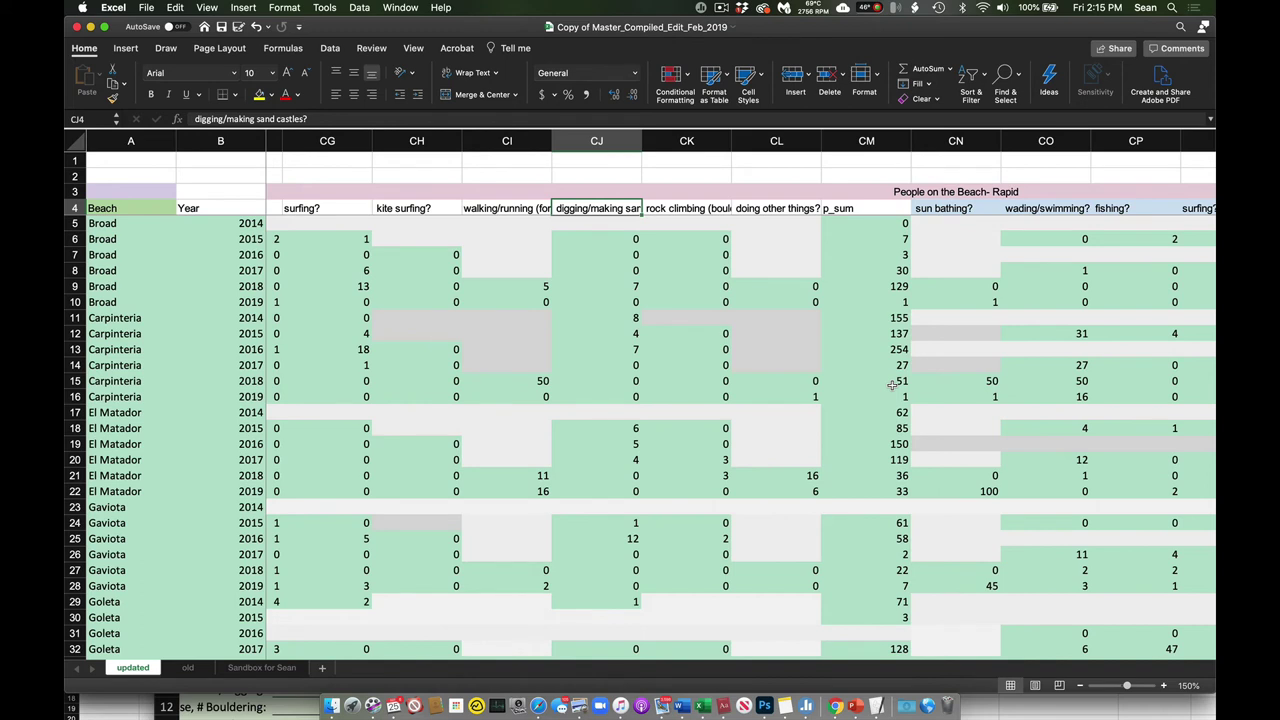
key("Right")
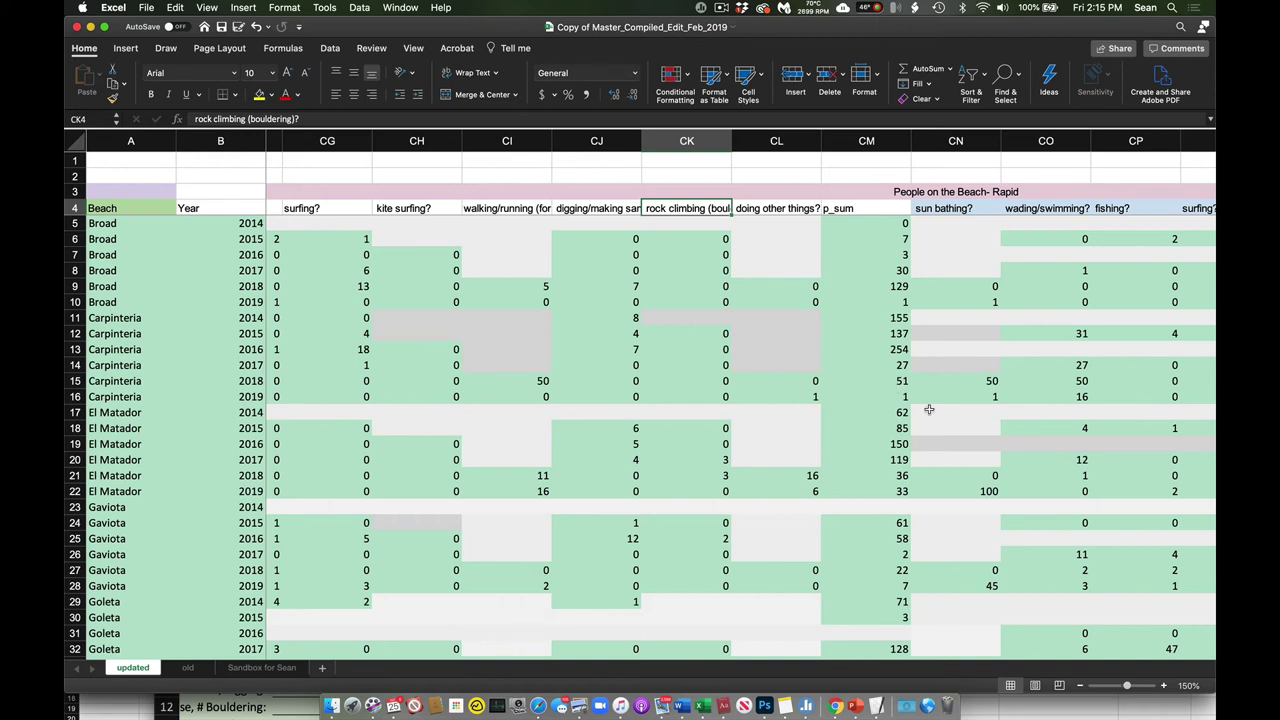
scroll(760, 336, "right", 2)
scroll(760, 336, "right", 1)
key("Right")
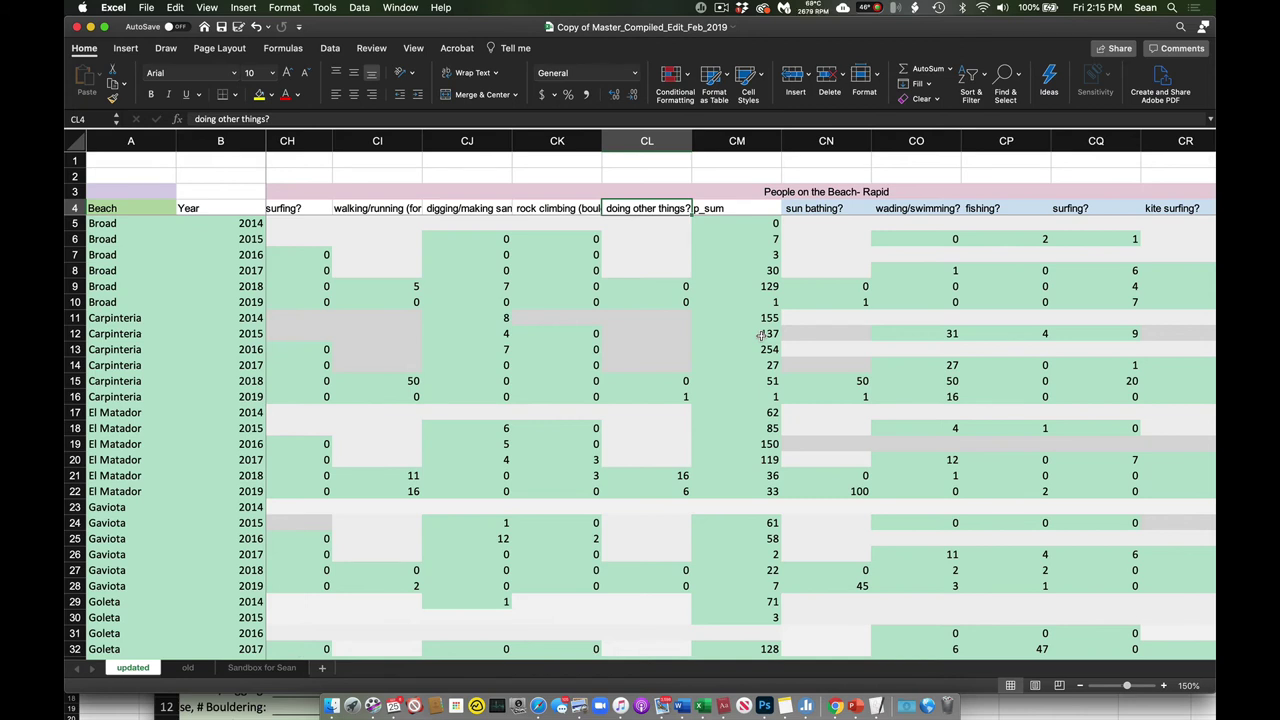
Step: Look over the start of the People on the Beach- Rapid section and read the Dogs headings in columns CX and CY
key("Right")
key("Right")
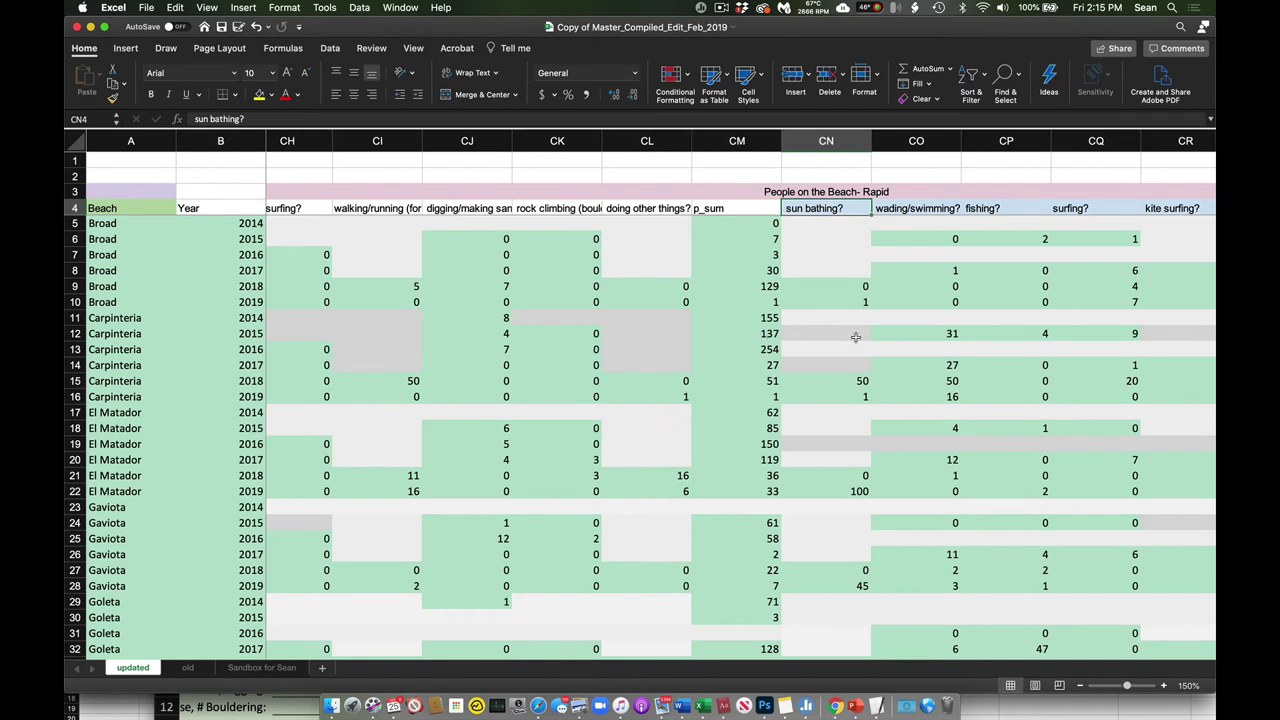
scroll(856, 338, "right", 10)
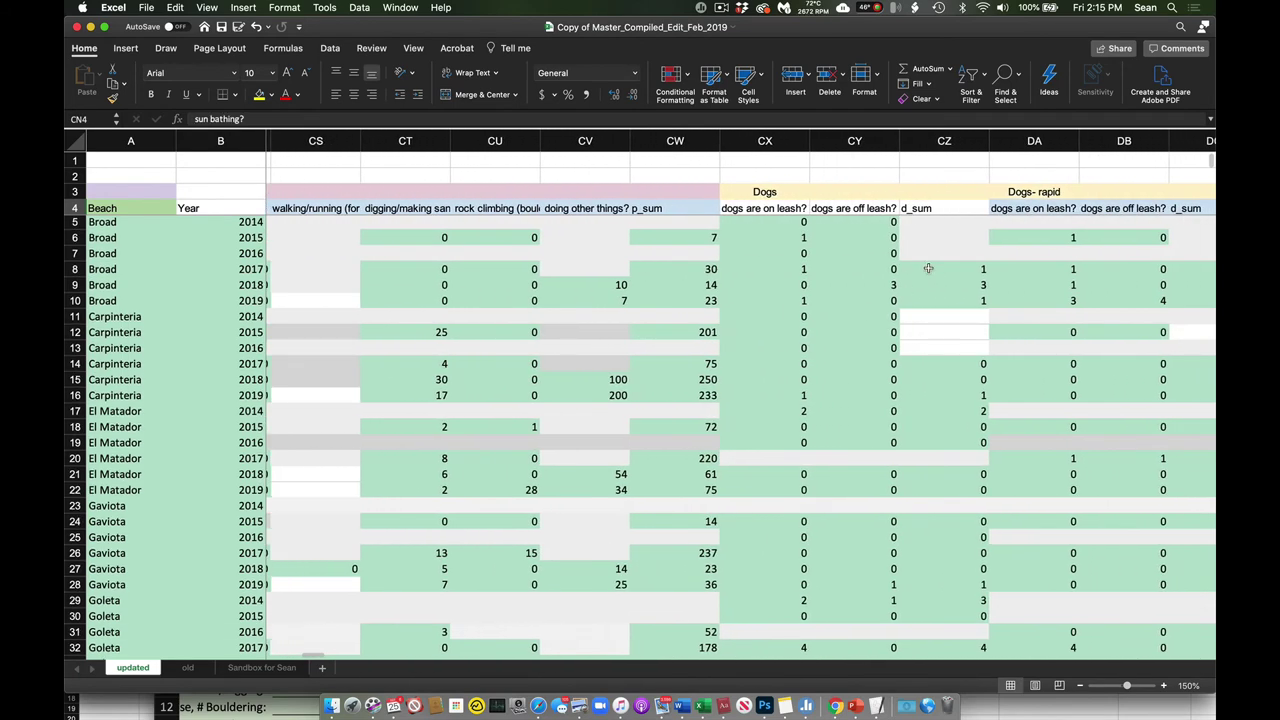
left_click(800, 208)
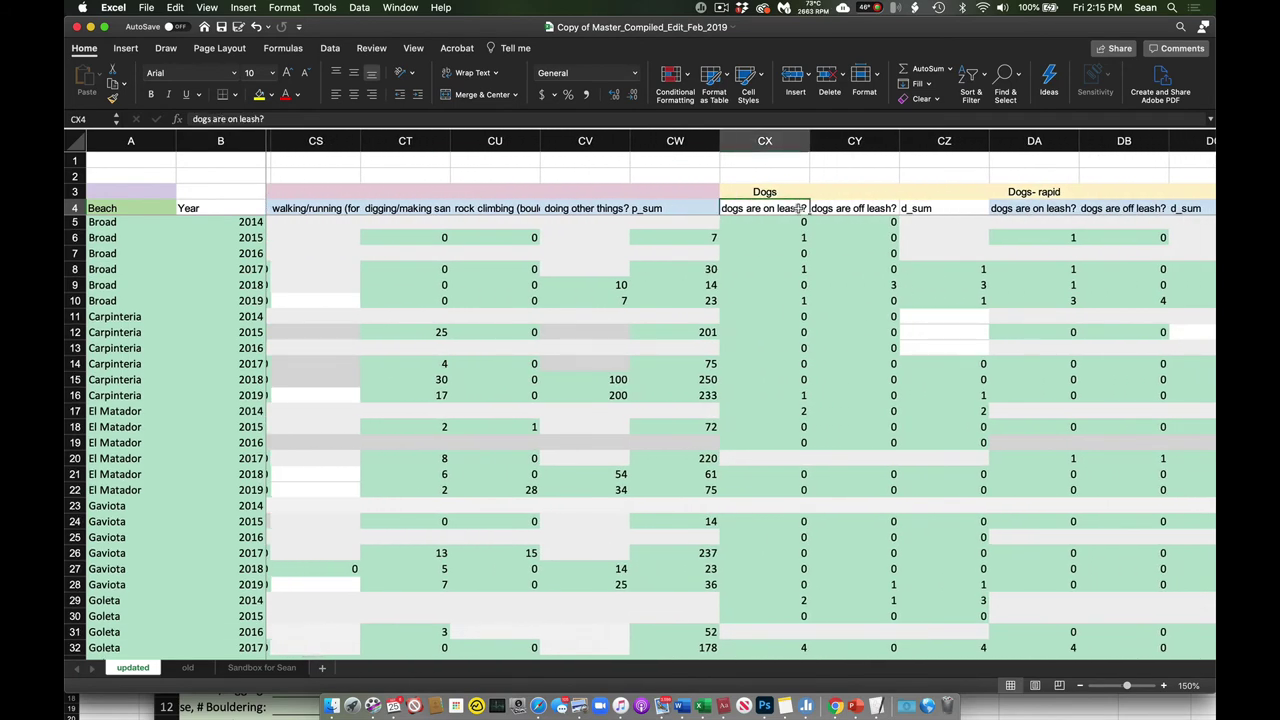
key("Right")
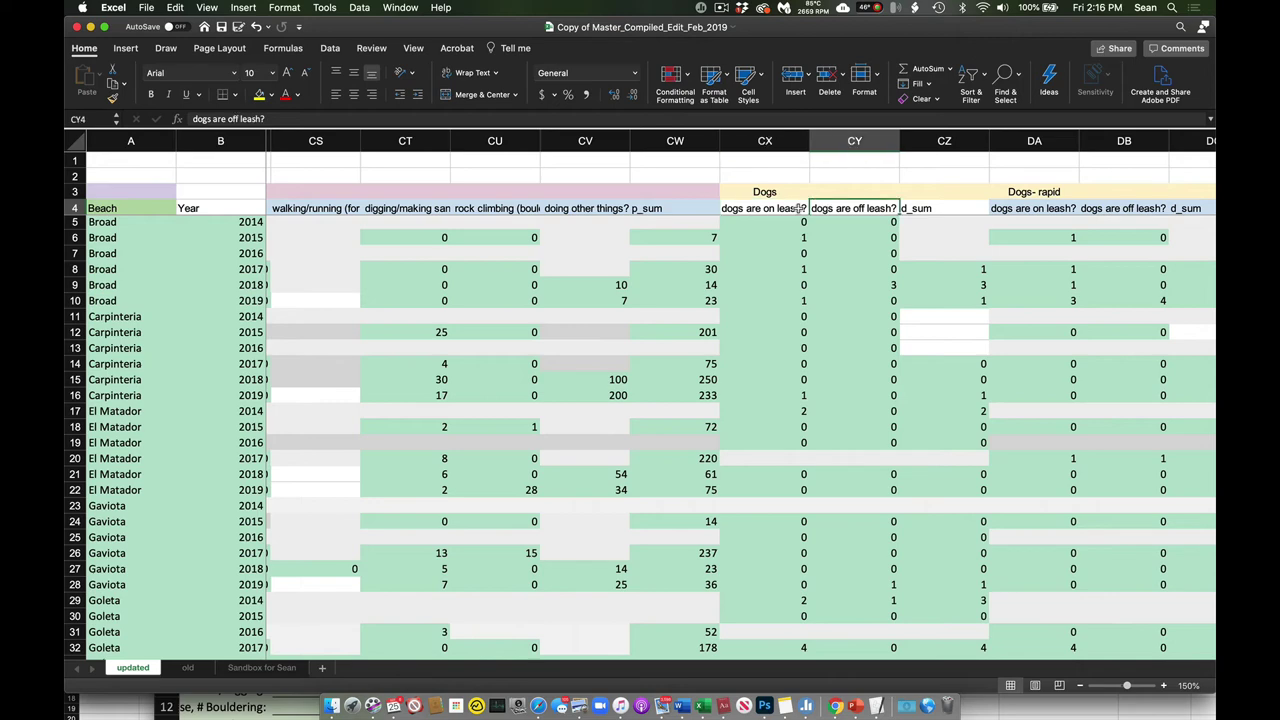
Step: Read the Stairs headings under Beach Elements in columns DD to DG, from stairs on public land to rapid-stairs
scroll(868, 273, "right", 7)
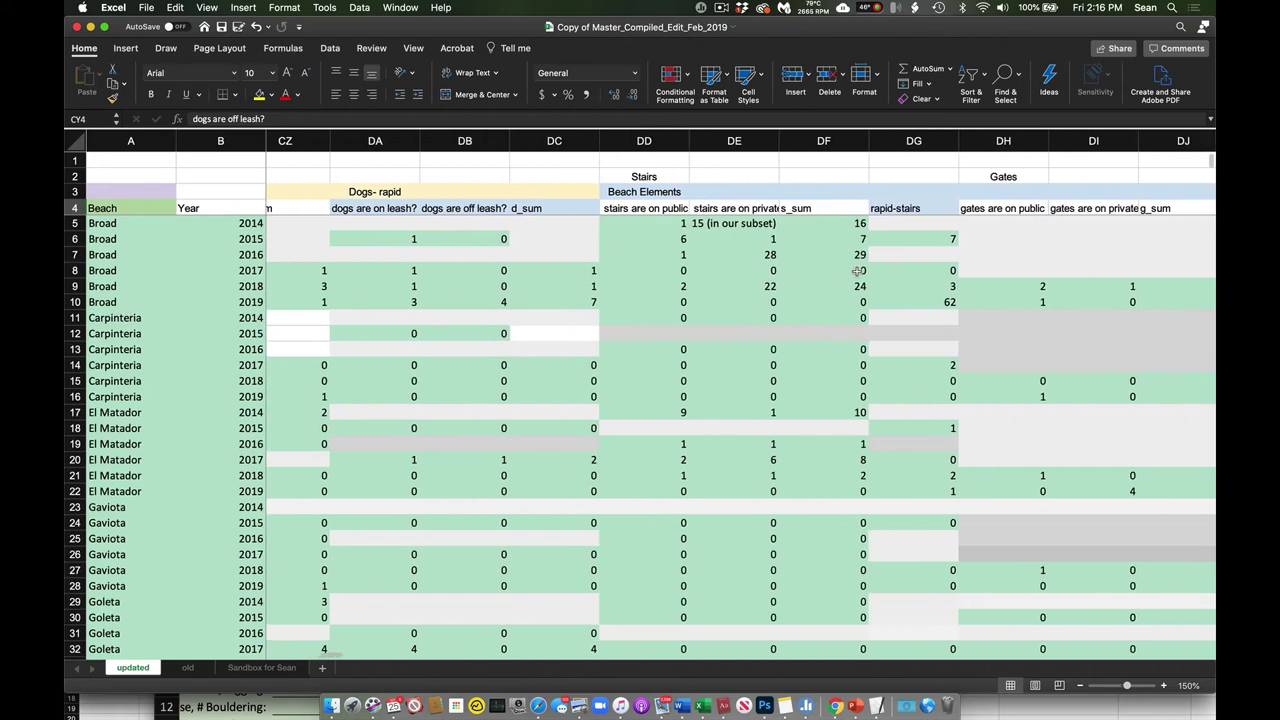
left_click(648, 208)
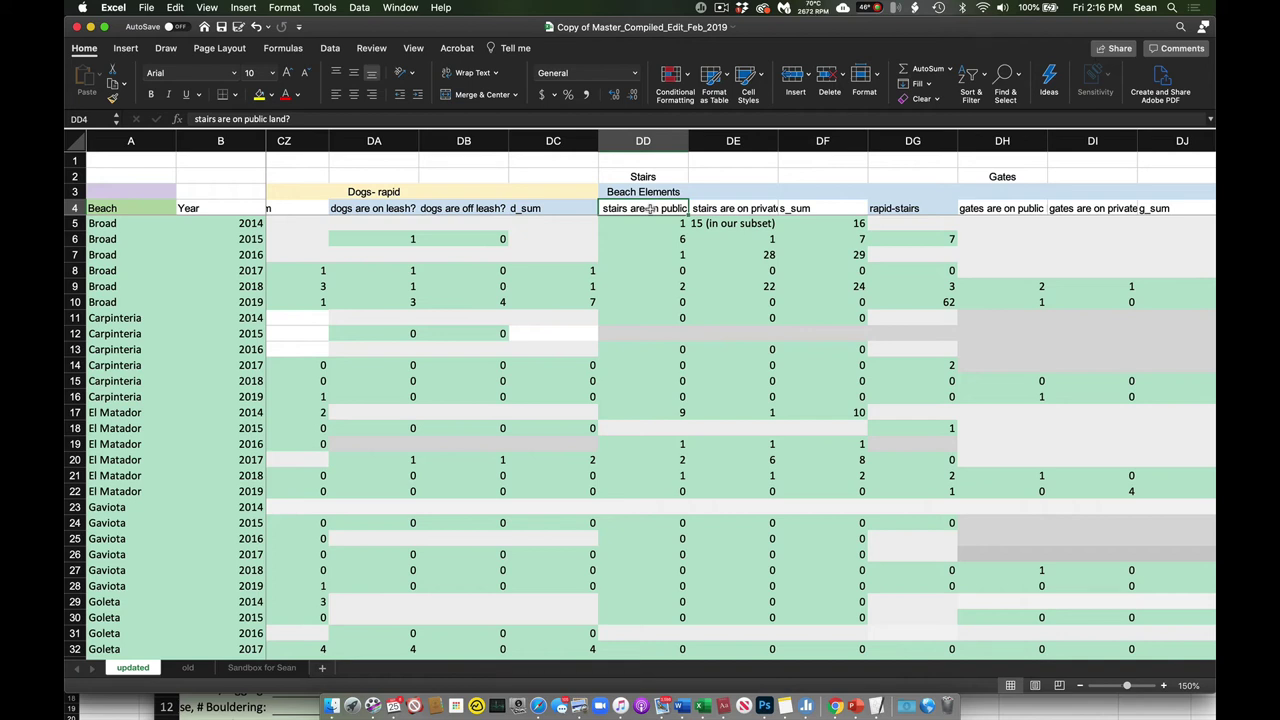
key("Right")
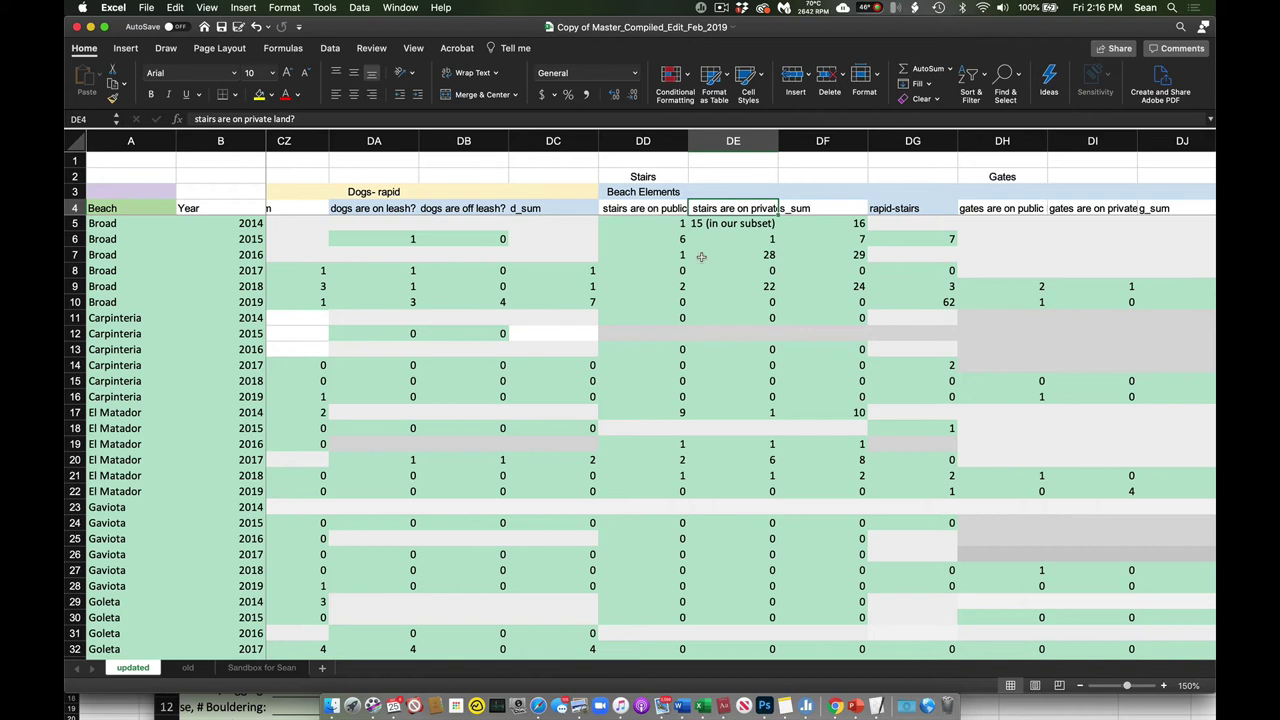
key("Right")
scroll(736, 258, "right", 3)
key("Right")
key("Right")
key("Right")
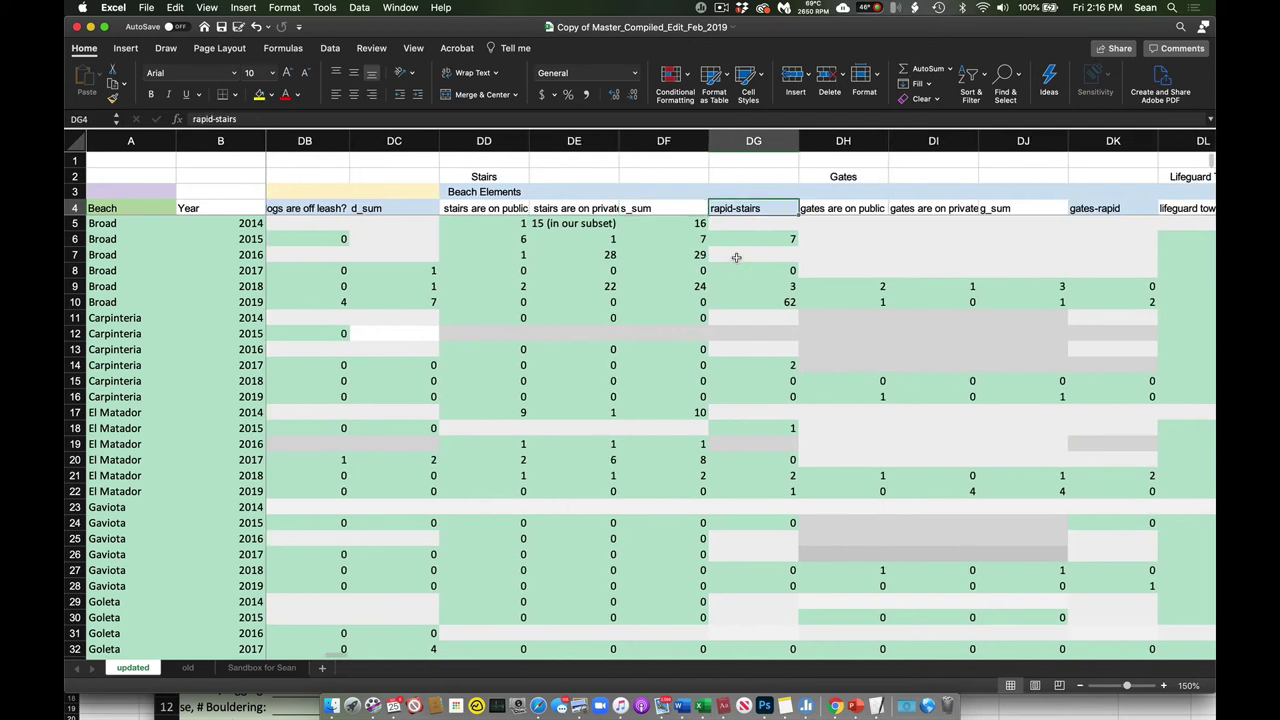
Step: Read the Gates headings in columns DH and DI, covering gates on public and private land
key("Left")
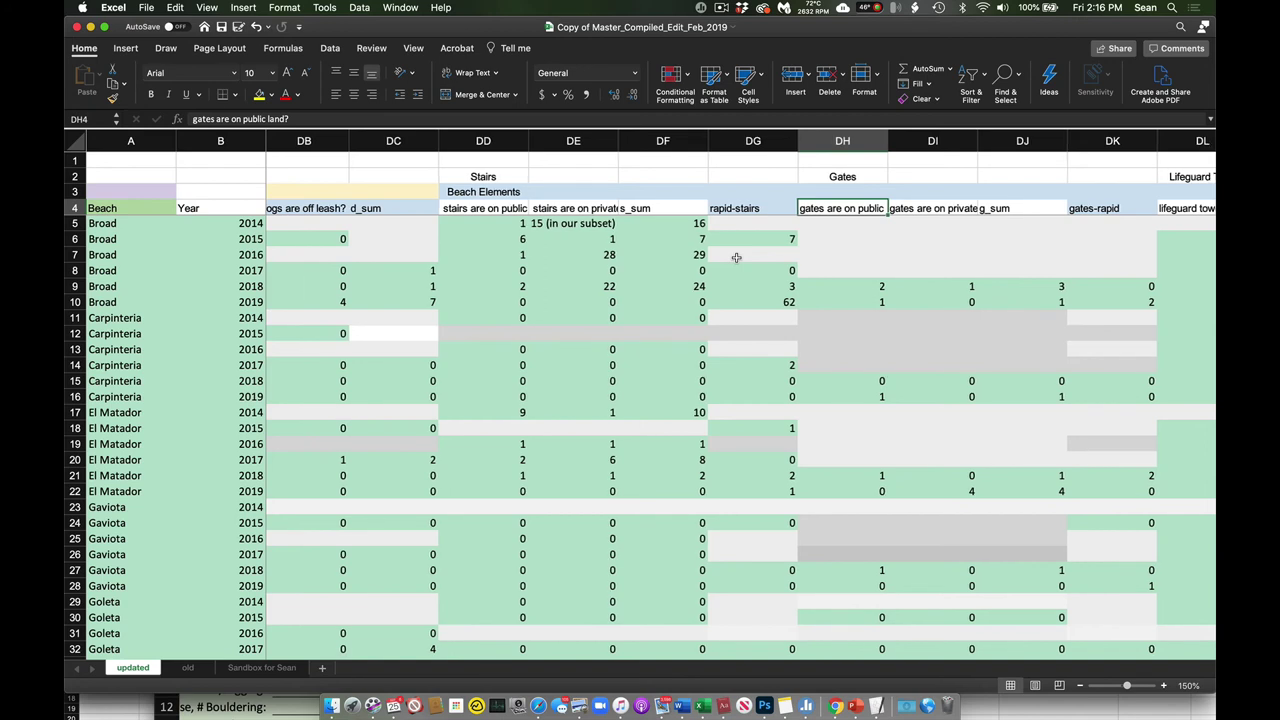
scroll(736, 258, "right", 3)
key("Right")
key("Left")
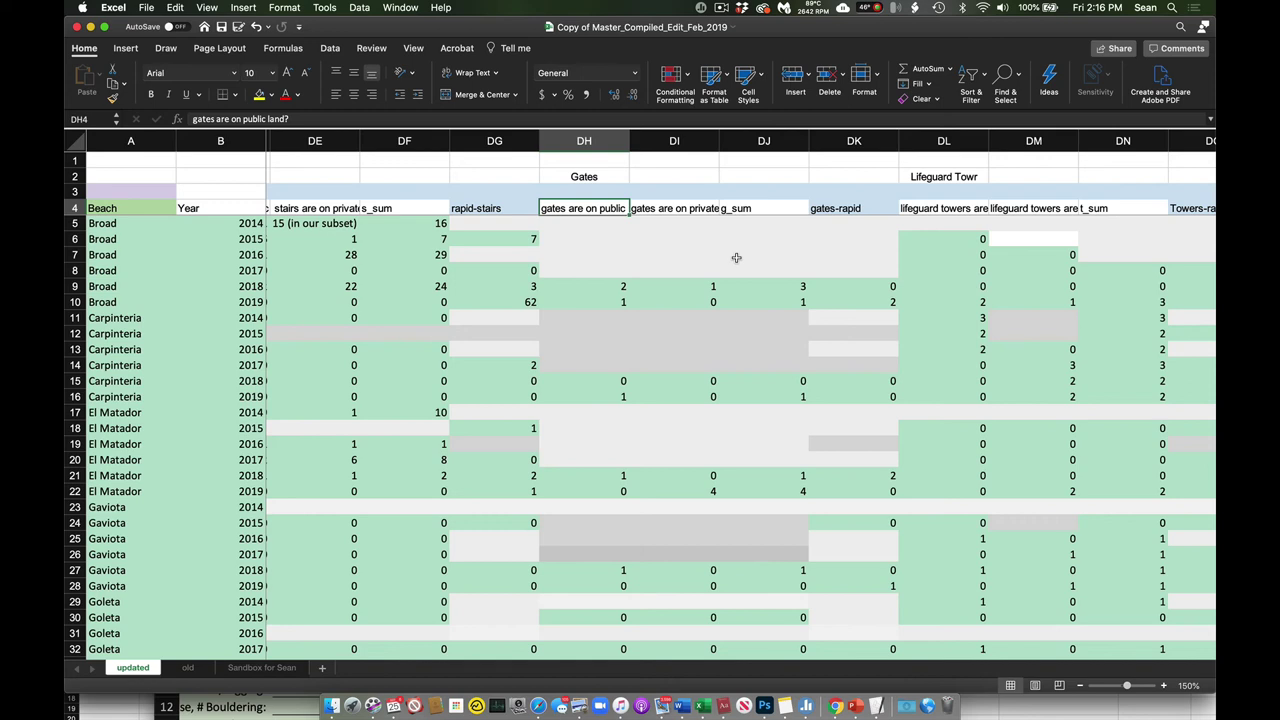
key("Right")
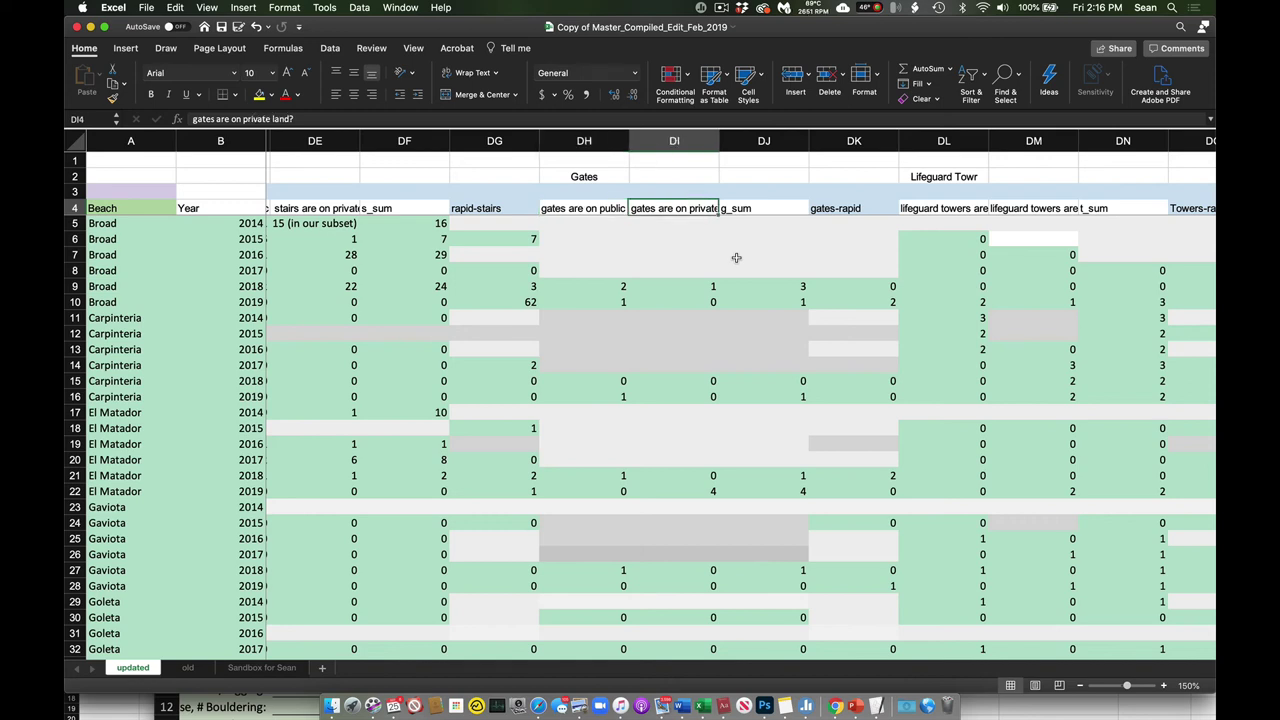
Step: Go through the lifeguard tower headings in columns DL to DO, from manned towers to Towers-rapid
scroll(801, 300, "right", 1)
scroll(801, 300, "right", 3)
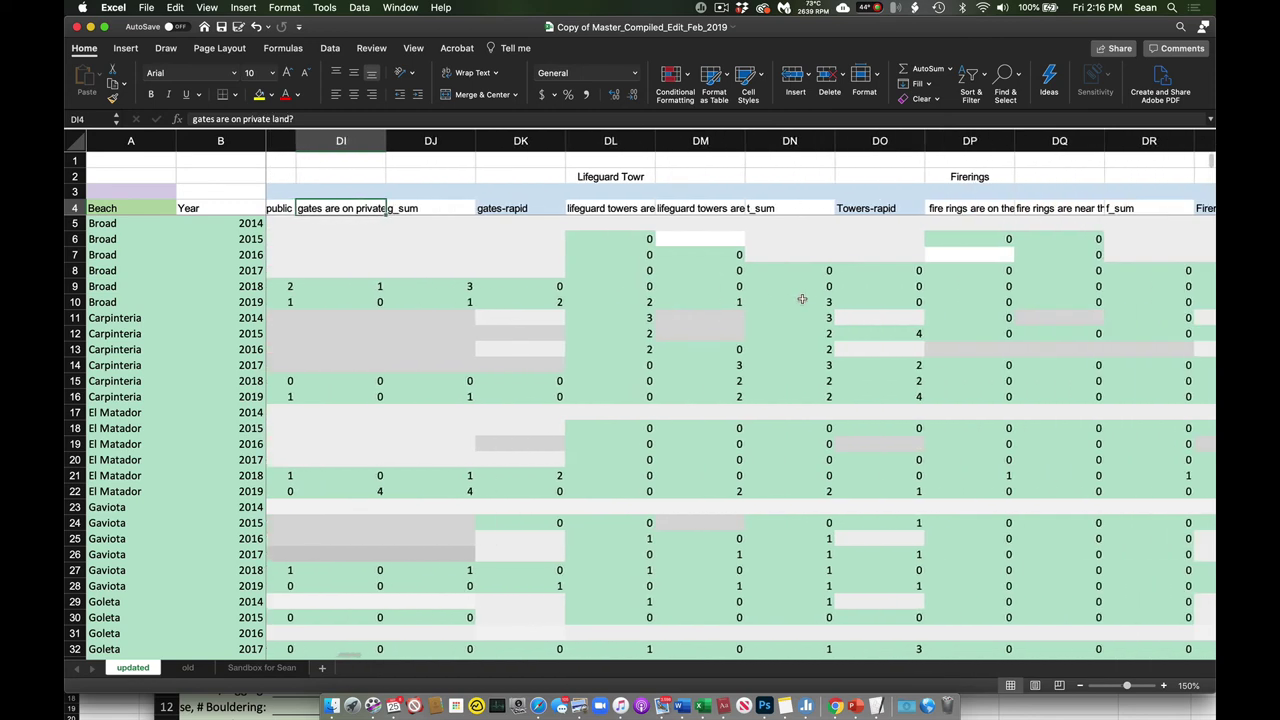
key("Right")
key("Right")
key("Right")
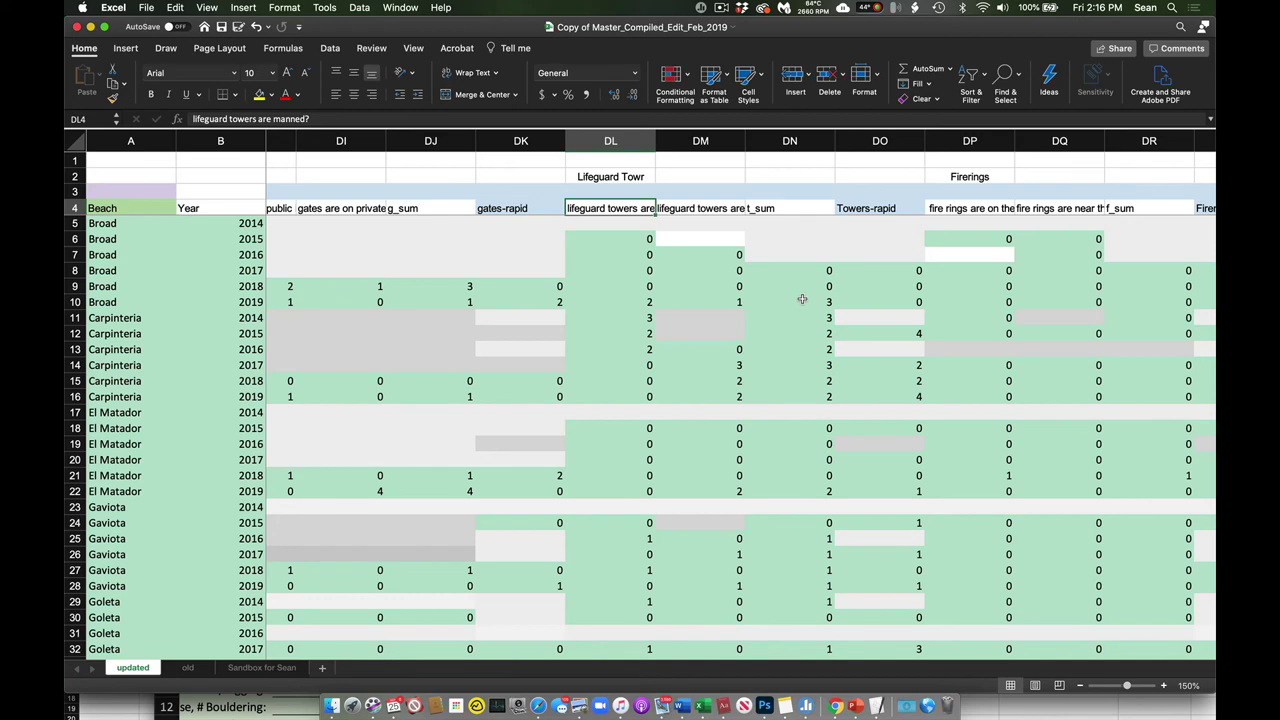
scroll(801, 300, "right", 3)
key("Right")
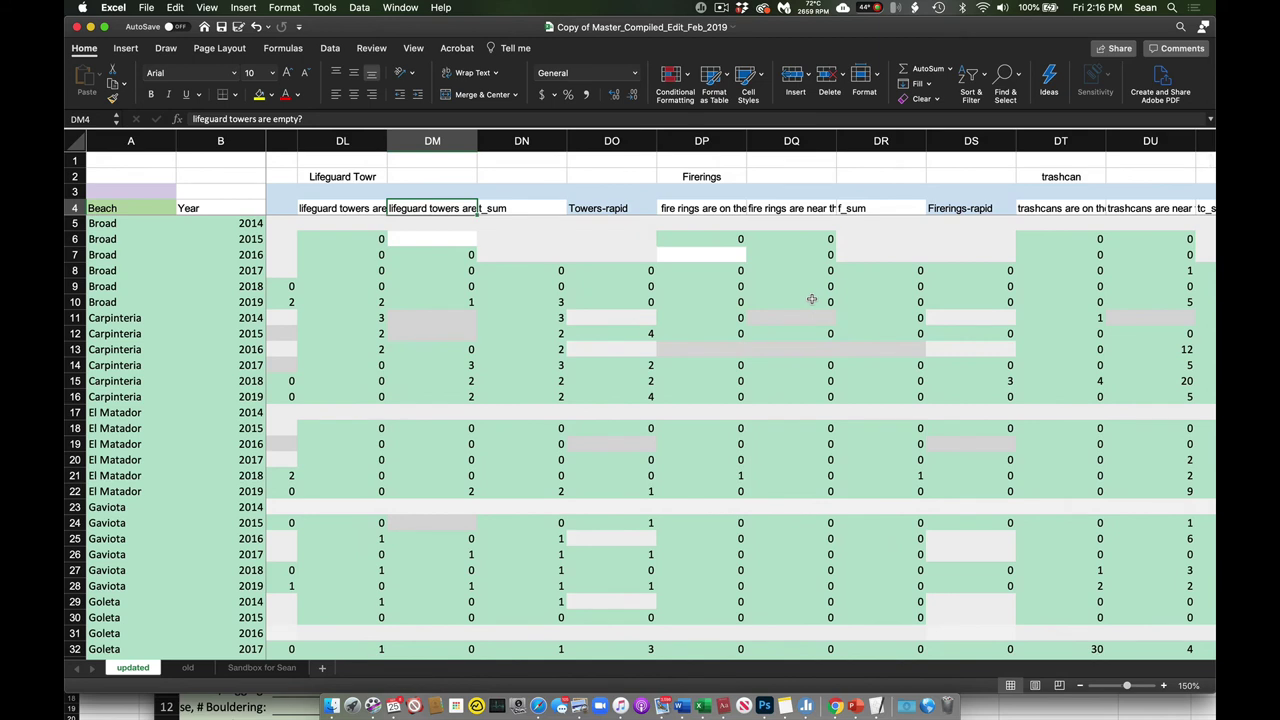
key("Right")
key("Right")
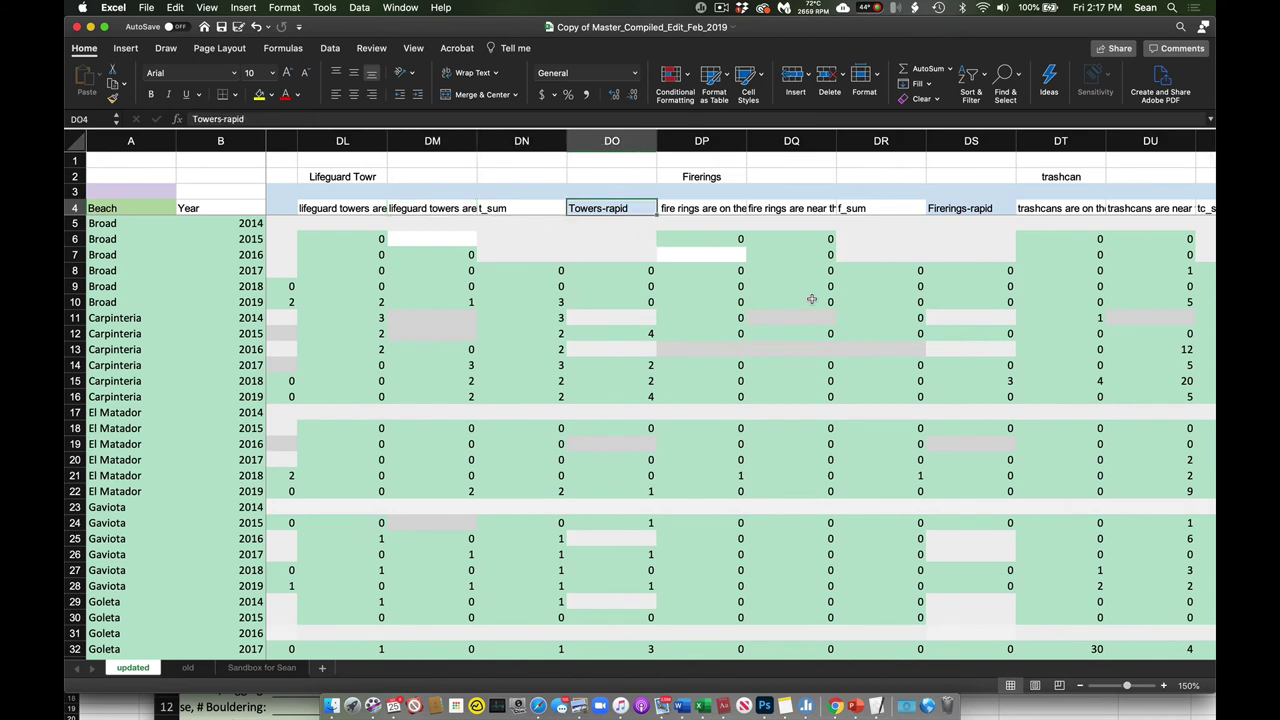
Step: Read the Firerings headings in columns DP to DS, from fire rings on the beach to Firerings-rapid
key("Right")
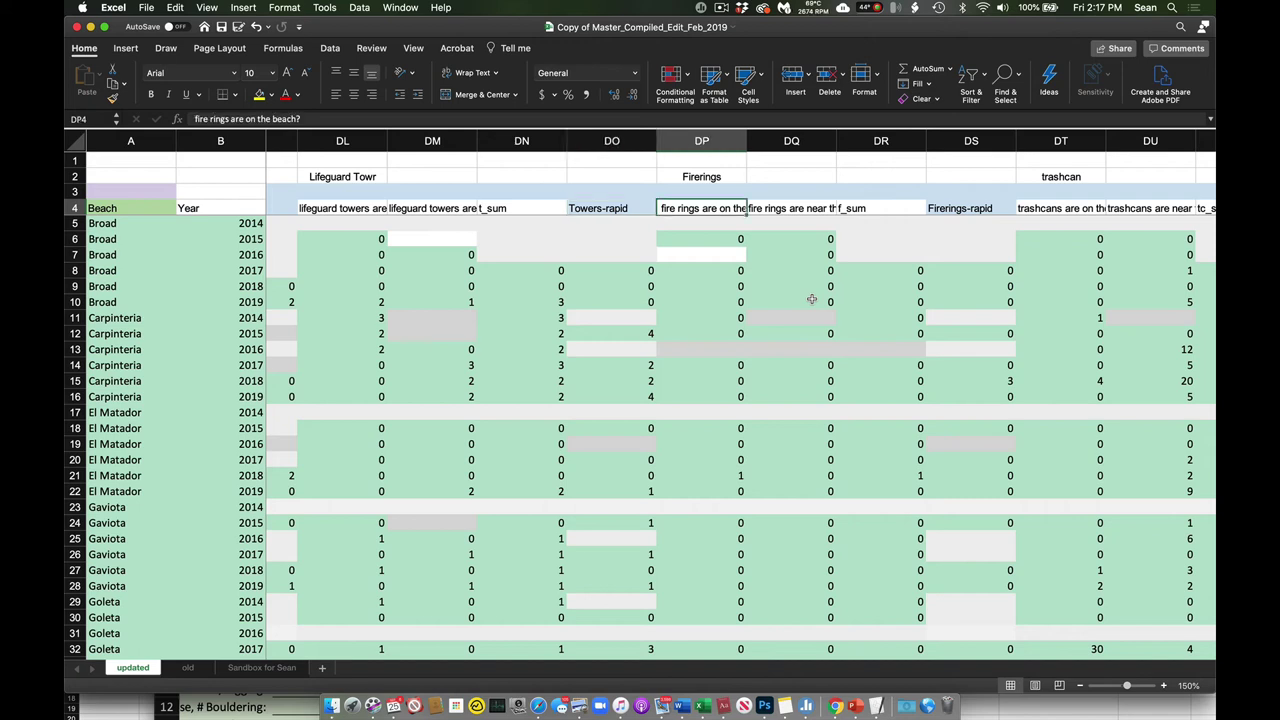
key("Right")
scroll(811, 299, "right", 2)
key("Left")
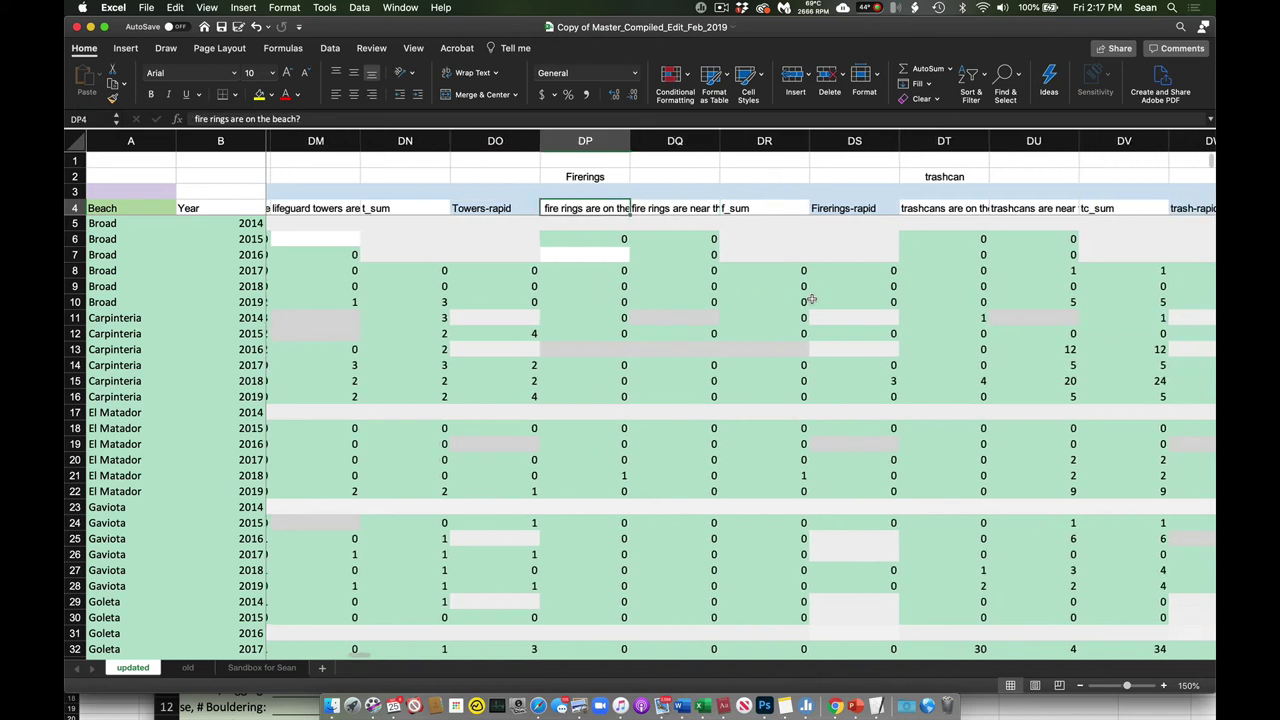
key("Right")
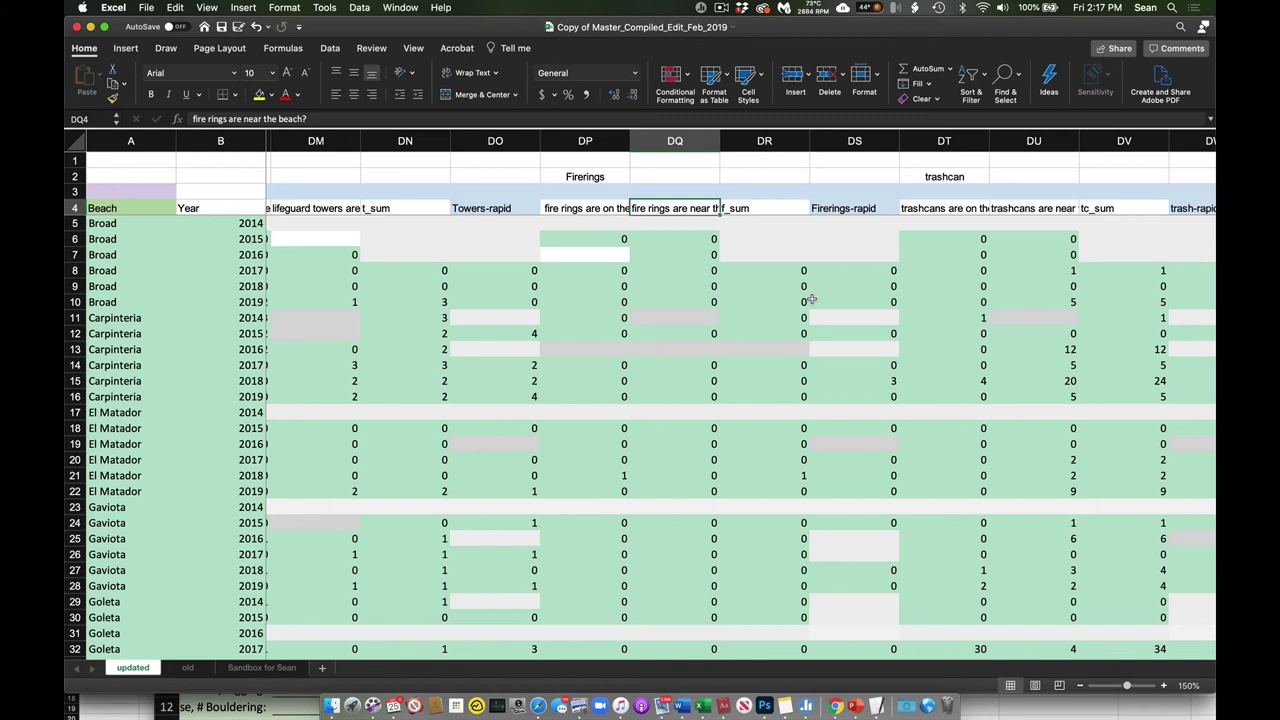
key("Left")
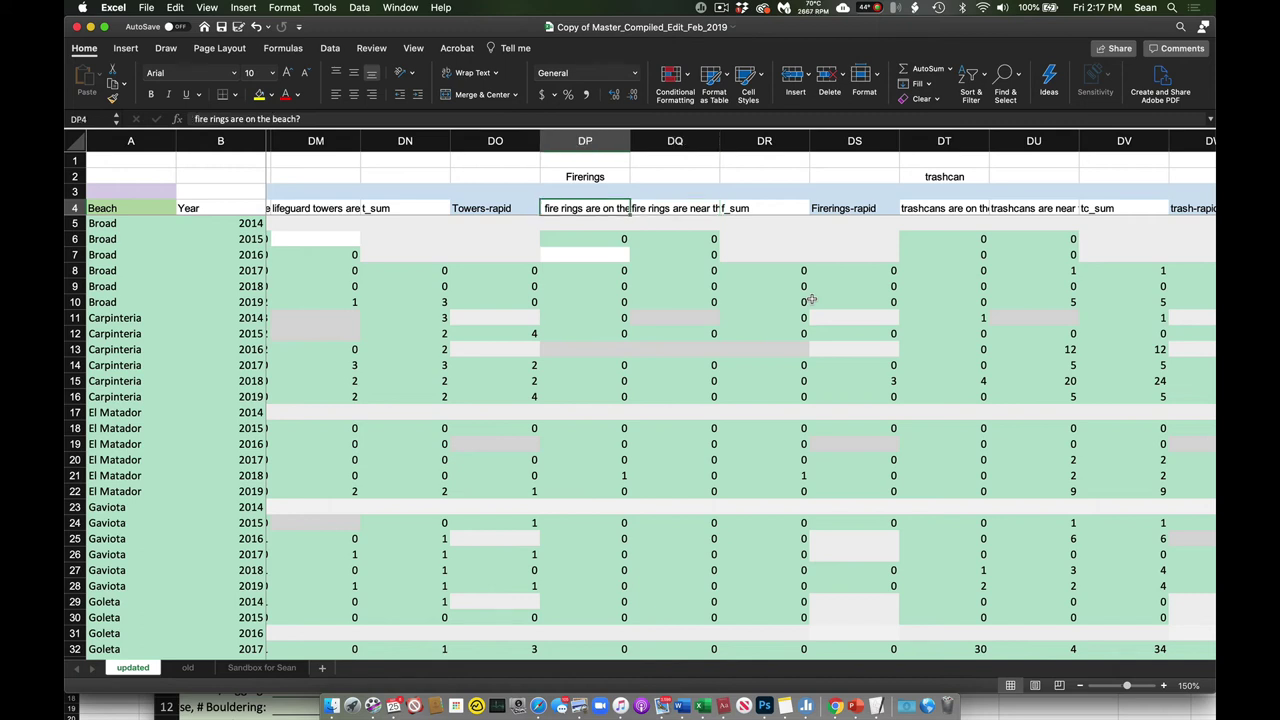
key("Right")
key("Right")
key("Right")
scroll(812, 300, "right", 1)
scroll(812, 300, "right", 2)
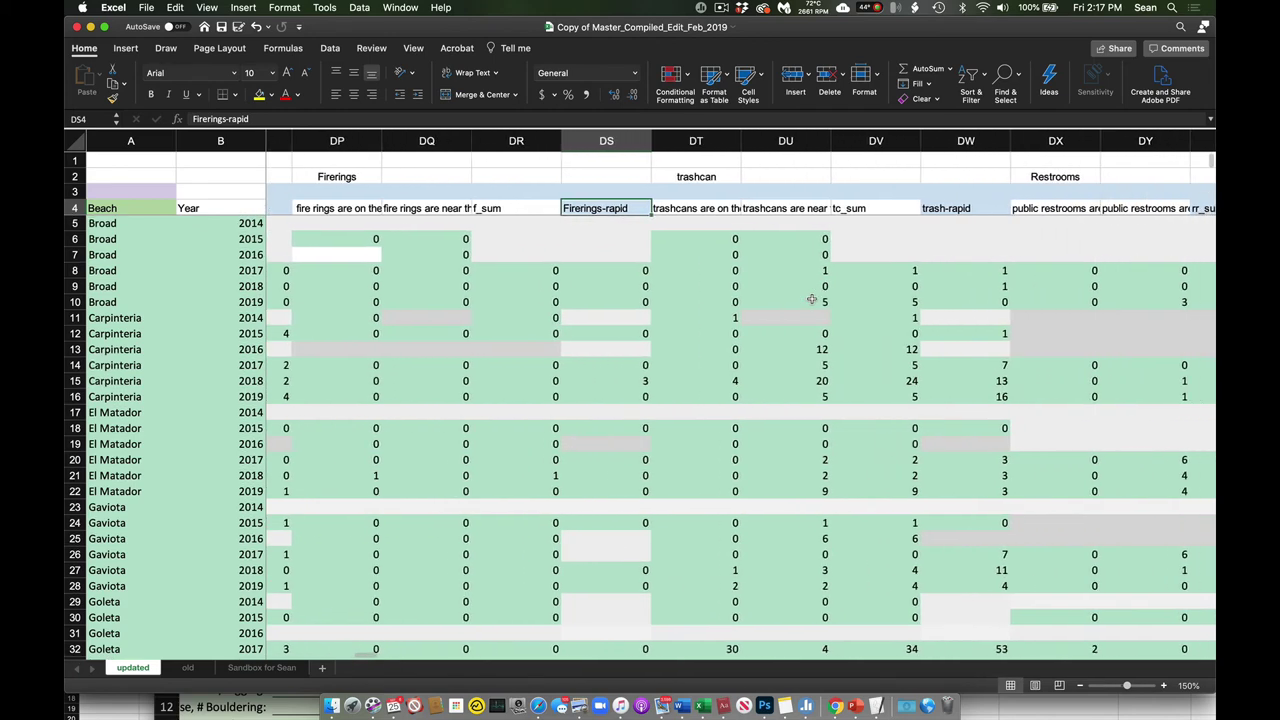
Step: Read the trashcan headings in columns DT to DW, from trashcans on the beach to trash-rapid
key("Right")
key("Right")
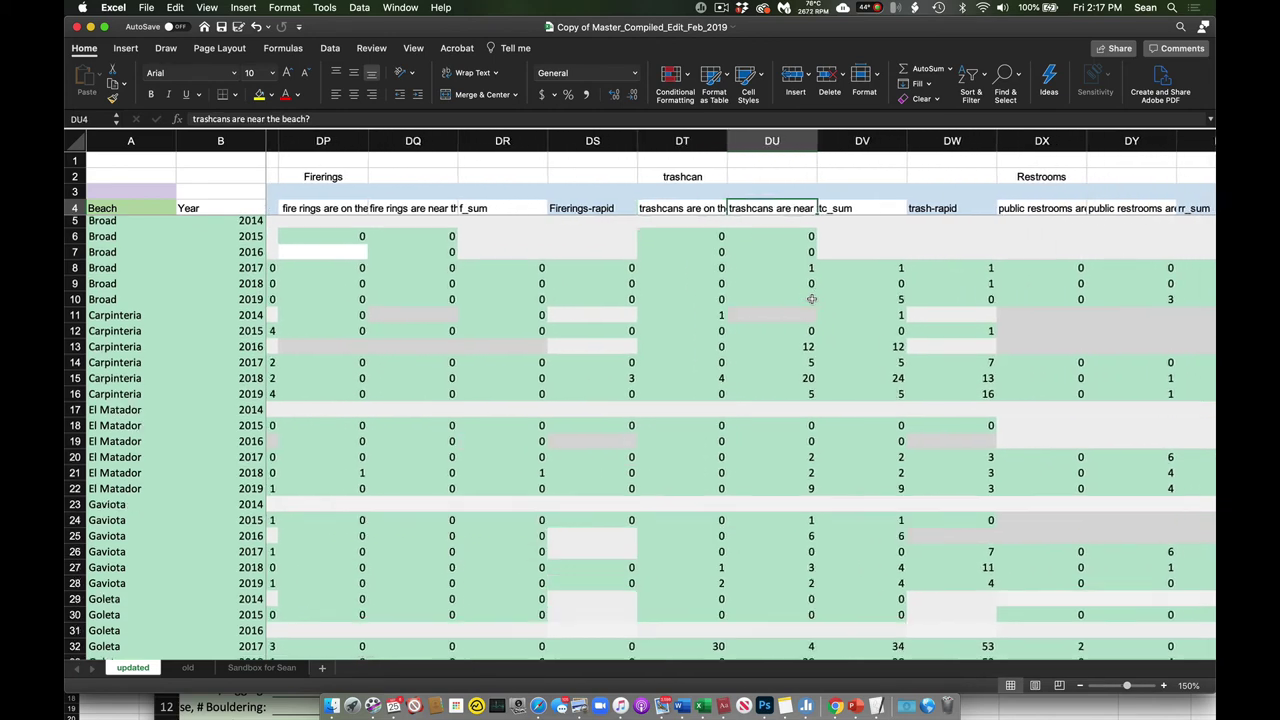
scroll(812, 300, "right", 4)
key("Right")
key("Right")
Step: Go through the Restrooms headings in columns DX to EA, from public restrooms on the beach to restrooms-rapid
key("Right")
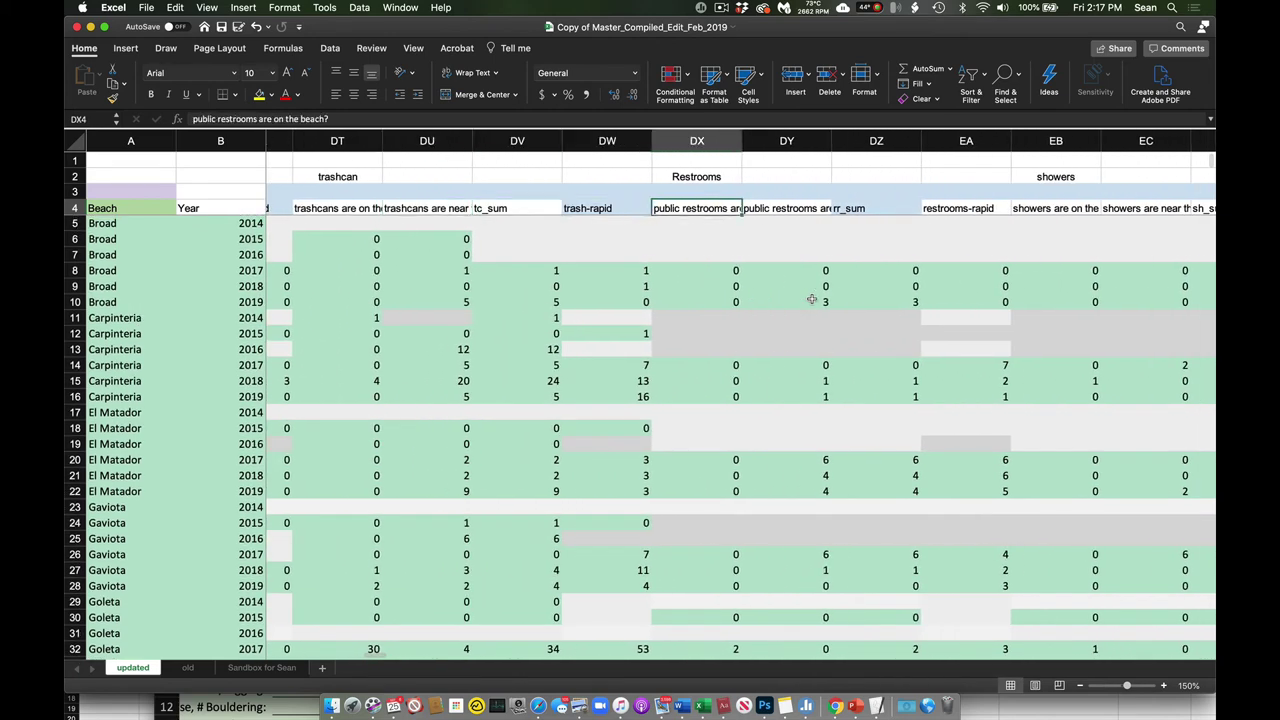
scroll(812, 300, "right", 3)
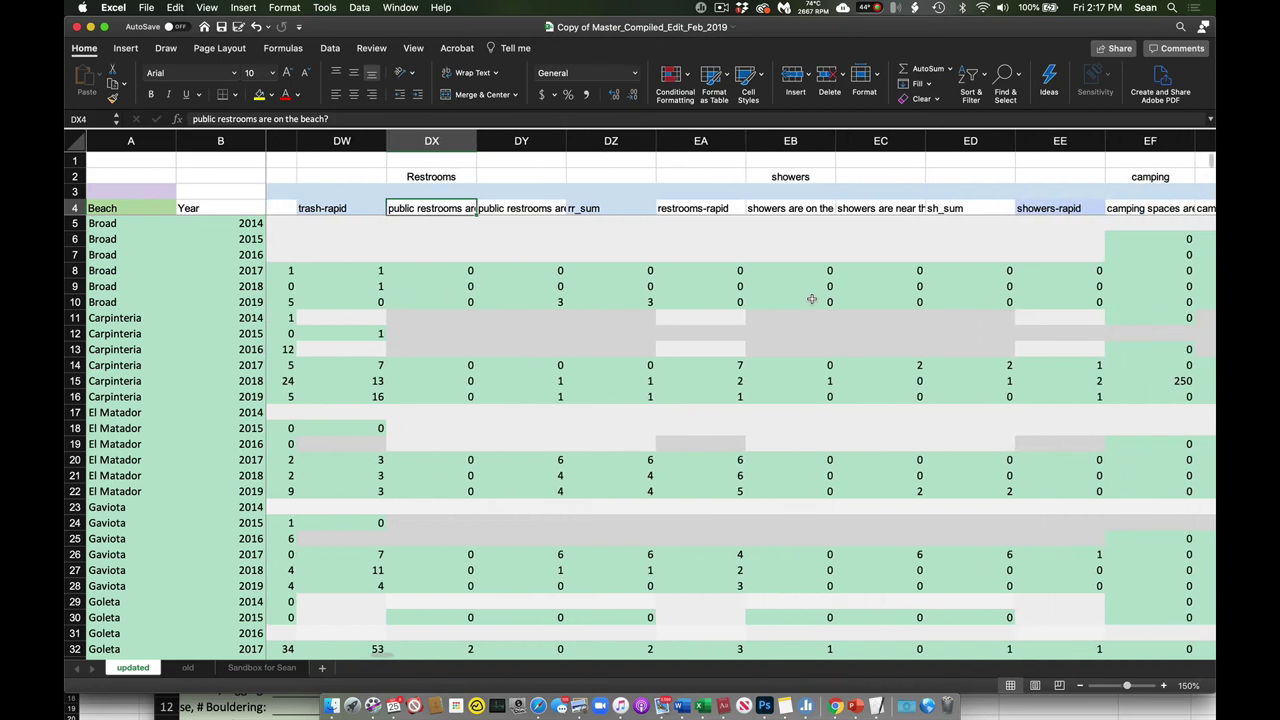
key("Right")
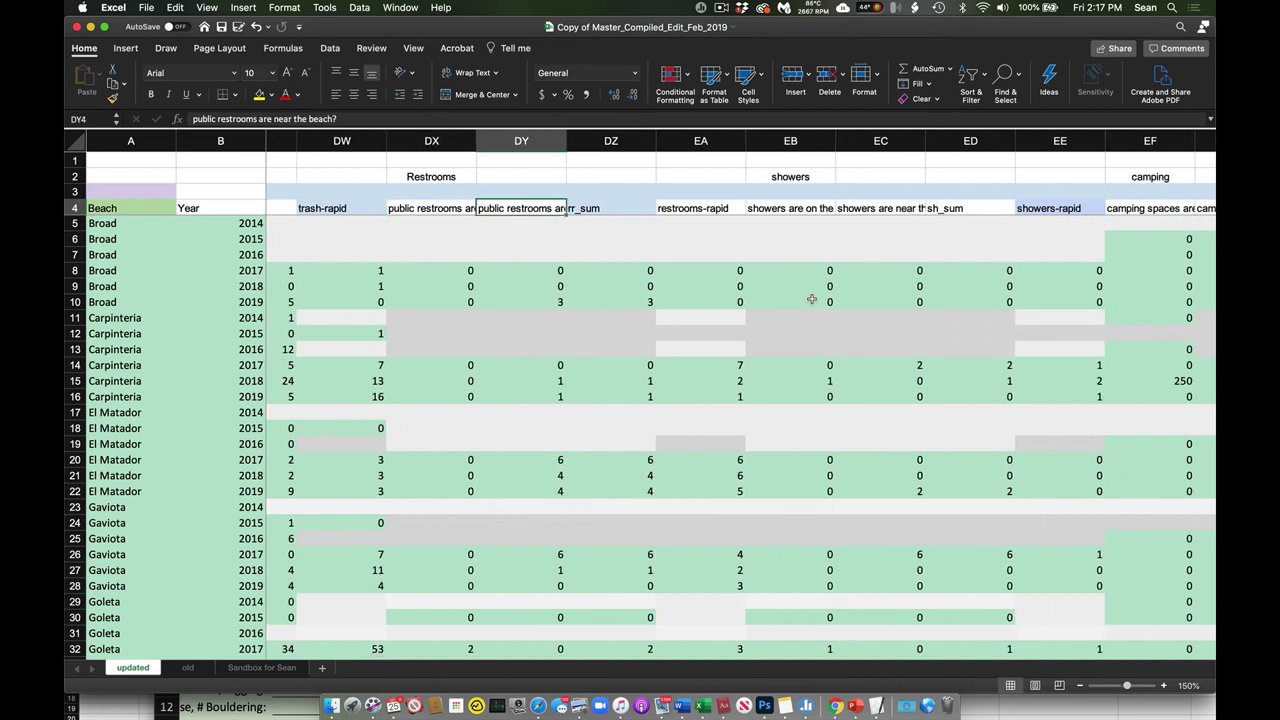
scroll(812, 300, "right", 1)
key("Right")
key("Right")
Step: Read the showers headings in columns EB to EE, from showers on the beach to showers-rapid
key("Right")
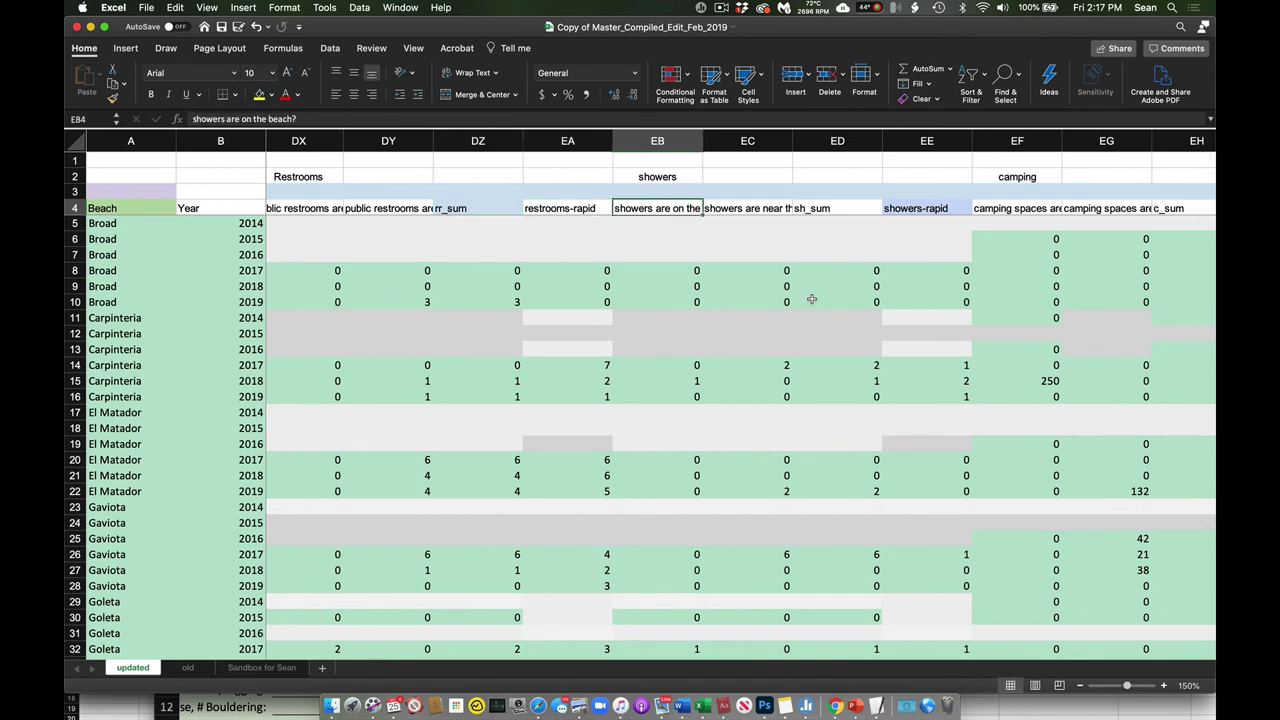
key("Right")
scroll(812, 300, "right", 4)
key("Right")
key("Right")
Step: Read the camping headings in columns EF and EG and the picnic table headings in EJ and EK
key("Right")
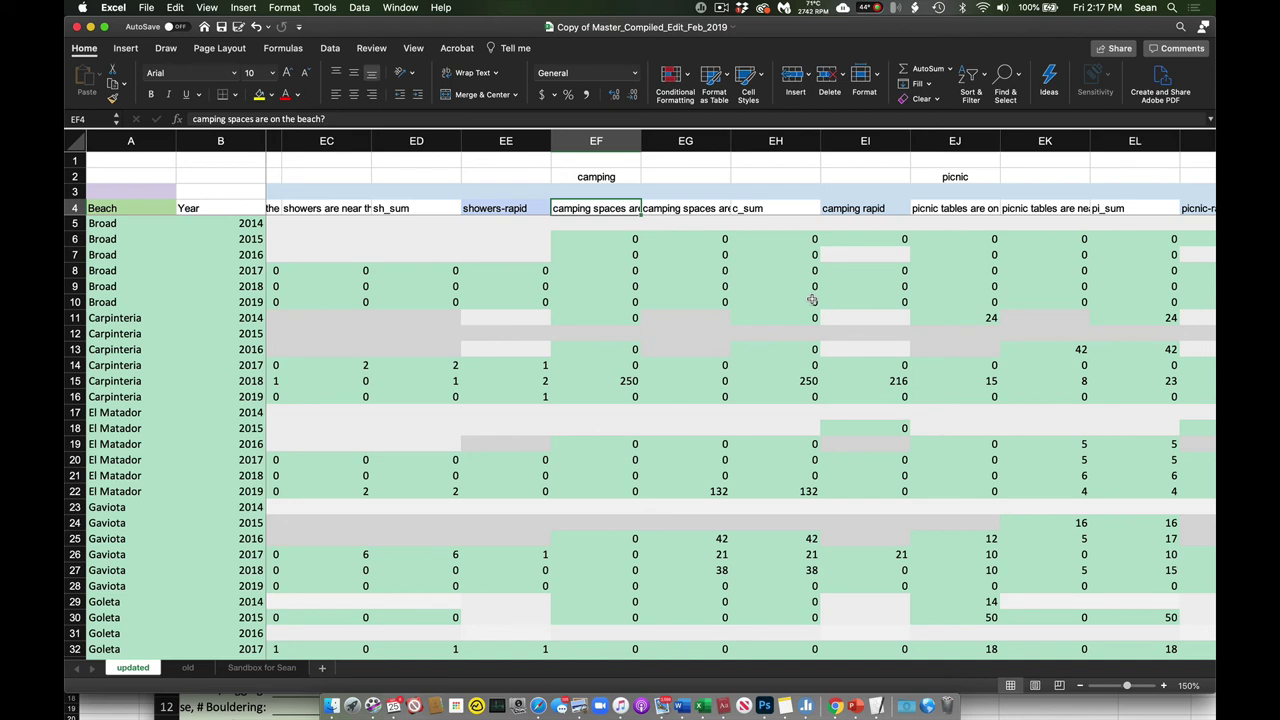
key("Right")
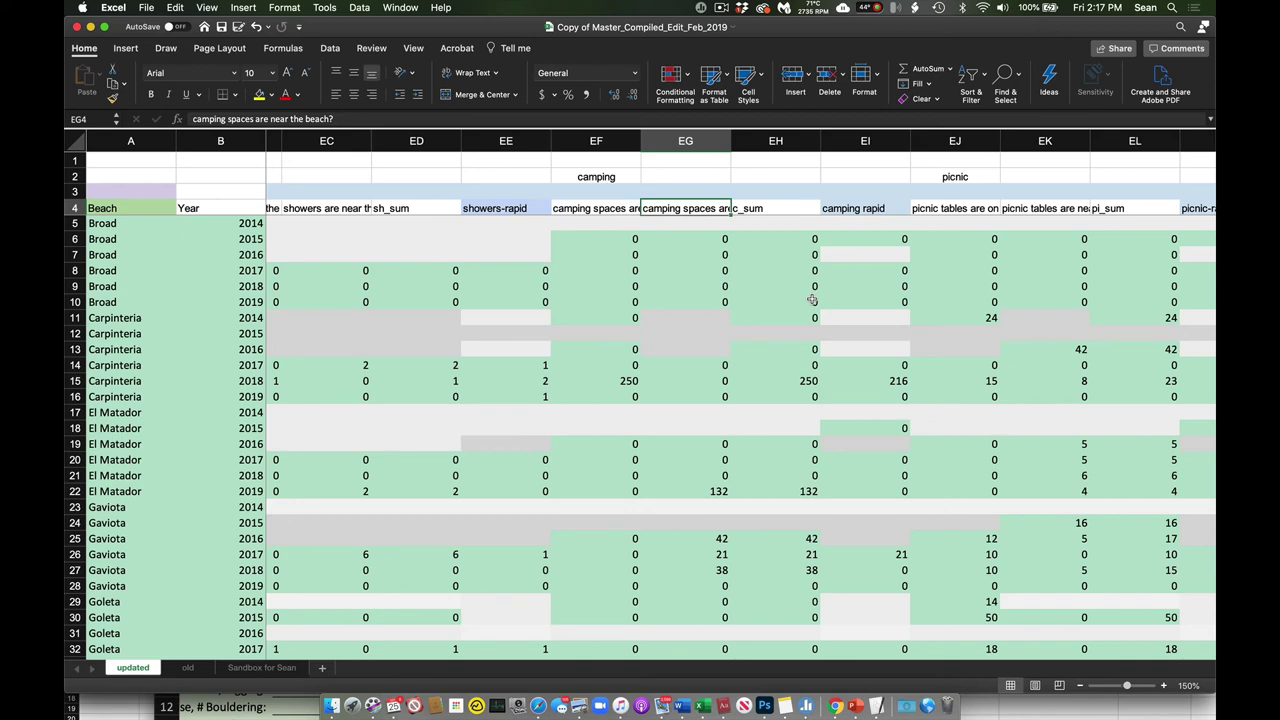
scroll(812, 300, "down", 2)
scroll(790, 320, "right", 3)
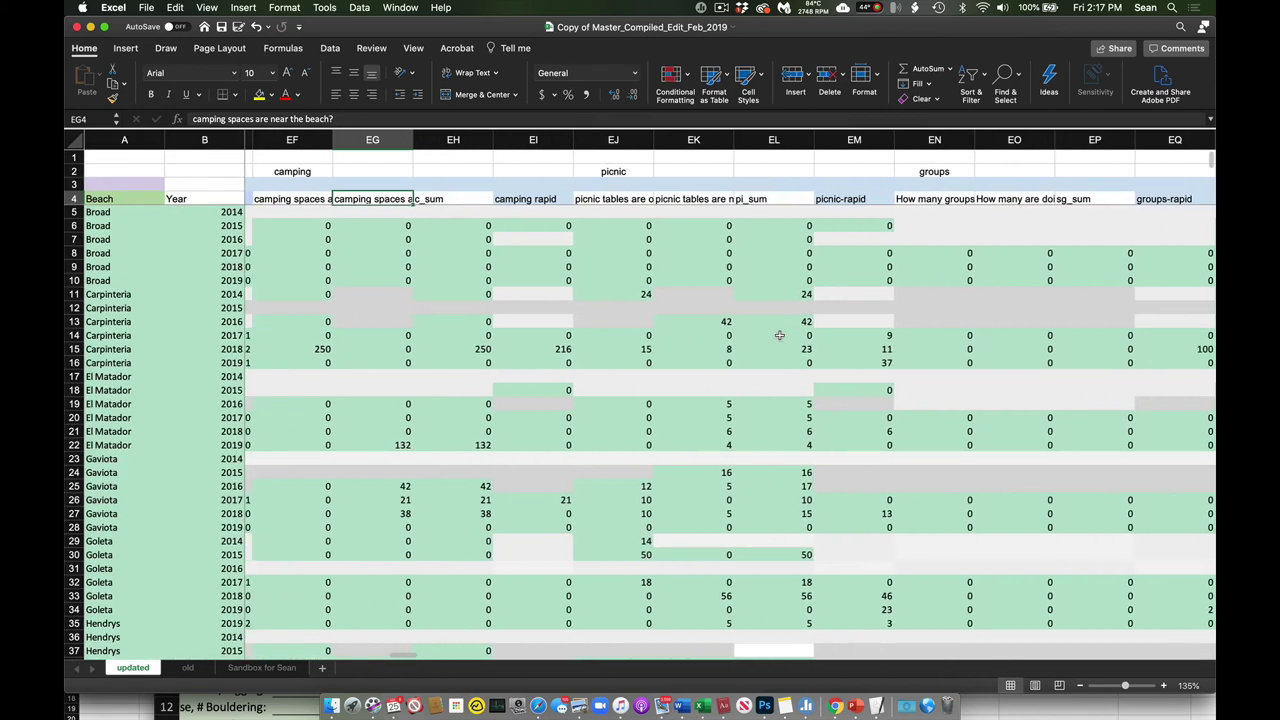
left_click(572, 199)
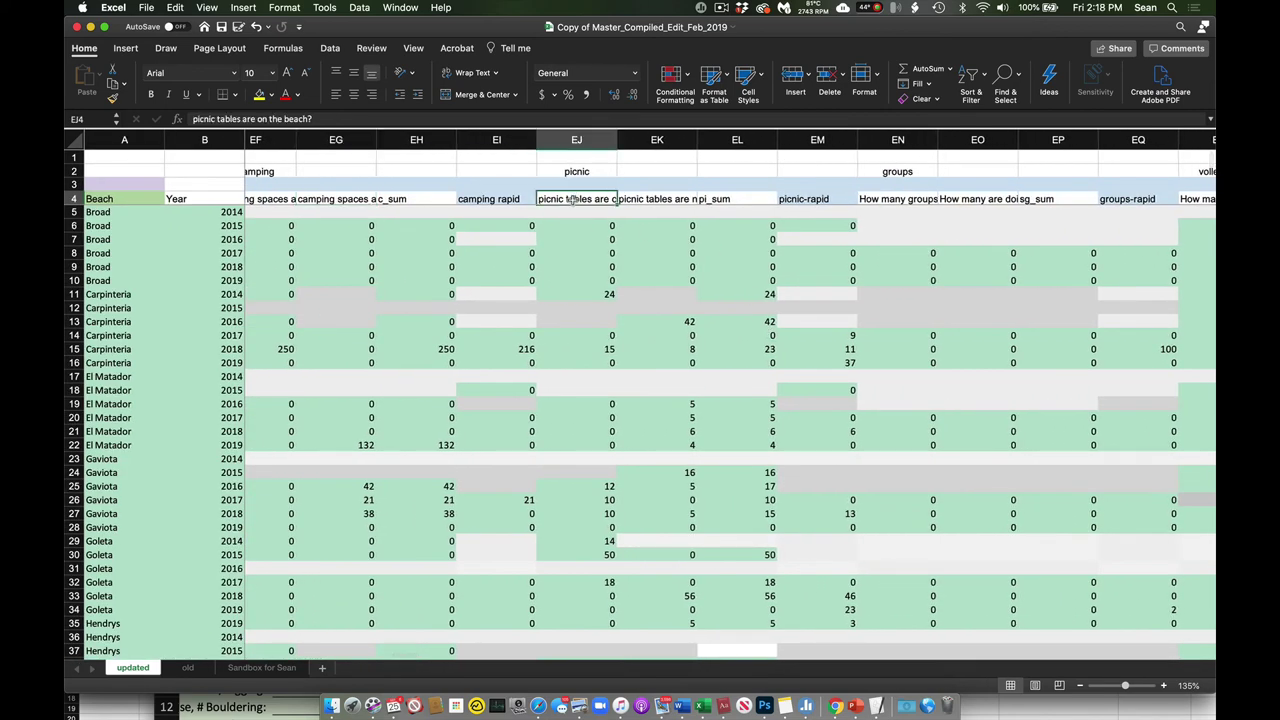
key("Right")
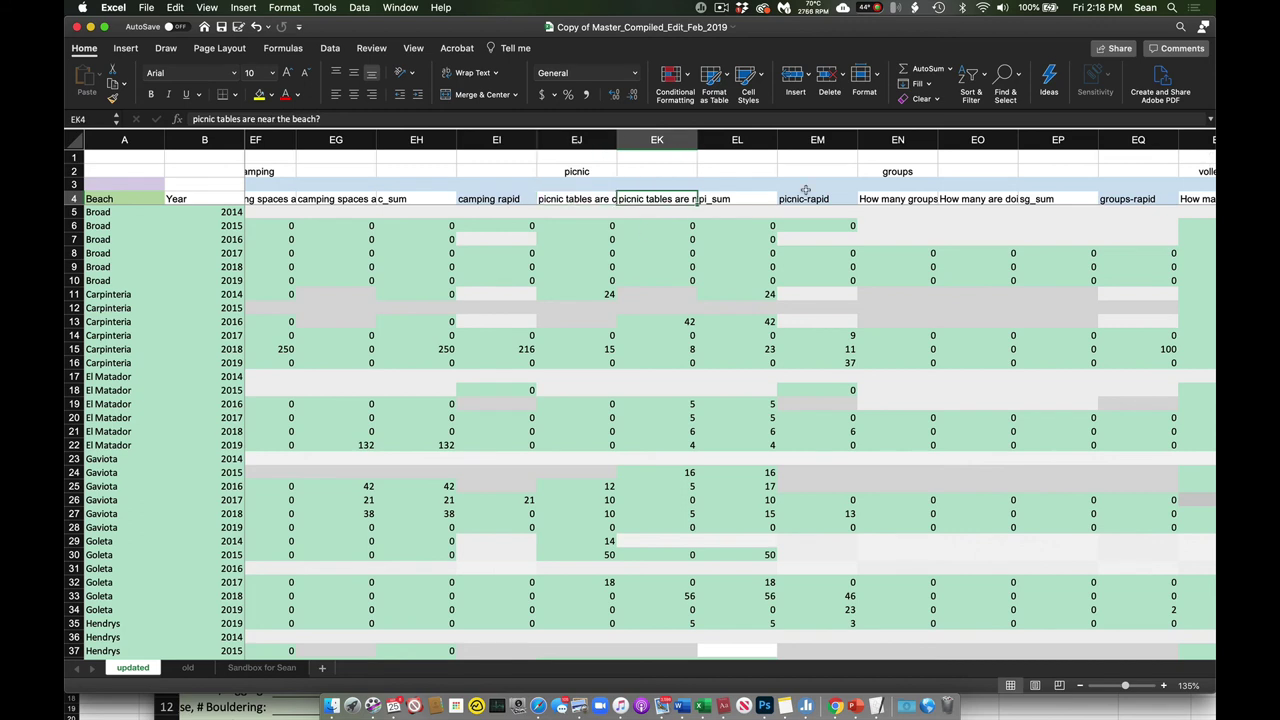
Step: Review the groups headings in columns EN to EQ, covering groups surfing, other activities, sg_sum and groups-rapid
left_click(887, 188)
left_click(887, 199)
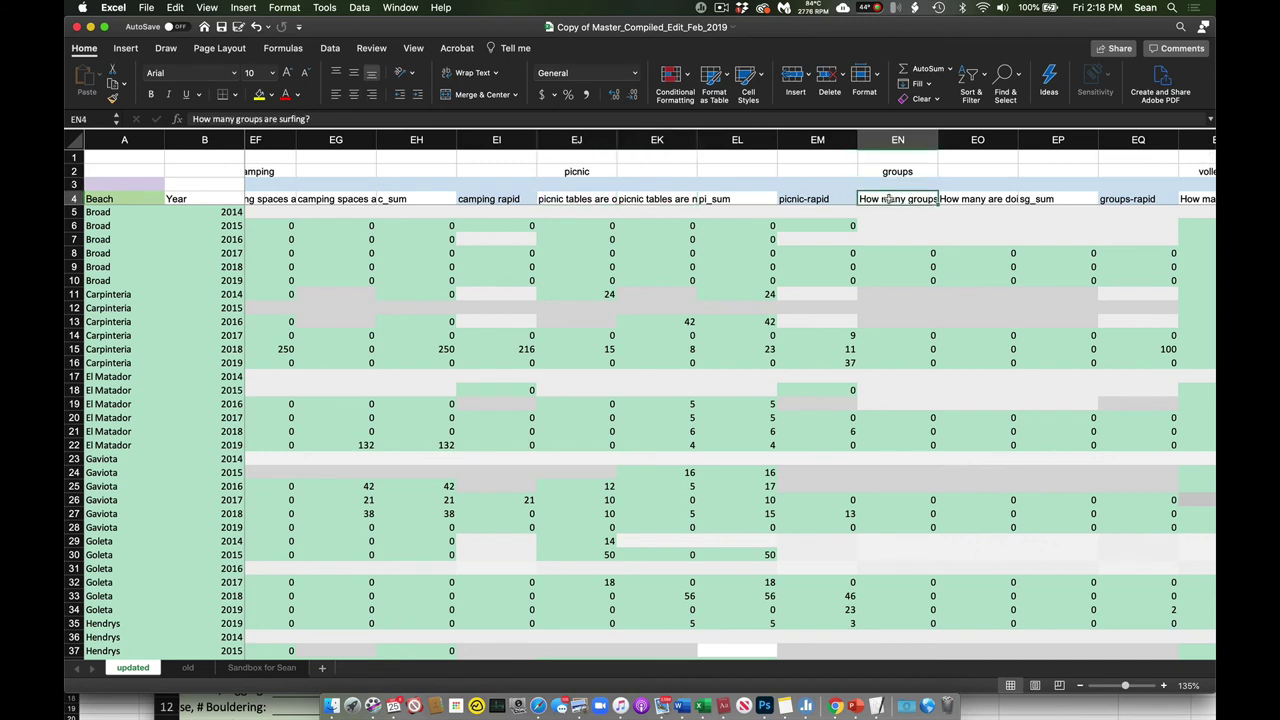
scroll(924, 259, "right", 5)
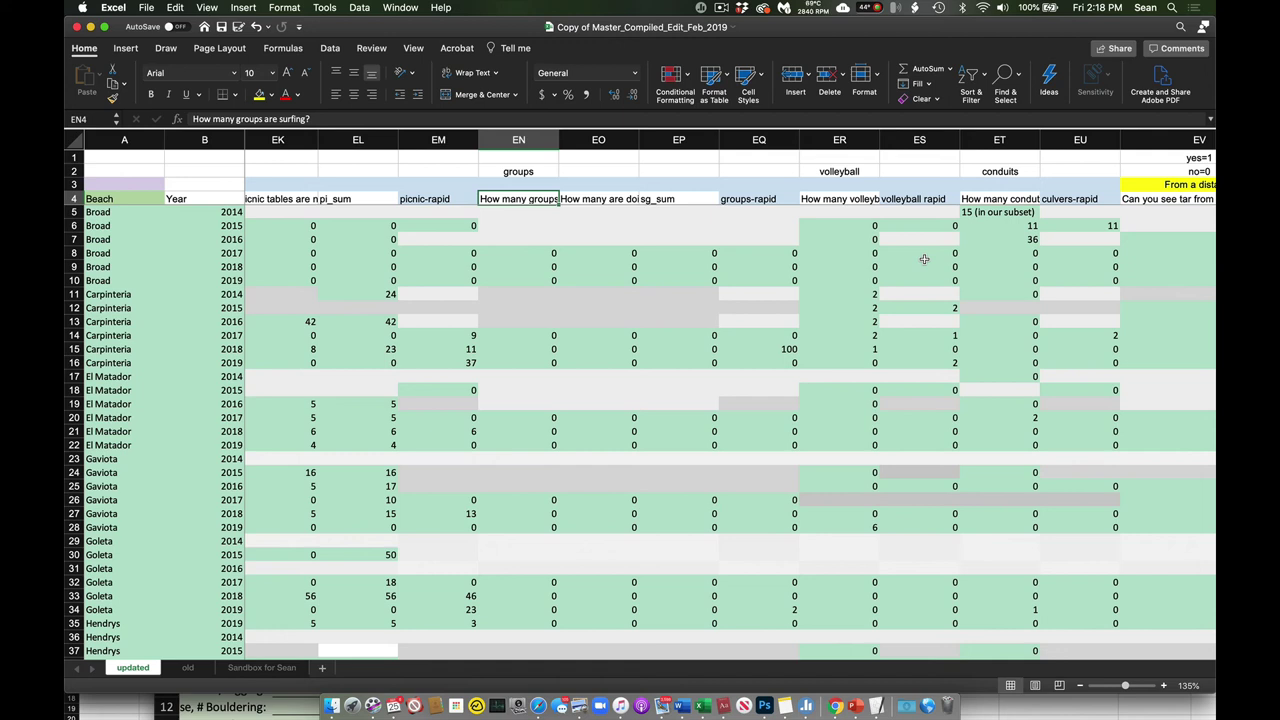
key("Right")
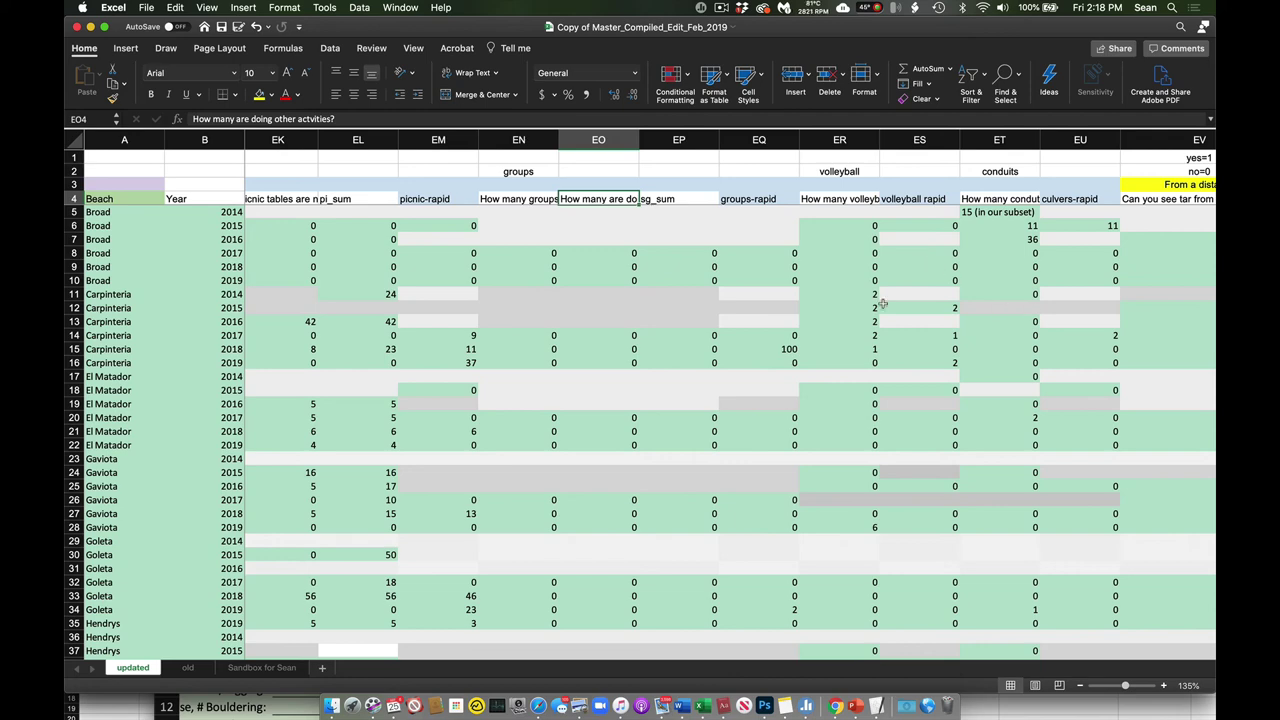
scroll(844, 300, "right", 1)
scroll(844, 300, "right", 2)
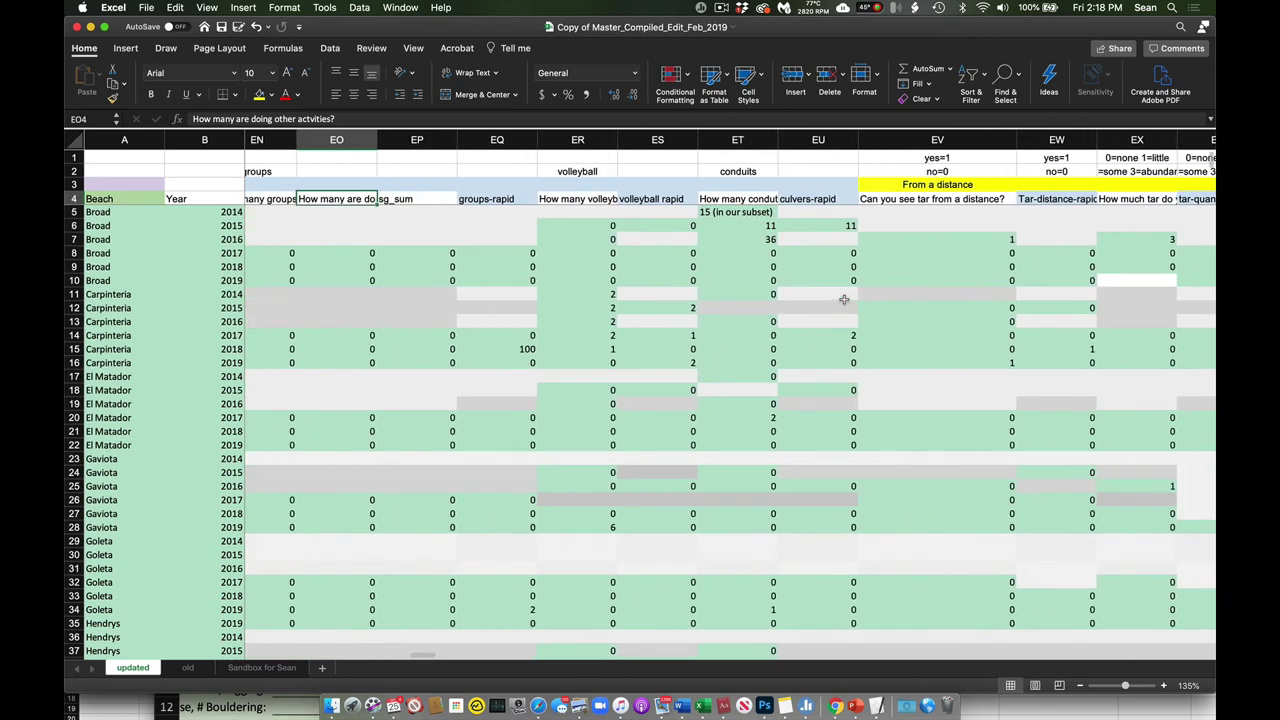
key("Right")
key("Right")
Step: Read the volleyball headings in columns ER and ES and the conduits and culverts headings in ET and EU
key("Right")
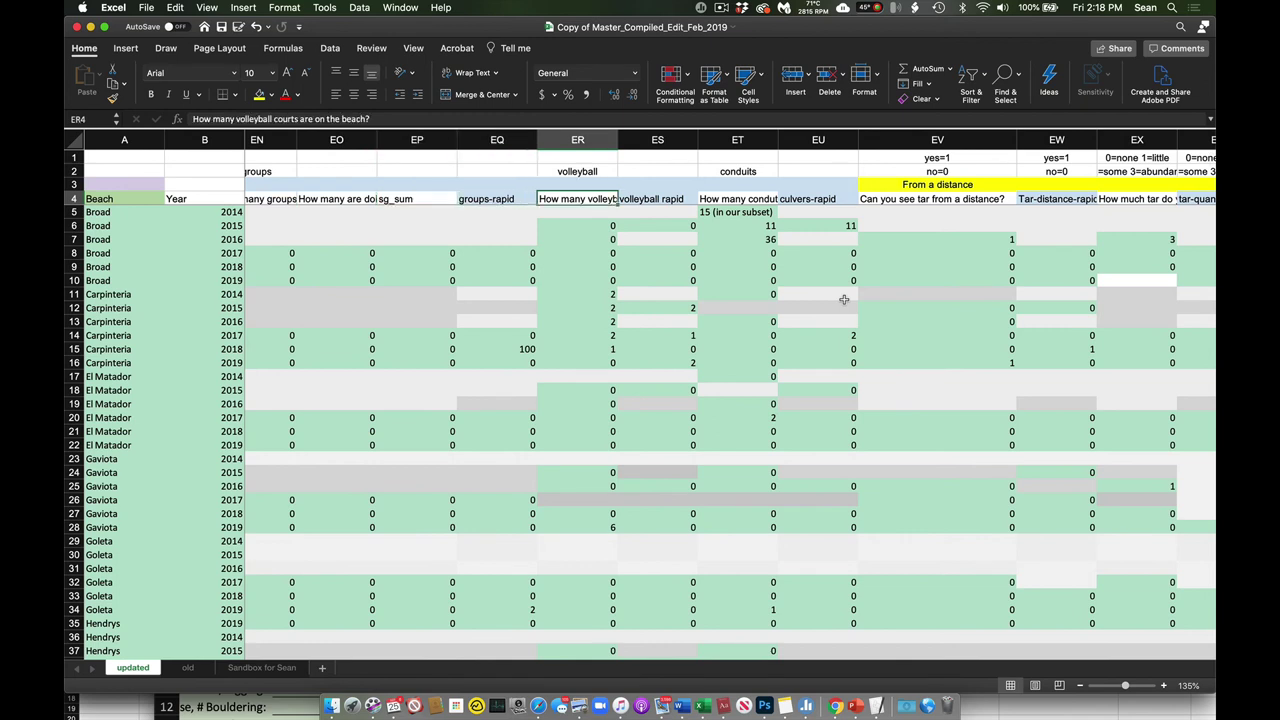
key("Right")
key("Right")
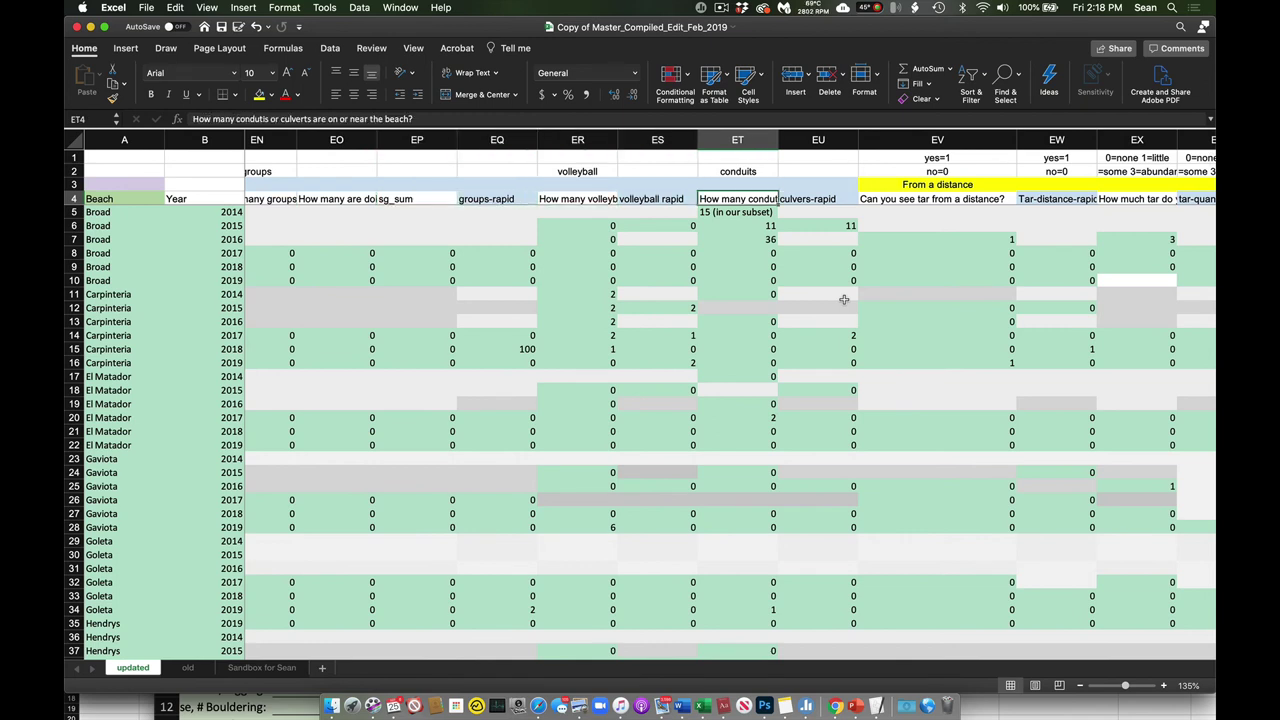
scroll(844, 299, "right", 4)
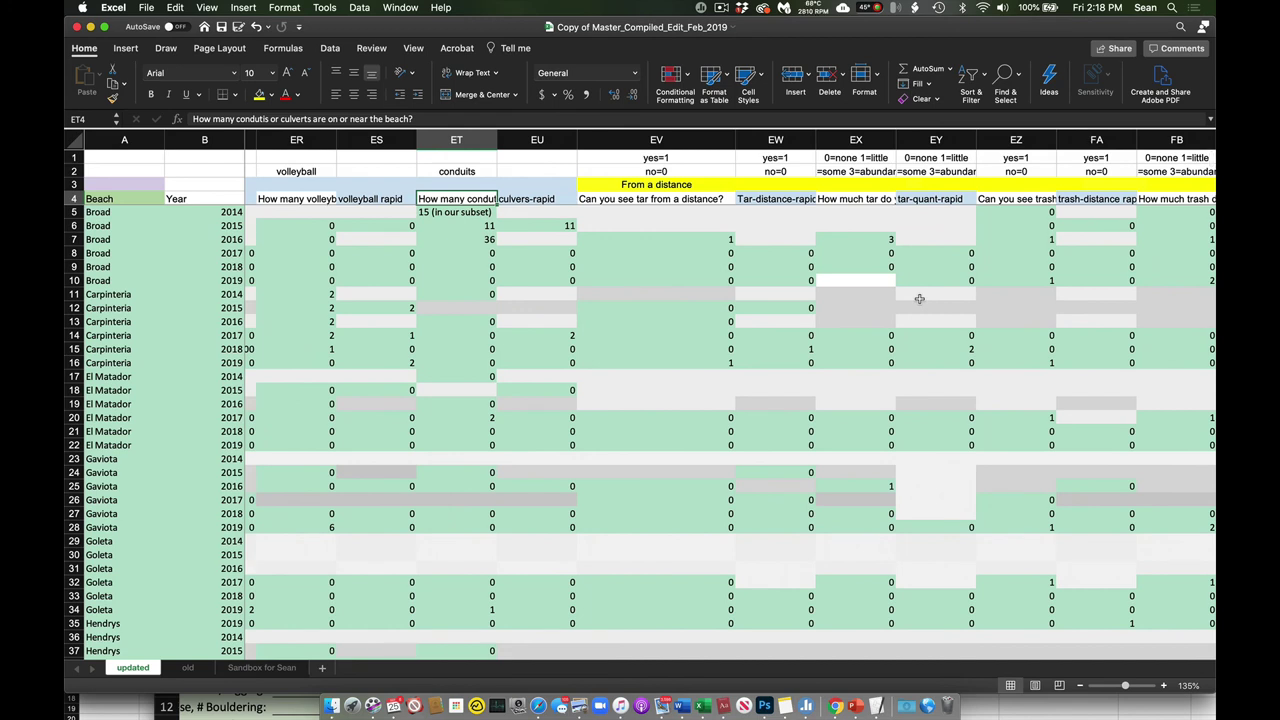
key("Right")
key("Left")
key("Right")
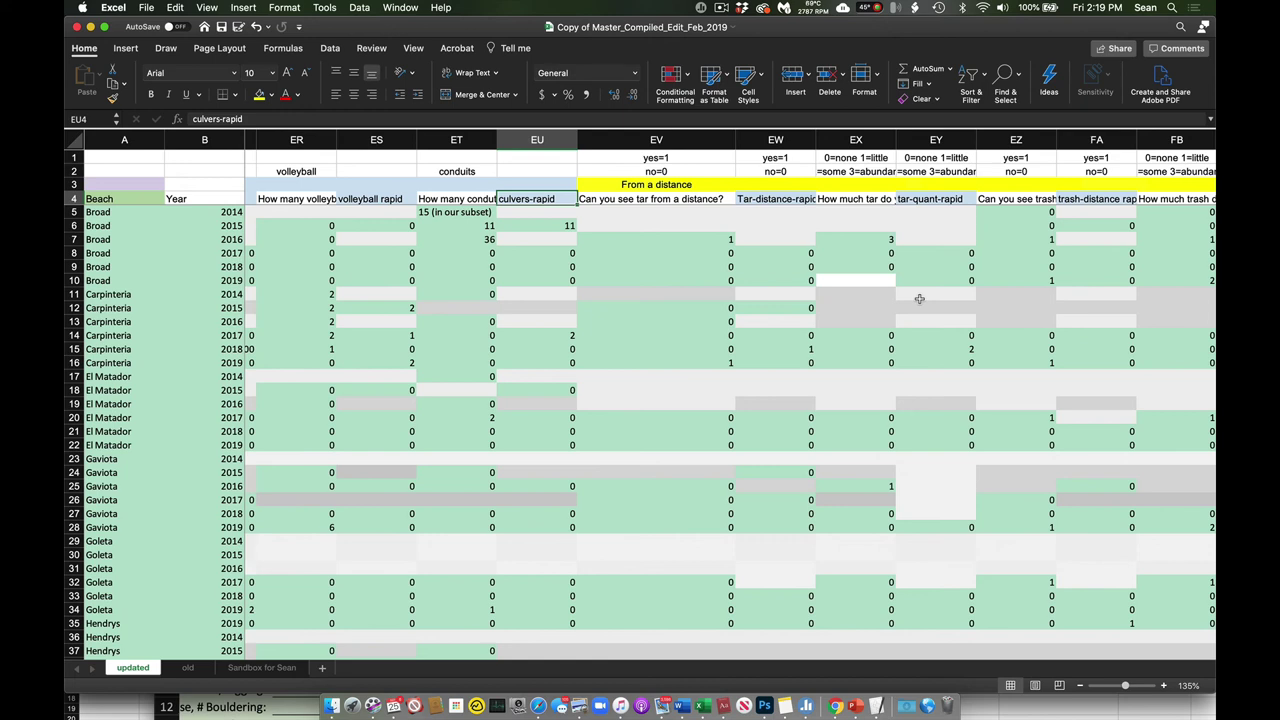
key("Left")
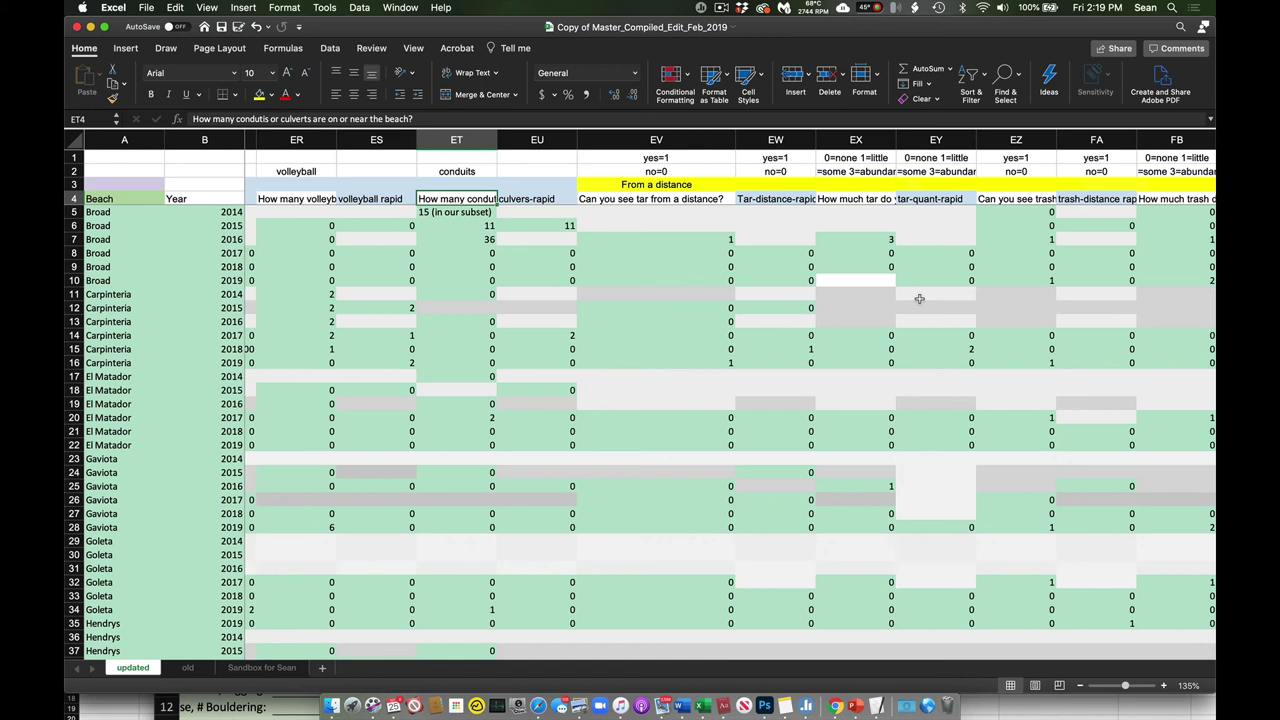
key("Right")
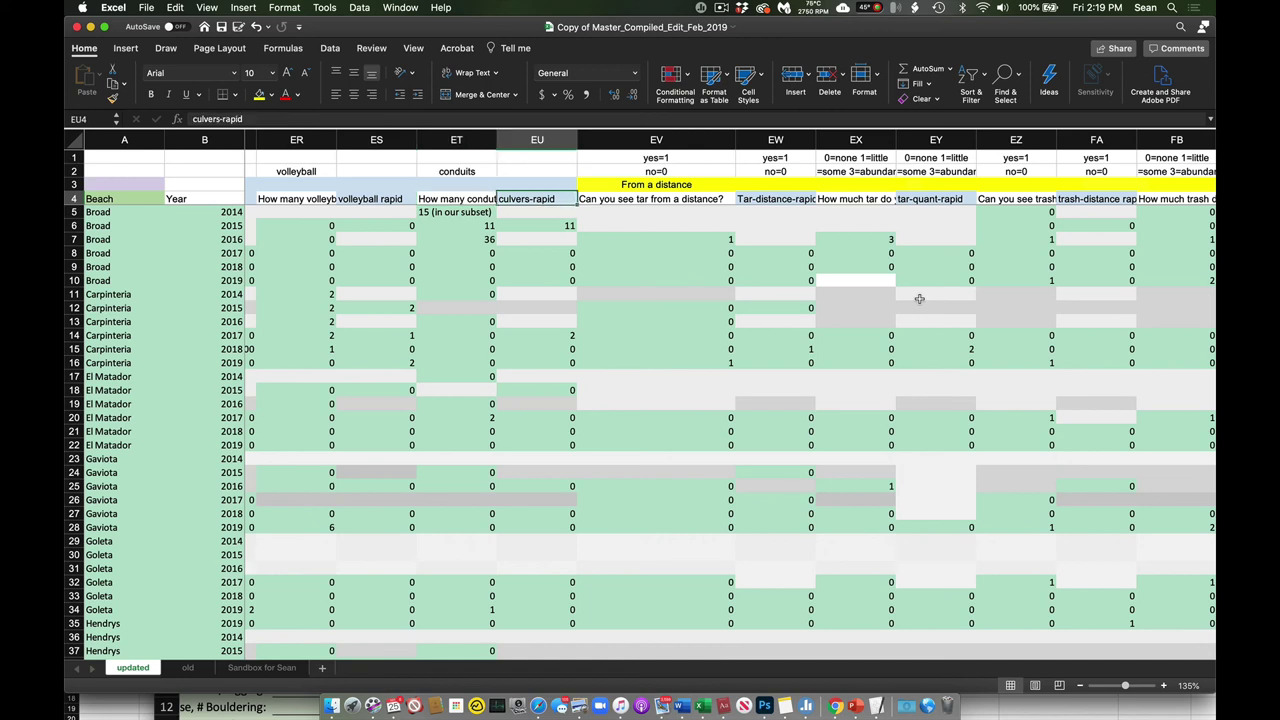
Step: Examine the From a distance tar headings in columns EV to EY and the 0-to-3 quantity scale above column EX
key("Right")
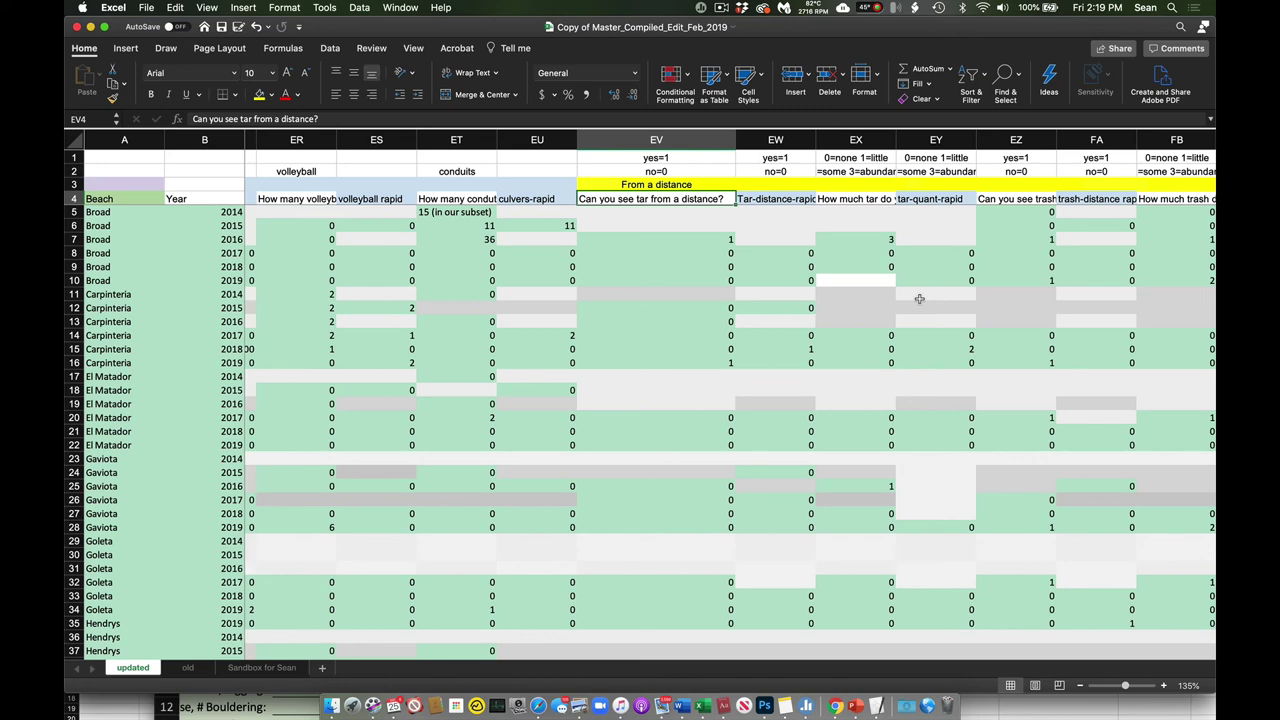
scroll(919, 298, "right", 5)
key("Right")
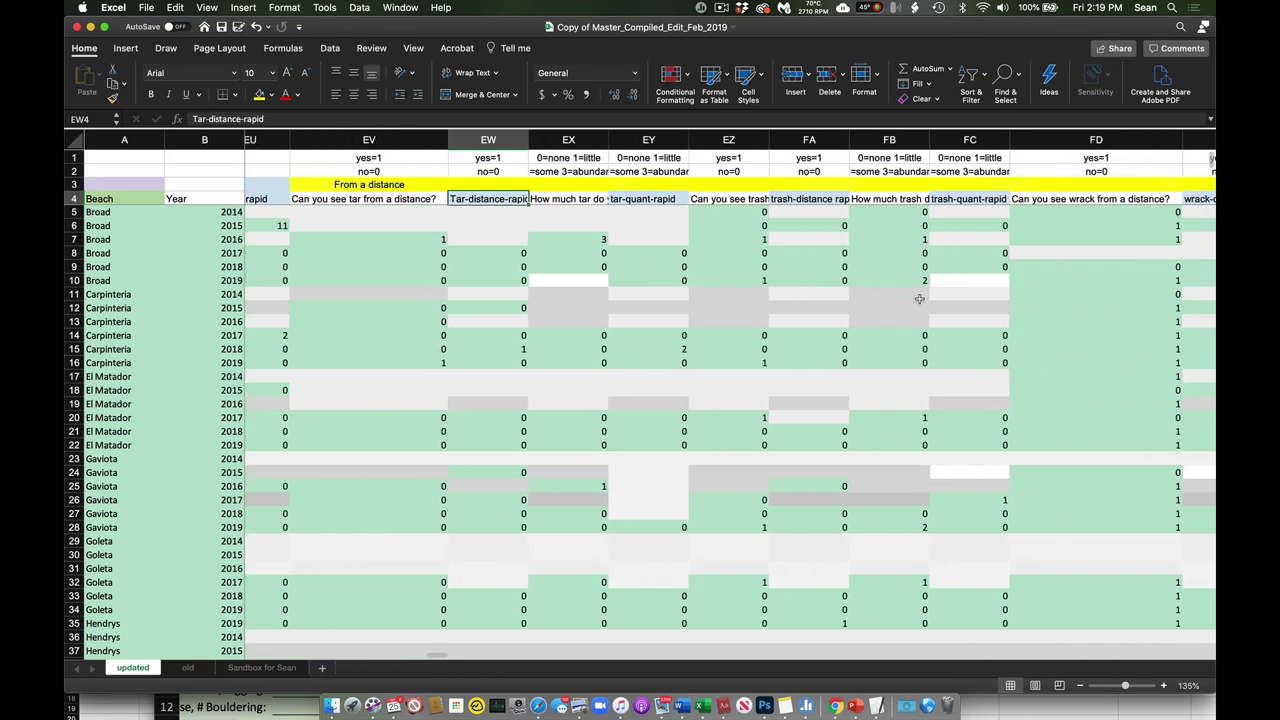
key("Right")
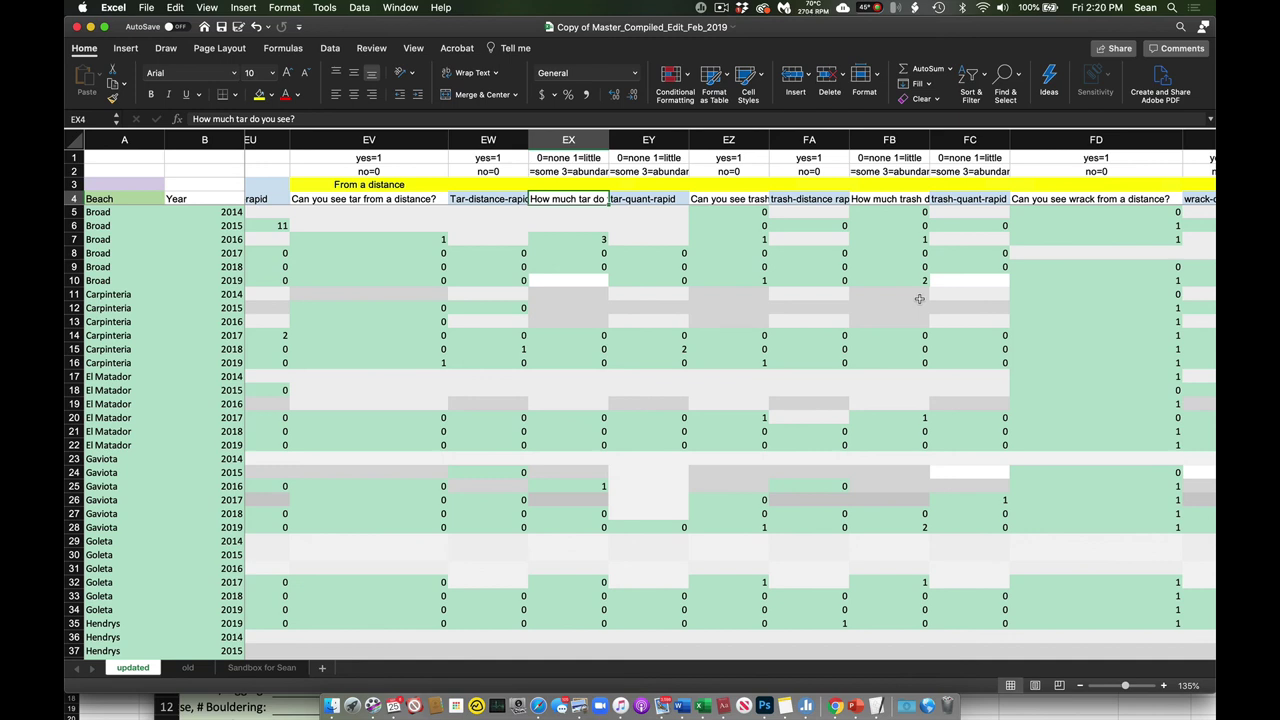
left_click_drag(596, 159, 596, 170)
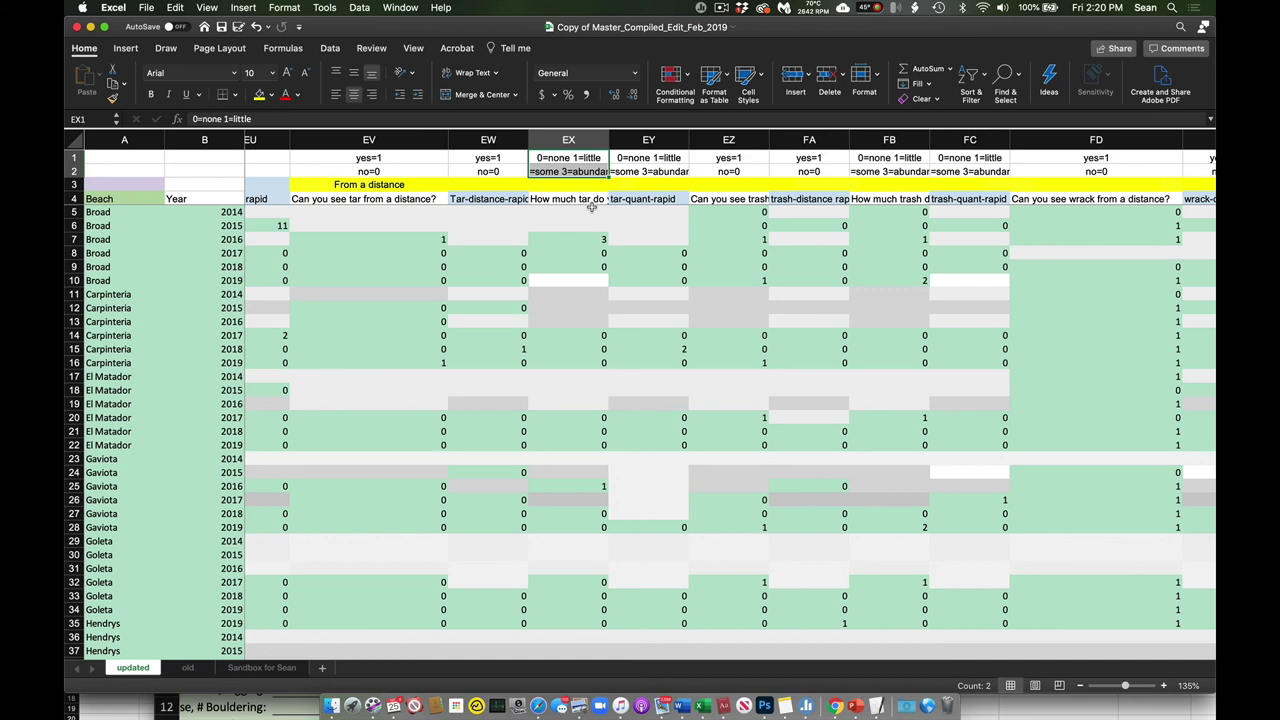
scroll(591, 206, "right", 2)
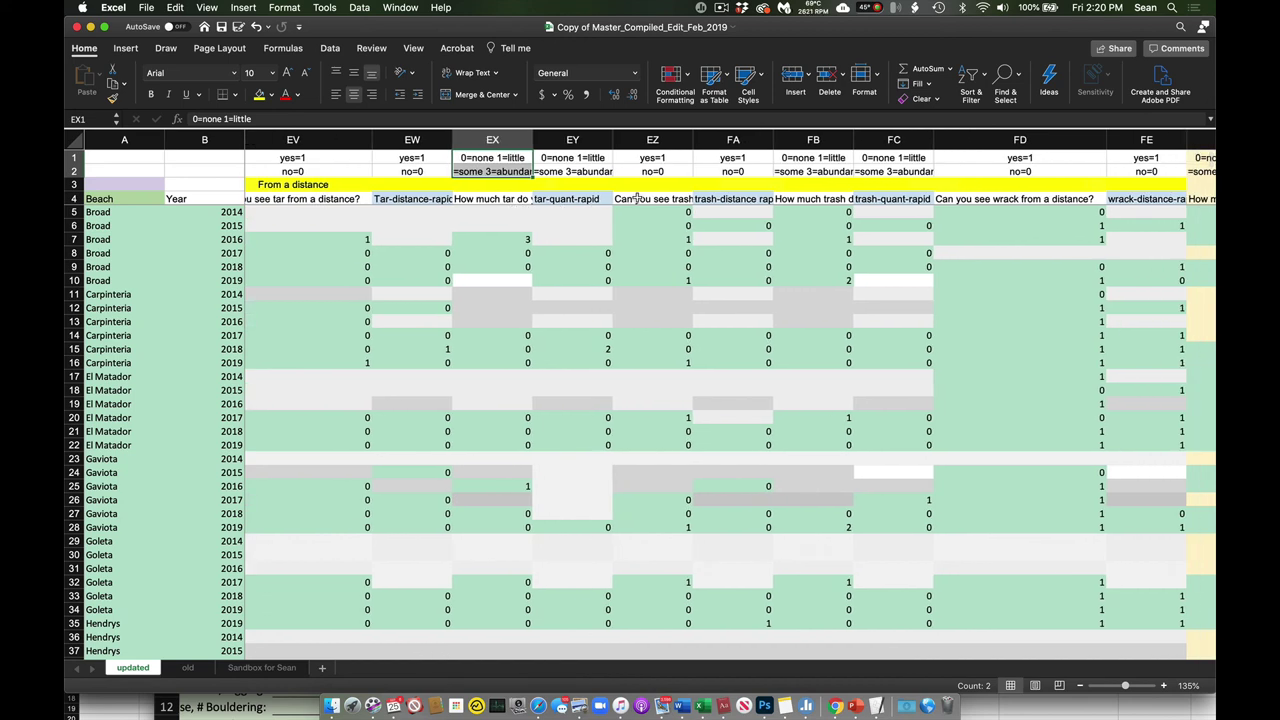
left_click(589, 199)
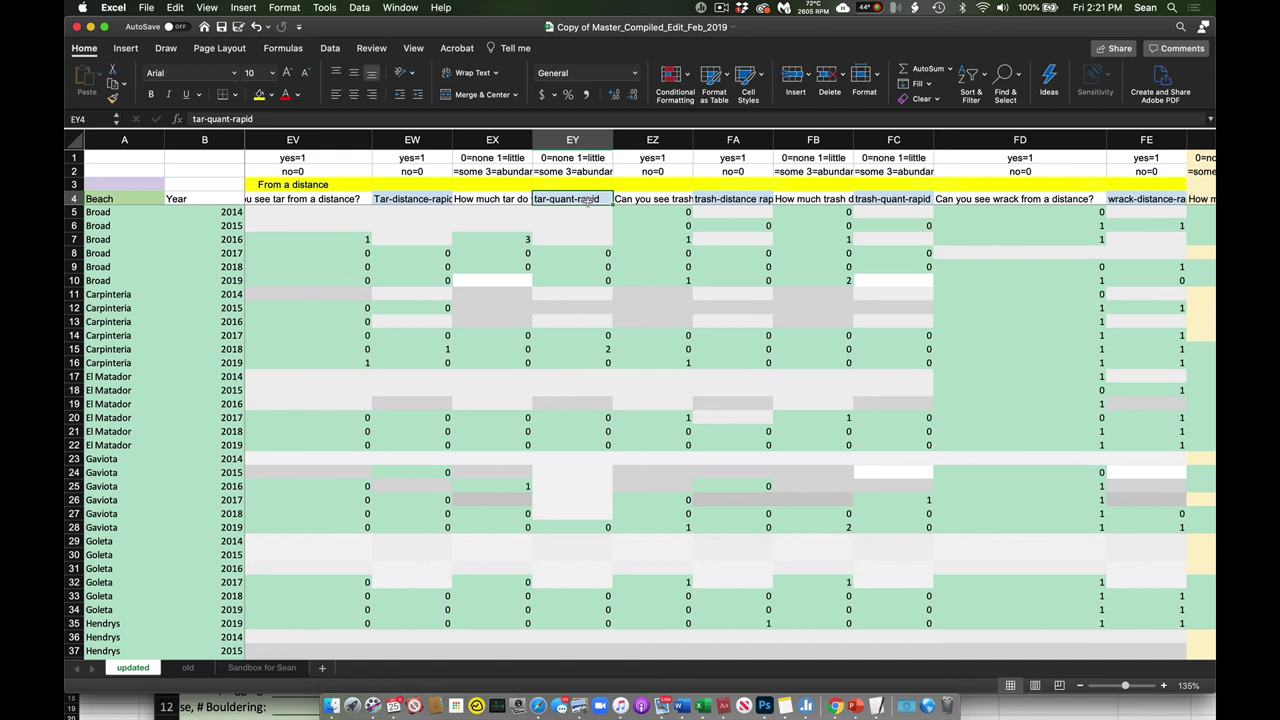
Step: Read the From a distance trash headings in columns EZ to FC, from visible trash to trash-quant-rapid
scroll(602, 225, "right", 4)
key("Right")
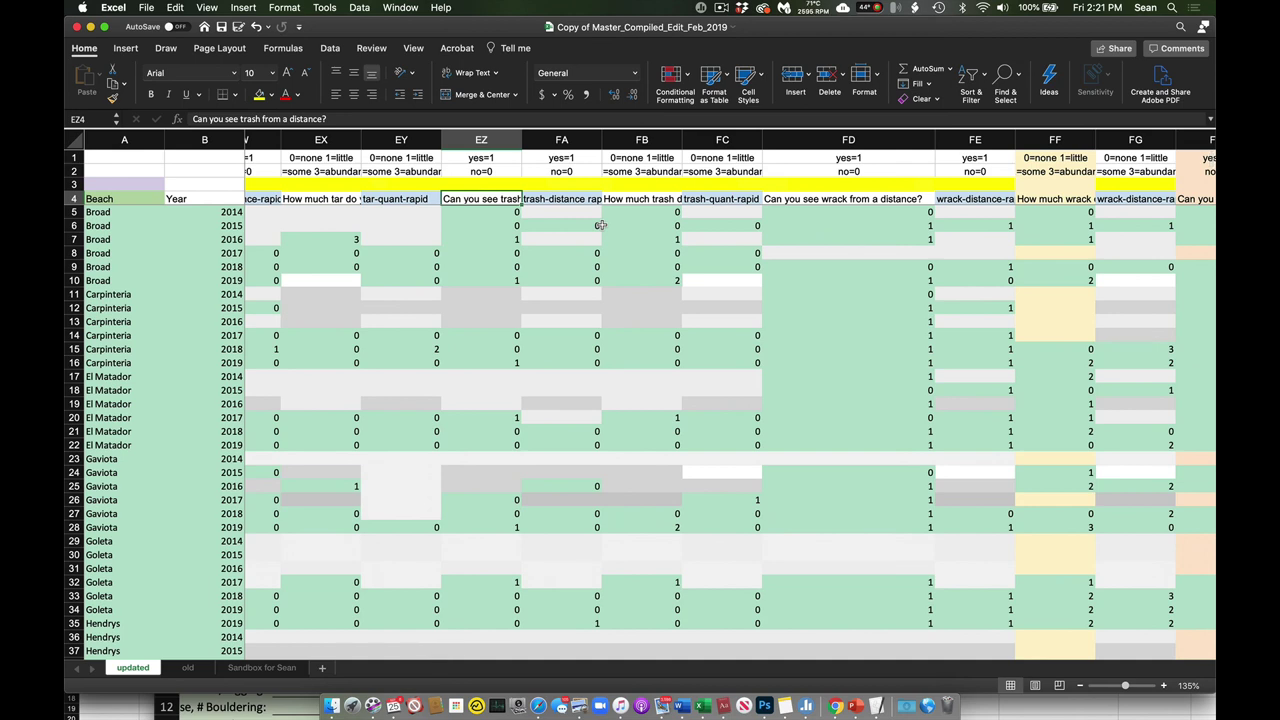
key("Right")
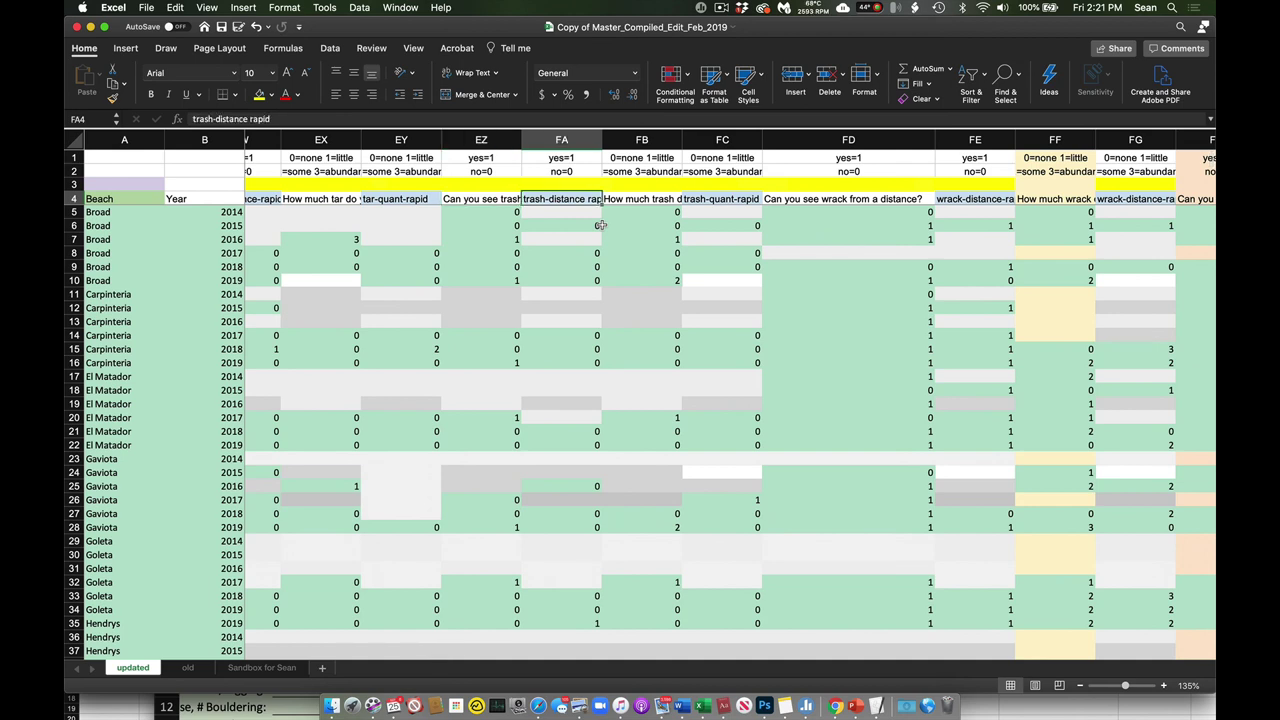
key("Right")
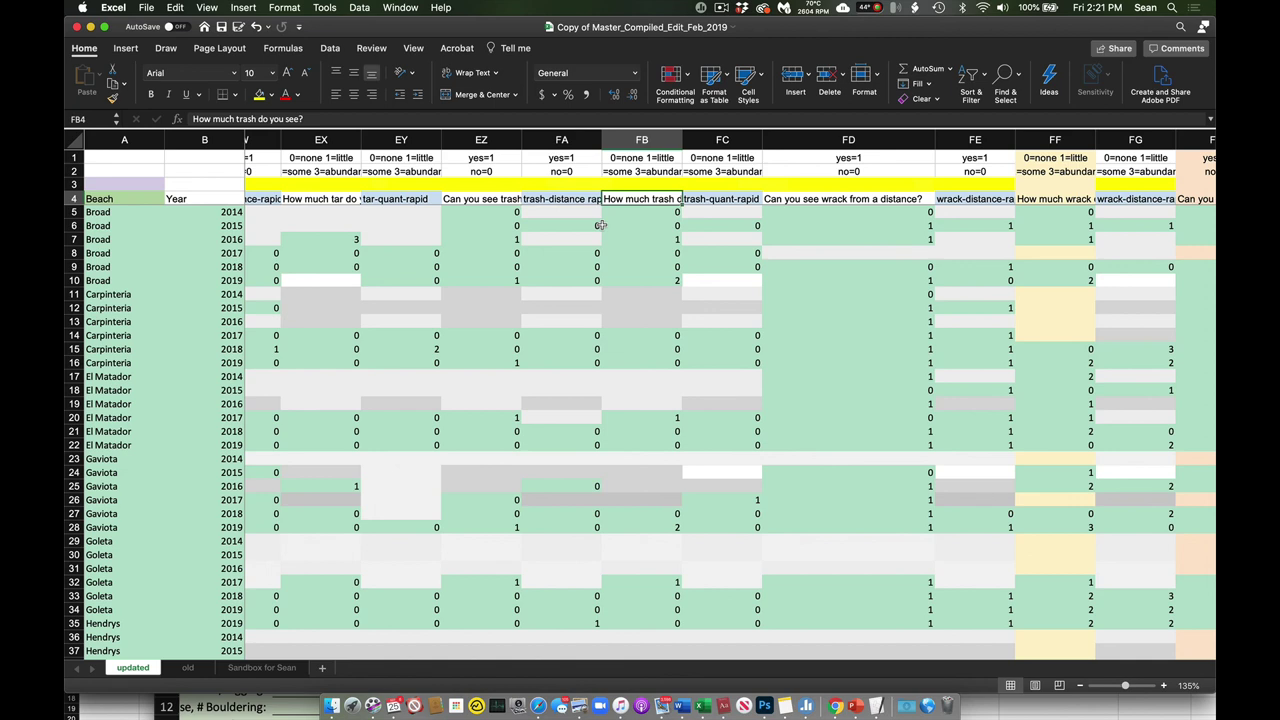
scroll(601, 225, "right", 5)
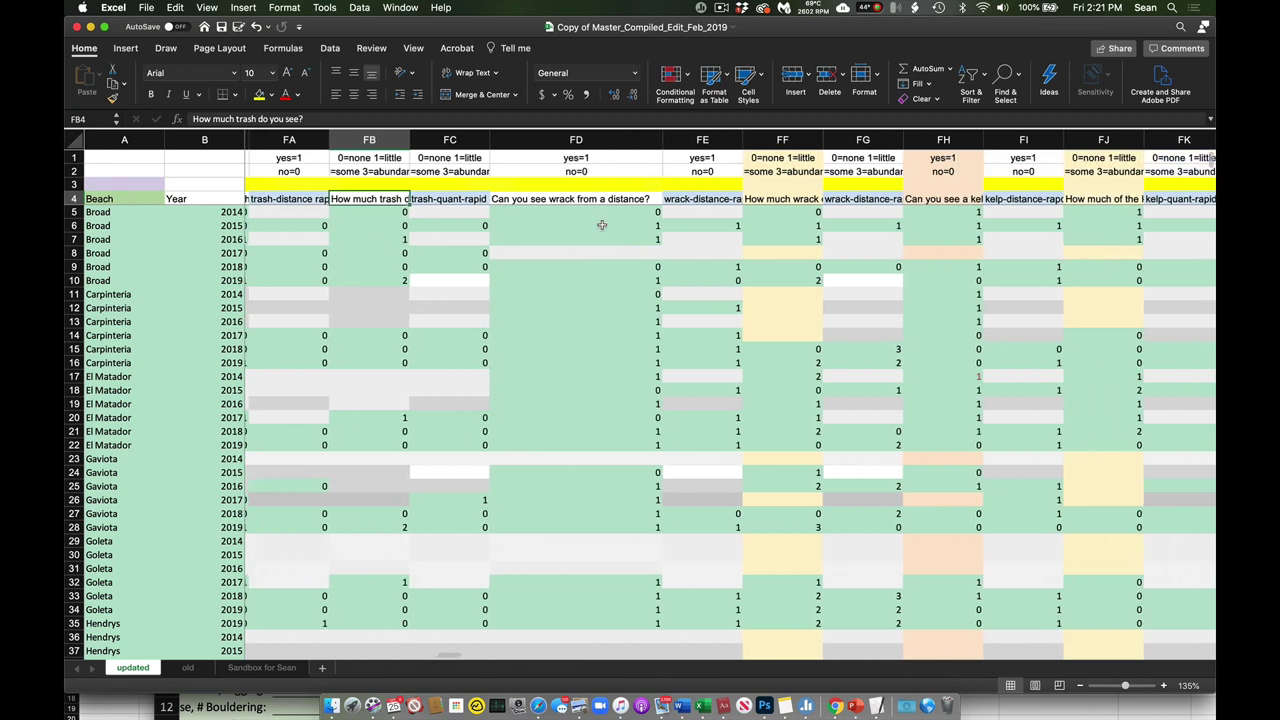
key("Right")
Step: Go through the From a distance wrack headings in columns FD to FG, covering visible wrack and its quantity
key("Right")
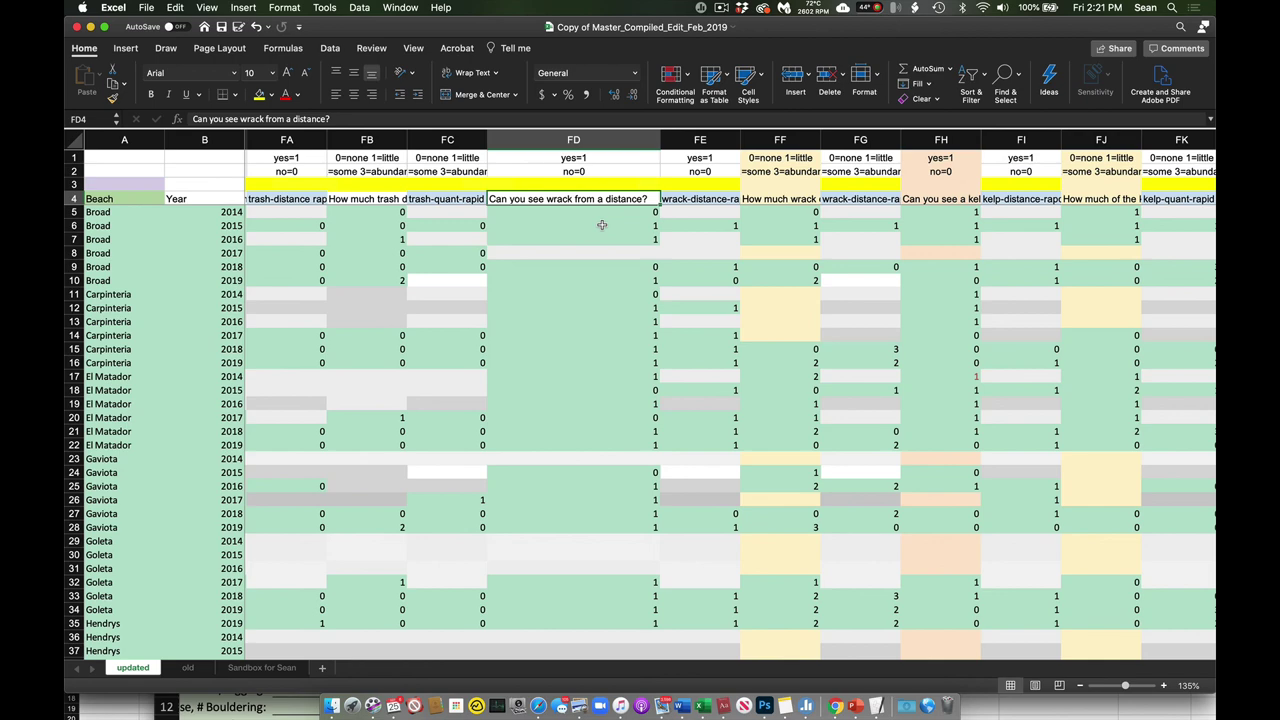
key("Right")
key("Right")
scroll(601, 225, "right", 5)
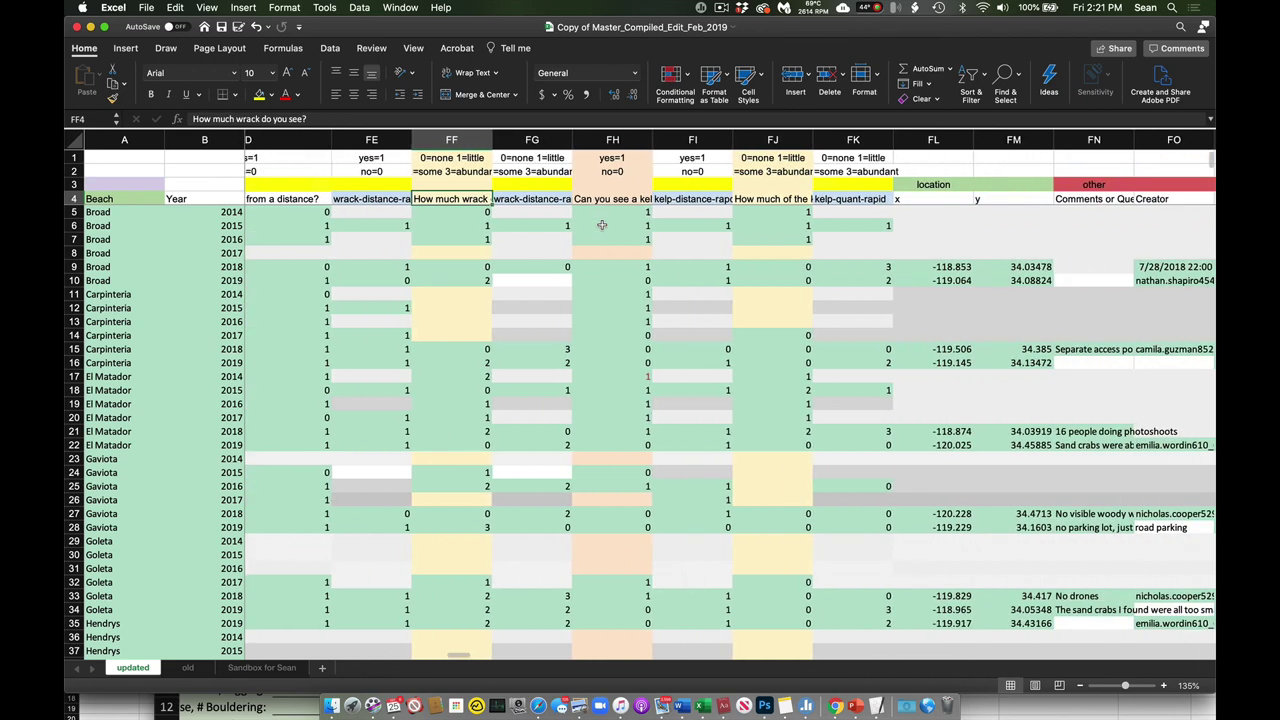
key("Right")
Step: Read the kelp bed headings in columns FH to FJ, from kelp bed in the distance to its quantity
key("Right")
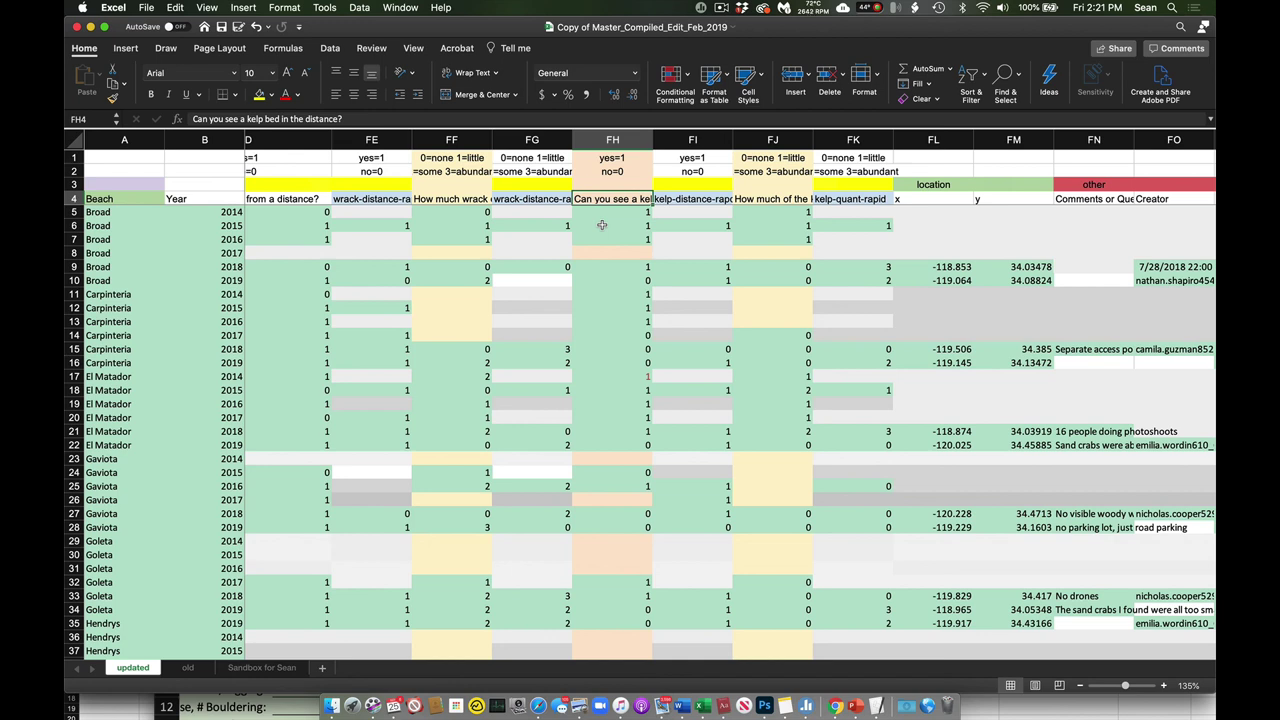
key("Right")
key("Right")
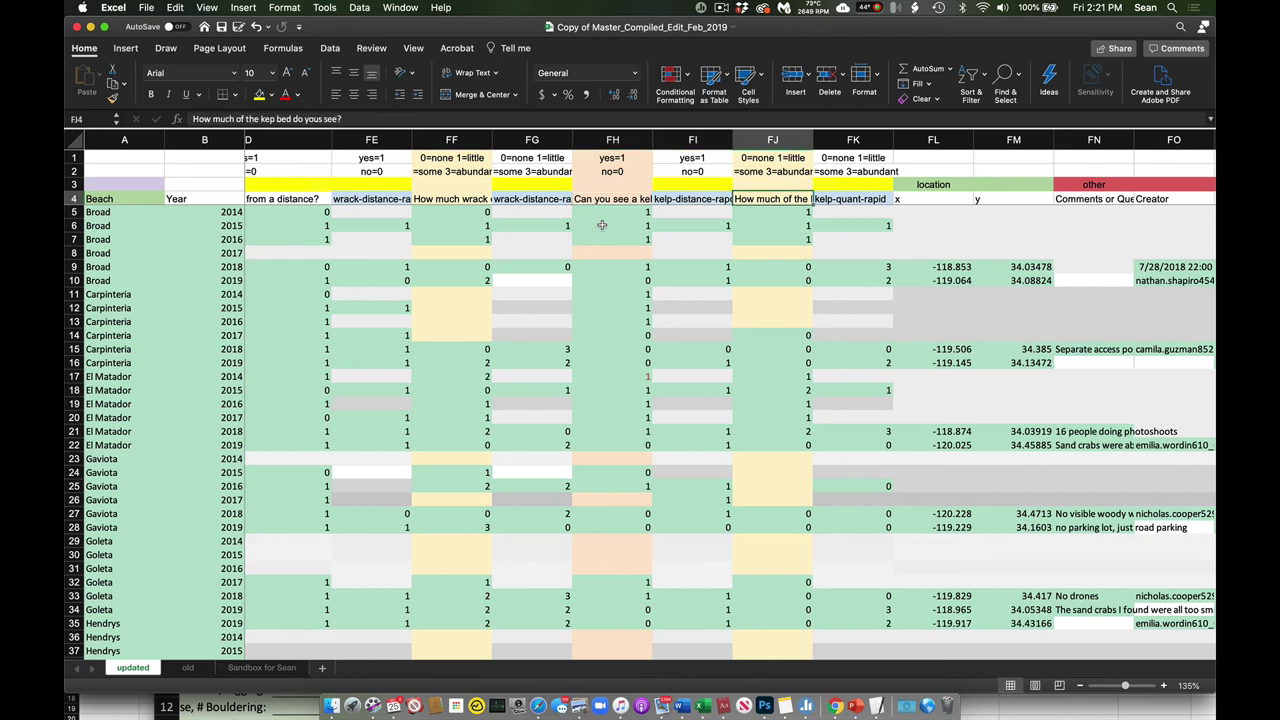
Step: Go back from the kelp bed quantity heading in column FJ to the wrack quantity heading in column FF
key("Left")
key("Left")
key("Left")
key("Left")
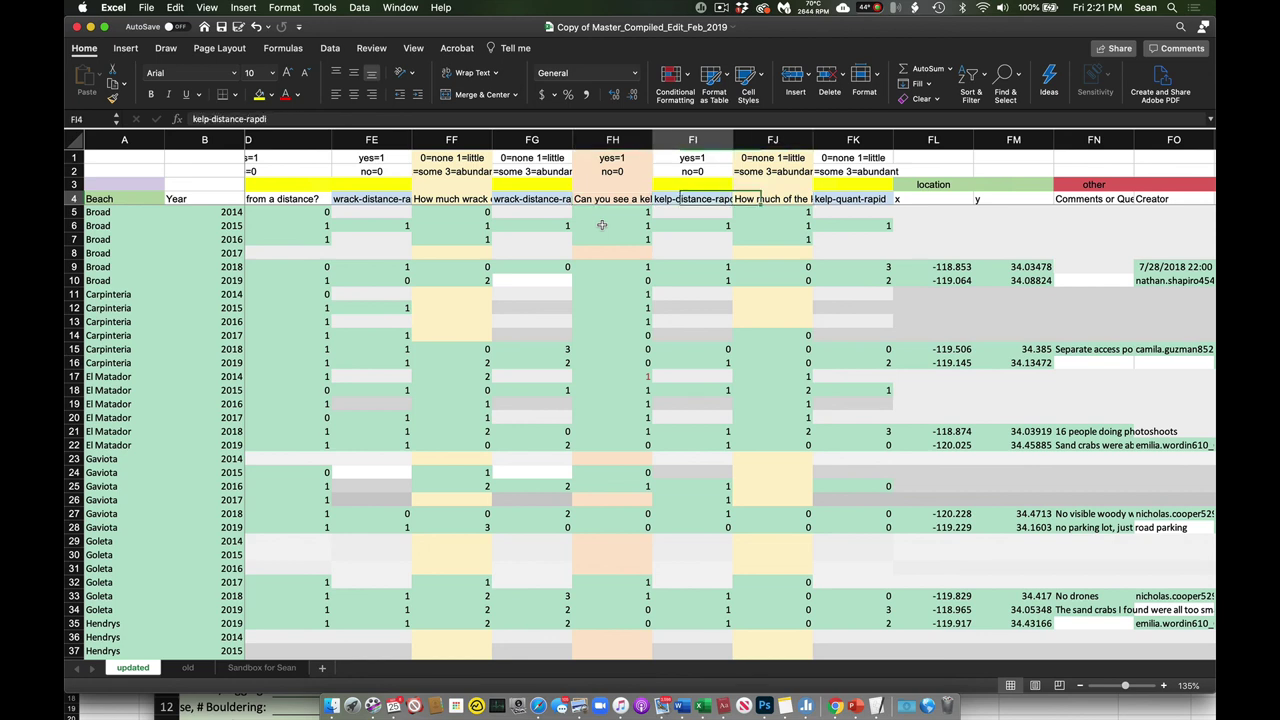
Step: Go through the headings from wrack quantity in column FF to kelp bed quantity in column FJ
key("Right")
key("Right")
key("Right")
key("Right")
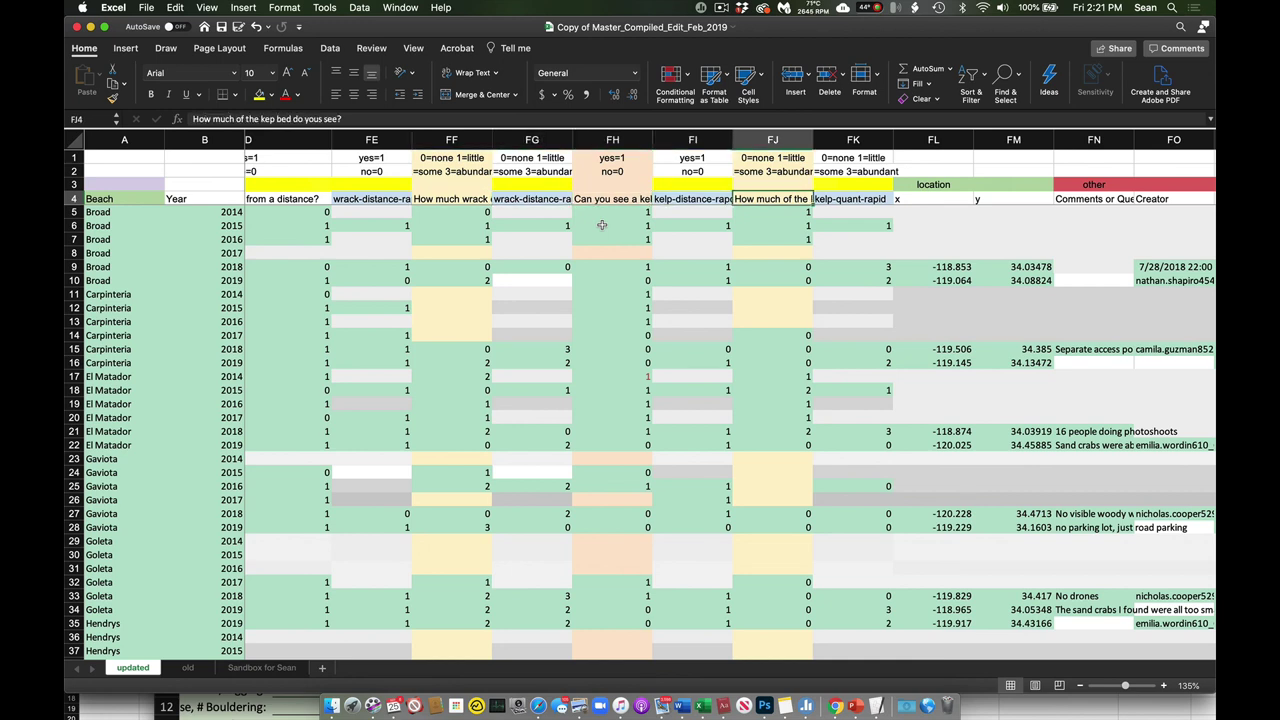
Step: Review the wrack-distance-rapid heading in column FG, then return to the kelp bed quantity heading in column FJ
key("Left")
key("Left")
key("Left")
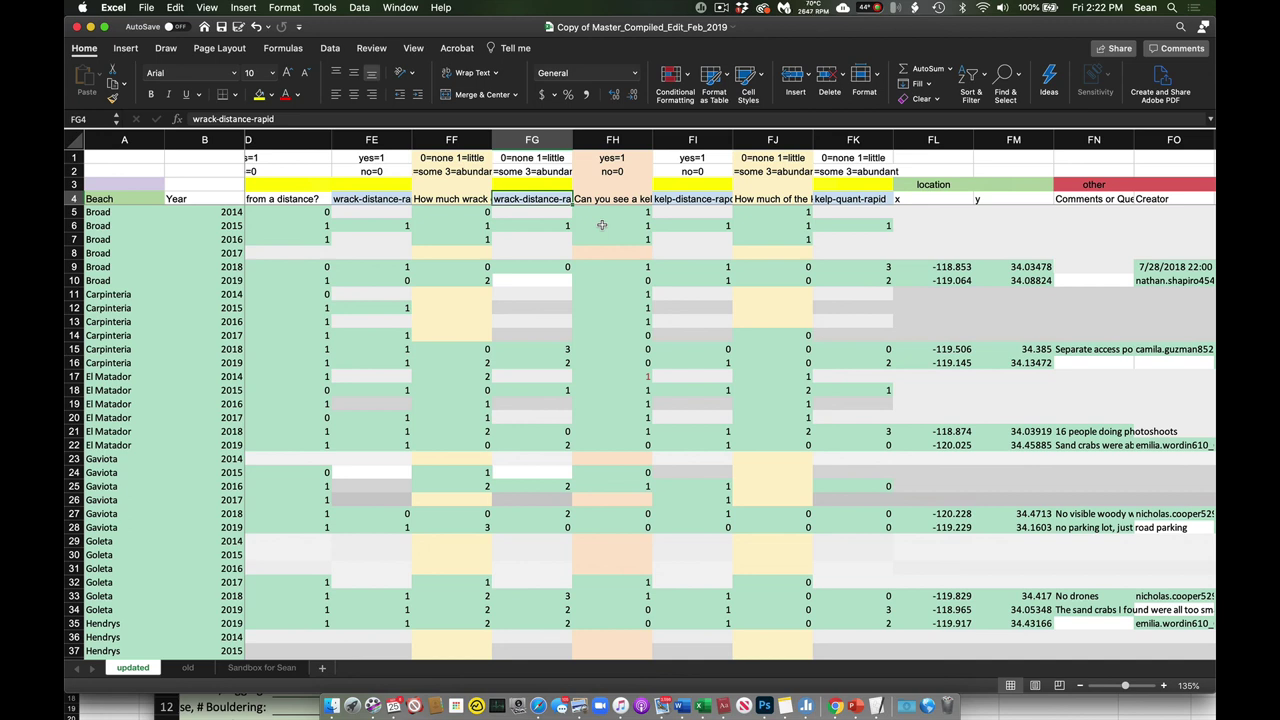
left_click(770, 196)
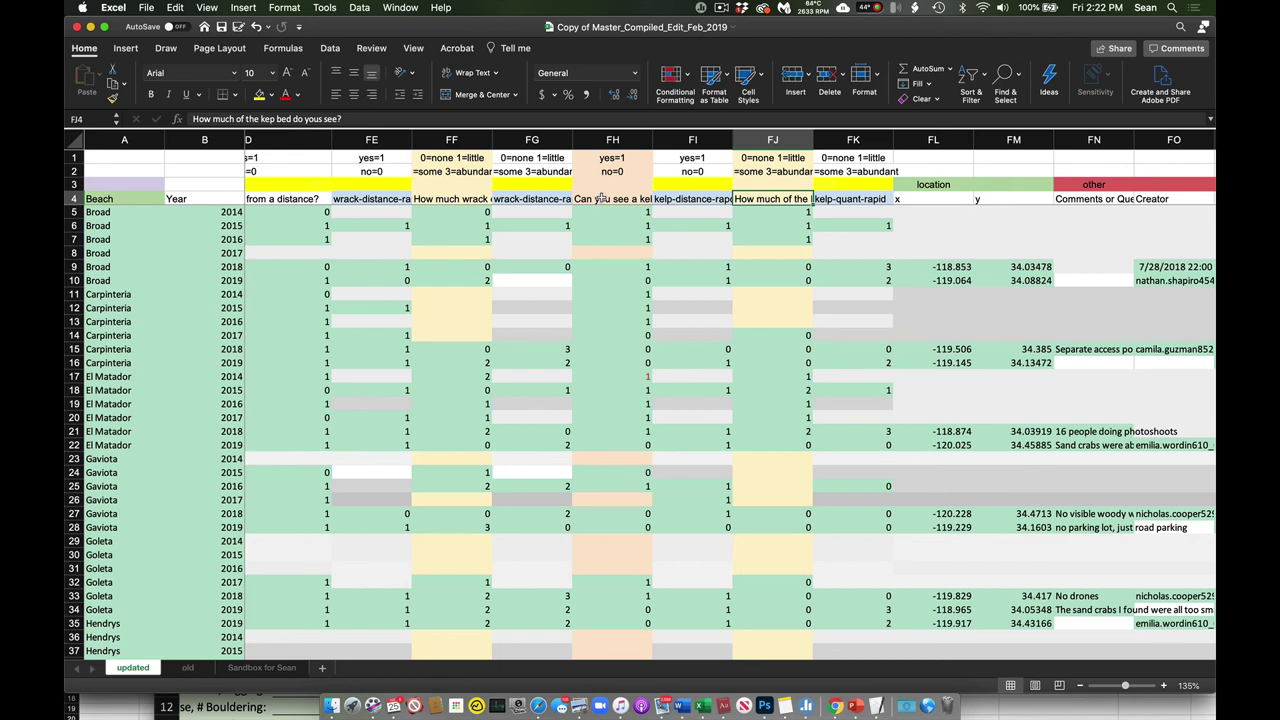
Step: Examine the location and other sections, including the Comments or Questions heading in FN, and the Slope to Tideline GPSed columns
scroll(640, 260, "right", 5)
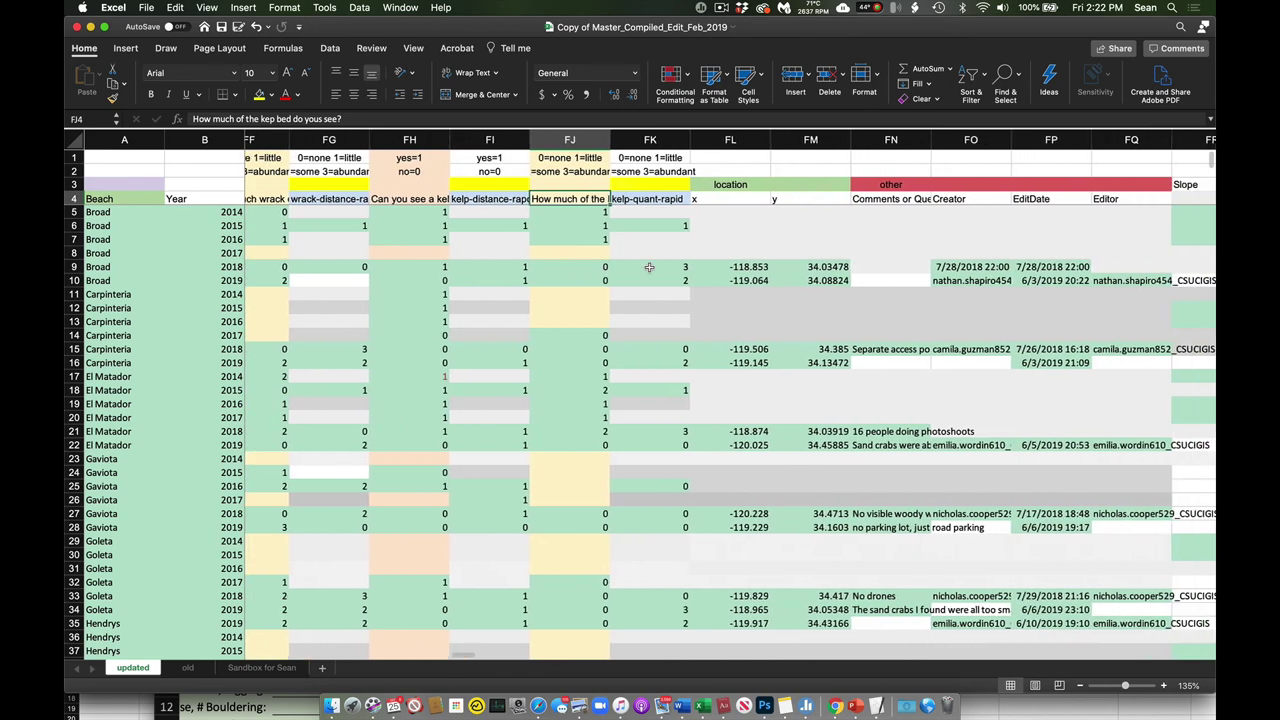
scroll(634, 249, "right", 2)
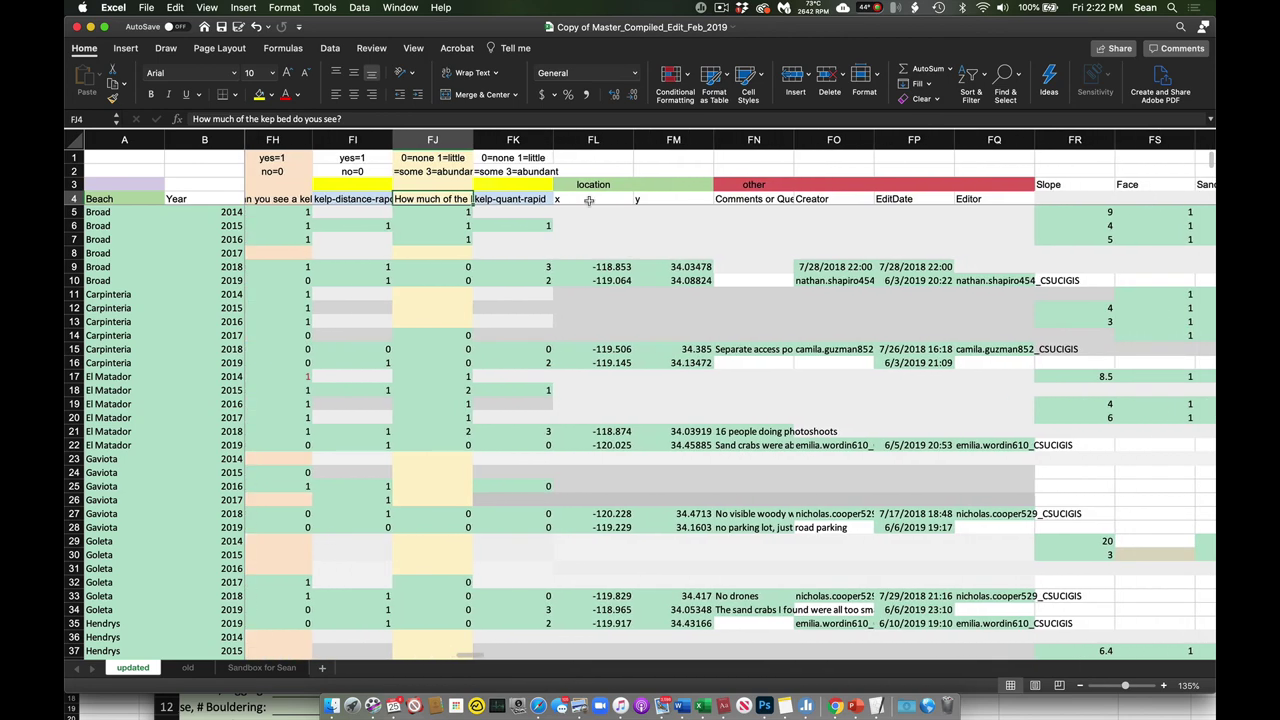
scroll(703, 218, "right", 3)
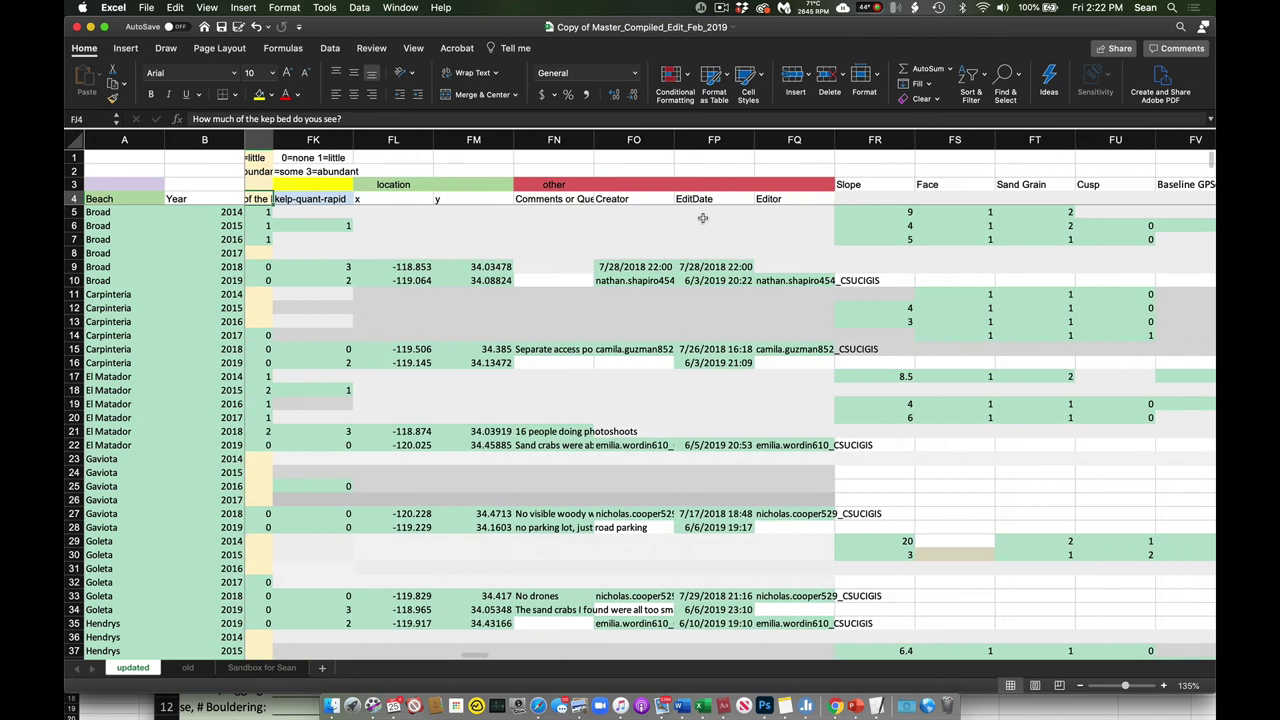
left_click(556, 202)
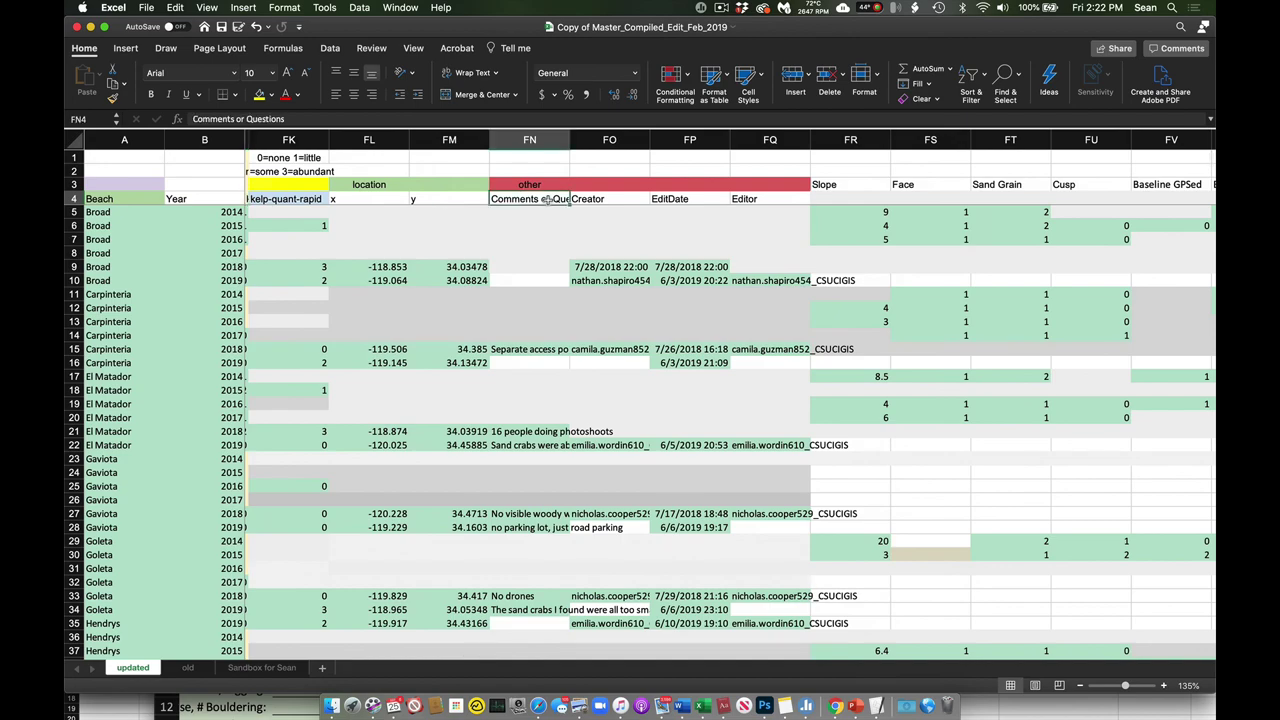
scroll(626, 246, "right", 8)
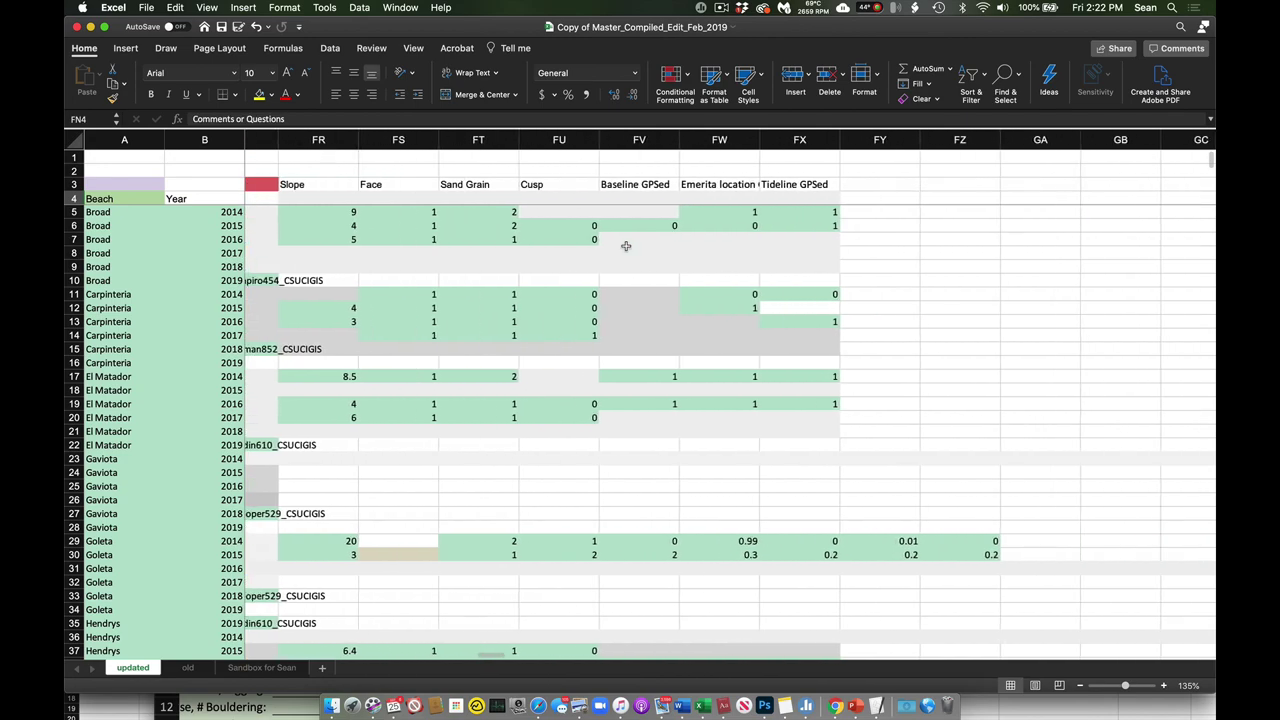
Step: Return to the General Information section at the start of the sheet
scroll(626, 246, "left", 14)
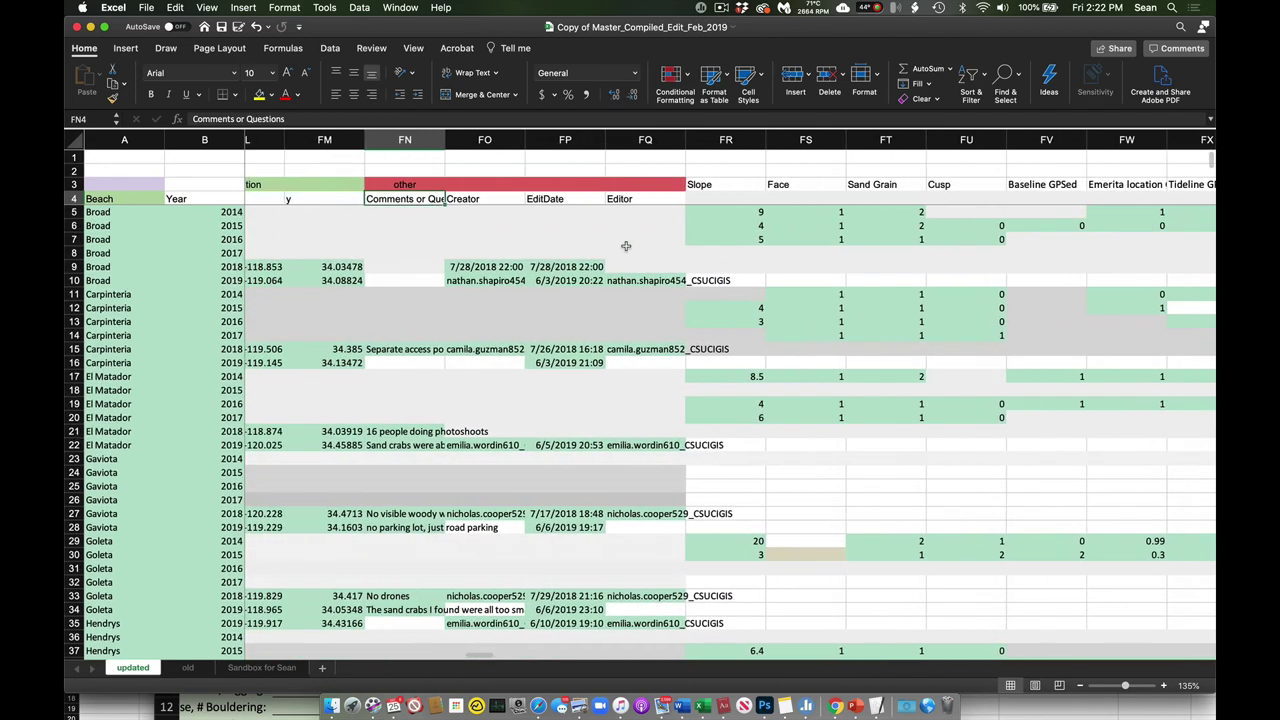
scroll(626, 246, "left", 20)
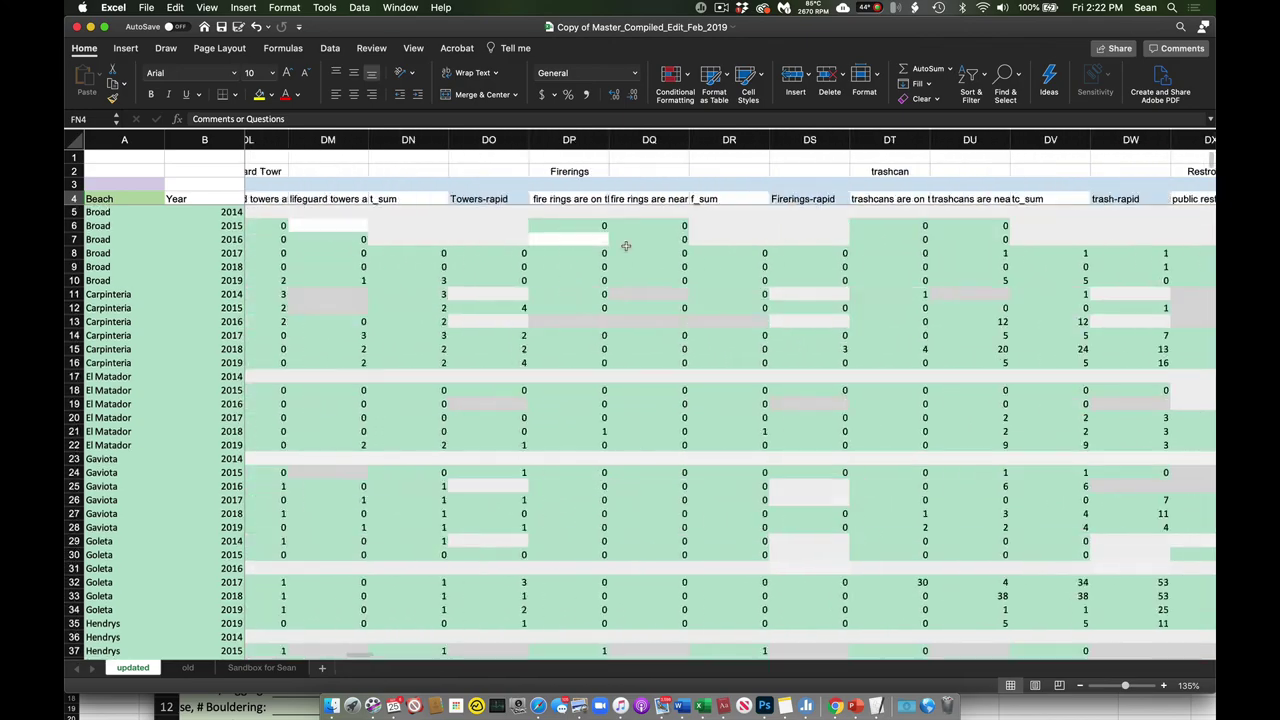
scroll(626, 246, "left", 20)
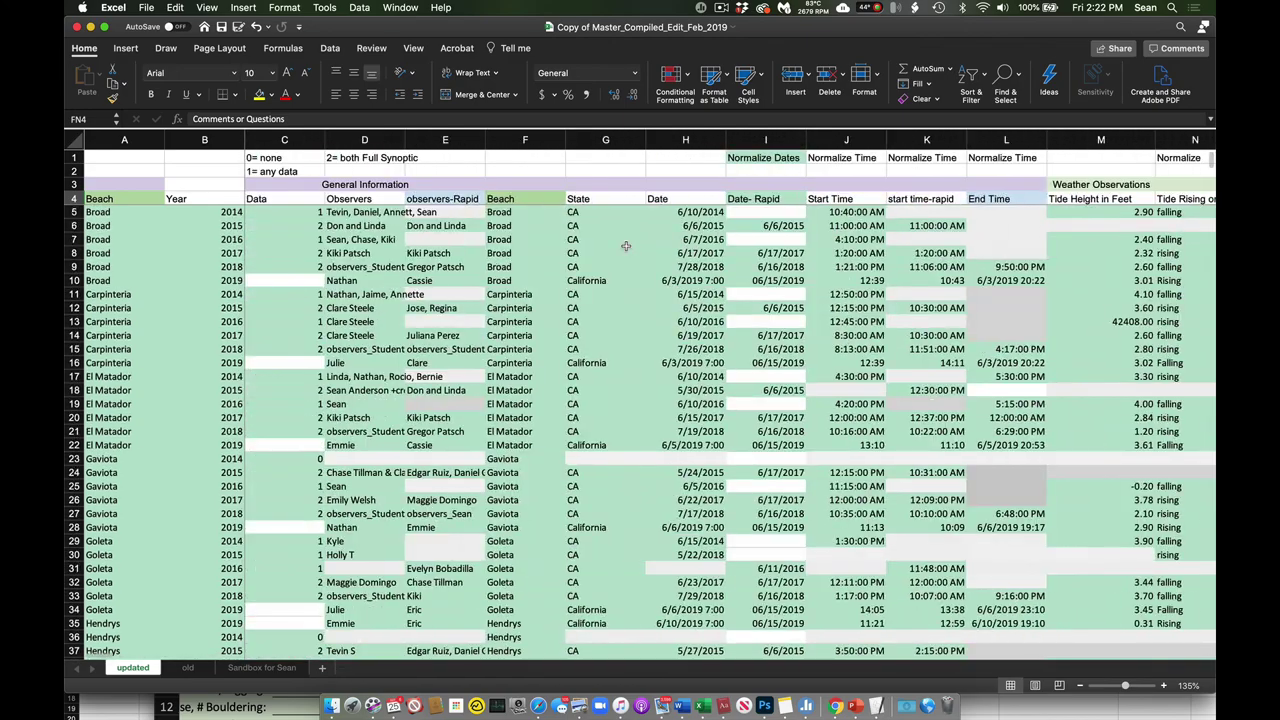